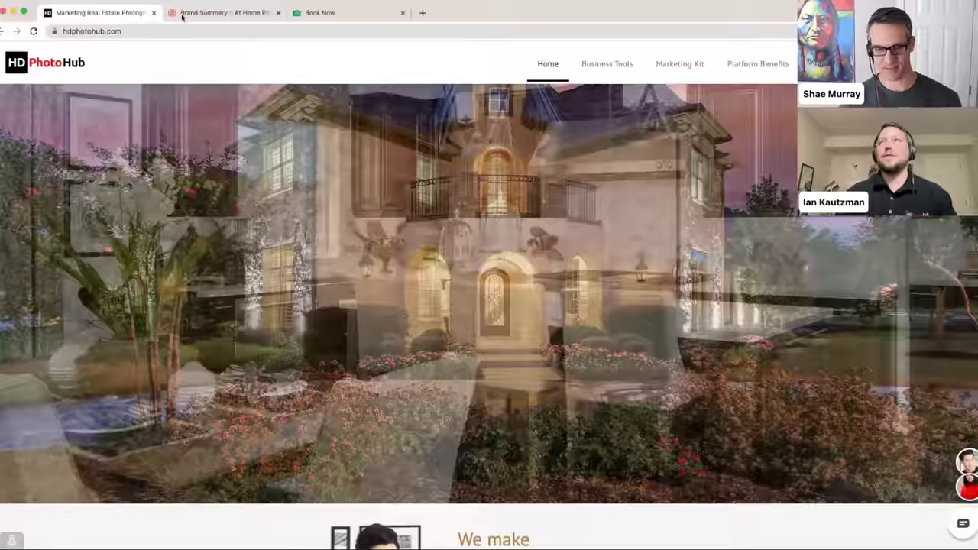
- Open the Shopping Cart settings from Brand Summary, then view the demo Book Now page
{"action": "left_click", "coordinate": [182, 16]}
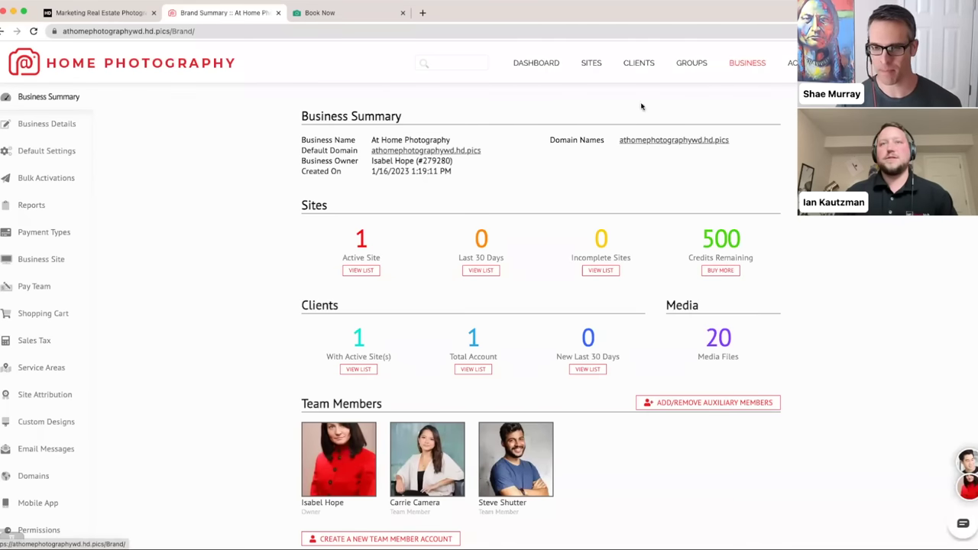
{"action": "left_click", "coordinate": [65, 315]}
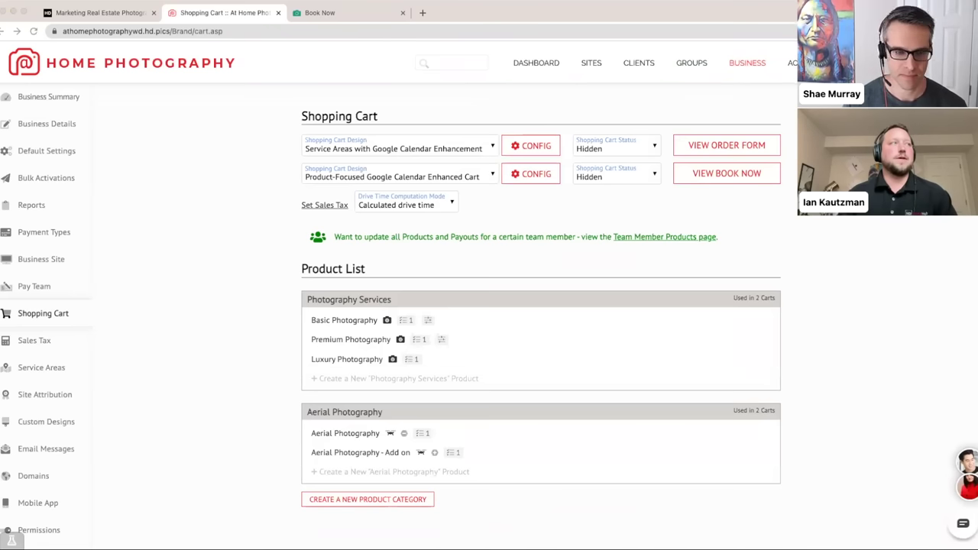
{"action": "left_click", "coordinate": [289, 227]}
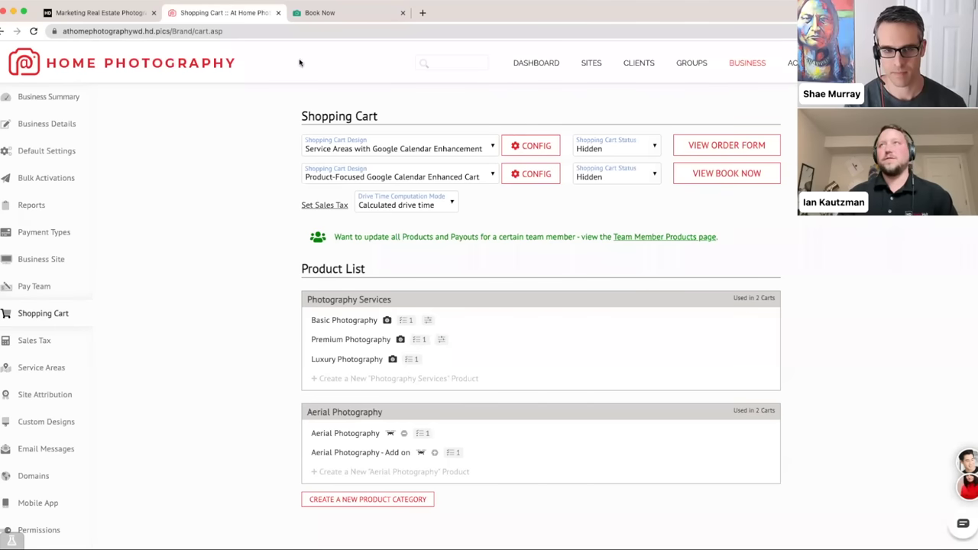
{"action": "left_click", "coordinate": [334, 14]}
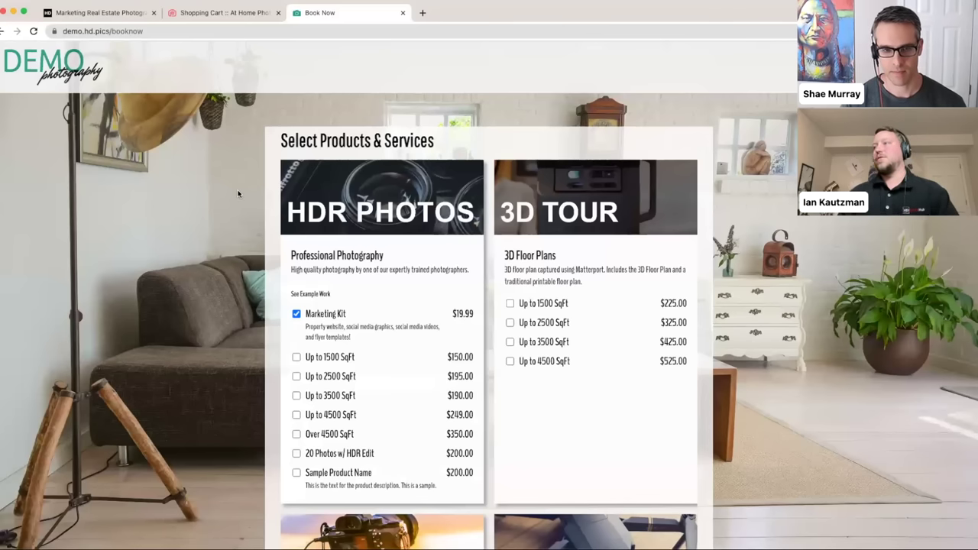
- Select the Up to 1500 SqFt photography package on the booking form
{"action": "scroll", "coordinate": [296, 270], "scroll_direction": "down", "scroll_amount": 1}
{"action": "left_click", "coordinate": [298, 263]}
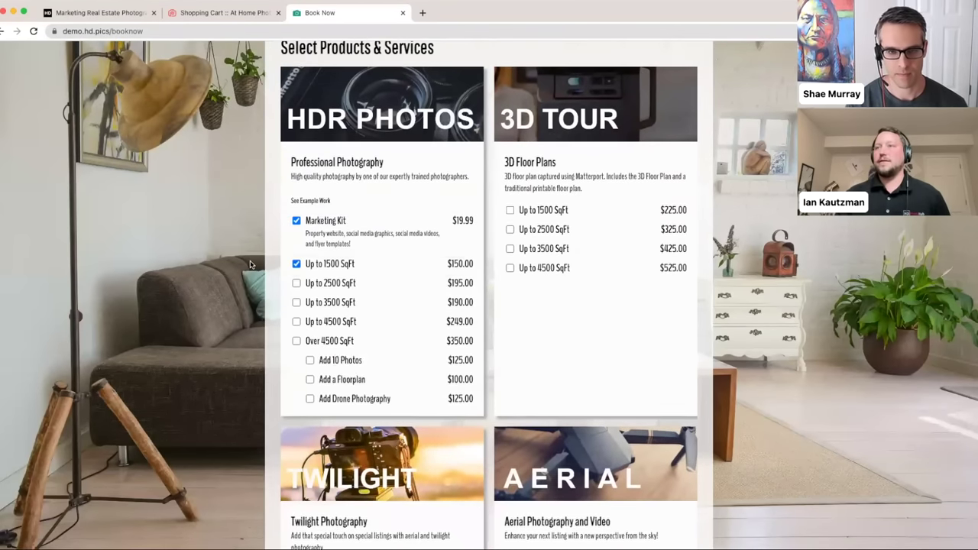
{"action": "scroll", "coordinate": [359, 191], "scroll_direction": "down", "scroll_amount": 2}
{"action": "scroll", "coordinate": [363, 187], "scroll_direction": "down", "scroll_amount": 5}
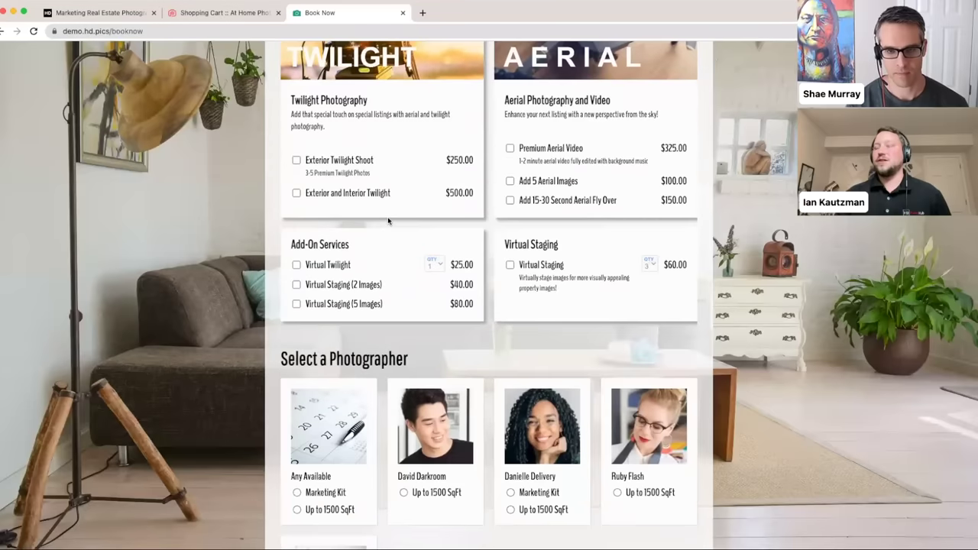
{"action": "scroll", "coordinate": [388, 221], "scroll_direction": "up", "scroll_amount": 1}
{"action": "scroll", "coordinate": [388, 221], "scroll_direction": "down", "scroll_amount": 5}
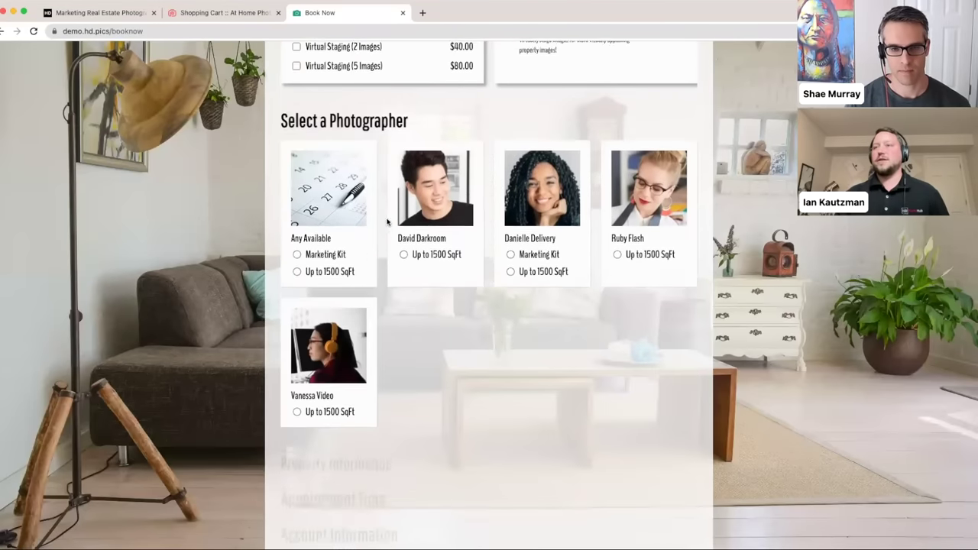
{"action": "scroll", "coordinate": [587, 372], "scroll_direction": "down", "scroll_amount": 1}
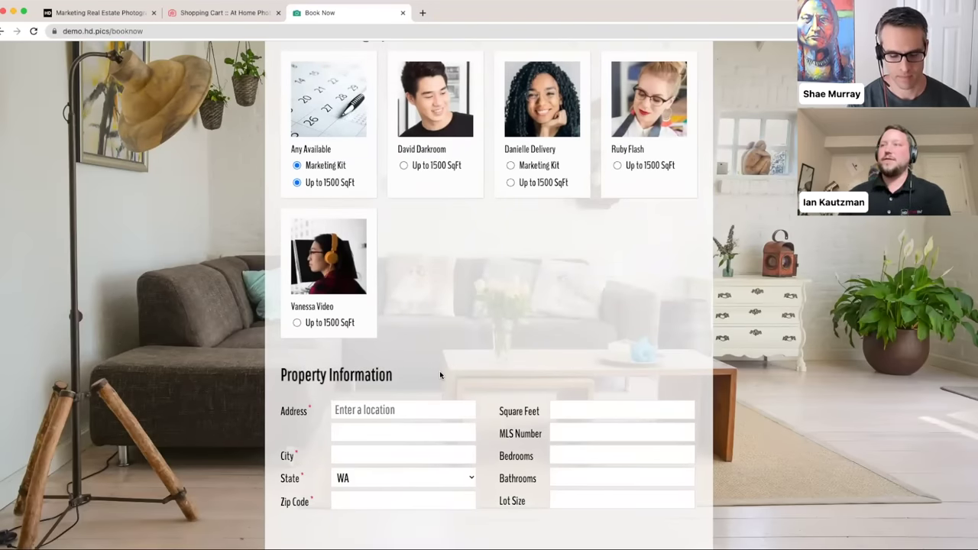
{"action": "scroll", "coordinate": [440, 374], "scroll_direction": "down", "scroll_amount": 1}
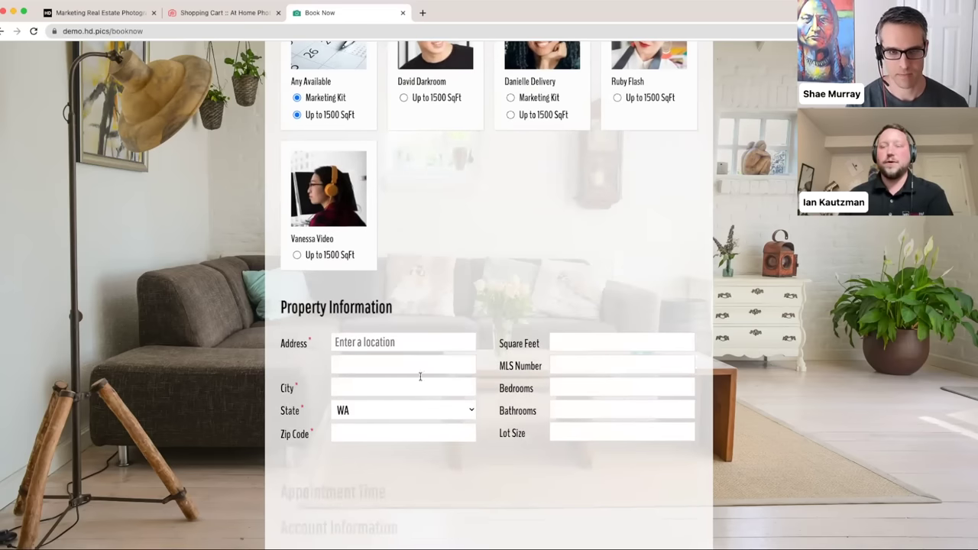
{"action": "scroll", "coordinate": [416, 350], "scroll_direction": "down", "scroll_amount": 1}
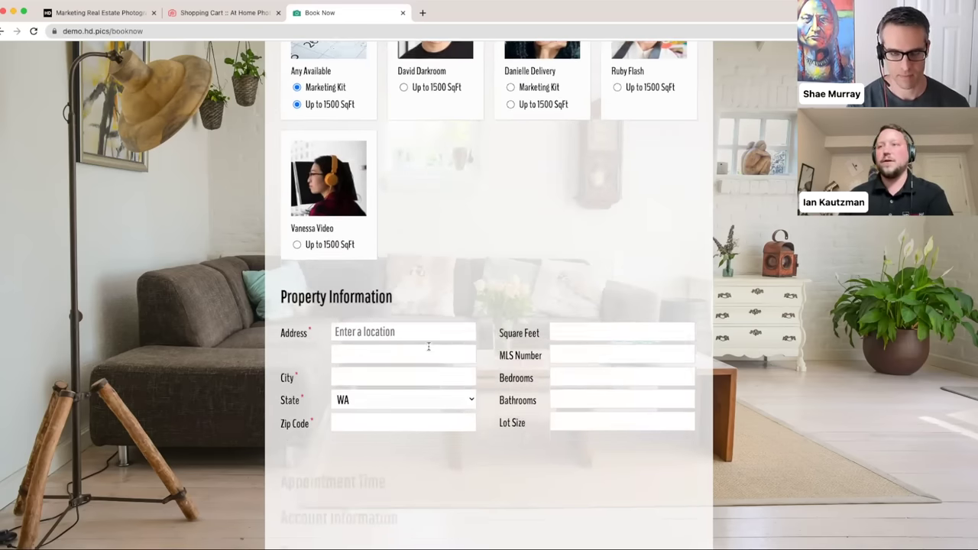
- Enter the property address, pick the suggested match, and return to Shopping Cart settings
{"action": "left_click", "coordinate": [412, 312]}
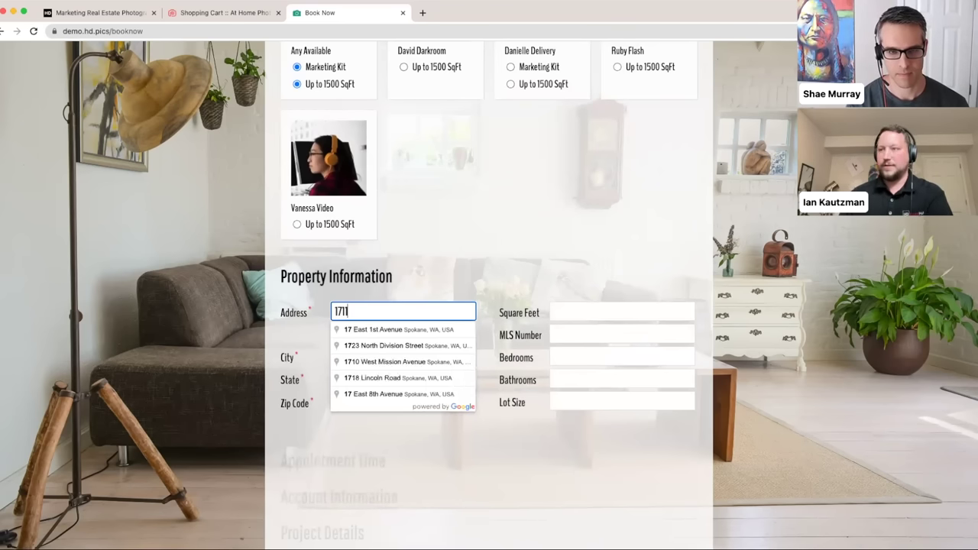
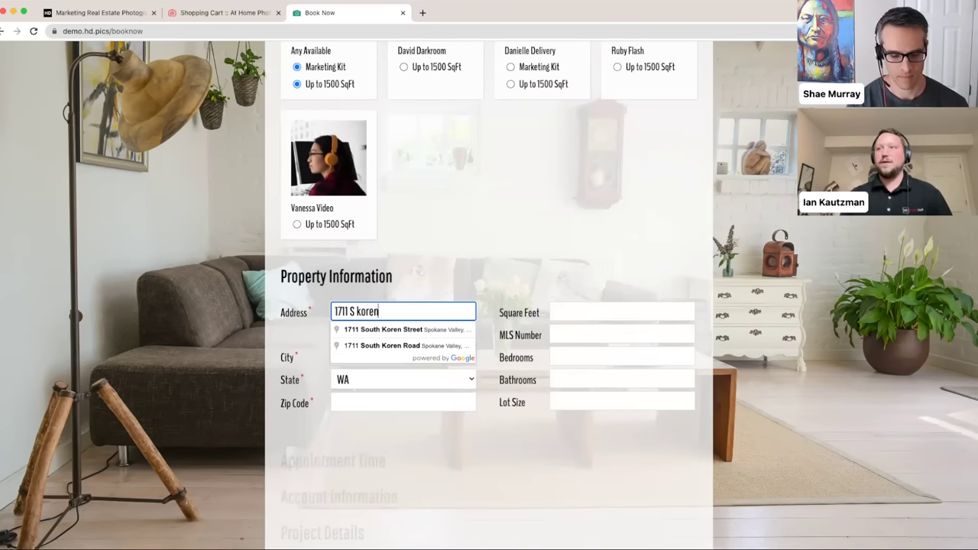
{"action": "left_click", "coordinate": [405, 329]}
{"action": "scroll", "coordinate": [546, 231], "scroll_direction": "down", "scroll_amount": 10}
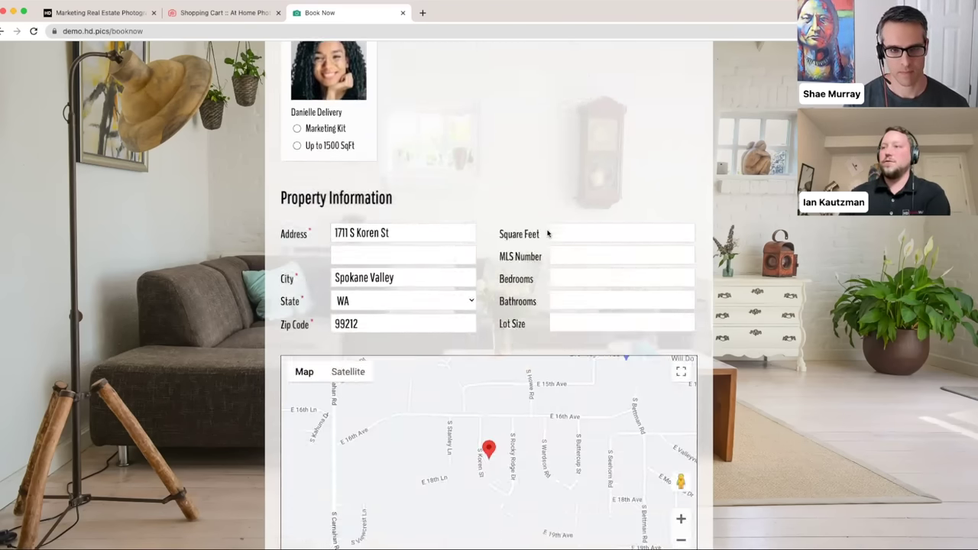
{"action": "scroll", "coordinate": [527, 286], "scroll_direction": "down", "scroll_amount": 3}
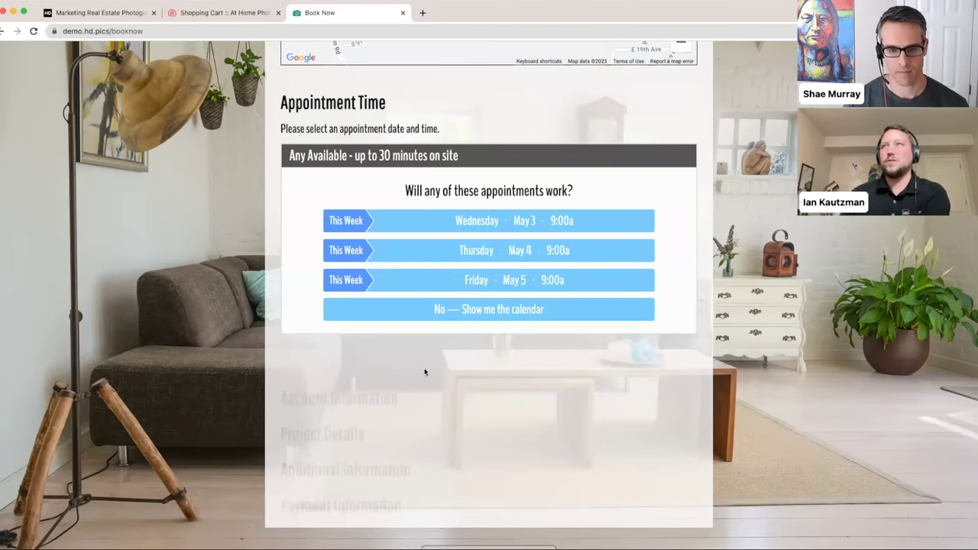
{"action": "scroll", "coordinate": [416, 366], "scroll_direction": "up", "scroll_amount": 1}
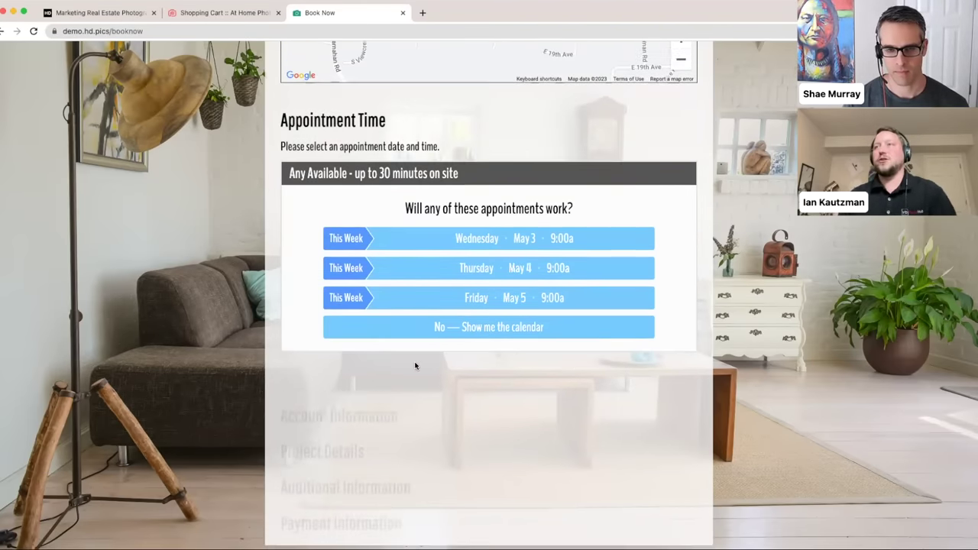
{"action": "left_click", "coordinate": [210, 13]}
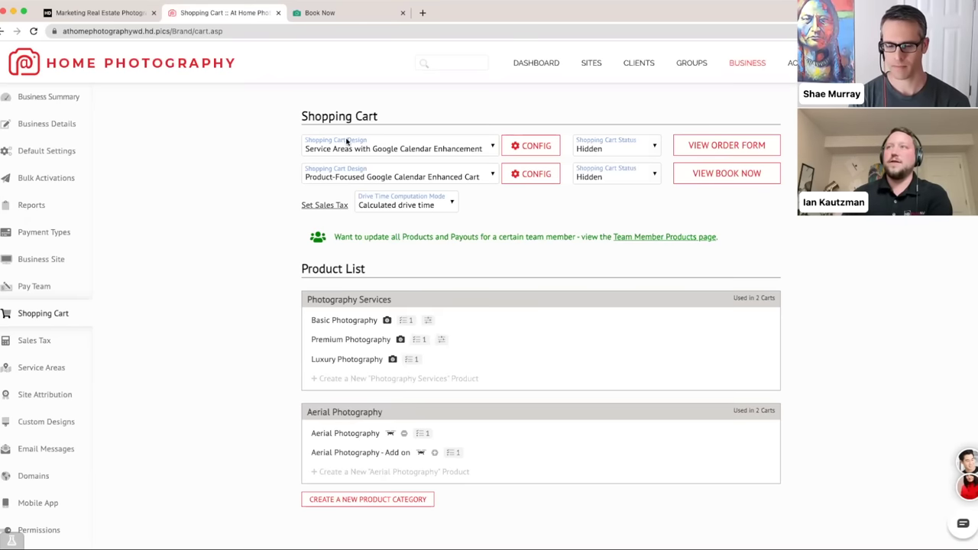
- Keep Service Areas with Google Calendar Enhancement as the design and view the booking page's appointment times
{"action": "left_click", "coordinate": [443, 143]}
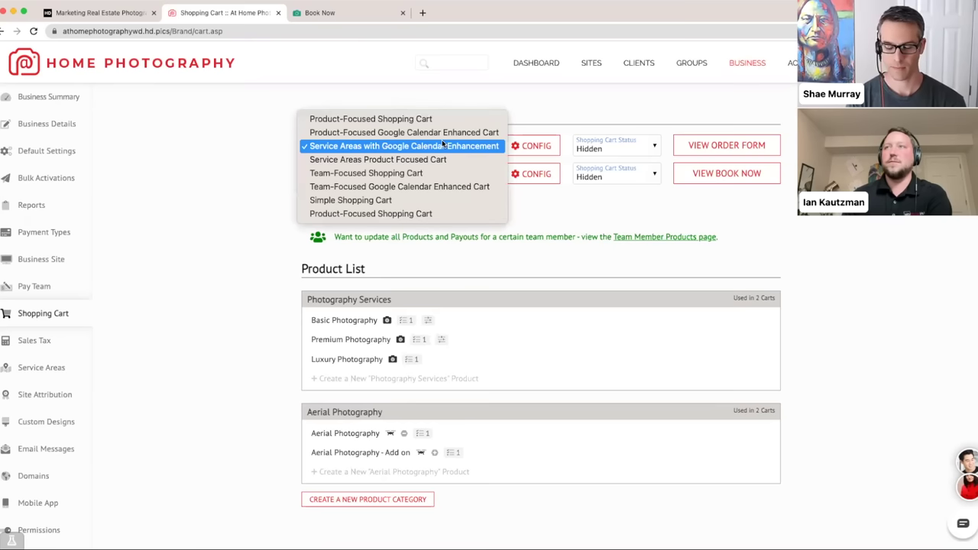
{"action": "left_click", "coordinate": [291, 149]}
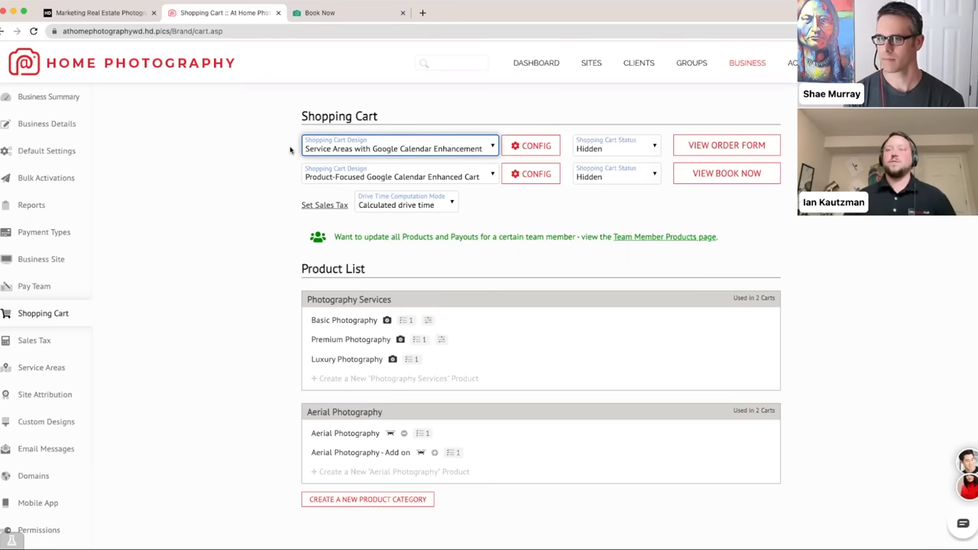
{"action": "left_click", "coordinate": [334, 17]}
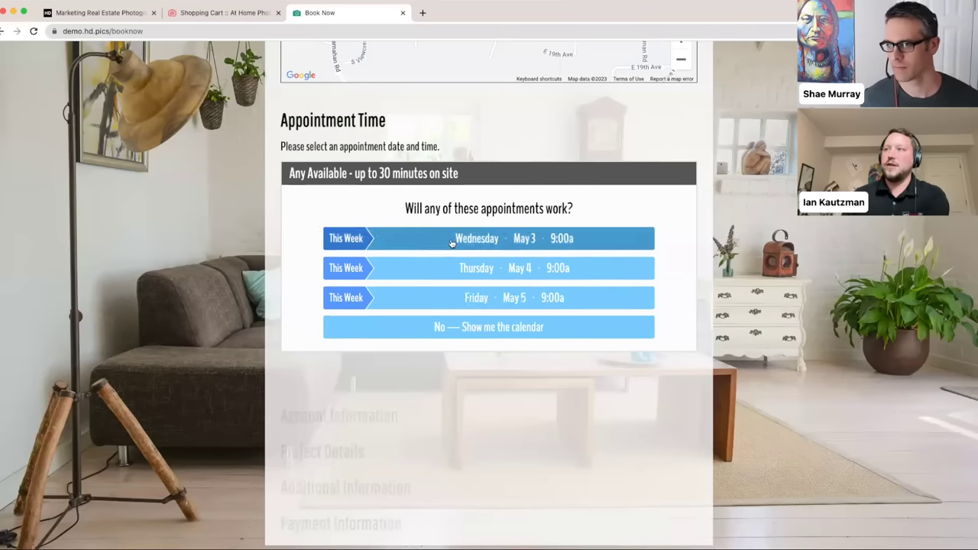
- Expand the booking page into the full time-slot calendar, then return to Shopping Cart settings
{"action": "left_click", "coordinate": [419, 326]}
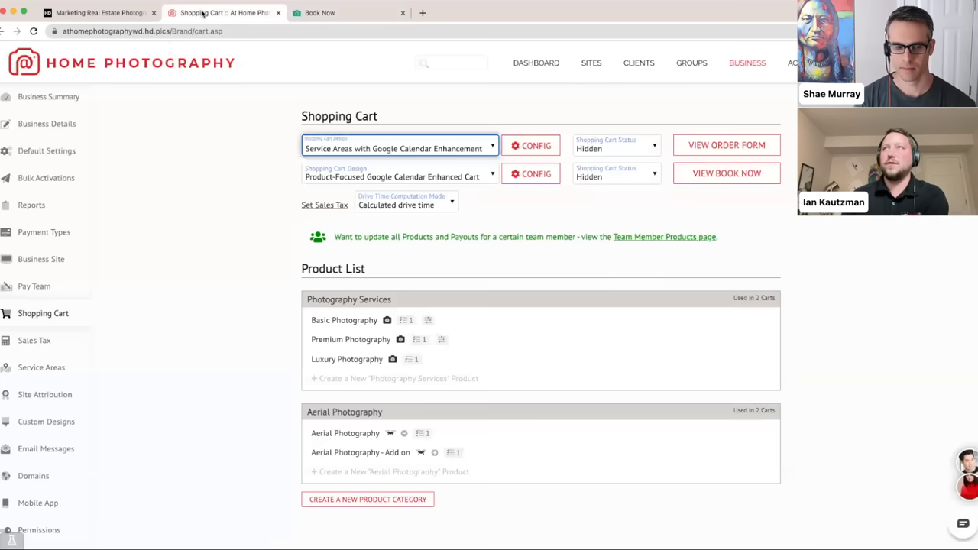
{"action": "left_click", "coordinate": [187, 12]}
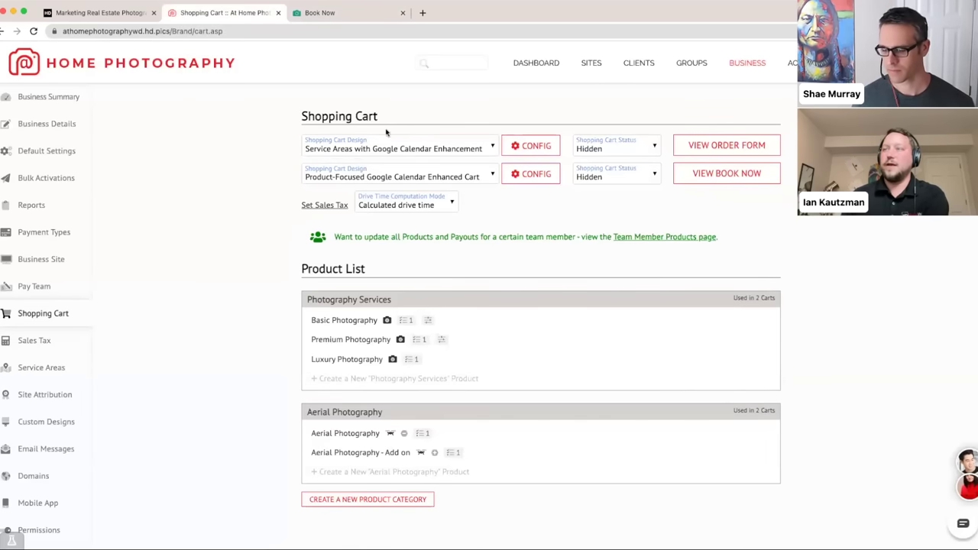
- Leave the cart design unchanged, check the booking page, then preview the first cart's order form
{"action": "left_click", "coordinate": [449, 151]}
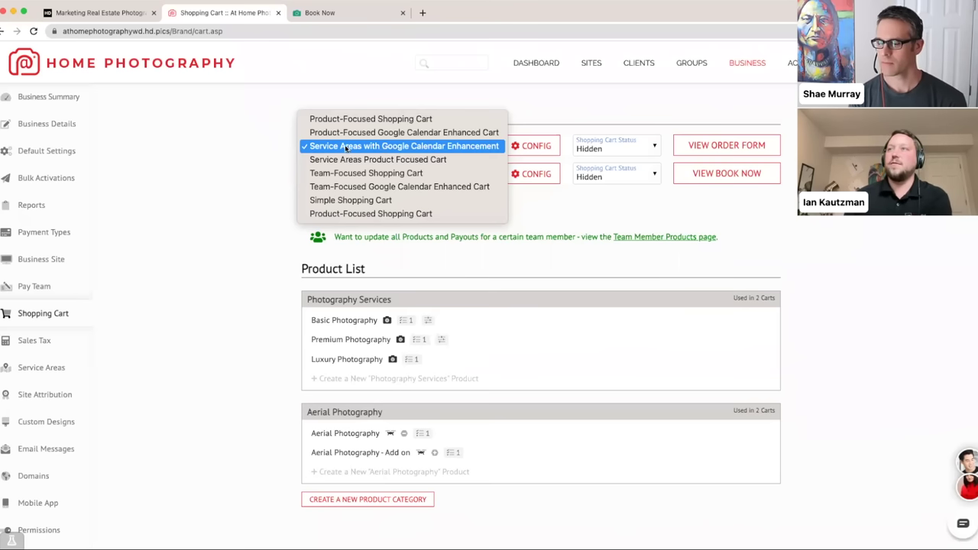
{"action": "left_click", "coordinate": [258, 158]}
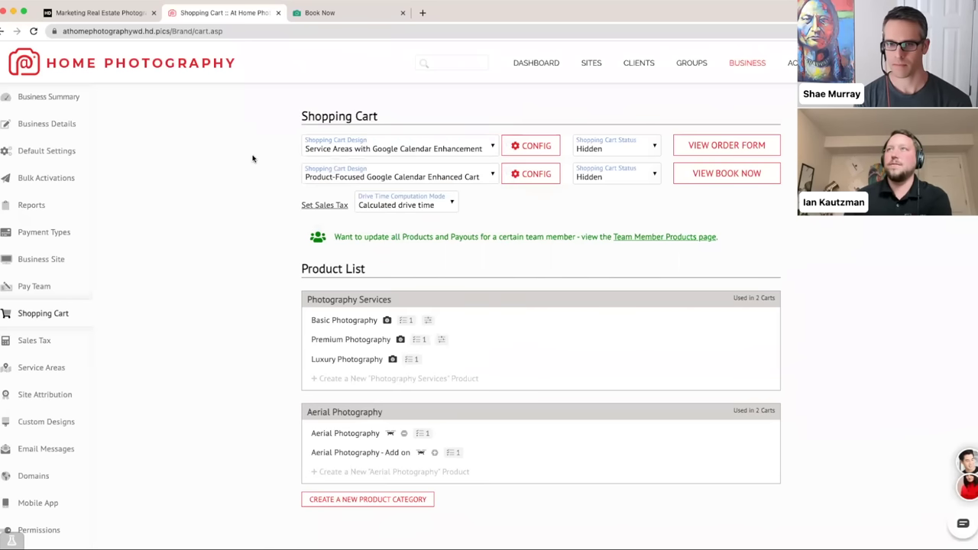
{"action": "left_click", "coordinate": [344, 13]}
{"action": "scroll", "coordinate": [540, 237], "scroll_direction": "up", "scroll_amount": 15}
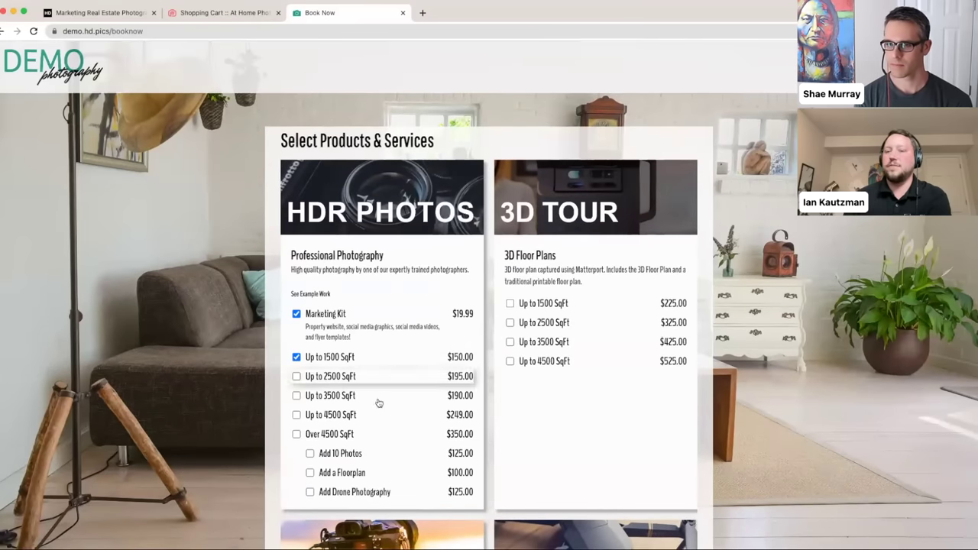
{"action": "left_click", "coordinate": [230, 16]}
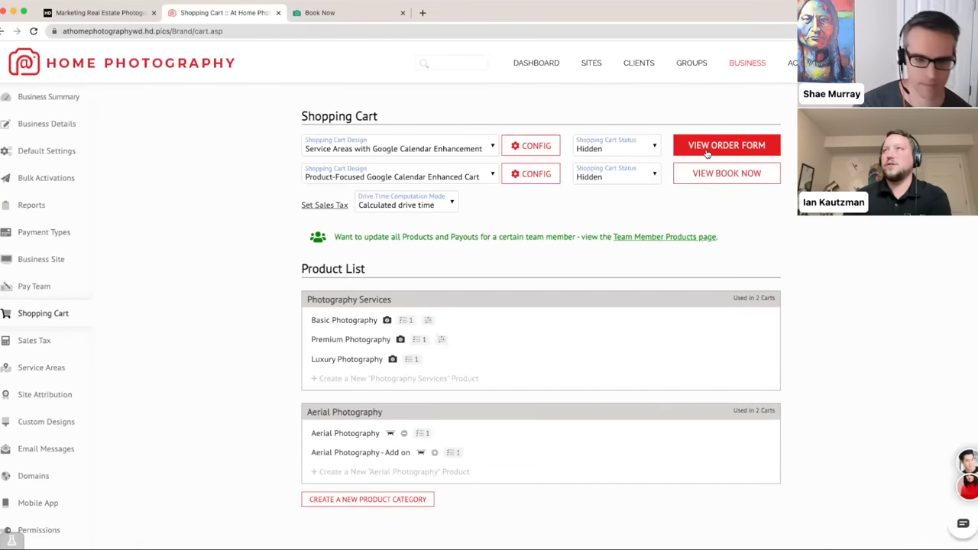
{"action": "left_click", "coordinate": [714, 146]}
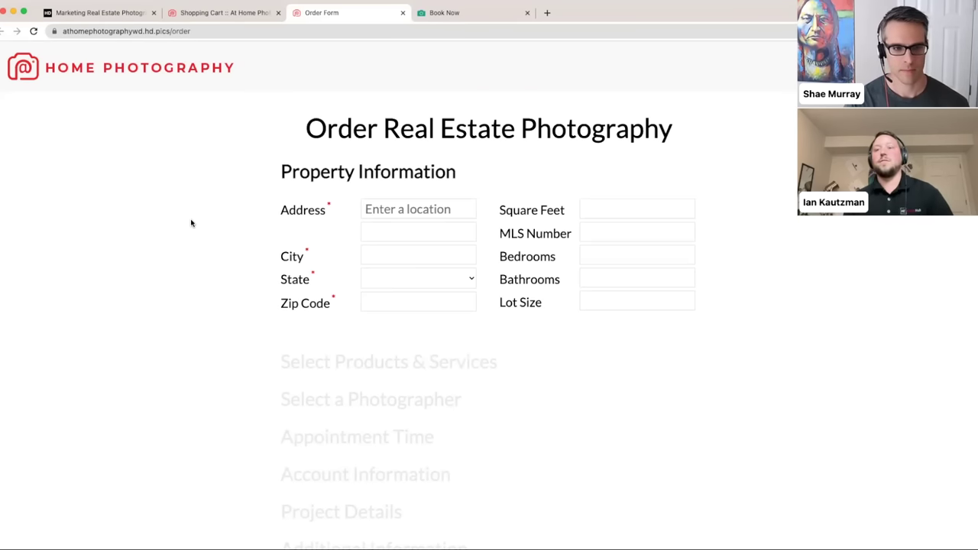
- Enter the order form's property address and accept the suggestion to fill city and zip
{"action": "left_click", "coordinate": [375, 209]}
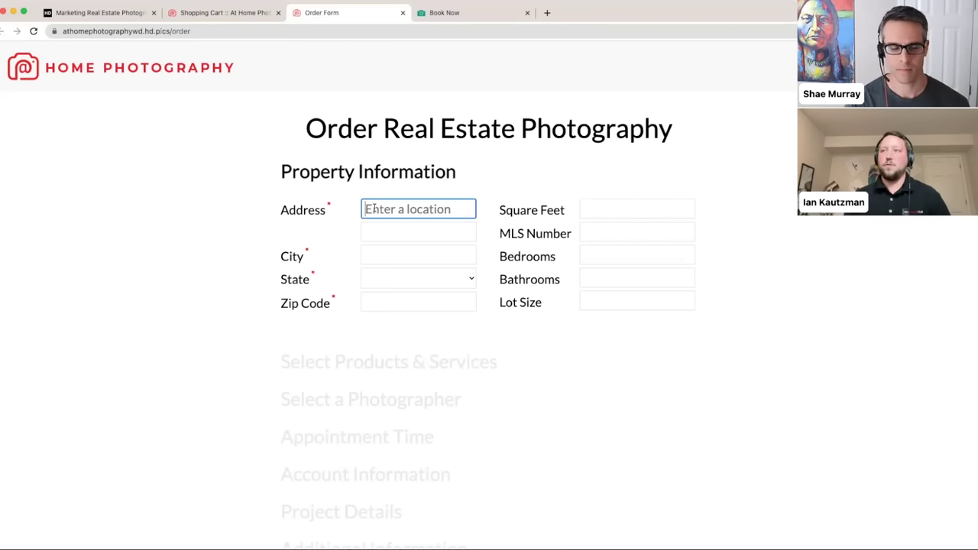
{"action": "type", "text": "123 "}
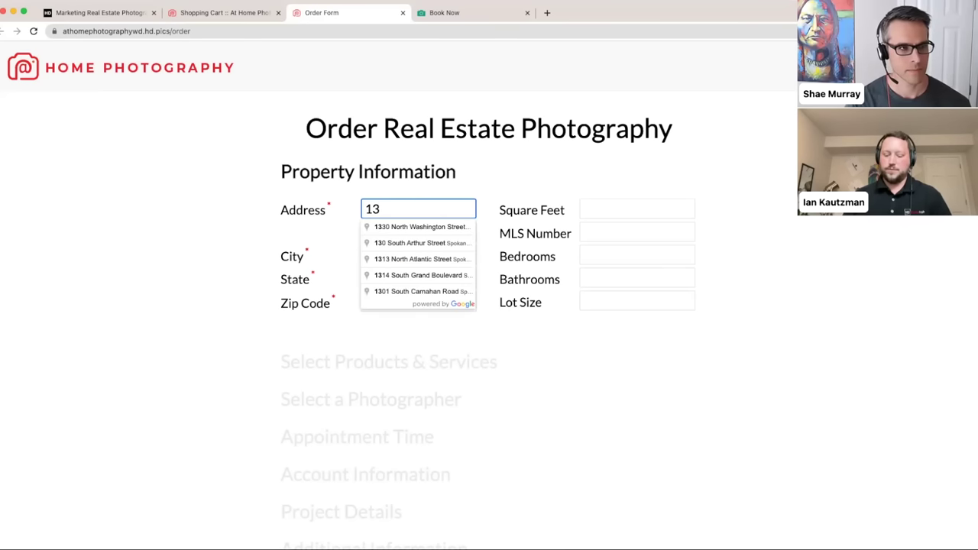
{"action": "type", "text": "We"}
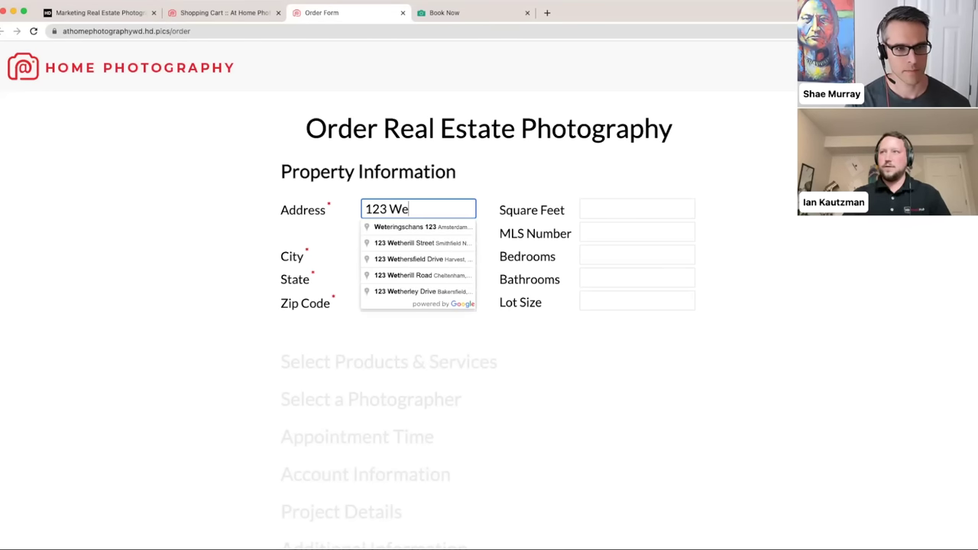
{"action": "type", "text": "st Mian"}
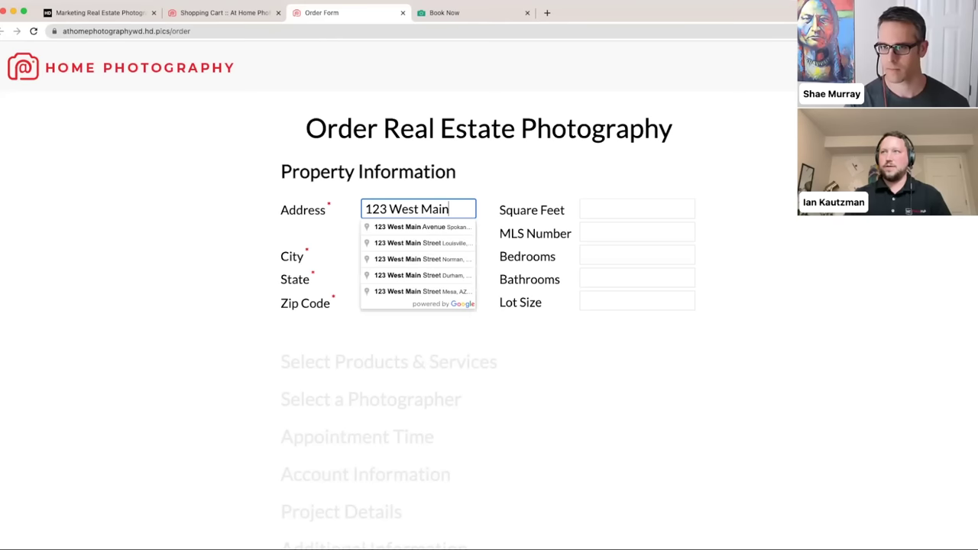
{"action": "left_click", "coordinate": [402, 224]}
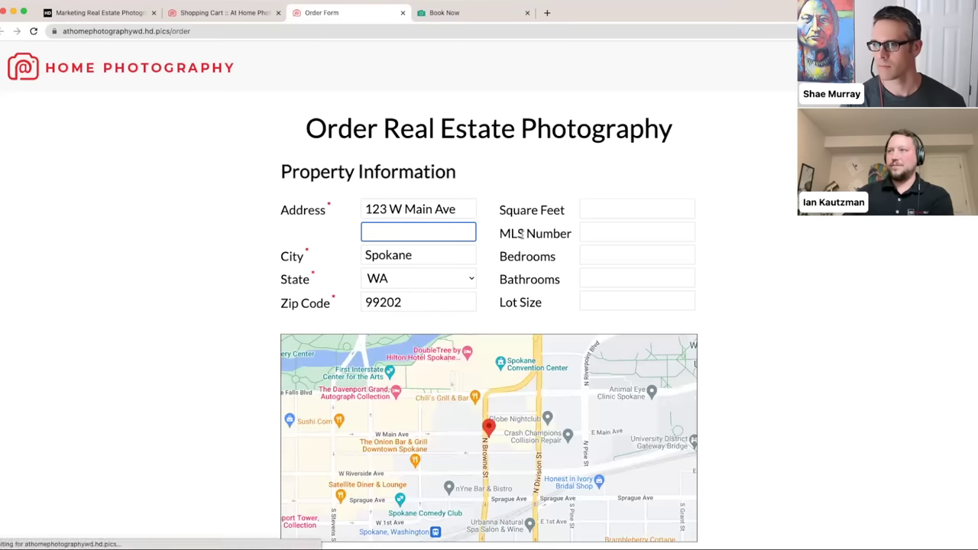
{"action": "scroll", "coordinate": [767, 188], "scroll_direction": "down", "scroll_amount": 5}
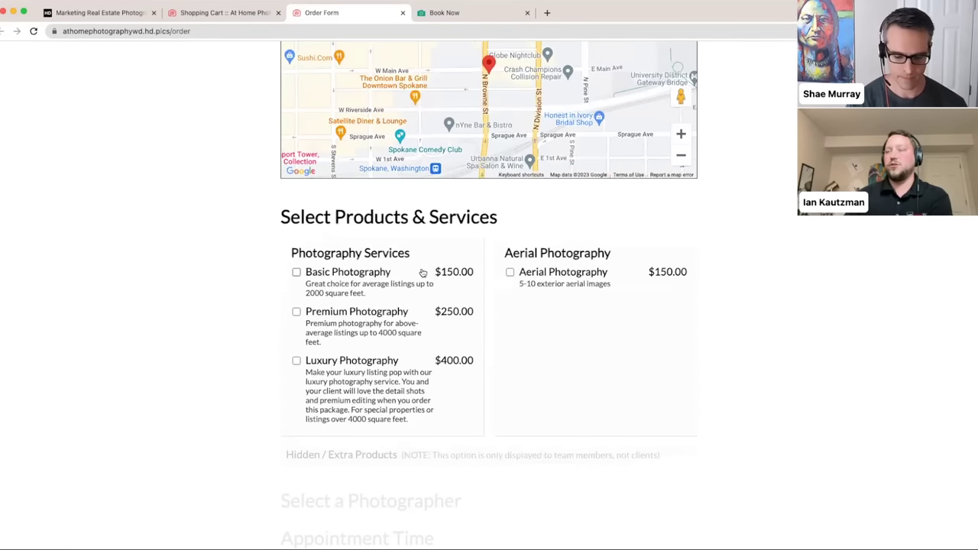
{"action": "scroll", "coordinate": [609, 316], "scroll_direction": "down", "scroll_amount": 2}
- Tick Basic Photography ($150.00) on the order form and return to Shopping Cart settings
{"action": "left_click", "coordinate": [321, 151]}
{"action": "scroll", "coordinate": [415, 190], "scroll_direction": "down", "scroll_amount": 1}
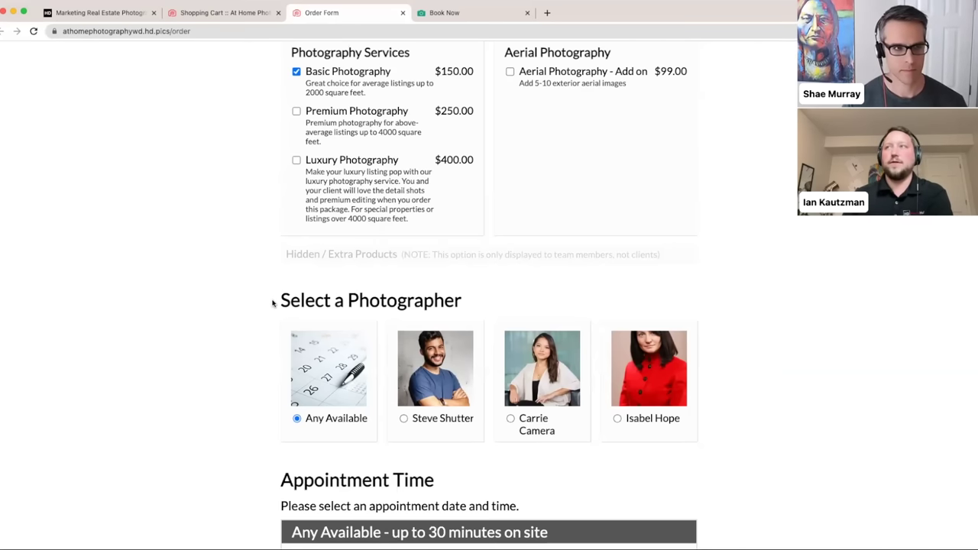
{"action": "scroll", "coordinate": [272, 303], "scroll_direction": "up", "scroll_amount": 2}
{"action": "scroll", "coordinate": [272, 304], "scroll_direction": "up", "scroll_amount": 5}
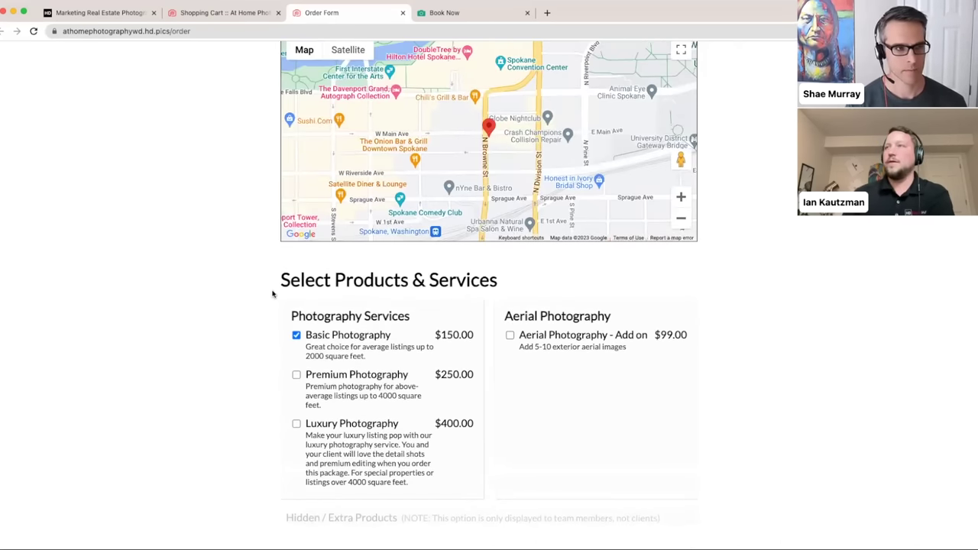
{"action": "left_click", "coordinate": [199, 16]}
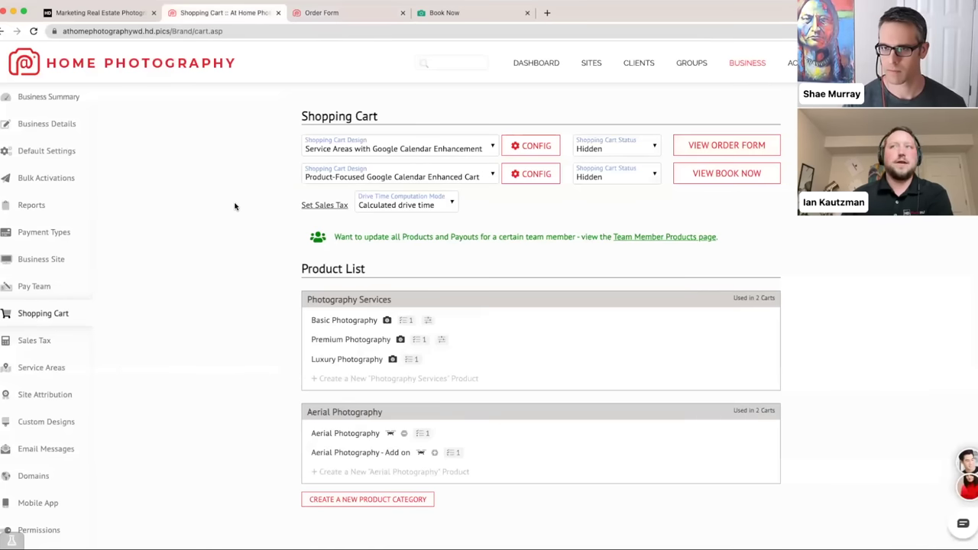
{"action": "left_click", "coordinate": [432, 156]}
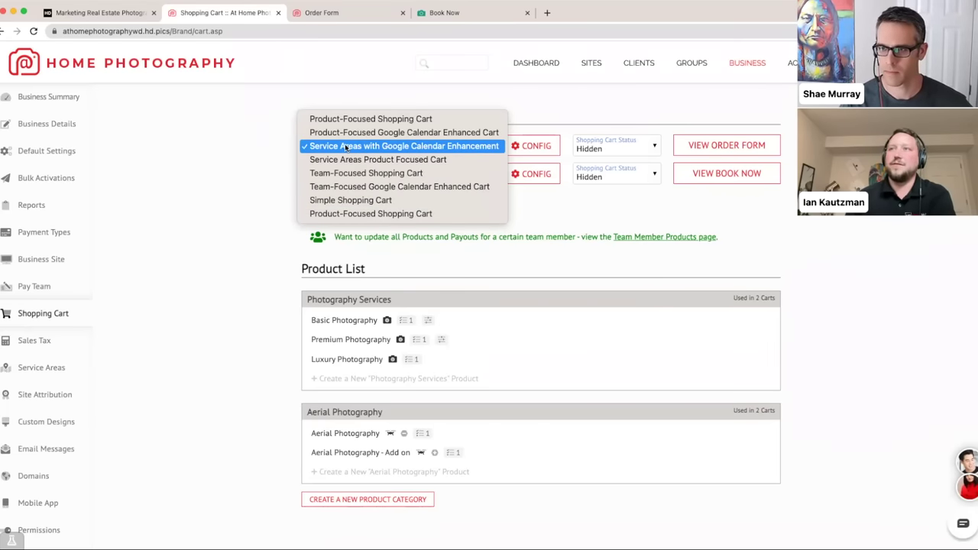
{"action": "left_click", "coordinate": [189, 131]}
{"action": "left_click", "coordinate": [439, 12]}
- Scroll the Book Now page through the product packages and Select a Photographer section
{"action": "scroll", "coordinate": [229, 196], "scroll_direction": "down", "scroll_amount": 4}
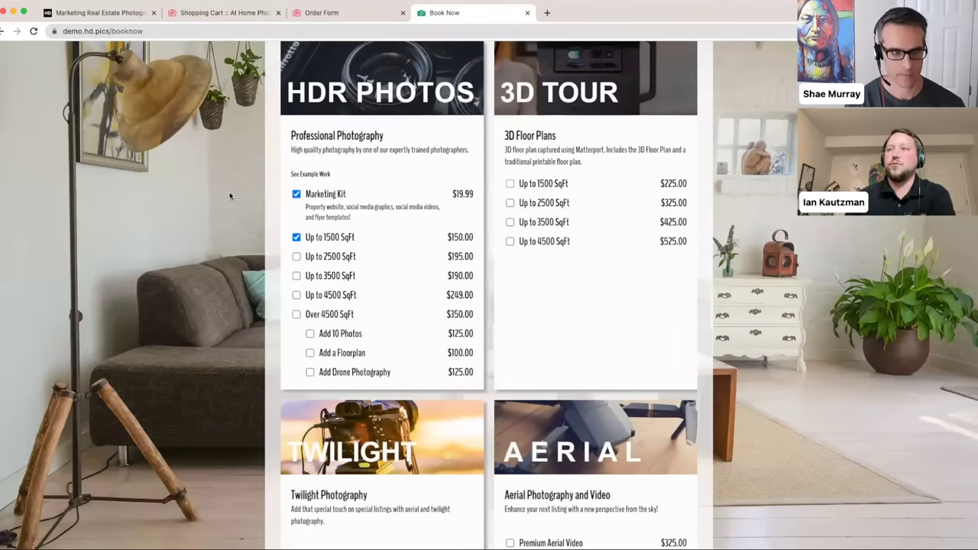
{"action": "scroll", "coordinate": [229, 197], "scroll_direction": "down", "scroll_amount": 6}
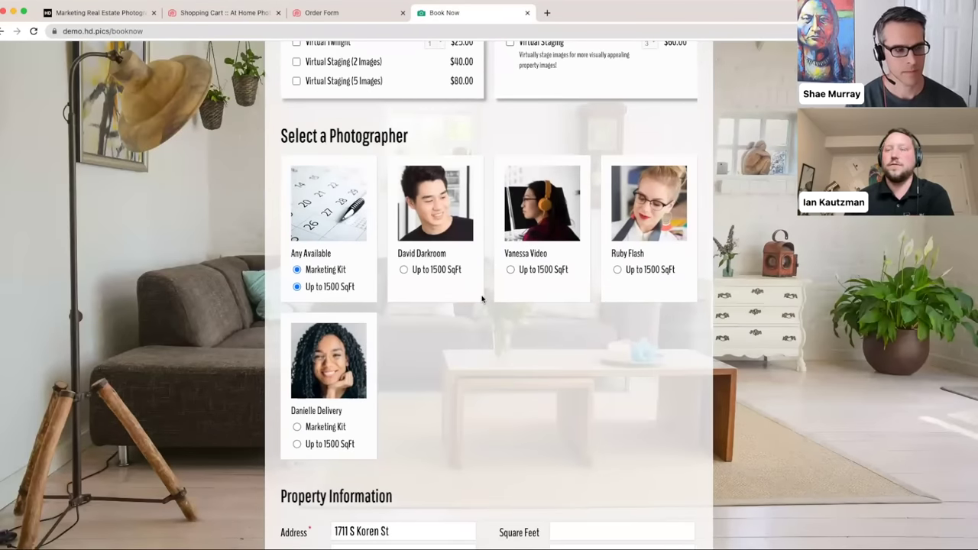
{"action": "scroll", "coordinate": [483, 298], "scroll_direction": "up", "scroll_amount": 10}
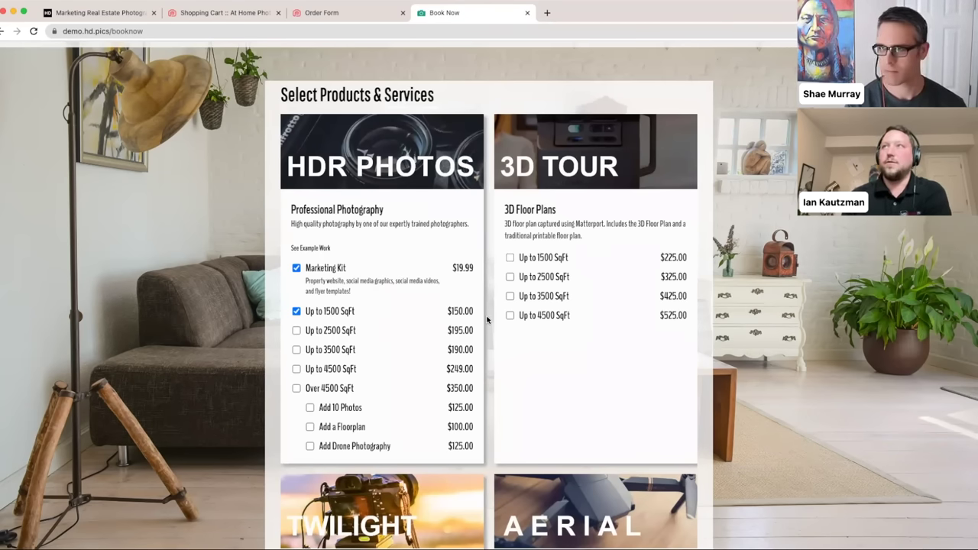
- Review the Order Form's Property Information, map and products, then return to Shopping Cart settings
{"action": "left_click", "coordinate": [374, 13]}
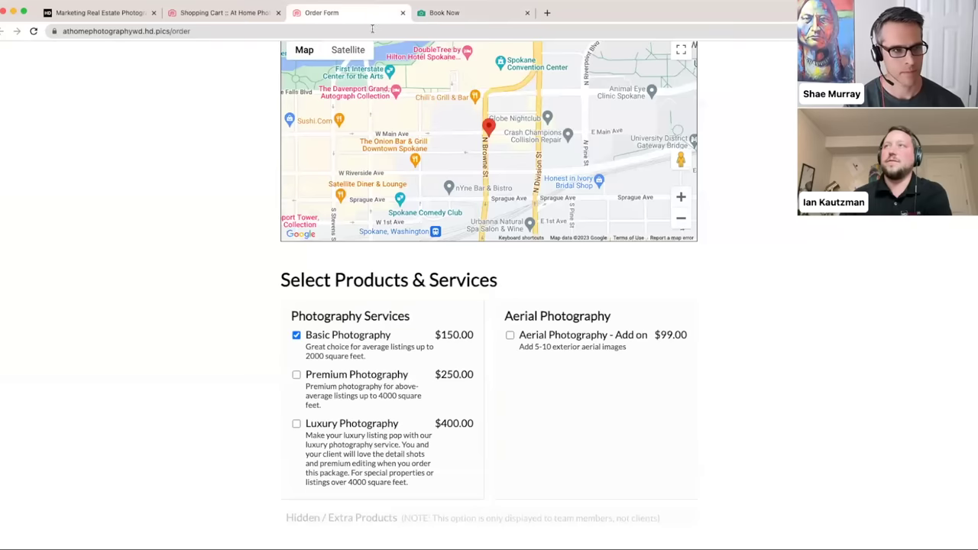
{"action": "scroll", "coordinate": [344, 100], "scroll_direction": "up", "scroll_amount": 5}
{"action": "scroll", "coordinate": [345, 100], "scroll_direction": "down", "scroll_amount": 2}
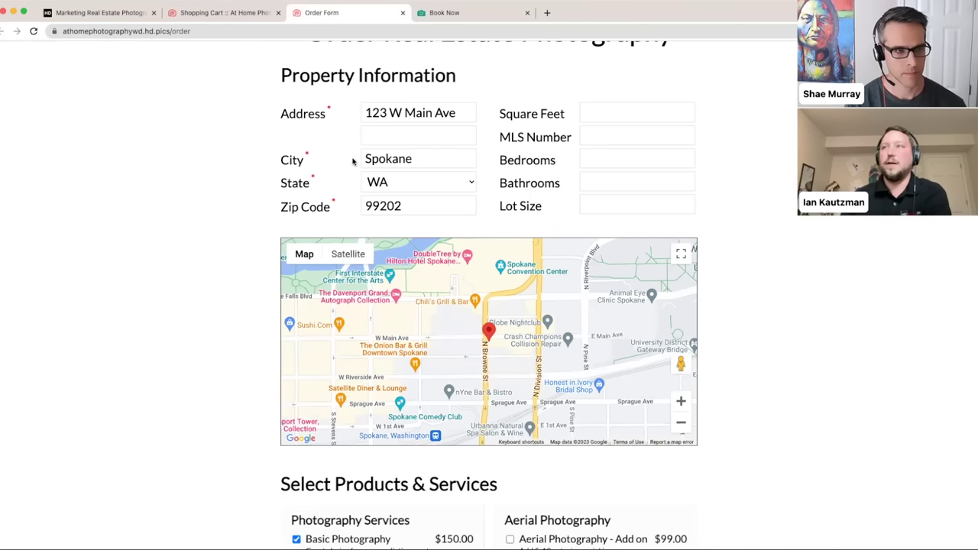
{"action": "scroll", "coordinate": [348, 159], "scroll_direction": "down", "scroll_amount": 3}
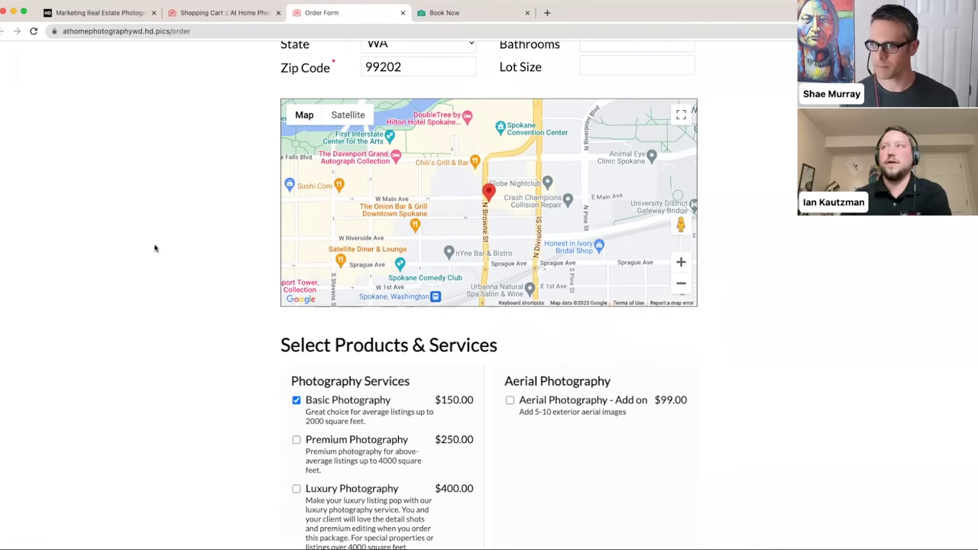
{"action": "scroll", "coordinate": [157, 246], "scroll_direction": "up", "scroll_amount": 4}
{"action": "scroll", "coordinate": [168, 246], "scroll_direction": "down", "scroll_amount": 1}
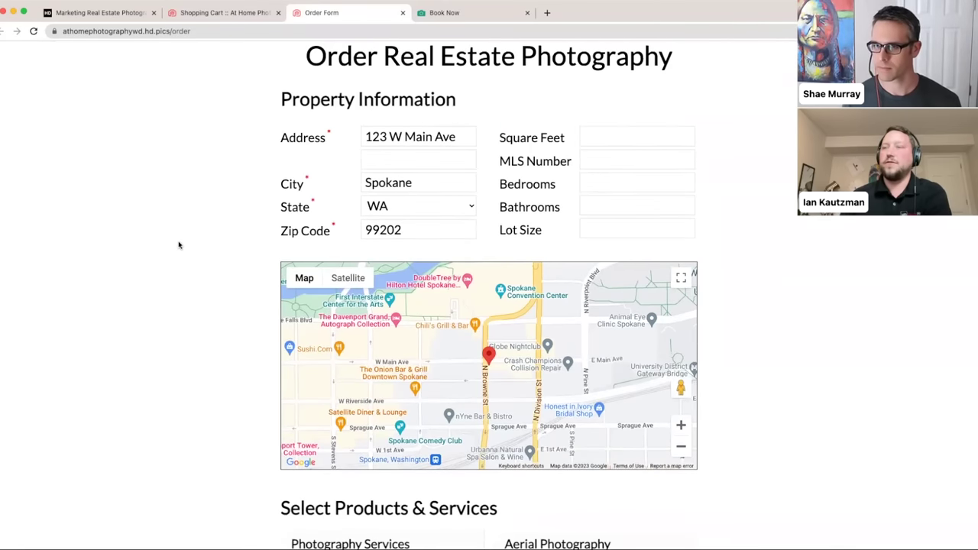
{"action": "scroll", "coordinate": [212, 225], "scroll_direction": "down", "scroll_amount": 3}
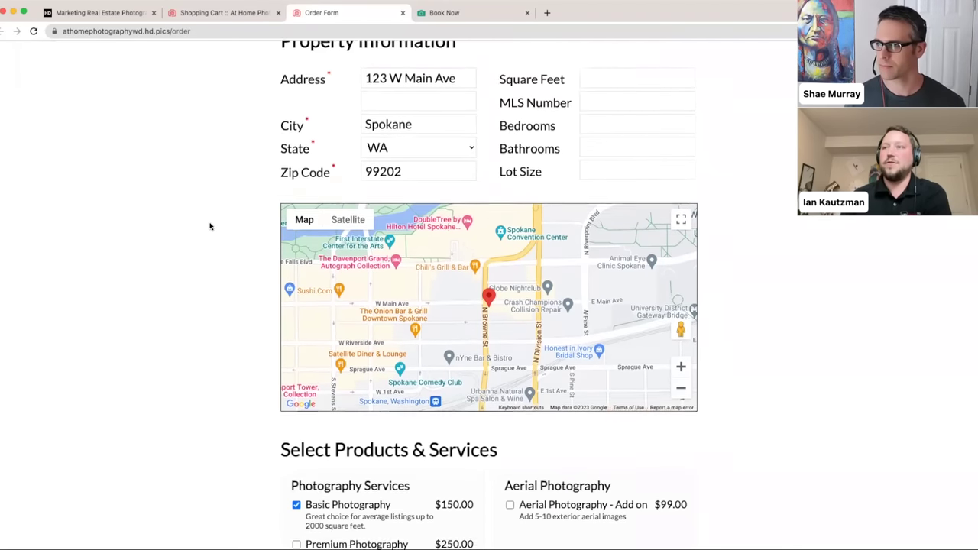
{"action": "scroll", "coordinate": [210, 226], "scroll_direction": "up", "scroll_amount": 2}
{"action": "scroll", "coordinate": [210, 226], "scroll_direction": "up", "scroll_amount": 1}
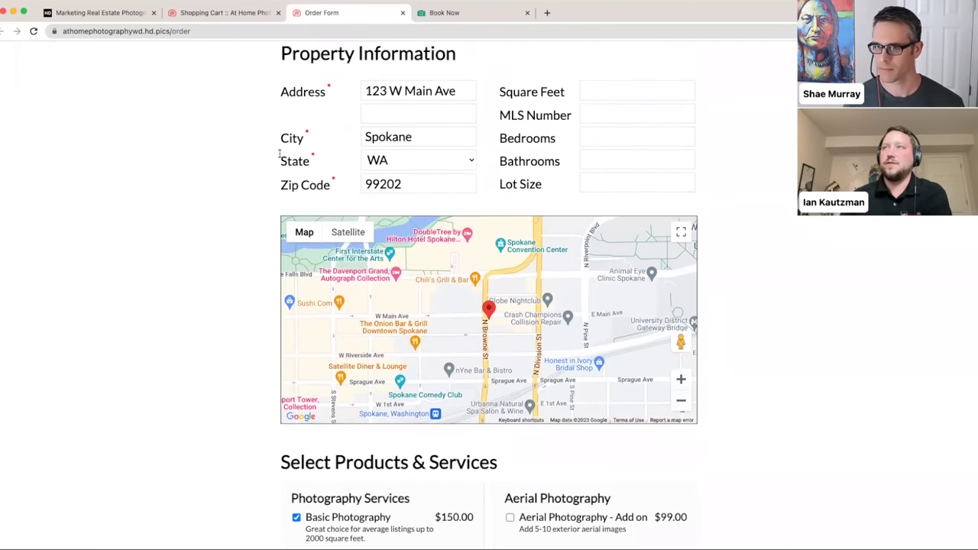
{"action": "scroll", "coordinate": [291, 226], "scroll_direction": "down", "scroll_amount": 3}
{"action": "scroll", "coordinate": [246, 253], "scroll_direction": "down", "scroll_amount": 1}
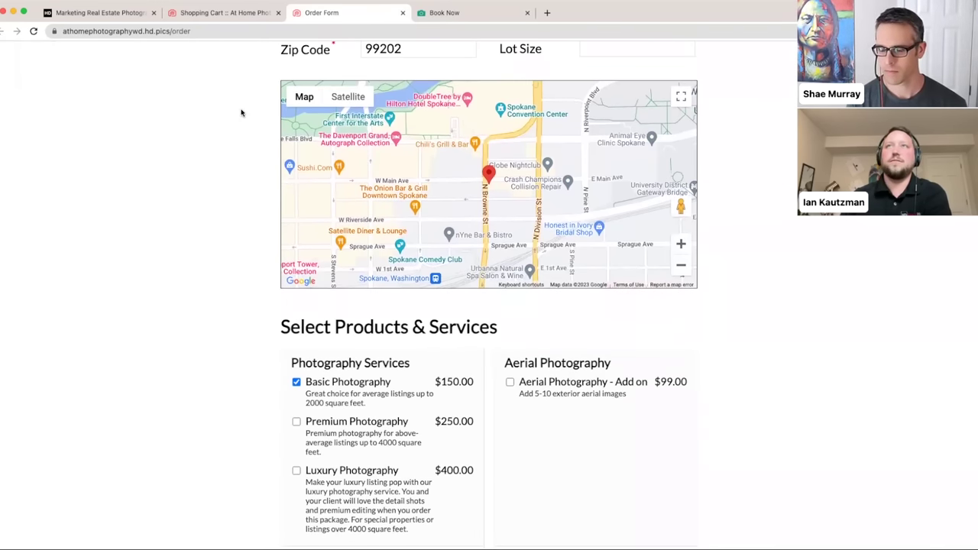
{"action": "left_click", "coordinate": [224, 13]}
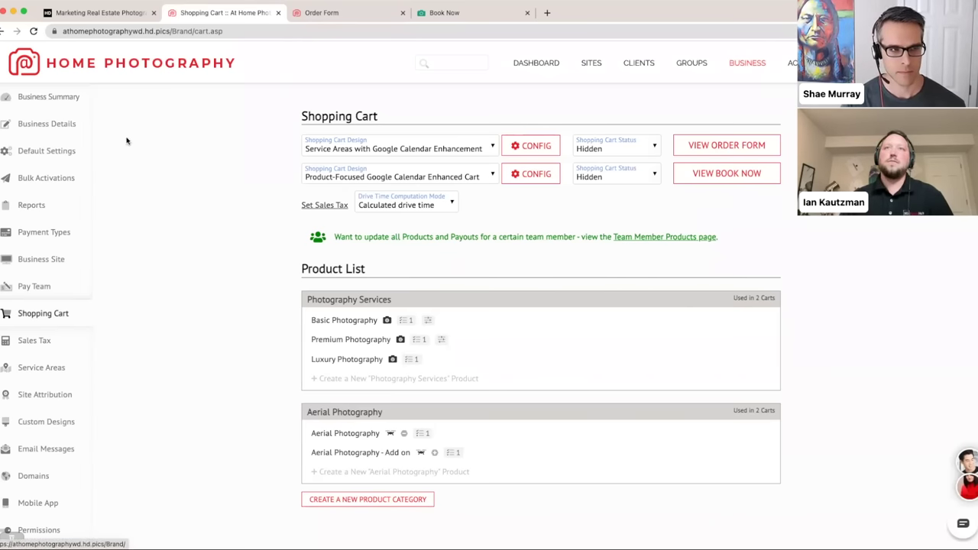
- Open Default Settings and scroll down to the New Client Defaults section
{"action": "left_click", "coordinate": [33, 154]}
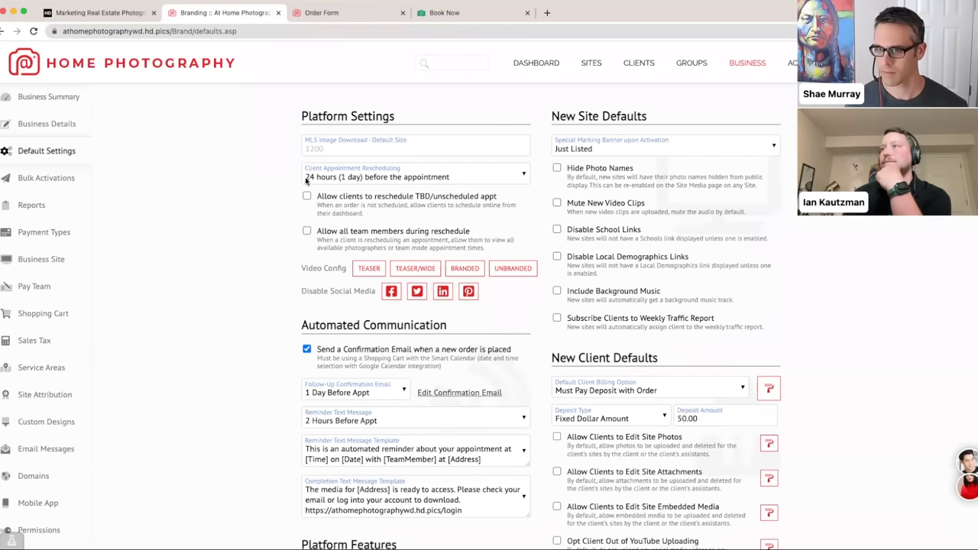
{"action": "scroll", "coordinate": [306, 181], "scroll_direction": "down", "scroll_amount": 1}
{"action": "scroll", "coordinate": [306, 181], "scroll_direction": "down", "scroll_amount": 6}
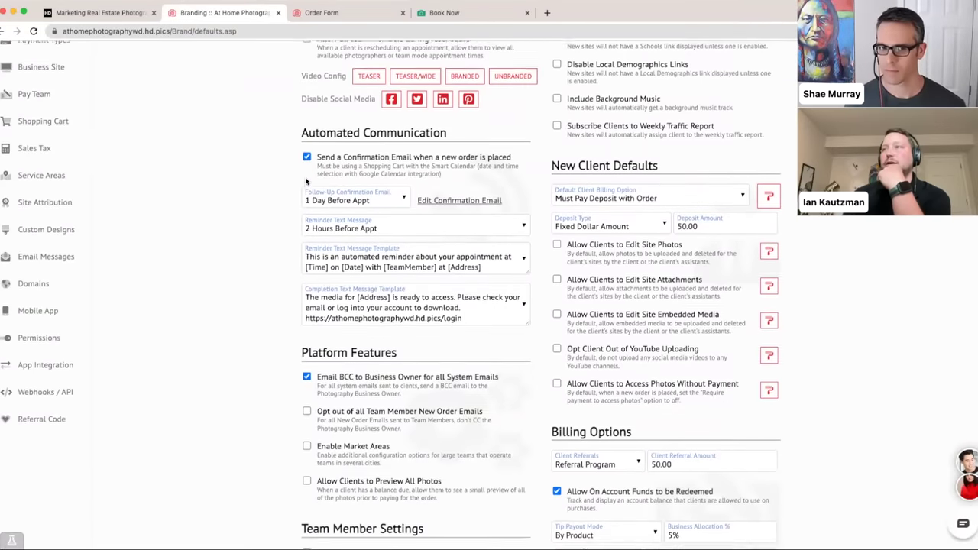
{"action": "scroll", "coordinate": [306, 181], "scroll_direction": "down", "scroll_amount": 1}
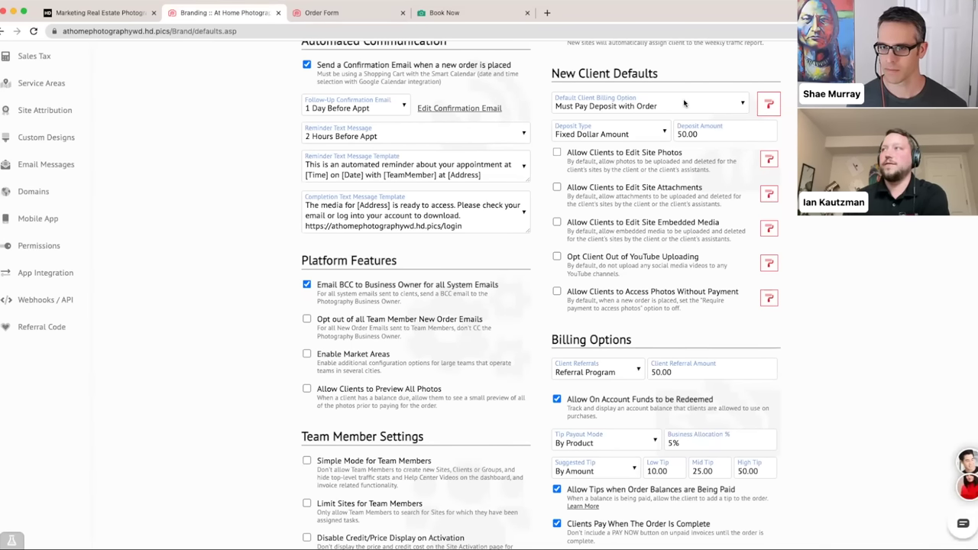
- Confirm Must Pay Deposit with Order billing with a Fixed Dollar Amount deposit of 50.00
{"action": "left_click", "coordinate": [683, 104]}
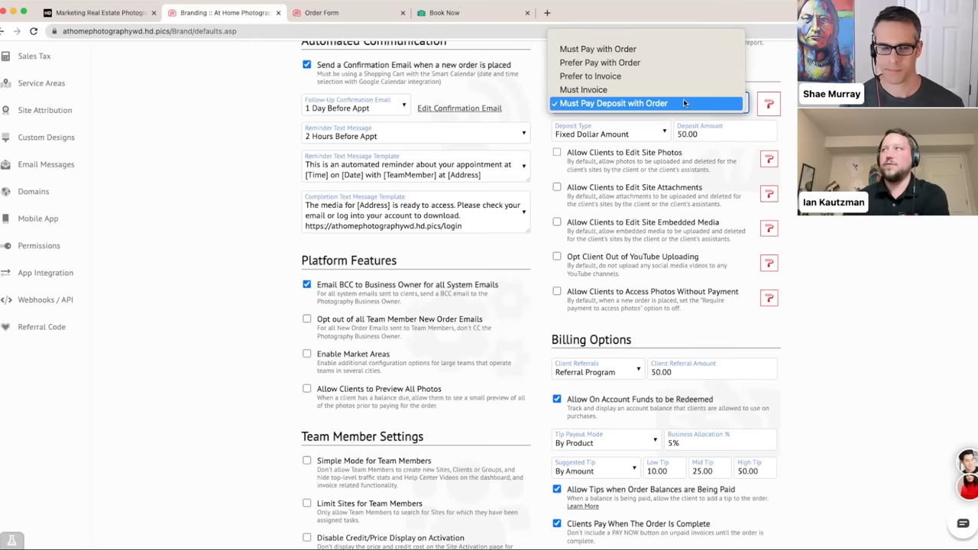
{"action": "left_click", "coordinate": [683, 98]}
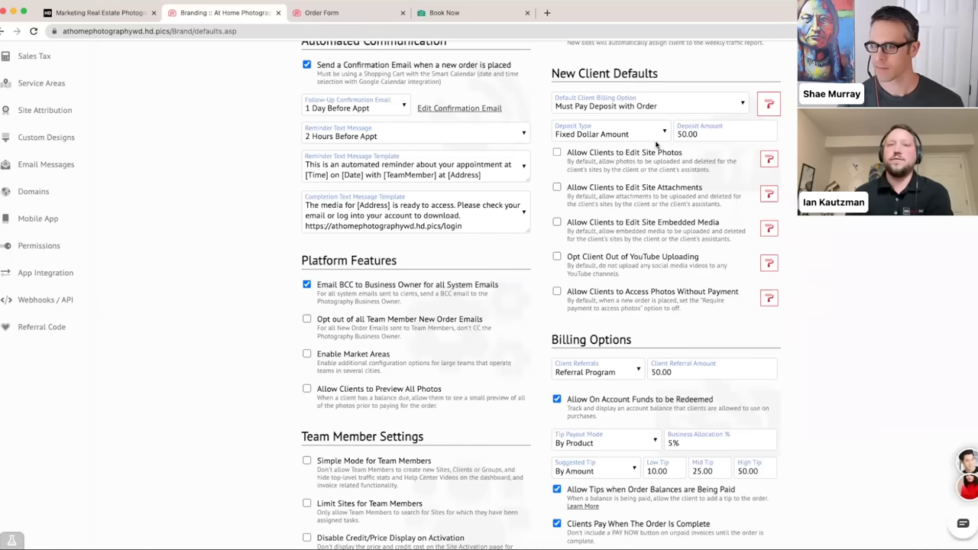
{"action": "left_click", "coordinate": [646, 134]}
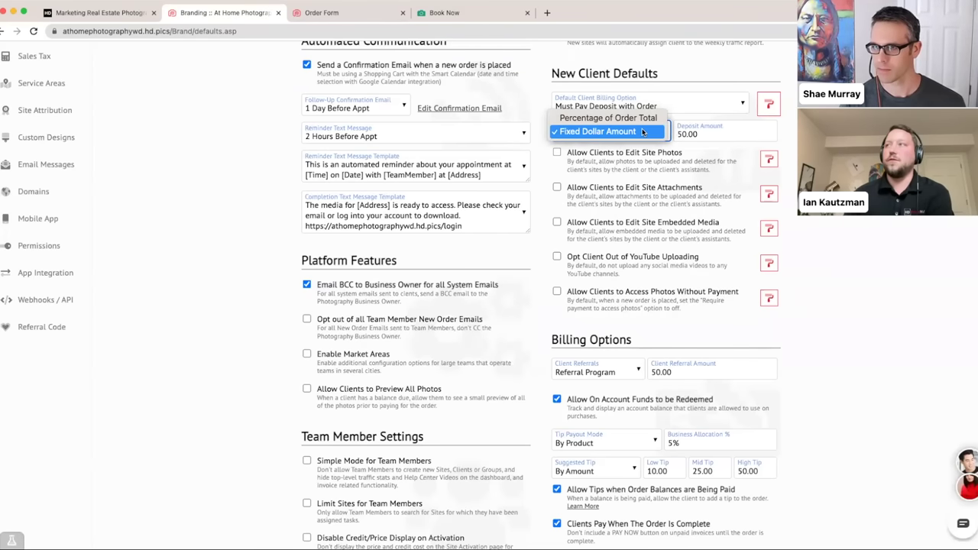
{"action": "left_click", "coordinate": [640, 131]}
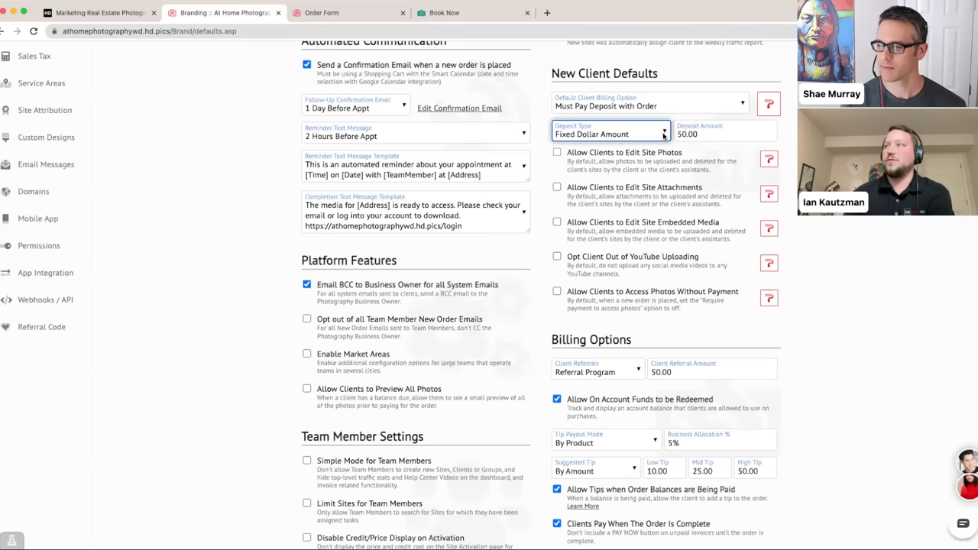
{"action": "left_click", "coordinate": [664, 135]}
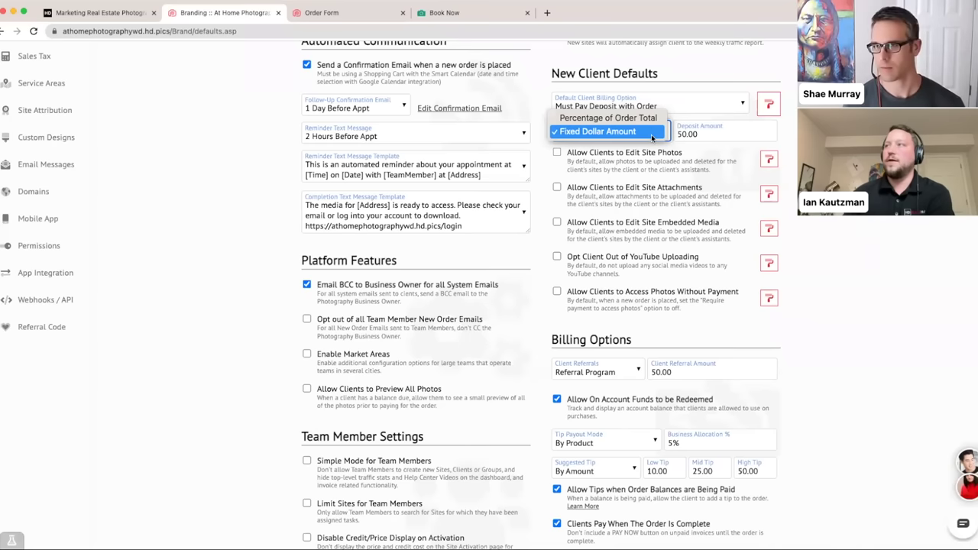
{"action": "left_click", "coordinate": [652, 133]}
{"action": "left_click", "coordinate": [745, 135]}
{"action": "left_click", "coordinate": [793, 136]}
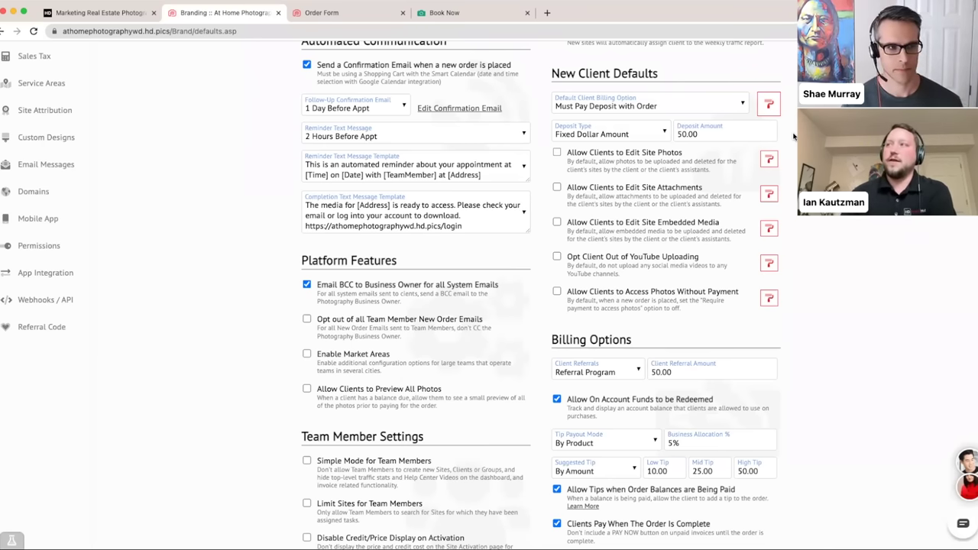
{"action": "scroll", "coordinate": [788, 139], "scroll_direction": "down", "scroll_amount": 5}
{"action": "scroll", "coordinate": [781, 143], "scroll_direction": "down", "scroll_amount": 1}
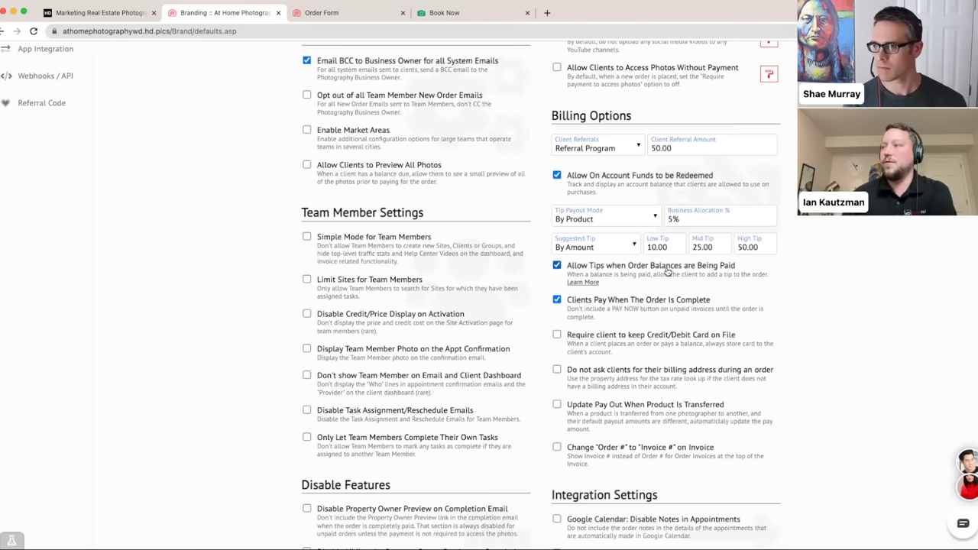
{"action": "left_click", "coordinate": [651, 216]}
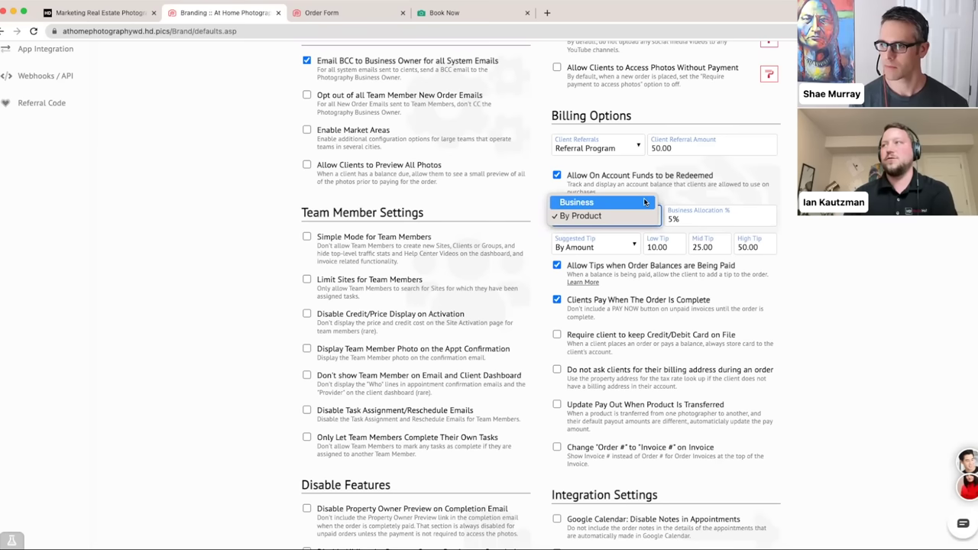
{"action": "left_click", "coordinate": [644, 203]}
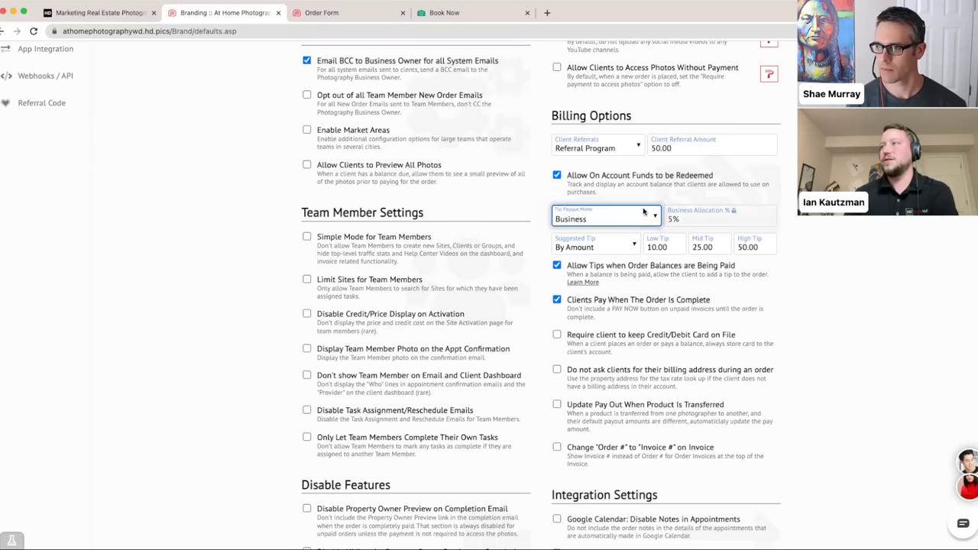
{"action": "left_click", "coordinate": [647, 217]}
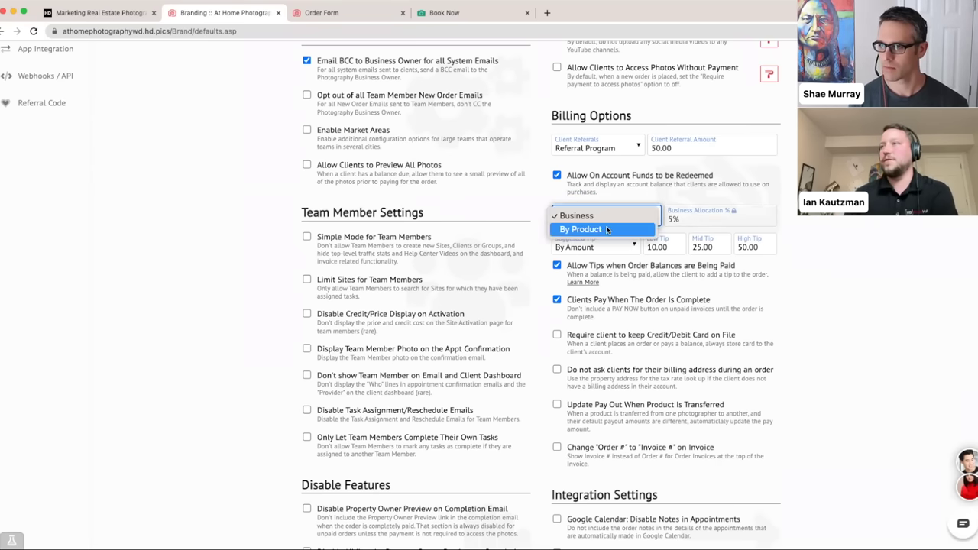
{"action": "left_click", "coordinate": [602, 229]}
{"action": "left_click", "coordinate": [696, 218]}
{"action": "left_click", "coordinate": [809, 221]}
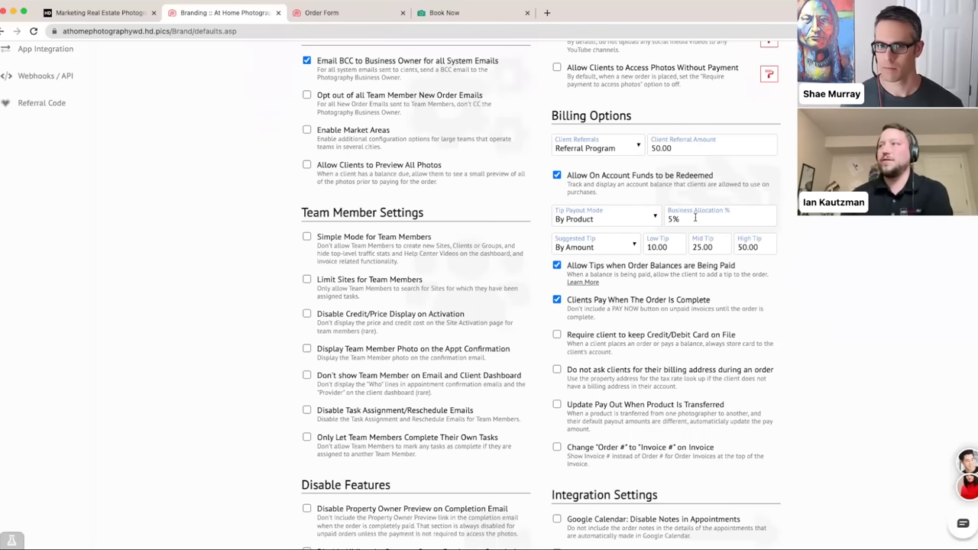
{"action": "scroll", "coordinate": [692, 221], "scroll_direction": "down", "scroll_amount": 1}
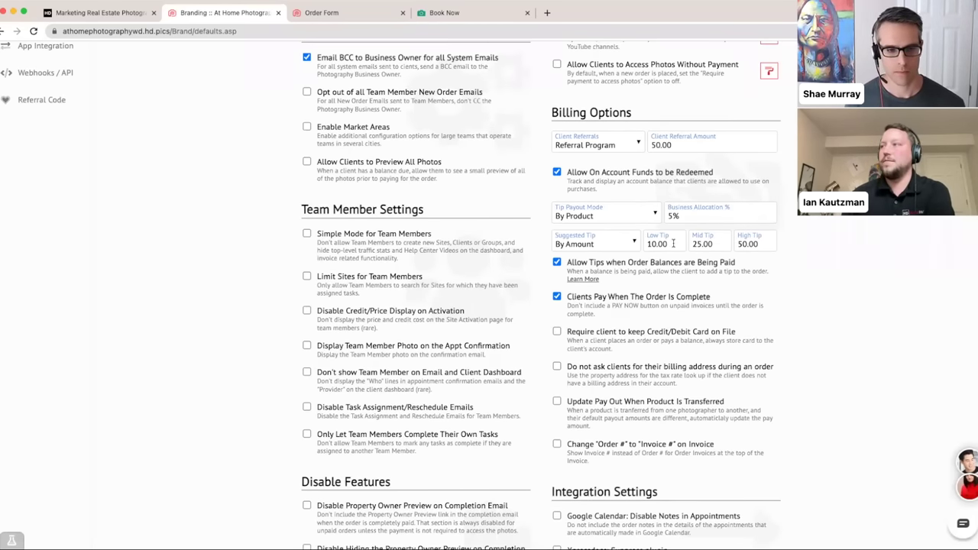
{"action": "left_click", "coordinate": [626, 244]}
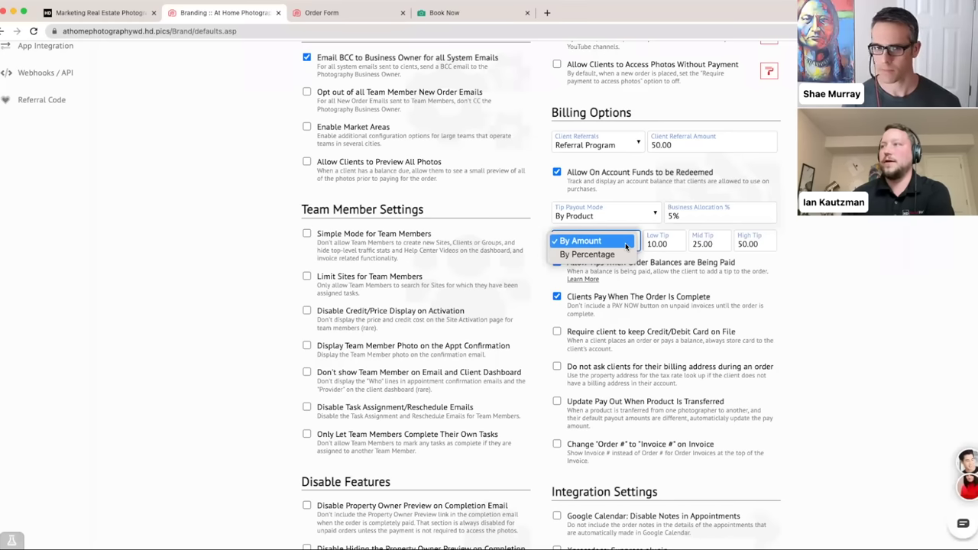
{"action": "left_click", "coordinate": [626, 242]}
{"action": "left_click", "coordinate": [804, 244]}
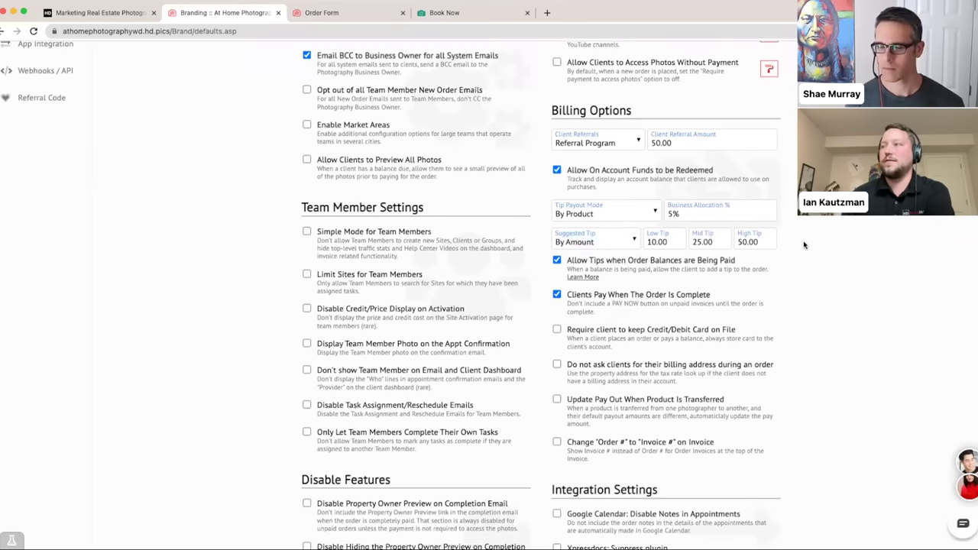
{"action": "scroll", "coordinate": [804, 244], "scroll_direction": "up", "scroll_amount": 5}
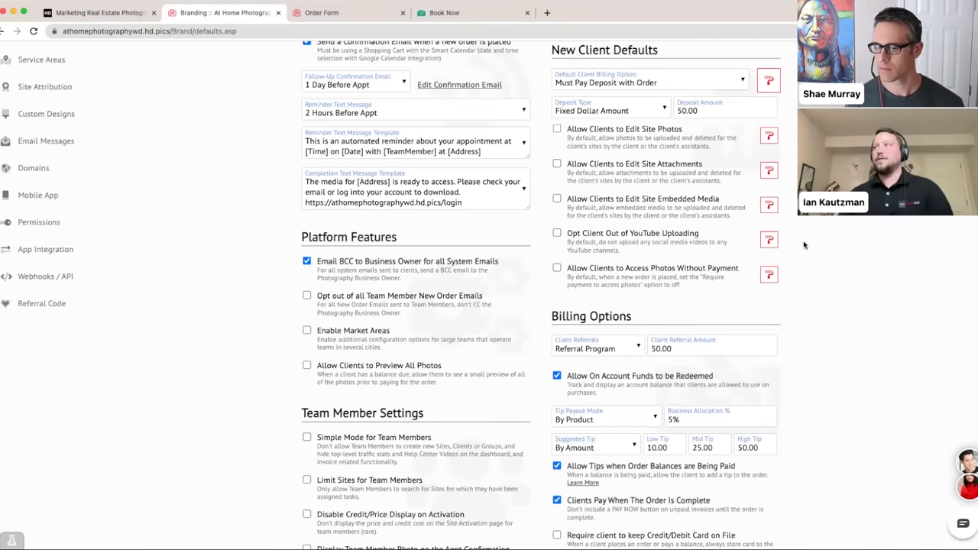
- Switch the Default Client Billing Option to Must Invoice and review the Billing Options section
{"action": "scroll", "coordinate": [804, 244], "scroll_direction": "up", "scroll_amount": 3}
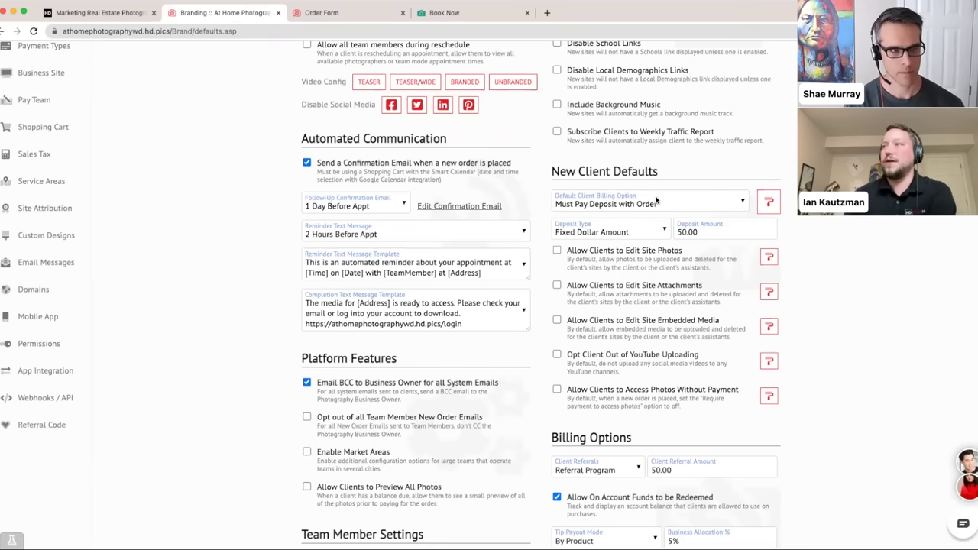
{"action": "left_click", "coordinate": [656, 200]}
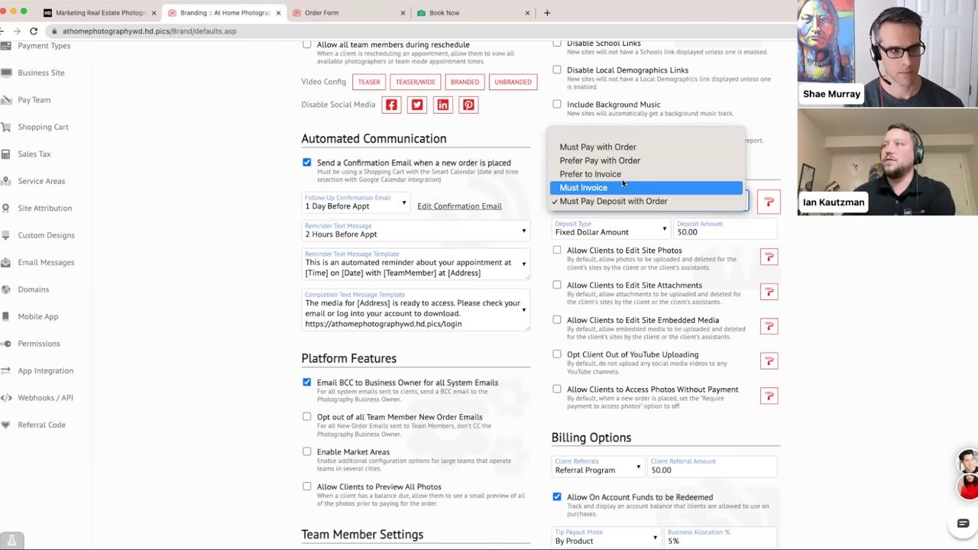
{"action": "left_click", "coordinate": [644, 188]}
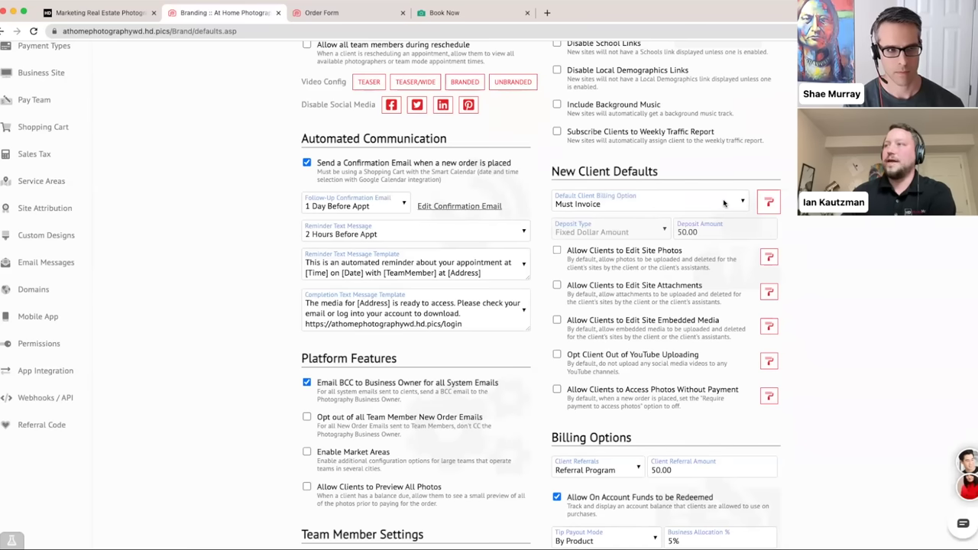
{"action": "scroll", "coordinate": [723, 203], "scroll_direction": "down", "scroll_amount": 5}
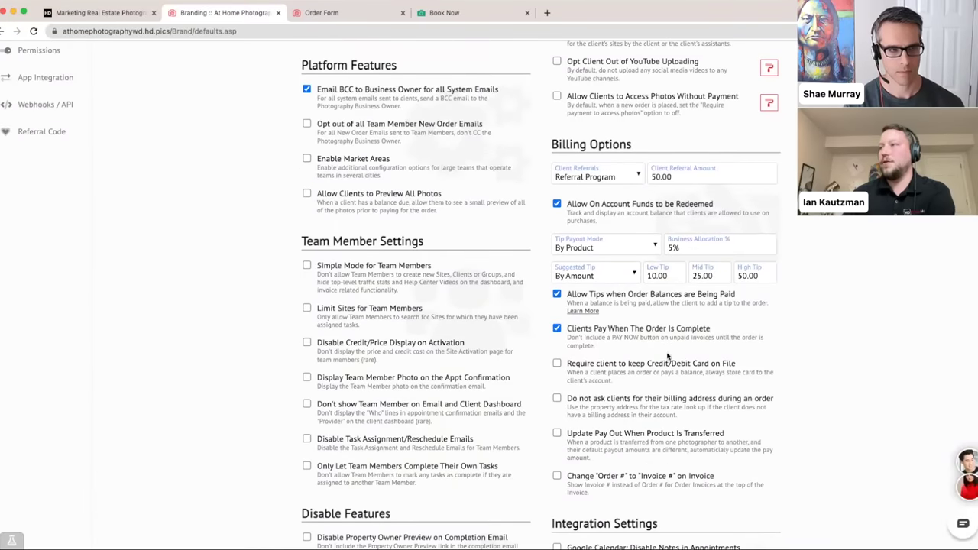
{"action": "scroll", "coordinate": [663, 348], "scroll_direction": "down", "scroll_amount": 1}
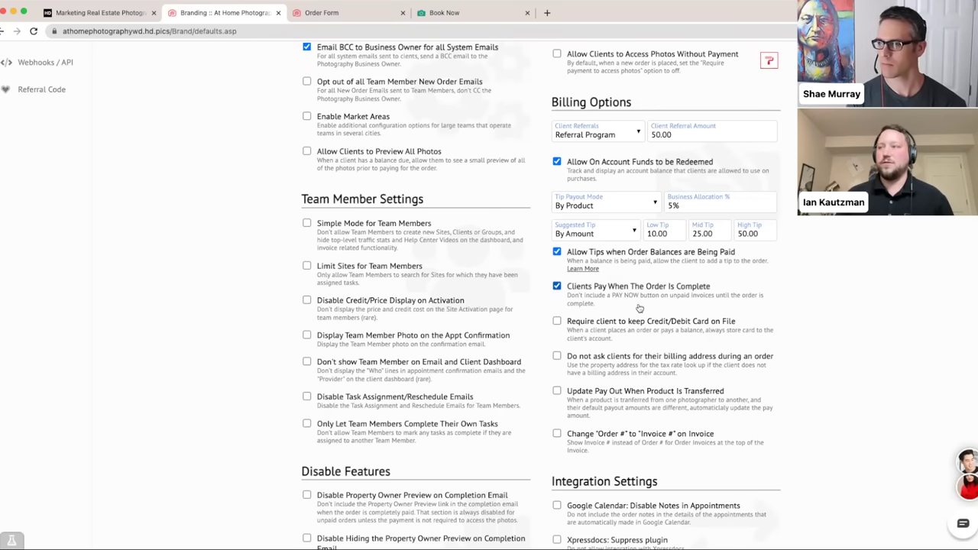
{"action": "scroll", "coordinate": [639, 308], "scroll_direction": "up", "scroll_amount": 5}
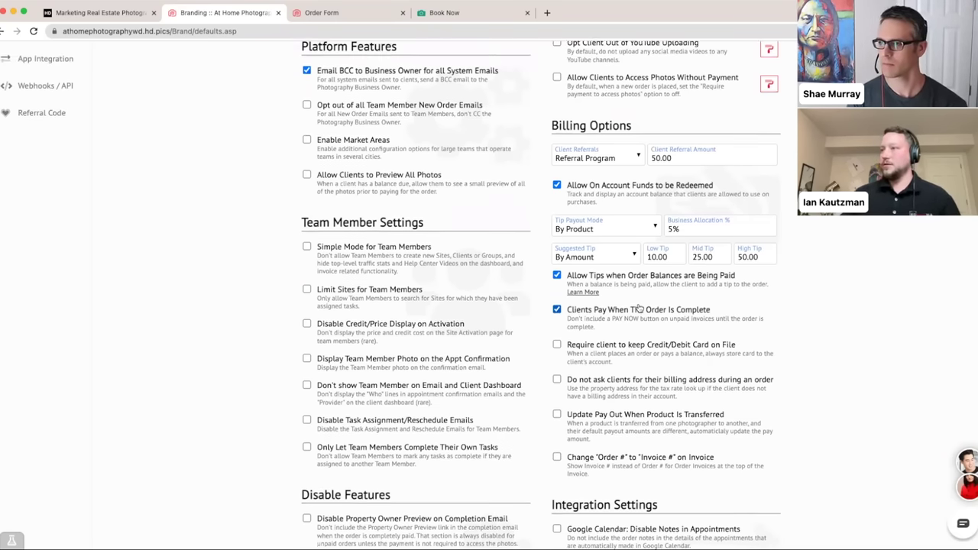
{"action": "scroll", "coordinate": [639, 308], "scroll_direction": "up", "scroll_amount": 1}
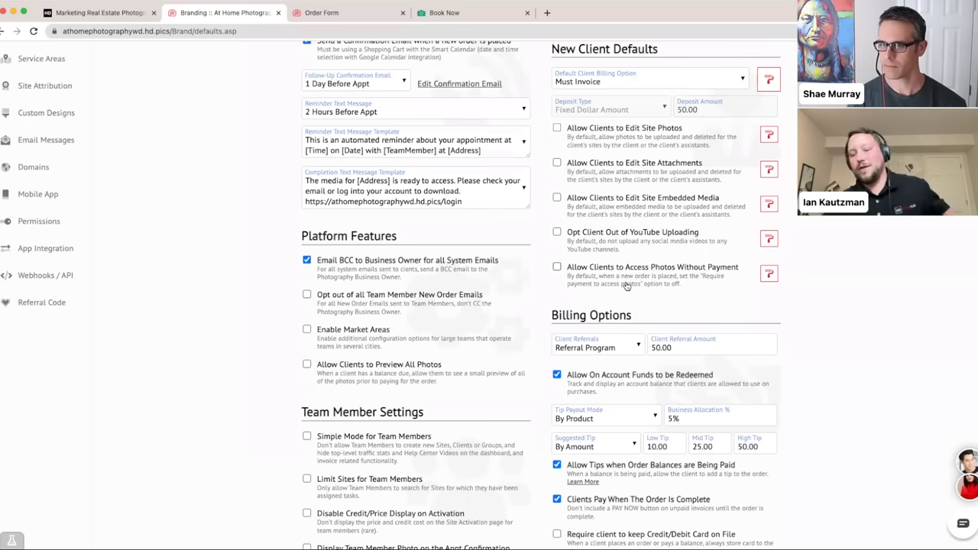
- Set the default client billing option back to Must Pay Deposit with Order, keeping the 50.00 fixed deposit
{"action": "left_click", "coordinate": [674, 86]}
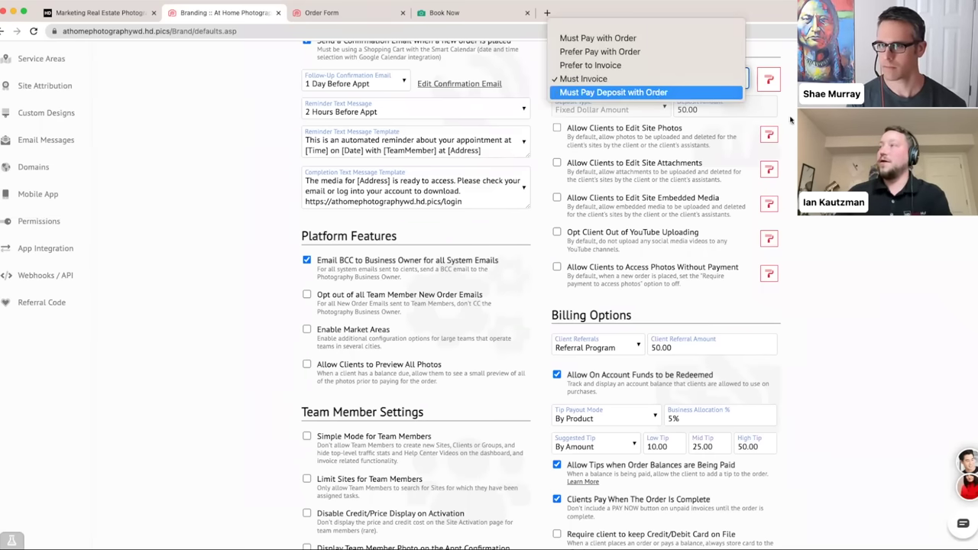
{"action": "left_click", "coordinate": [654, 91]}
{"action": "scroll", "coordinate": [674, 152], "scroll_direction": "up", "scroll_amount": 2}
{"action": "scroll", "coordinate": [665, 168], "scroll_direction": "up", "scroll_amount": 1}
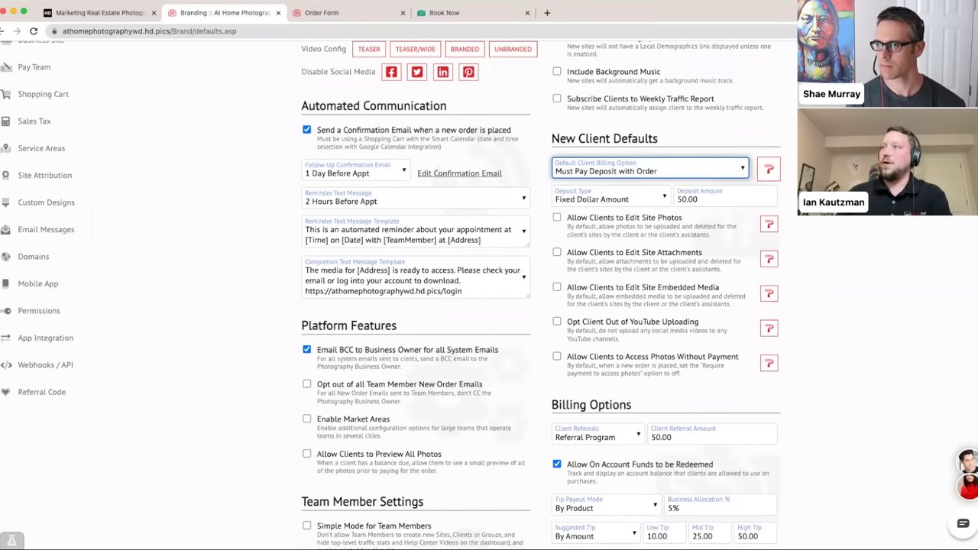
{"action": "left_click", "coordinate": [667, 170]}
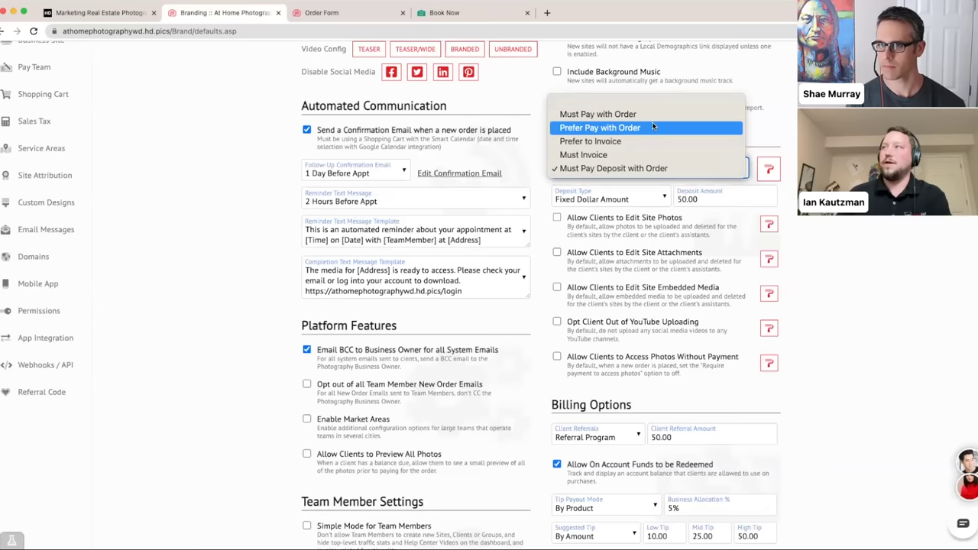
{"action": "left_click", "coordinate": [638, 169]}
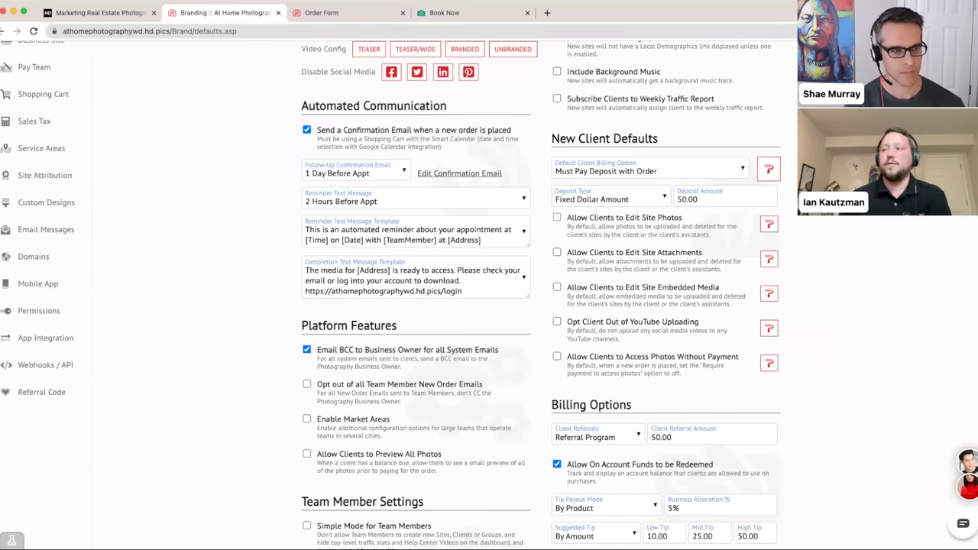
{"action": "scroll", "coordinate": [683, 179], "scroll_direction": "down", "scroll_amount": 3}
{"action": "scroll", "coordinate": [684, 178], "scroll_direction": "up", "scroll_amount": 3}
{"action": "scroll", "coordinate": [449, 261], "scroll_direction": "up", "scroll_amount": 5}
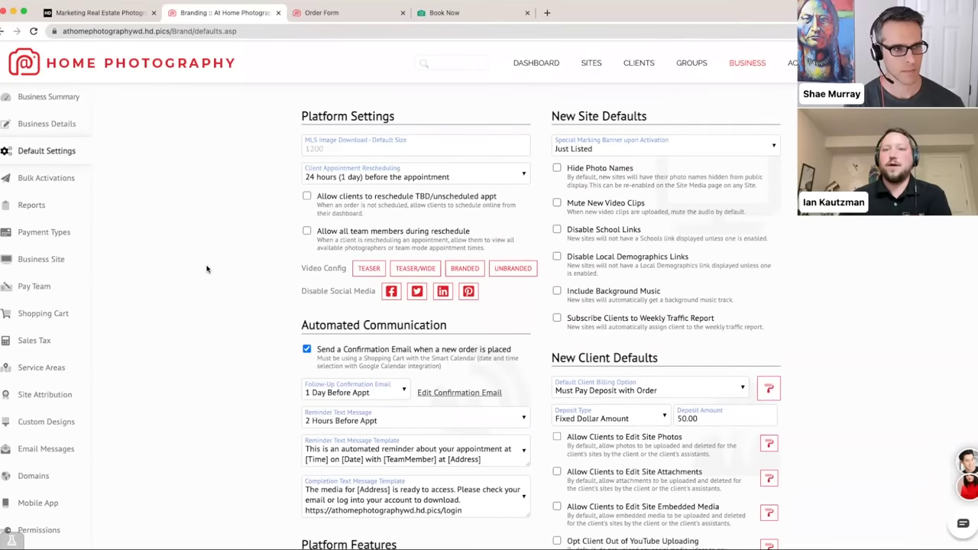
{"action": "scroll", "coordinate": [210, 267], "scroll_direction": "down", "scroll_amount": 2}
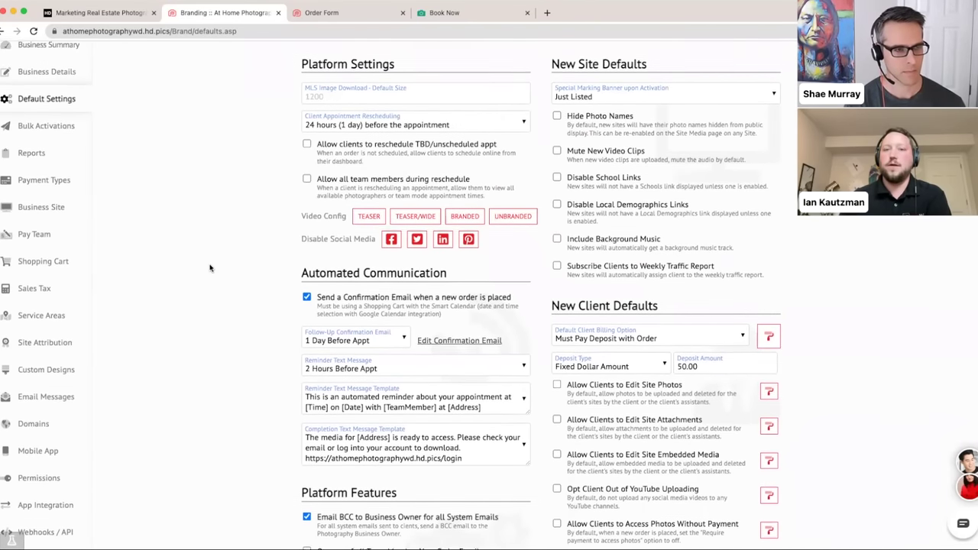
{"action": "scroll", "coordinate": [210, 268], "scroll_direction": "down", "scroll_amount": 1}
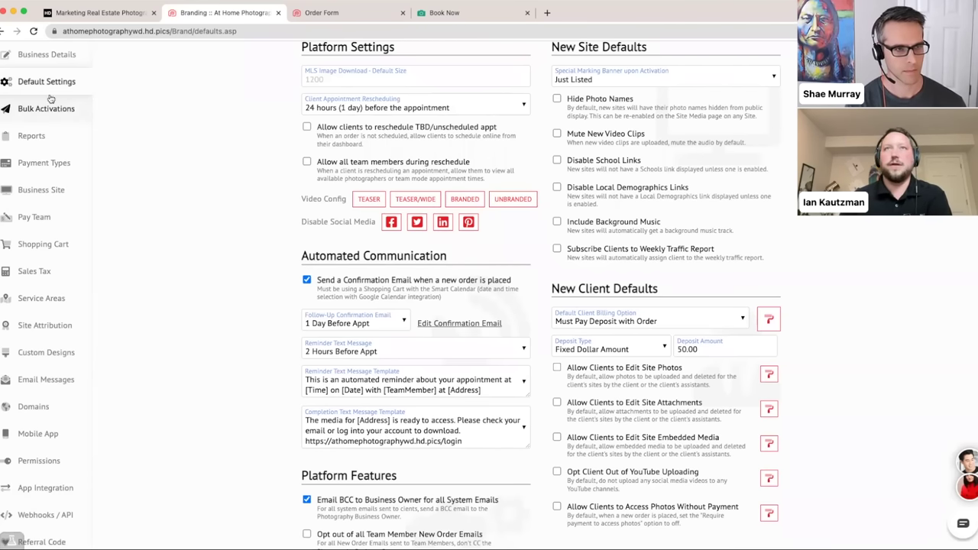
- Go back to the Shopping Cart settings page from the sidebar
{"action": "left_click", "coordinate": [58, 249]}
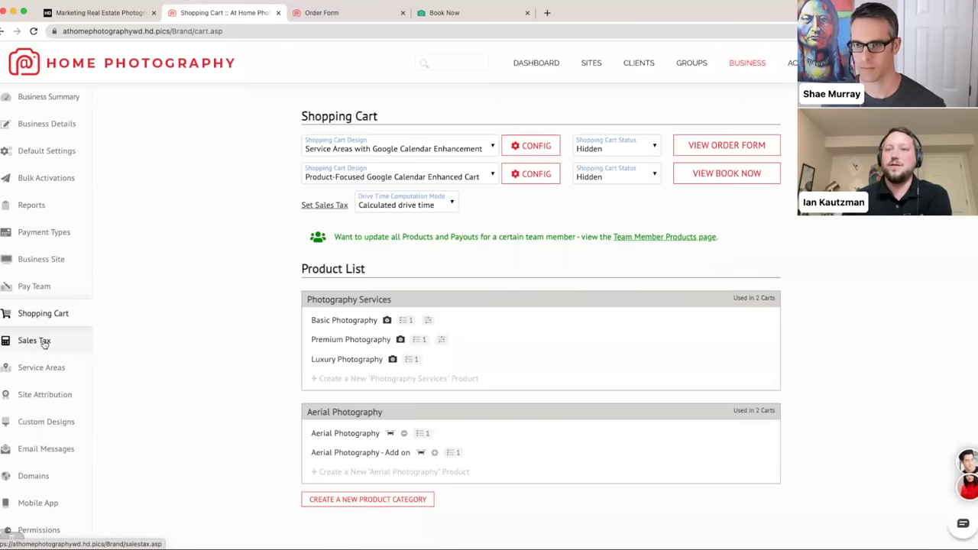
- Open Set Sales Tax and keep WA as tax state with Automatic Tax Lookup mode
{"action": "left_click", "coordinate": [307, 206]}
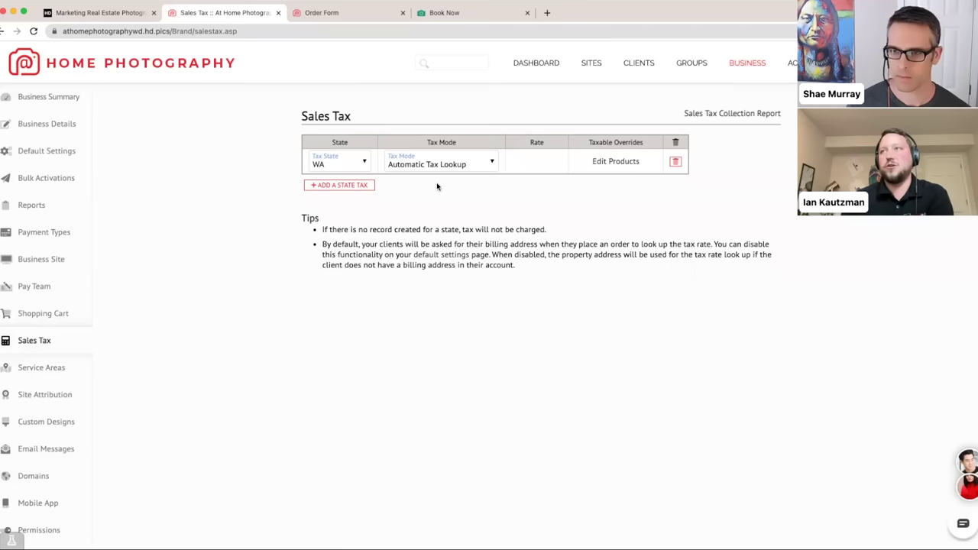
{"action": "left_click", "coordinate": [353, 166]}
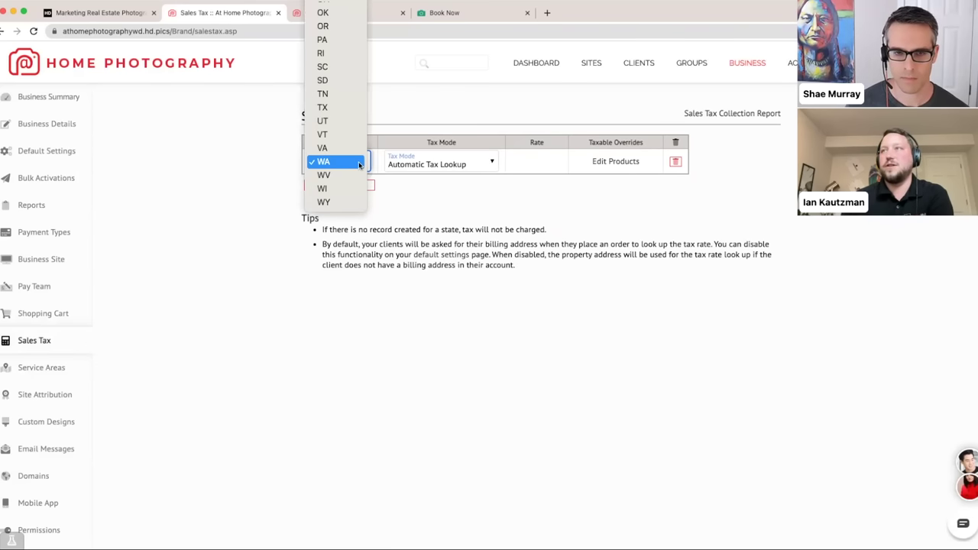
{"action": "left_click", "coordinate": [360, 163]}
{"action": "left_click", "coordinate": [467, 163]}
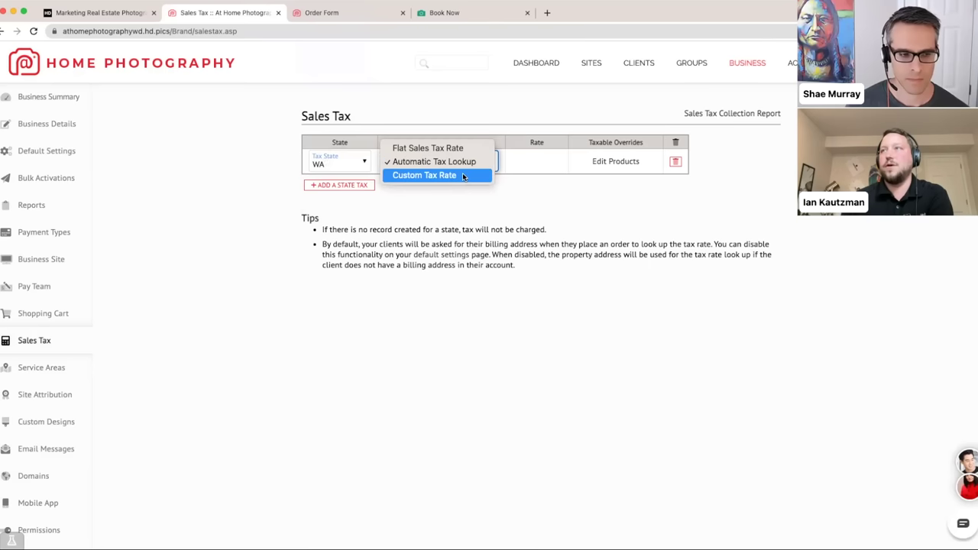
{"action": "left_click", "coordinate": [465, 162]}
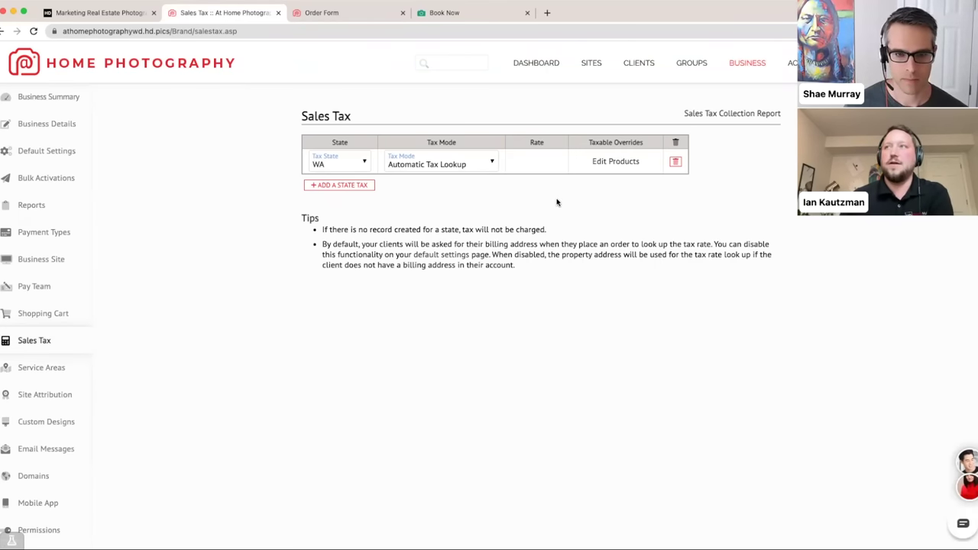
{"action": "left_click", "coordinate": [604, 162]}
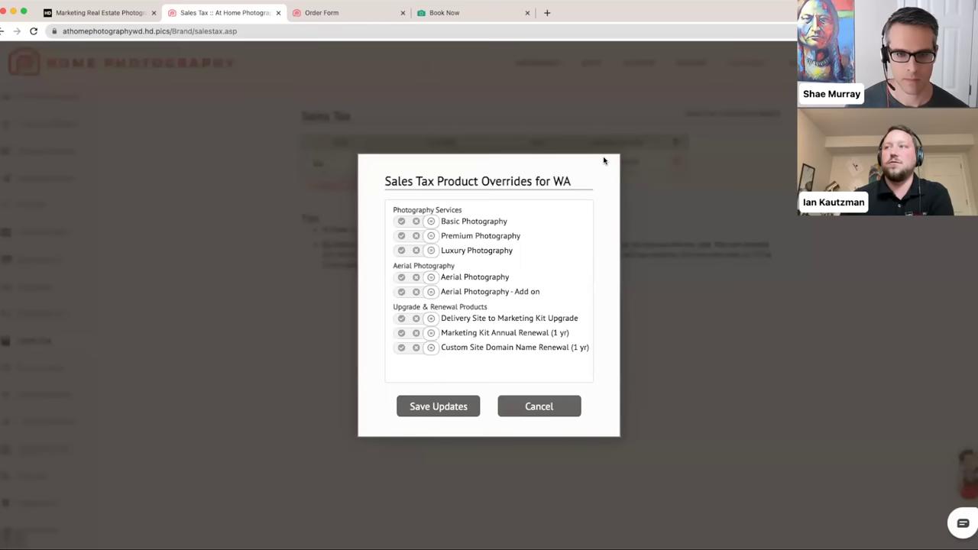
{"action": "left_click", "coordinate": [509, 411]}
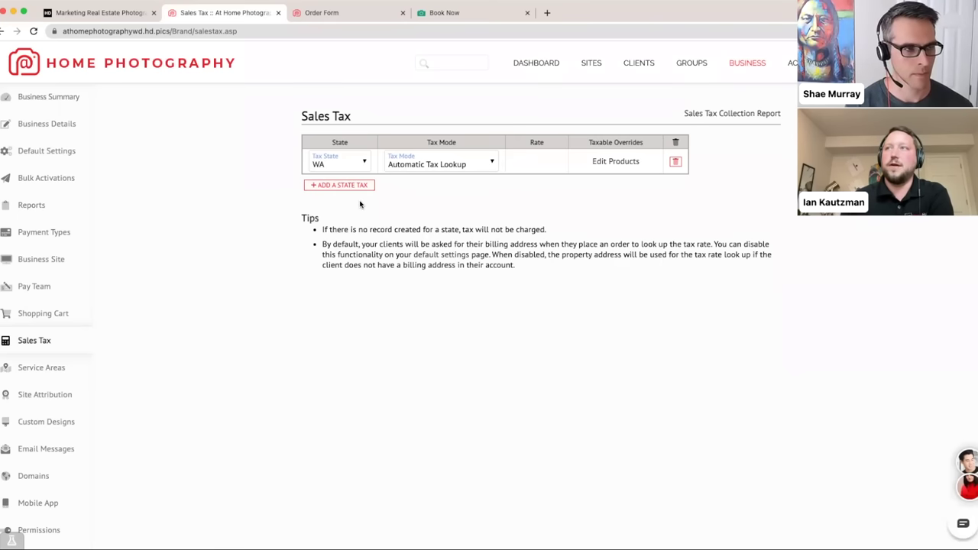
{"action": "left_click", "coordinate": [478, 169]}
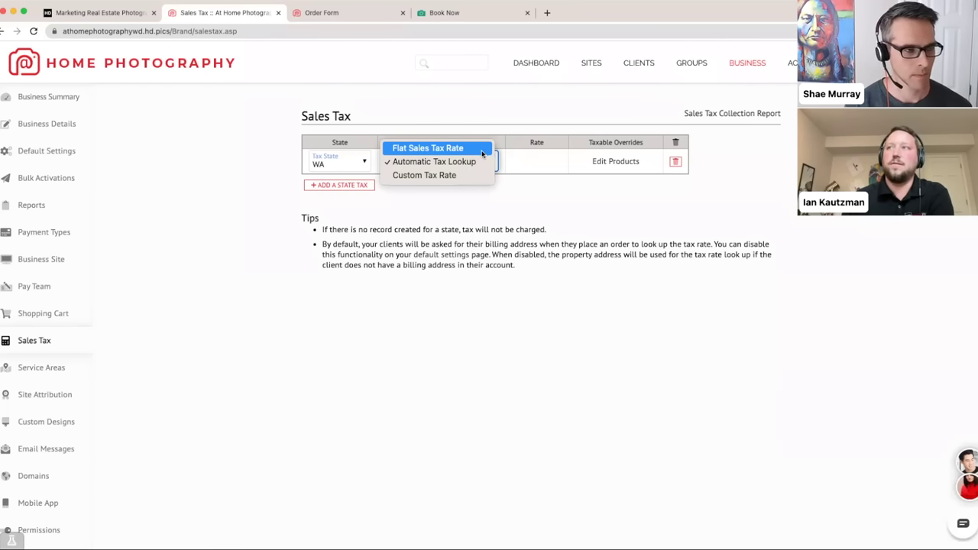
{"action": "left_click", "coordinate": [511, 191]}
{"action": "left_click", "coordinate": [485, 207]}
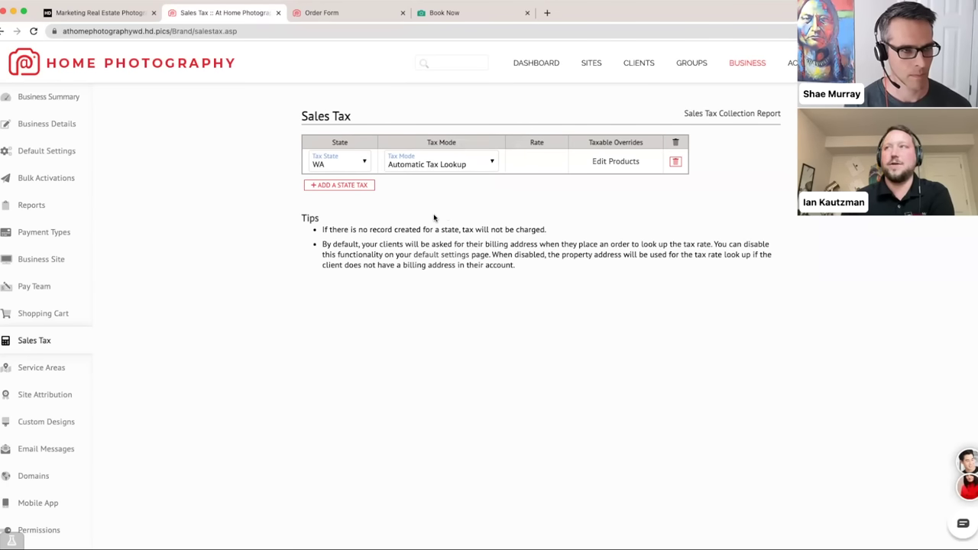
- Return to Shopping Cart and open the first cart design's Adjust Design Settings
{"action": "left_click", "coordinate": [64, 320]}
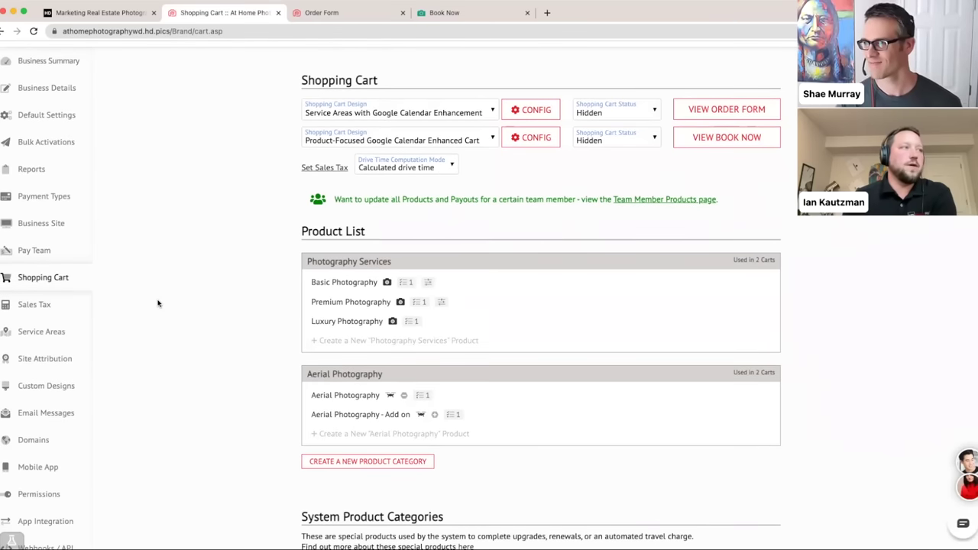
{"action": "scroll", "coordinate": [158, 303], "scroll_direction": "up", "scroll_amount": 1}
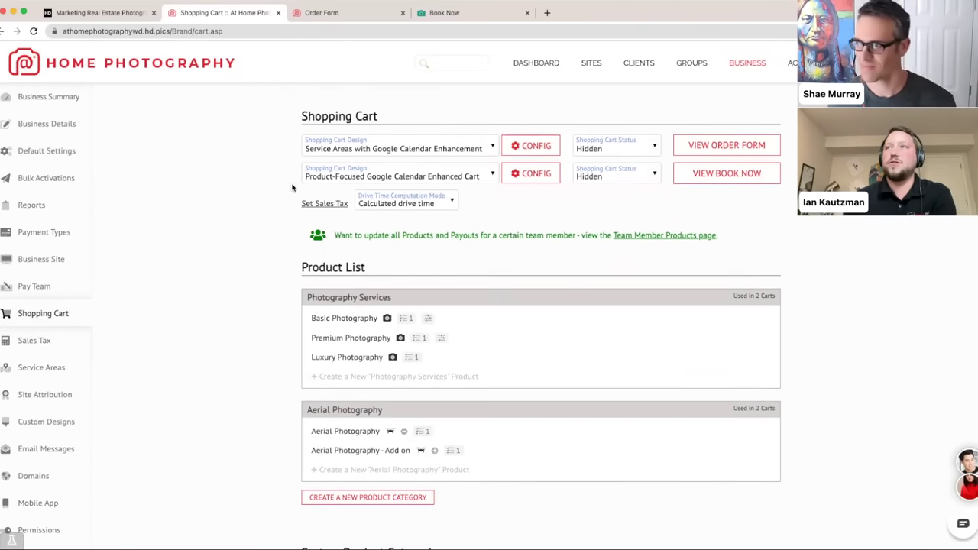
{"action": "left_click", "coordinate": [527, 150]}
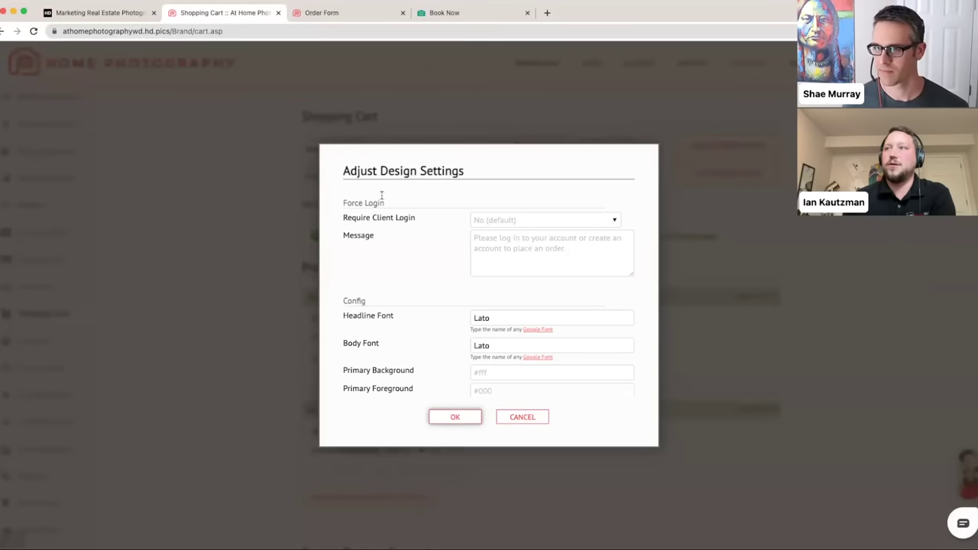
- Leave Require Client Login at No (default) in the first cart design's settings
{"action": "left_click", "coordinate": [569, 223]}
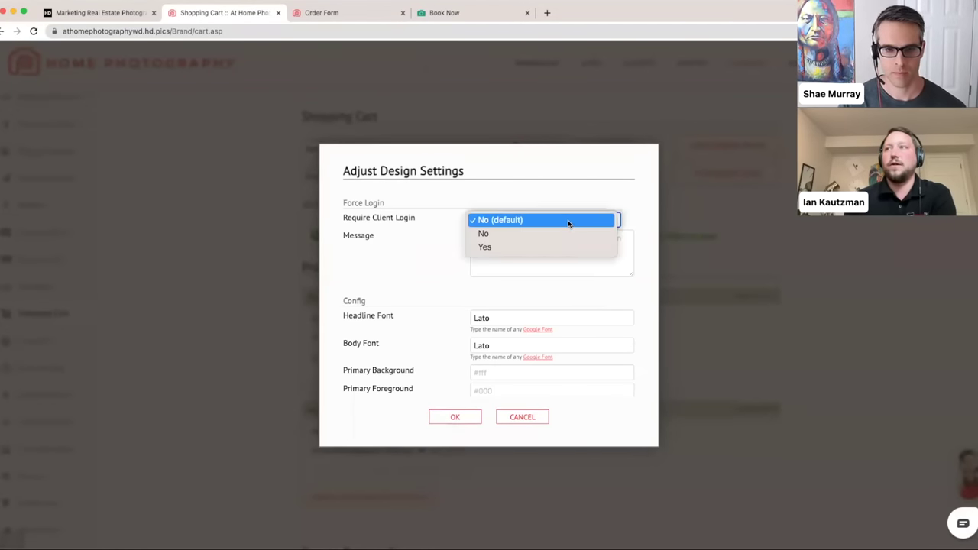
{"action": "left_click", "coordinate": [624, 221]}
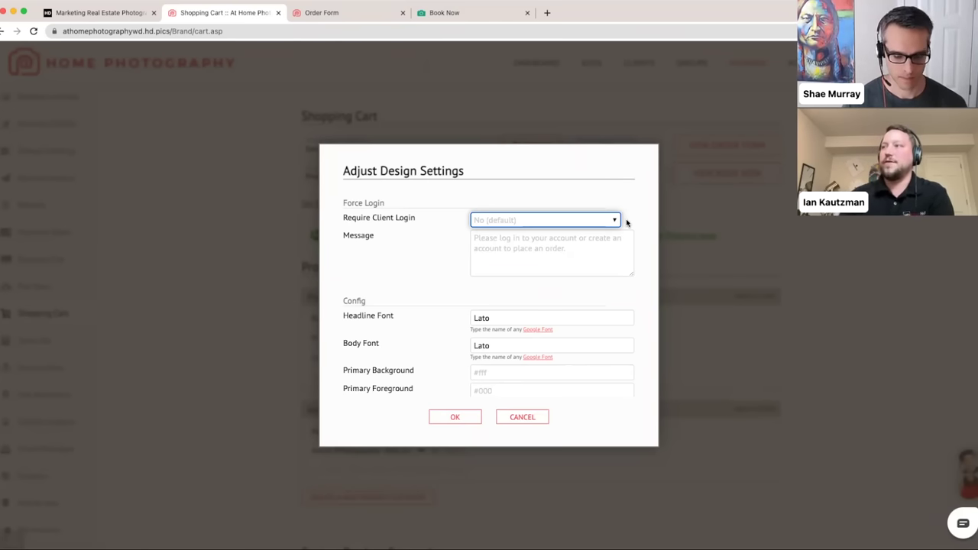
{"action": "left_click", "coordinate": [628, 222]}
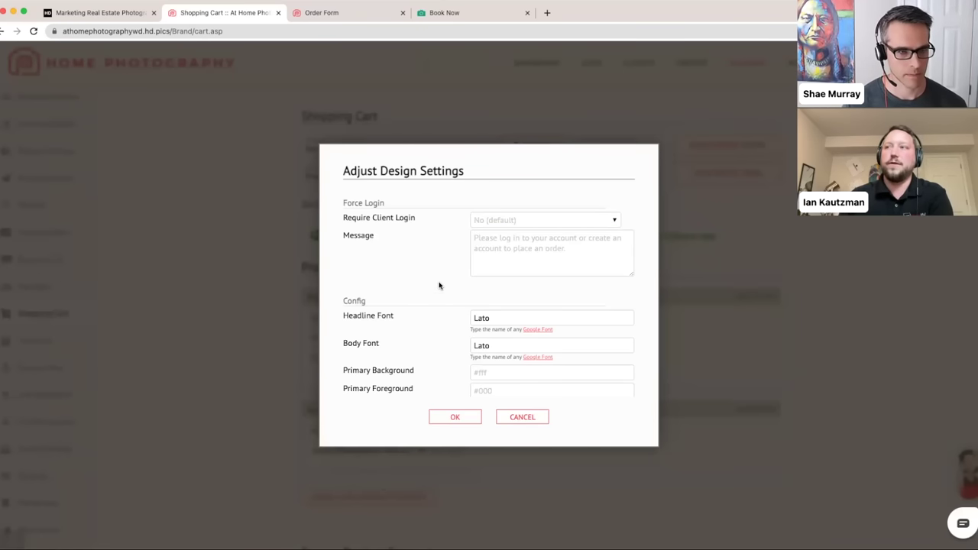
{"action": "scroll", "coordinate": [437, 286], "scroll_direction": "down", "scroll_amount": 1}
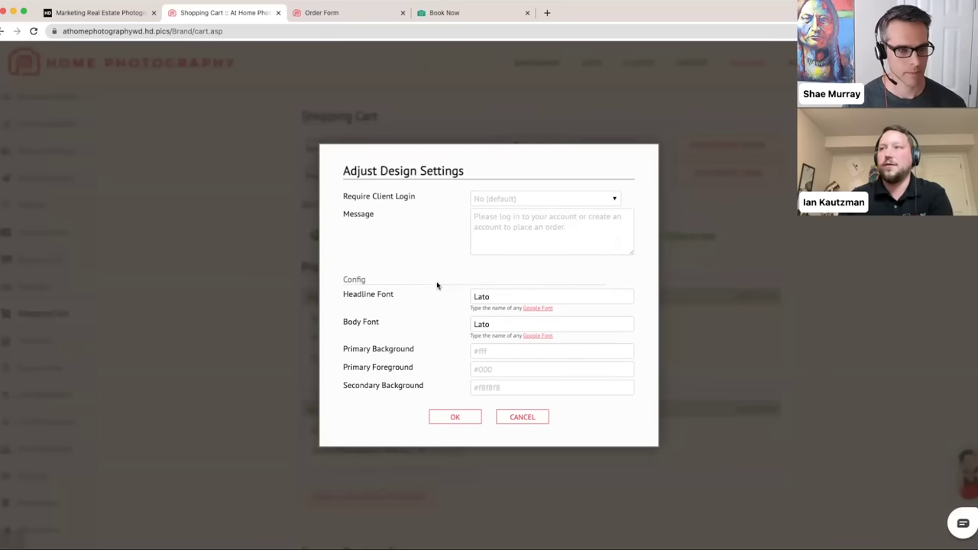
{"action": "scroll", "coordinate": [437, 286], "scroll_direction": "down", "scroll_amount": 3}
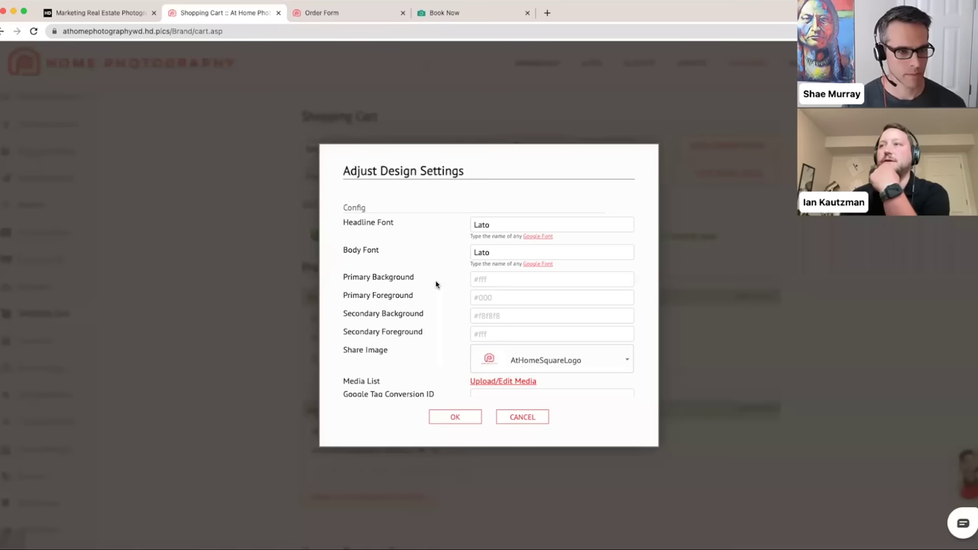
{"action": "left_click", "coordinate": [519, 220]}
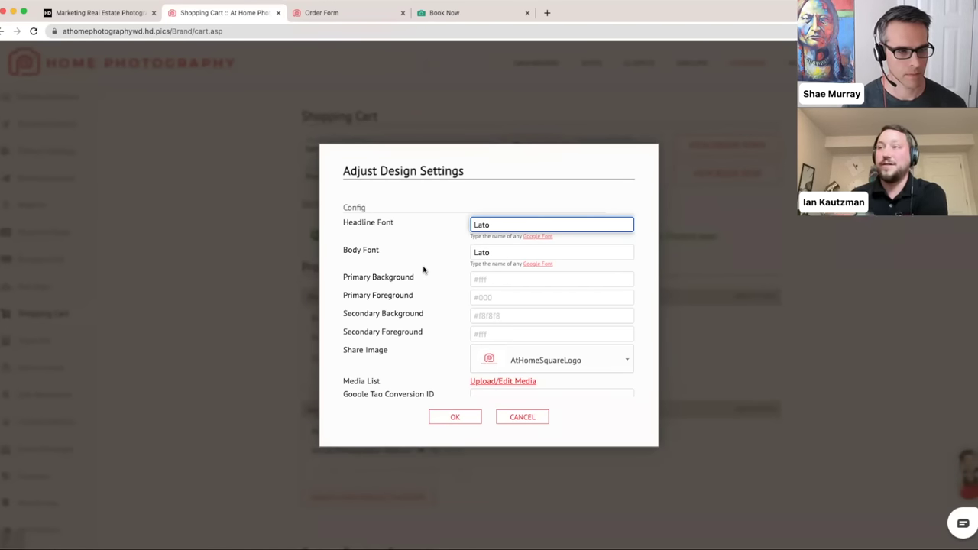
{"action": "scroll", "coordinate": [424, 270], "scroll_direction": "down", "scroll_amount": 1}
{"action": "scroll", "coordinate": [424, 270], "scroll_direction": "down", "scroll_amount": 1}
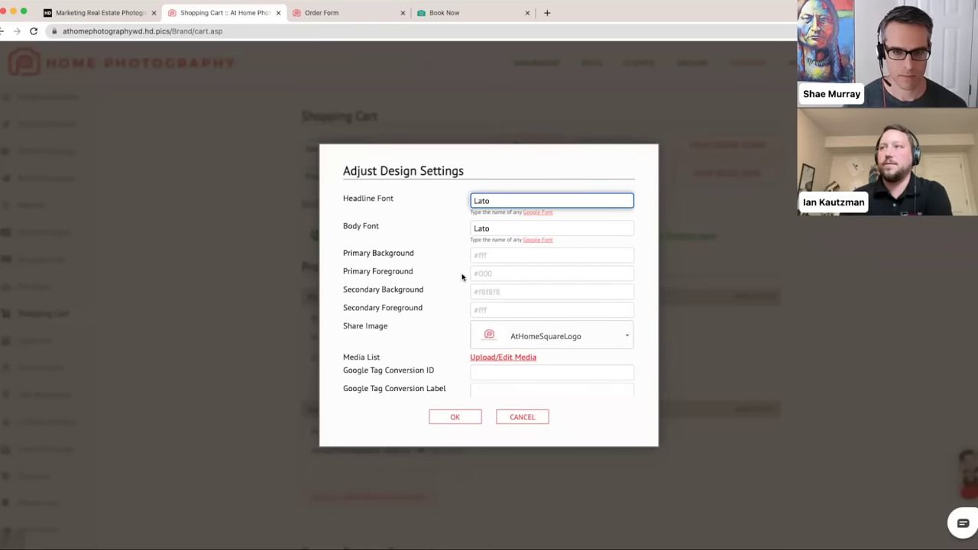
{"action": "left_click", "coordinate": [440, 260]}
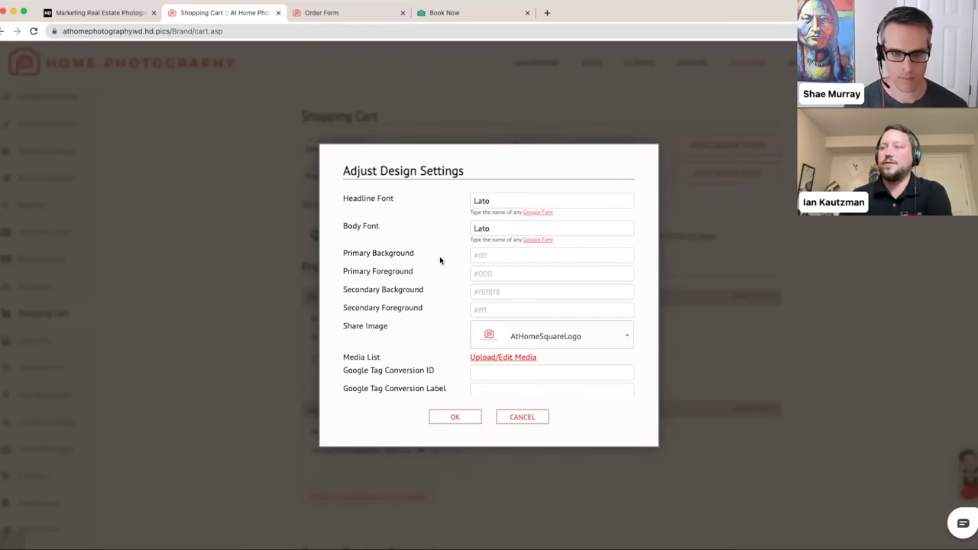
{"action": "scroll", "coordinate": [440, 261], "scroll_direction": "down", "scroll_amount": 1}
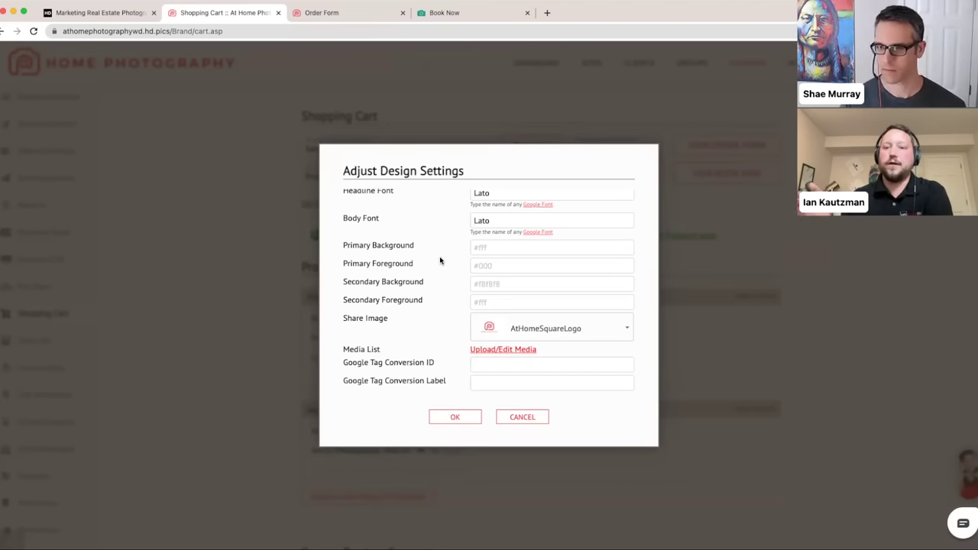
{"action": "scroll", "coordinate": [440, 260], "scroll_direction": "down", "scroll_amount": 1}
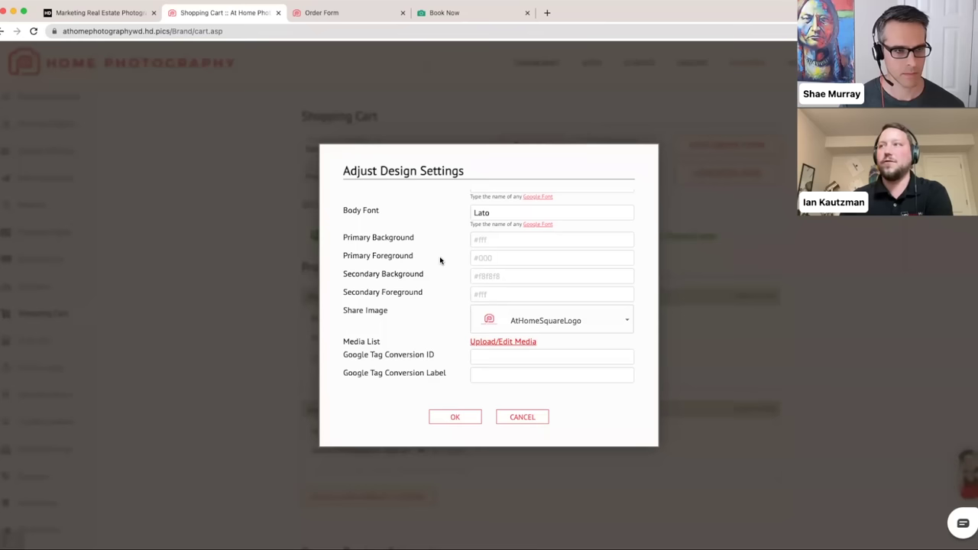
{"action": "scroll", "coordinate": [440, 261], "scroll_direction": "down", "scroll_amount": 1}
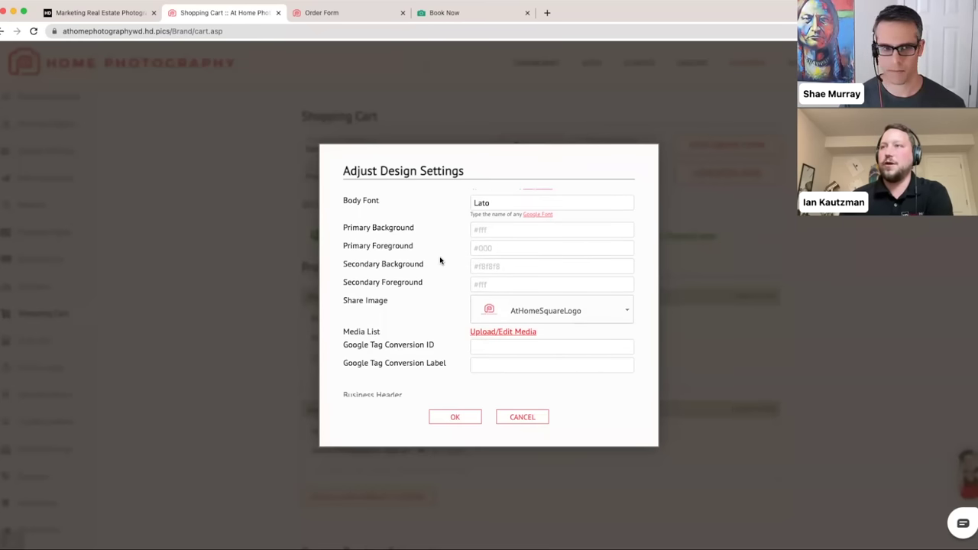
{"action": "scroll", "coordinate": [439, 260], "scroll_direction": "down", "scroll_amount": 1}
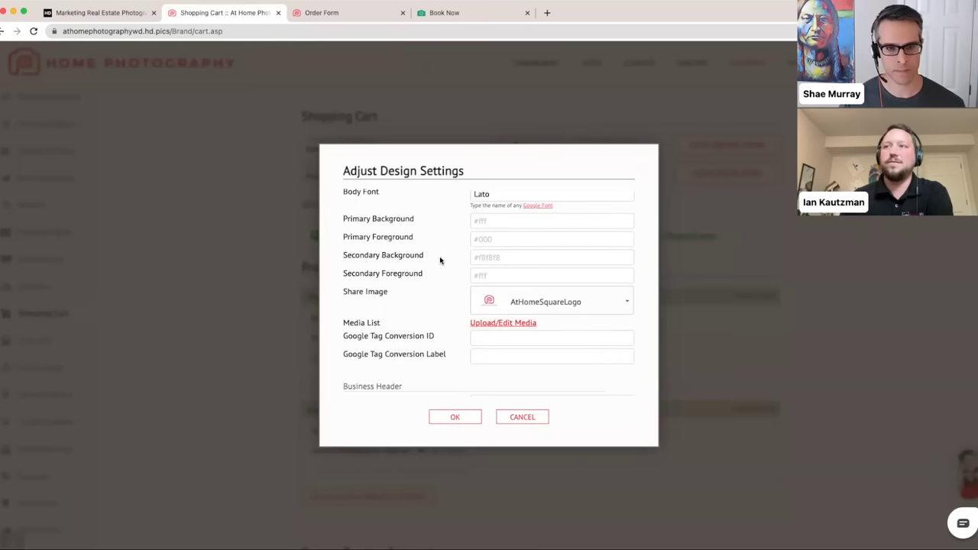
{"action": "scroll", "coordinate": [427, 260], "scroll_direction": "down", "scroll_amount": 3}
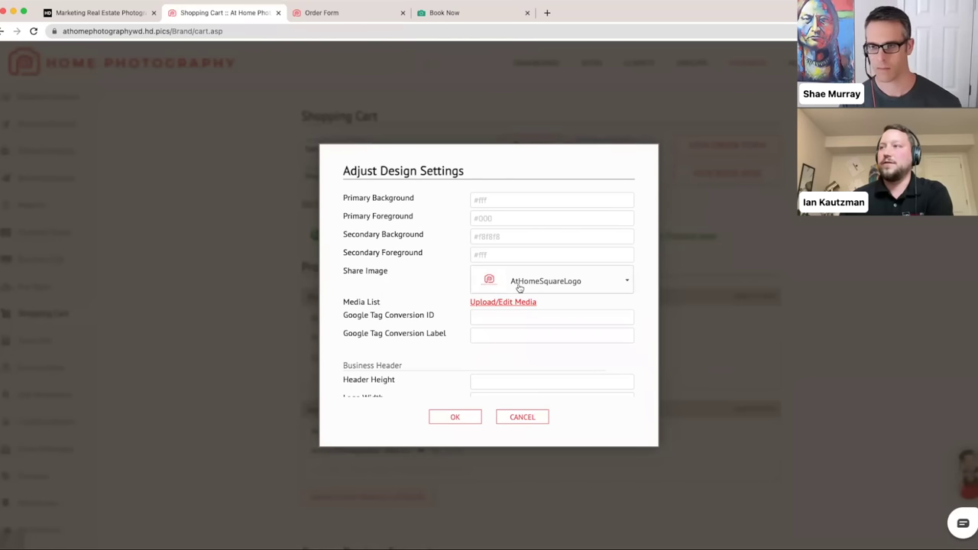
{"action": "scroll", "coordinate": [537, 291], "scroll_direction": "up", "scroll_amount": 1}
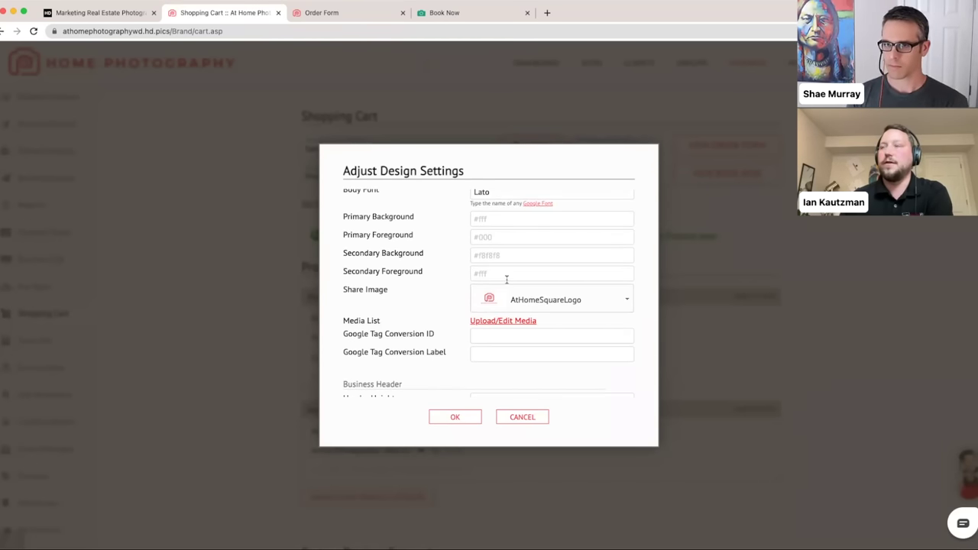
{"action": "scroll", "coordinate": [507, 279], "scroll_direction": "down", "scroll_amount": 1}
{"action": "scroll", "coordinate": [583, 290], "scroll_direction": "down", "scroll_amount": 1}
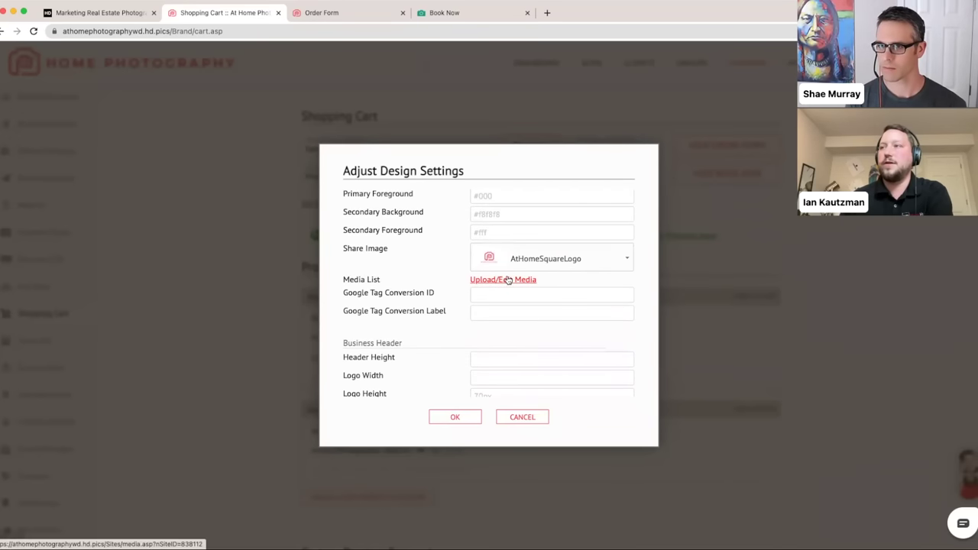
- Open Site Media in a new tab and keep AtHomeSquareLogo as the Share Image
{"action": "left_click", "coordinate": [511, 281]}
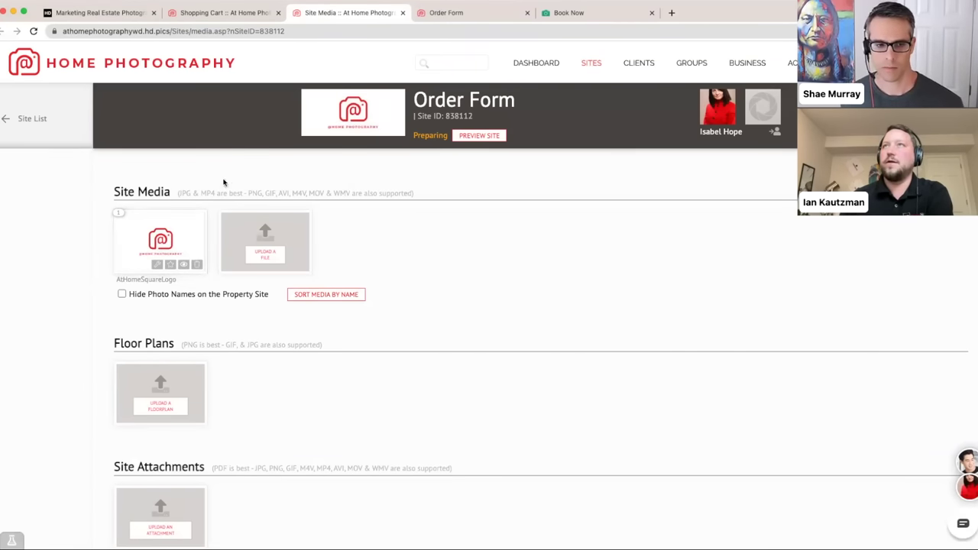
{"action": "left_click", "coordinate": [210, 14]}
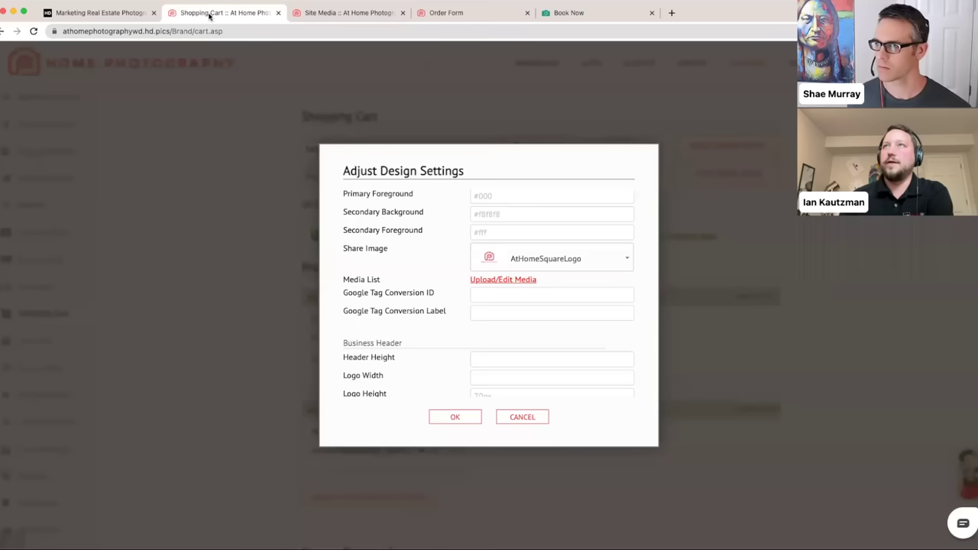
{"action": "left_click", "coordinate": [593, 257]}
{"action": "left_click", "coordinate": [569, 314]}
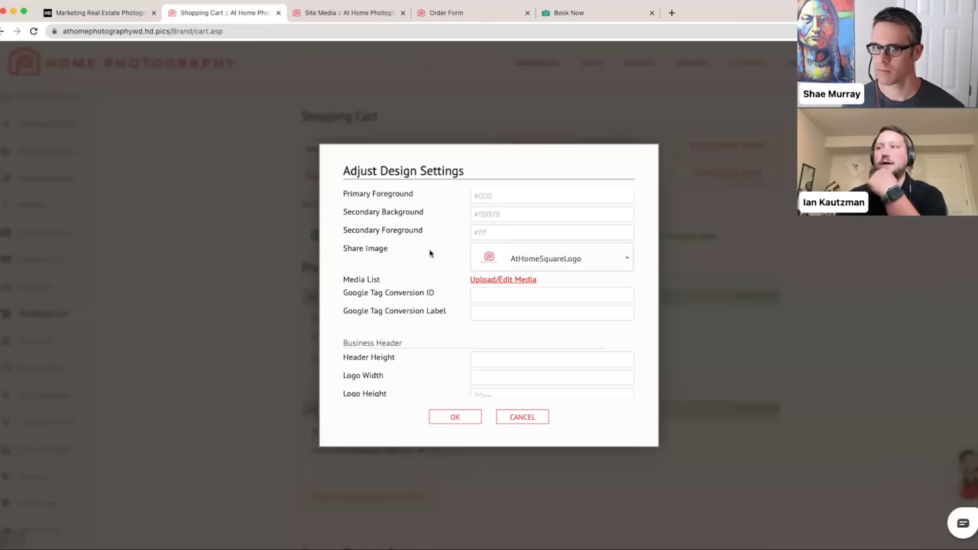
- Check the Site Media tab, then come back to the cart design settings
{"action": "scroll", "coordinate": [429, 254], "scroll_direction": "down", "scroll_amount": 1}
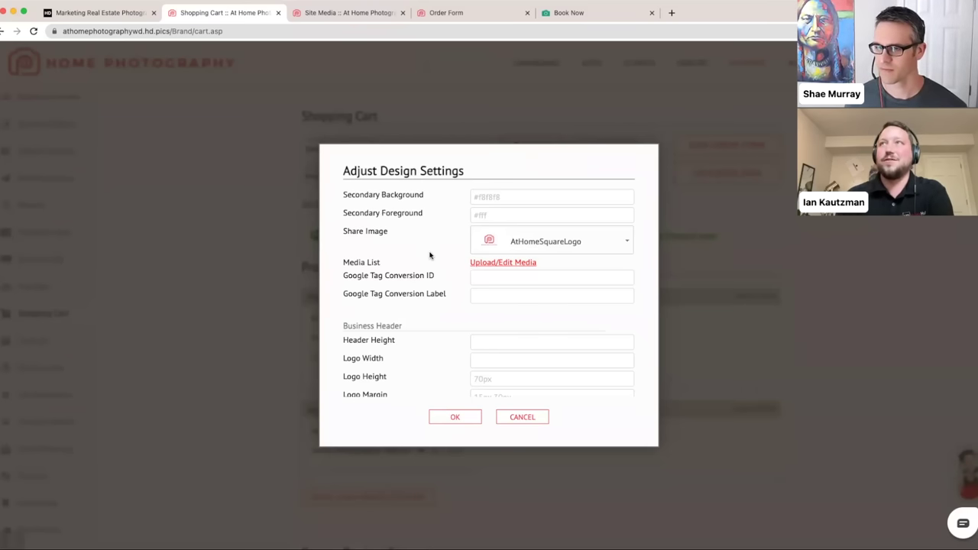
{"action": "left_click", "coordinate": [345, 13]}
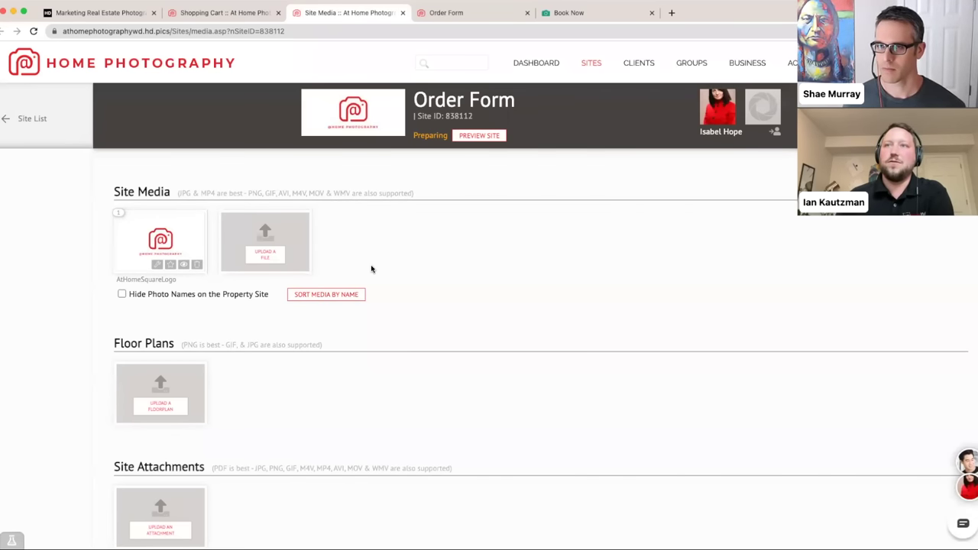
{"action": "left_click", "coordinate": [224, 14]}
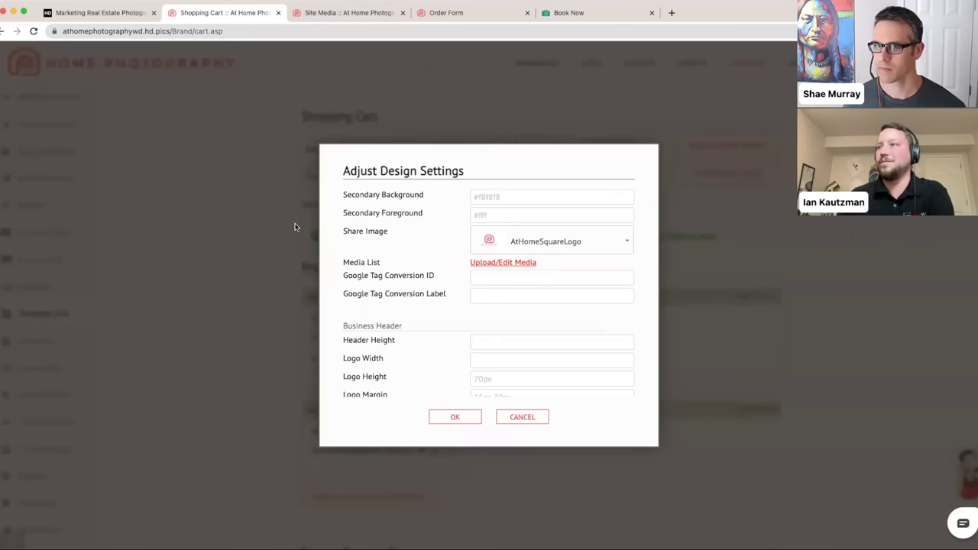
{"action": "scroll", "coordinate": [428, 308], "scroll_direction": "down", "scroll_amount": 3}
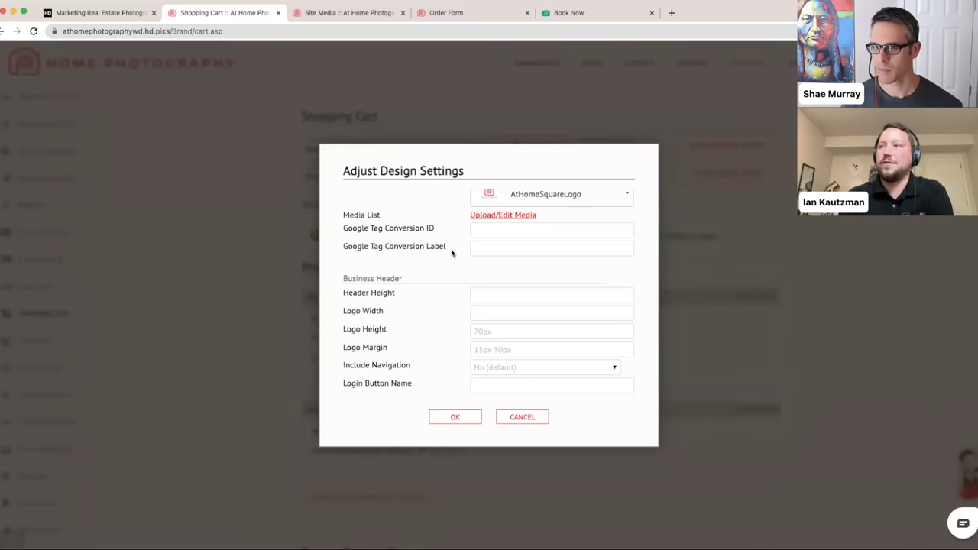
{"action": "scroll", "coordinate": [470, 263], "scroll_direction": "down", "scroll_amount": 1}
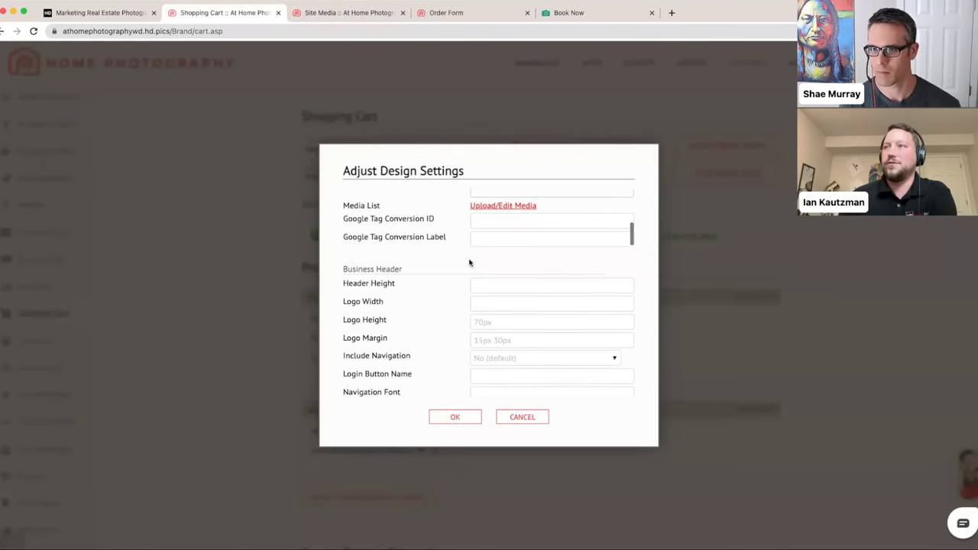
{"action": "scroll", "coordinate": [447, 255], "scroll_direction": "down", "scroll_amount": 2}
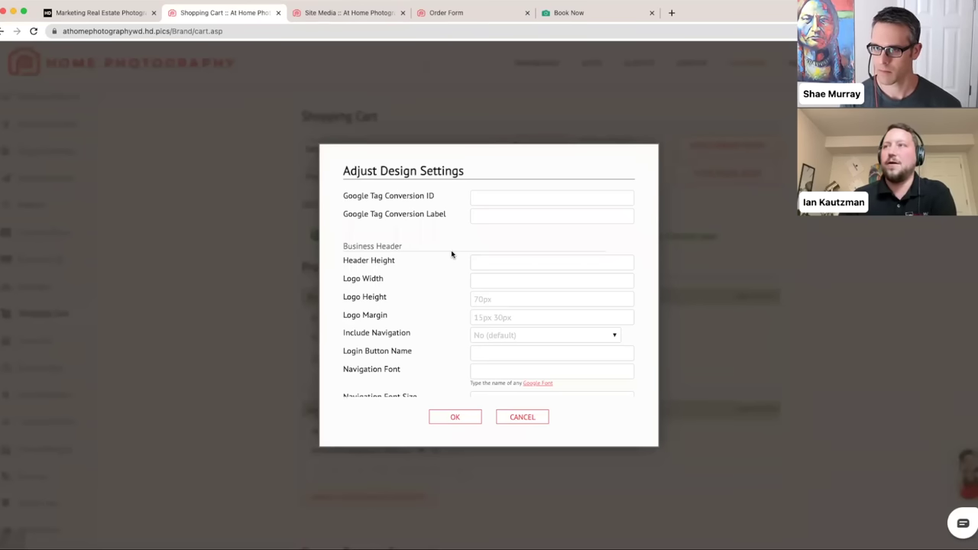
{"action": "scroll", "coordinate": [452, 254], "scroll_direction": "down", "scroll_amount": 3}
{"action": "scroll", "coordinate": [452, 254], "scroll_direction": "down", "scroll_amount": 2}
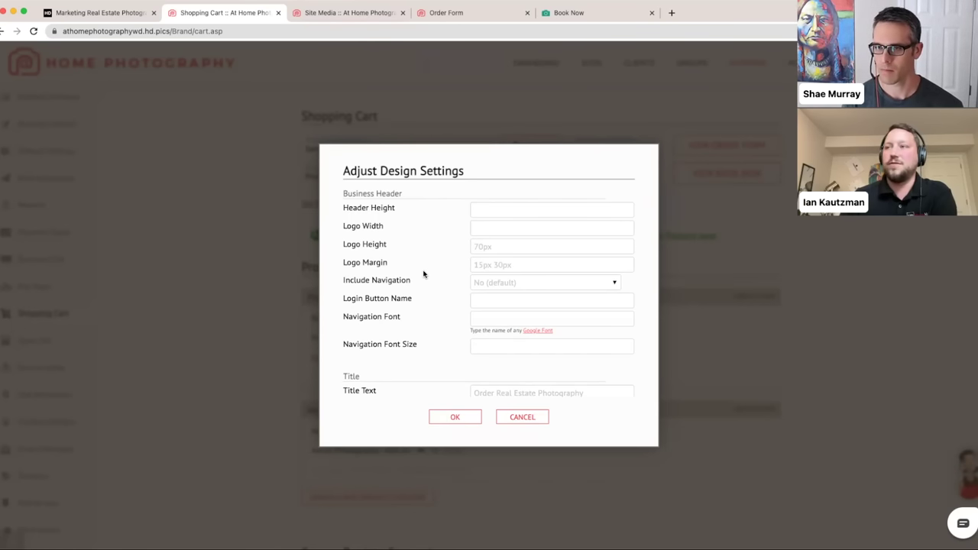
{"action": "scroll", "coordinate": [423, 273], "scroll_direction": "down", "scroll_amount": 1}
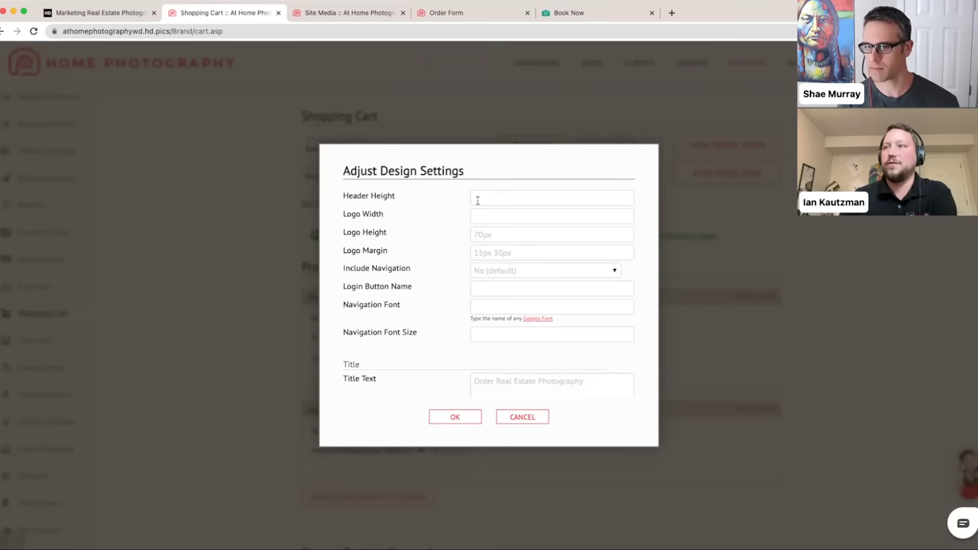
{"action": "scroll", "coordinate": [480, 215], "scroll_direction": "down", "scroll_amount": 3}
{"action": "scroll", "coordinate": [473, 221], "scroll_direction": "down", "scroll_amount": 2}
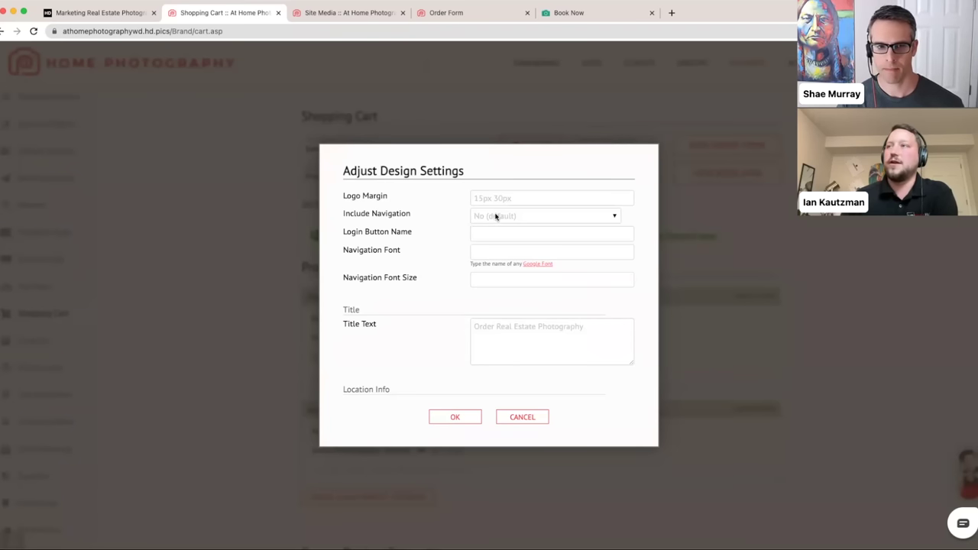
- Leave Include Navigation at its default and set Login Button Name to CLIENT LOGIN
{"action": "left_click", "coordinate": [495, 217]}
{"action": "left_click", "coordinate": [451, 219]}
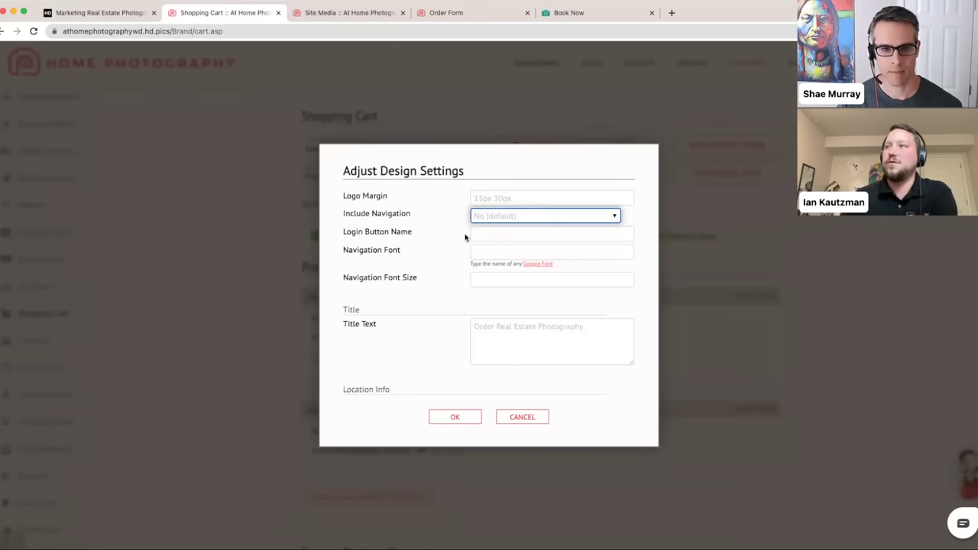
{"action": "left_click", "coordinate": [477, 234]}
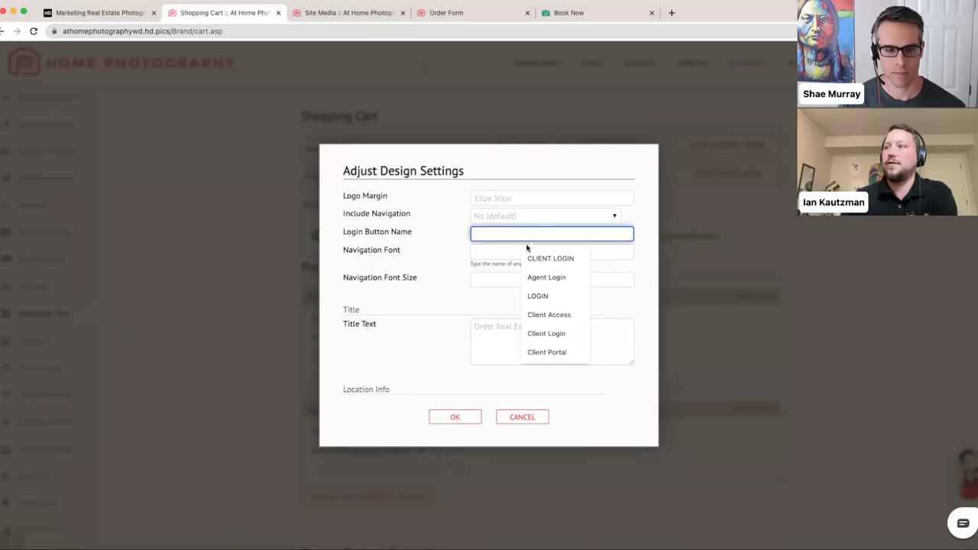
{"action": "left_click", "coordinate": [527, 258]}
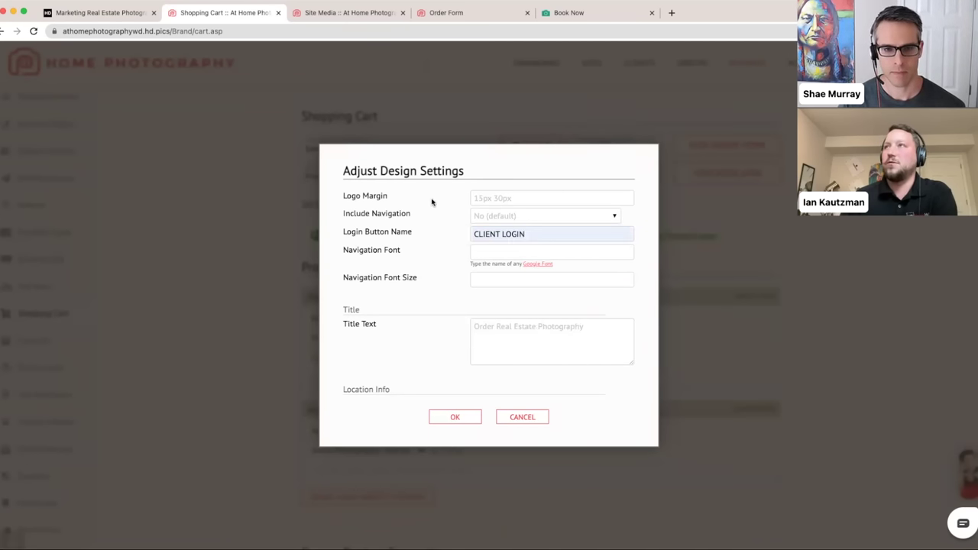
- Glance at the Book Now, Order Form and Site Media tabs, then return to design settings
{"action": "left_click", "coordinate": [577, 16]}
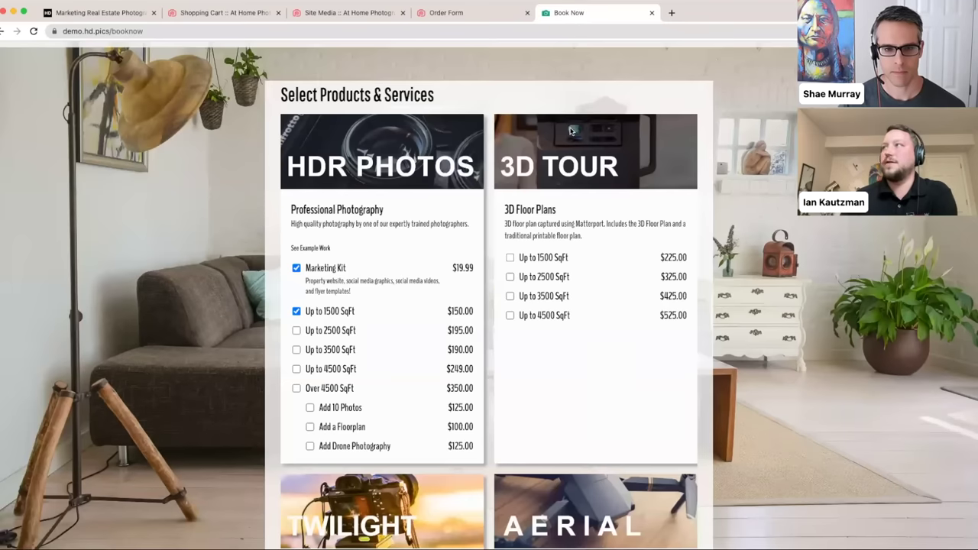
{"action": "scroll", "coordinate": [570, 131], "scroll_direction": "up", "scroll_amount": 1}
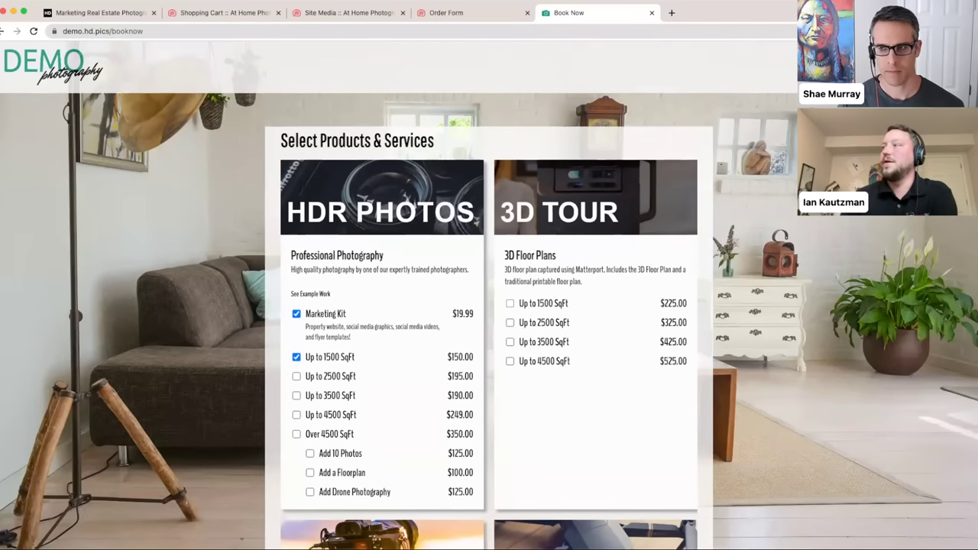
{"action": "left_click", "coordinate": [459, 13]}
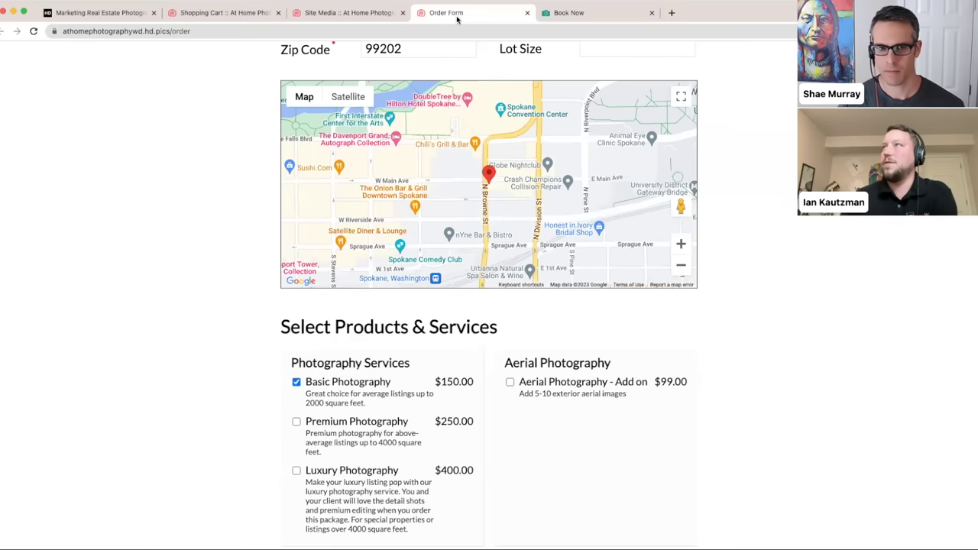
{"action": "left_click", "coordinate": [329, 21]}
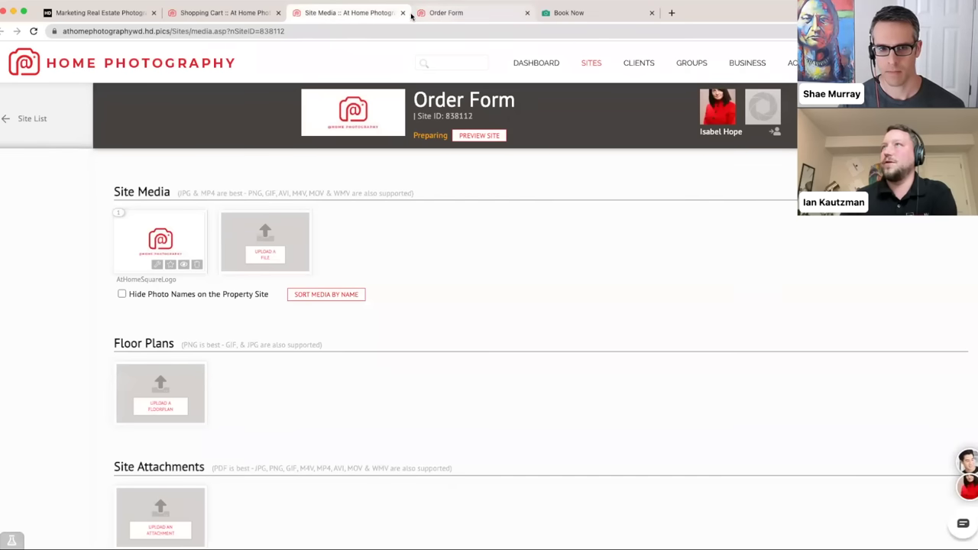
{"action": "left_click", "coordinate": [232, 17]}
{"action": "scroll", "coordinate": [426, 263], "scroll_direction": "down", "scroll_amount": 2}
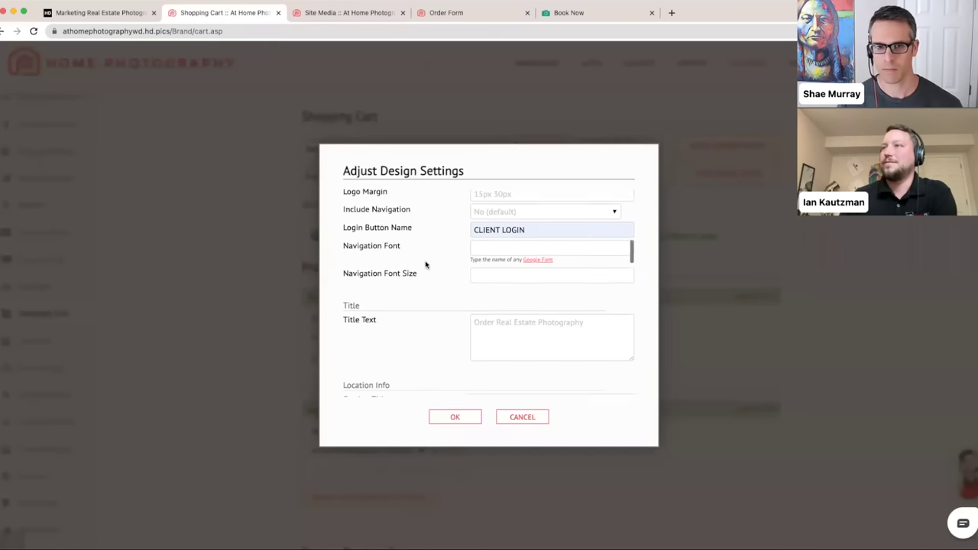
- Scroll down and leave Square Feet at Optional (default)
{"action": "scroll", "coordinate": [429, 263], "scroll_direction": "down", "scroll_amount": 2}
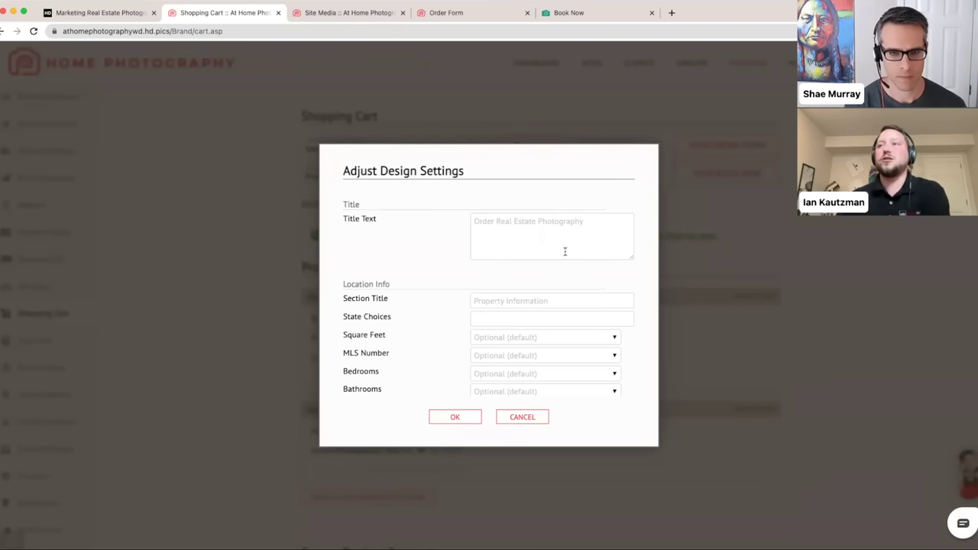
{"action": "scroll", "coordinate": [503, 251], "scroll_direction": "down", "scroll_amount": 1}
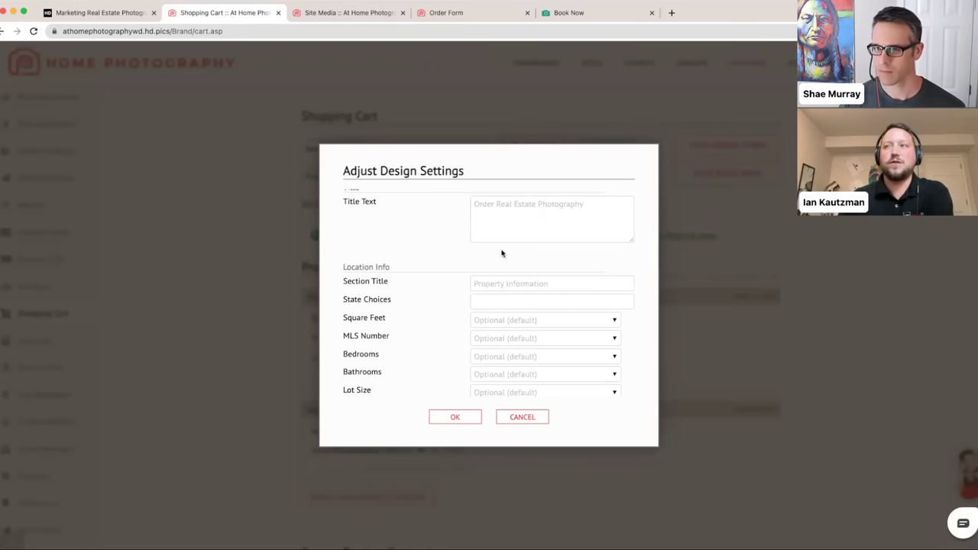
{"action": "scroll", "coordinate": [461, 245], "scroll_direction": "down", "scroll_amount": 3}
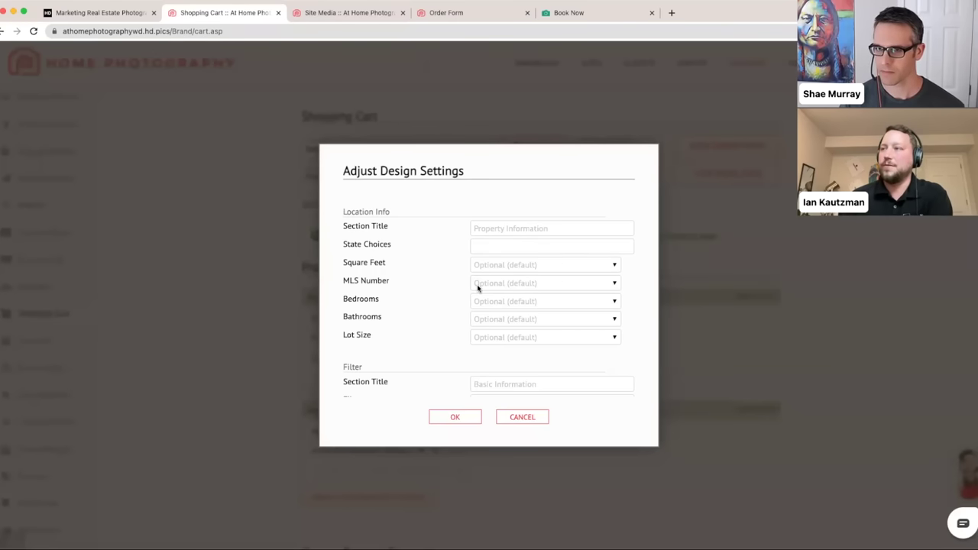
{"action": "scroll", "coordinate": [478, 288], "scroll_direction": "down", "scroll_amount": 1}
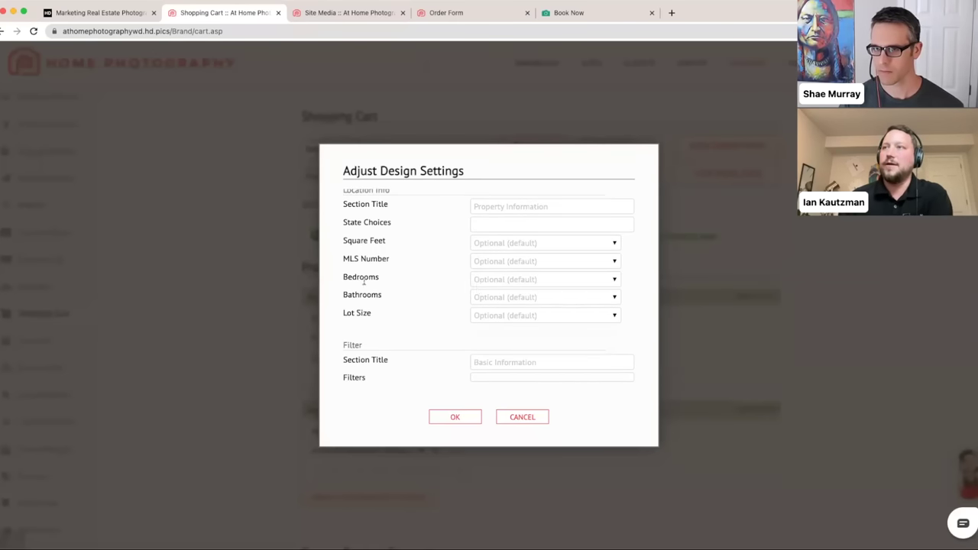
{"action": "left_click", "coordinate": [514, 243]}
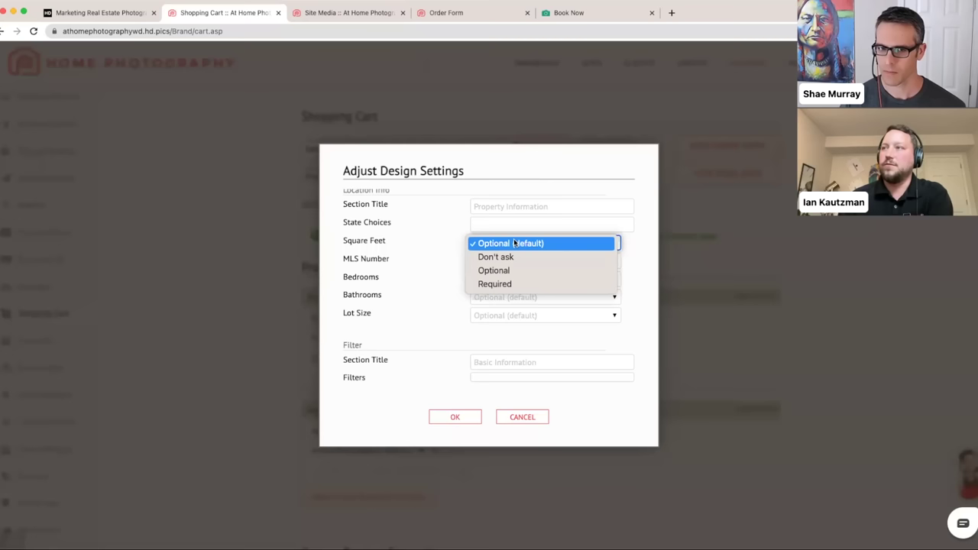
{"action": "left_click", "coordinate": [460, 243]}
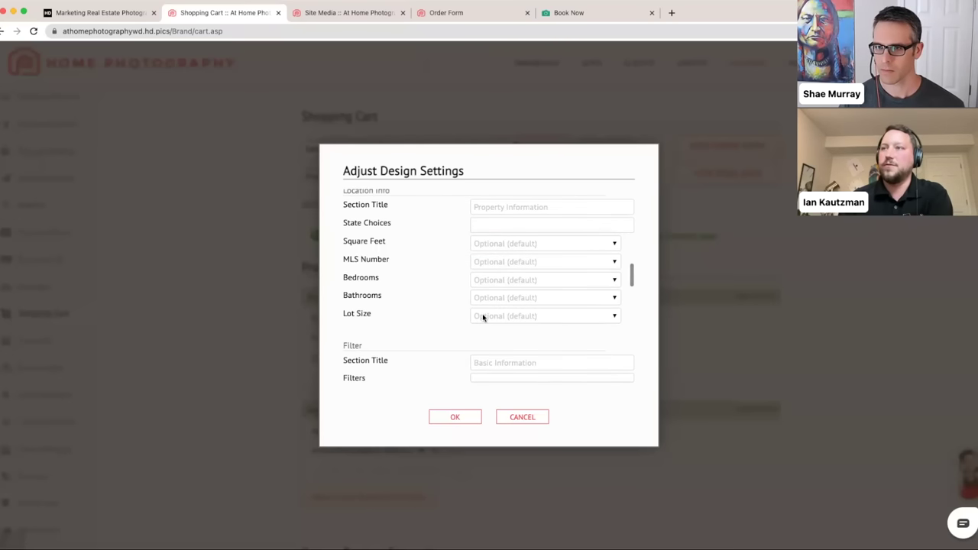
{"action": "left_click", "coordinate": [568, 244]}
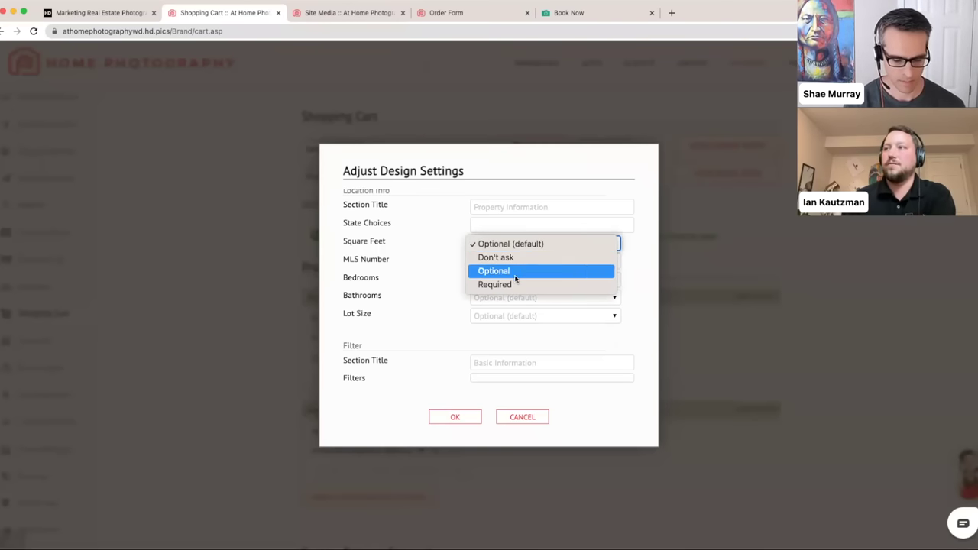
{"action": "left_click", "coordinate": [418, 250]}
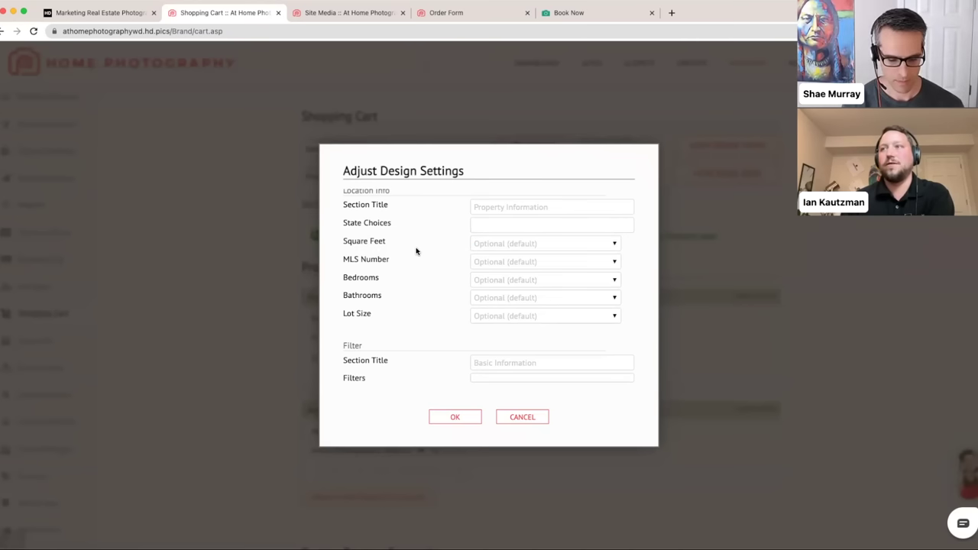
- Set MLS Number to Don't ask and continue down the settings
{"action": "left_click", "coordinate": [479, 262]}
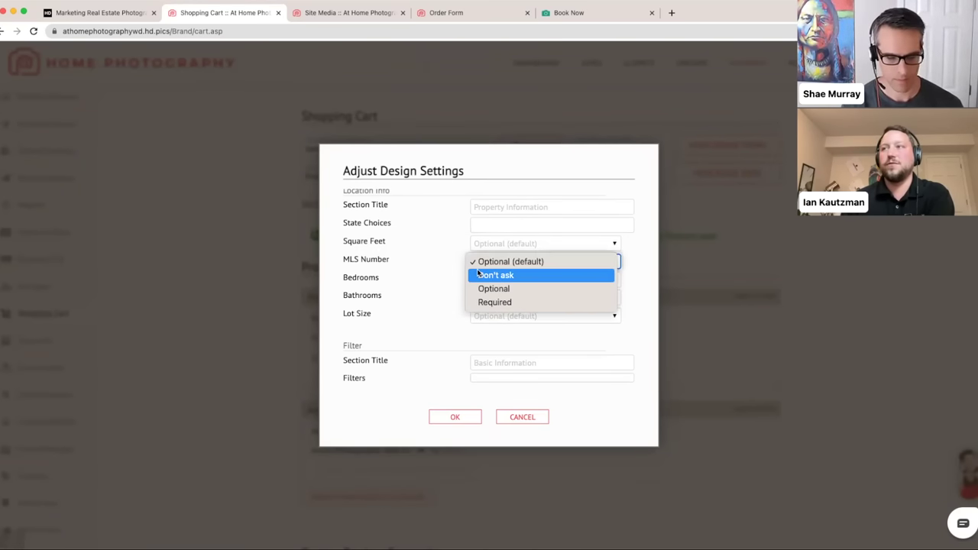
{"action": "left_click", "coordinate": [479, 275]}
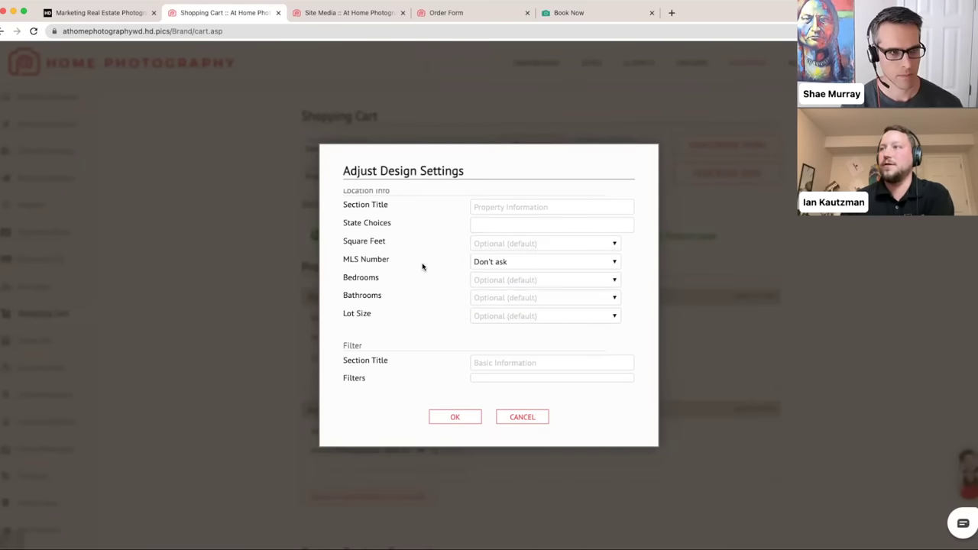
{"action": "scroll", "coordinate": [424, 265], "scroll_direction": "down", "scroll_amount": 1}
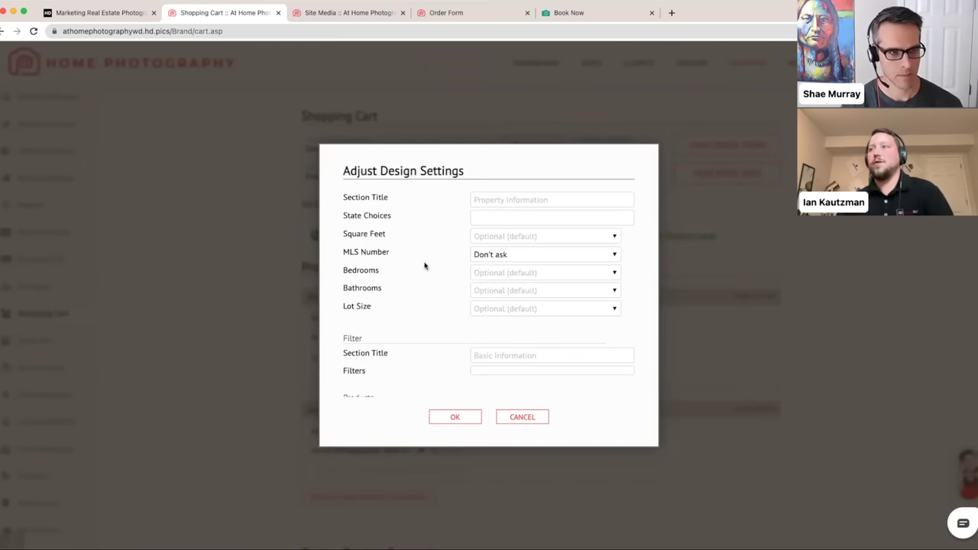
{"action": "scroll", "coordinate": [425, 265], "scroll_direction": "down", "scroll_amount": 5}
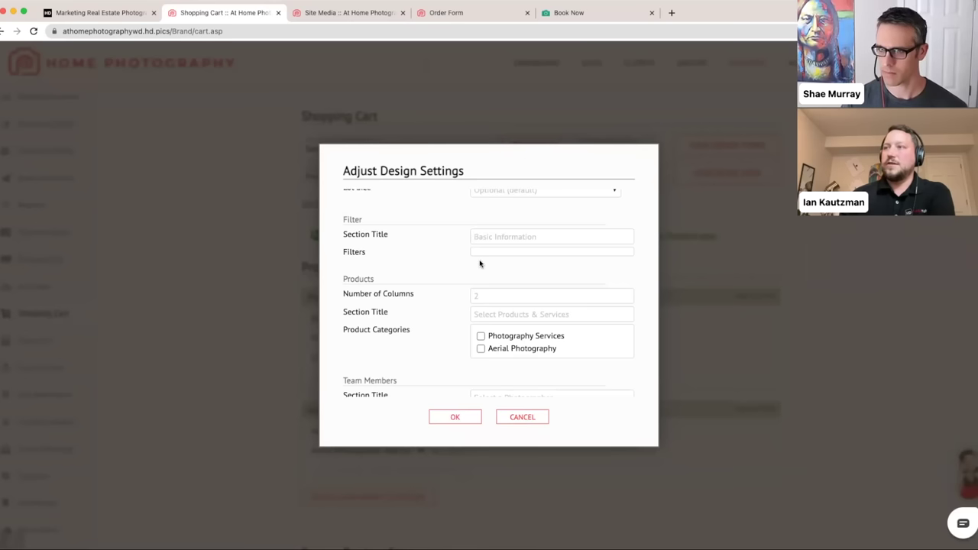
{"action": "scroll", "coordinate": [473, 273], "scroll_direction": "down", "scroll_amount": 1}
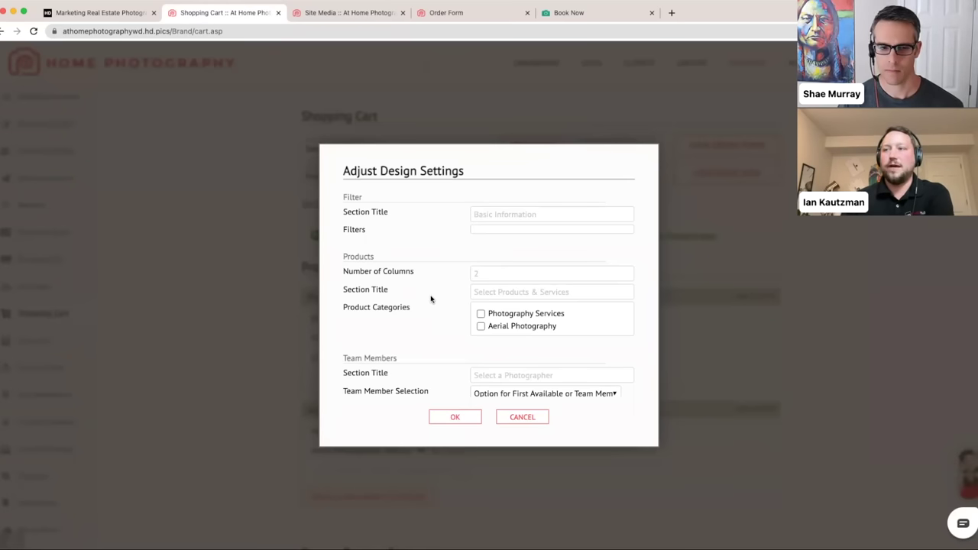
- Check the Number of Columns field, then preview the live Order Form
{"action": "scroll", "coordinate": [435, 298], "scroll_direction": "down", "scroll_amount": 1}
{"action": "scroll", "coordinate": [435, 298], "scroll_direction": "down", "scroll_amount": 1}
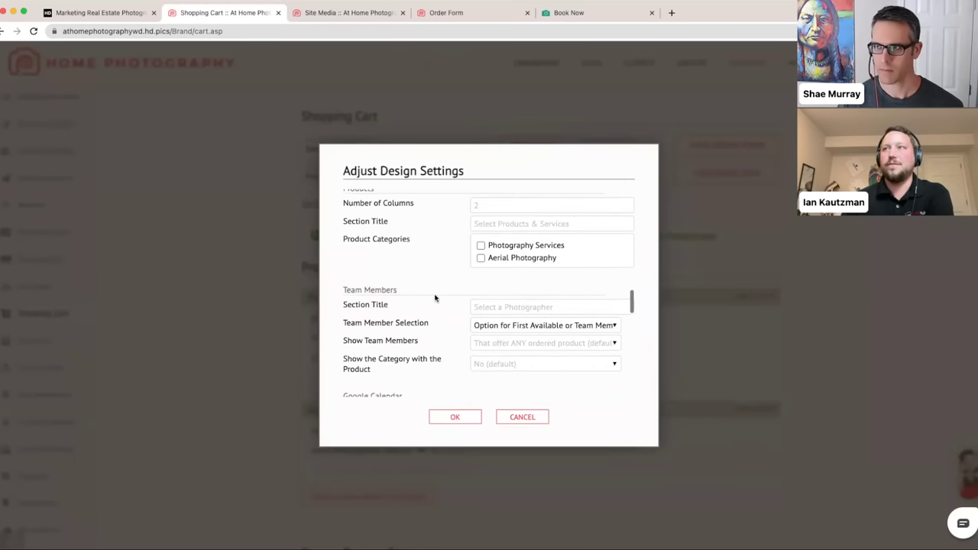
{"action": "left_click", "coordinate": [495, 217]}
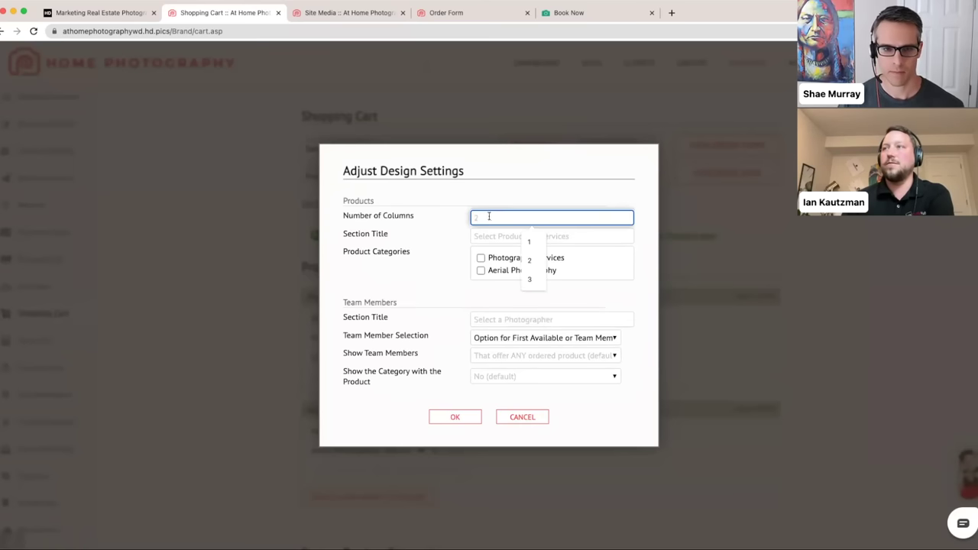
{"action": "left_click", "coordinate": [432, 236]}
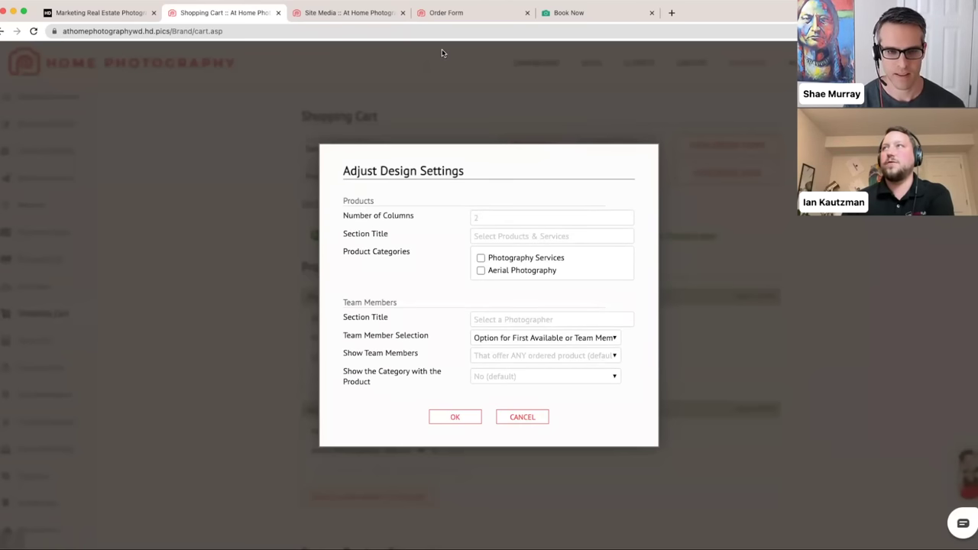
{"action": "left_click", "coordinate": [446, 14]}
{"action": "scroll", "coordinate": [433, 121], "scroll_direction": "down", "scroll_amount": 3}
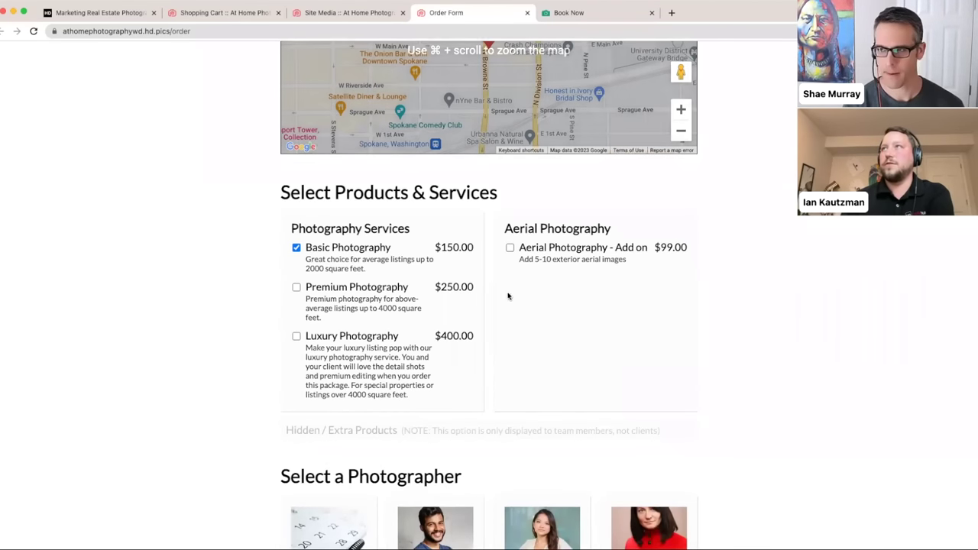
- Close the Site Media tab, re-preview the Order Form, then view Team Member Selection choices
{"action": "left_click", "coordinate": [350, 13]}
{"action": "left_click_drag", "start_coordinate": [247, 11], "coordinate": [309, 13]}
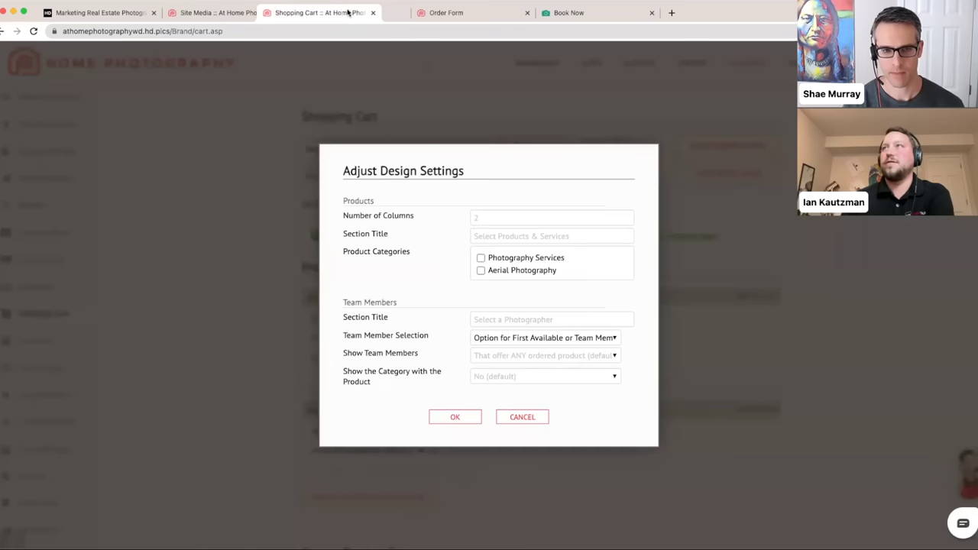
{"action": "left_click", "coordinate": [264, 13]}
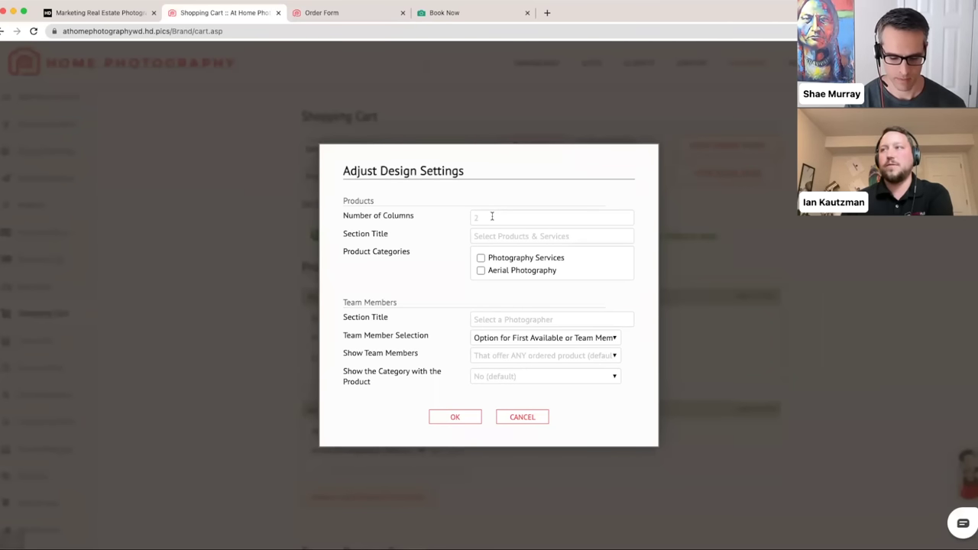
{"action": "left_click", "coordinate": [371, 13]}
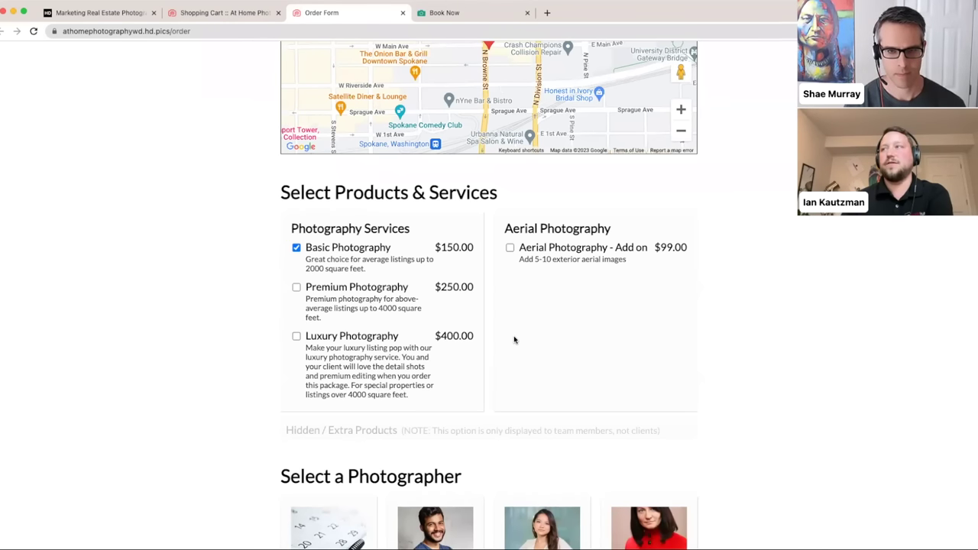
{"action": "left_click", "coordinate": [230, 16]}
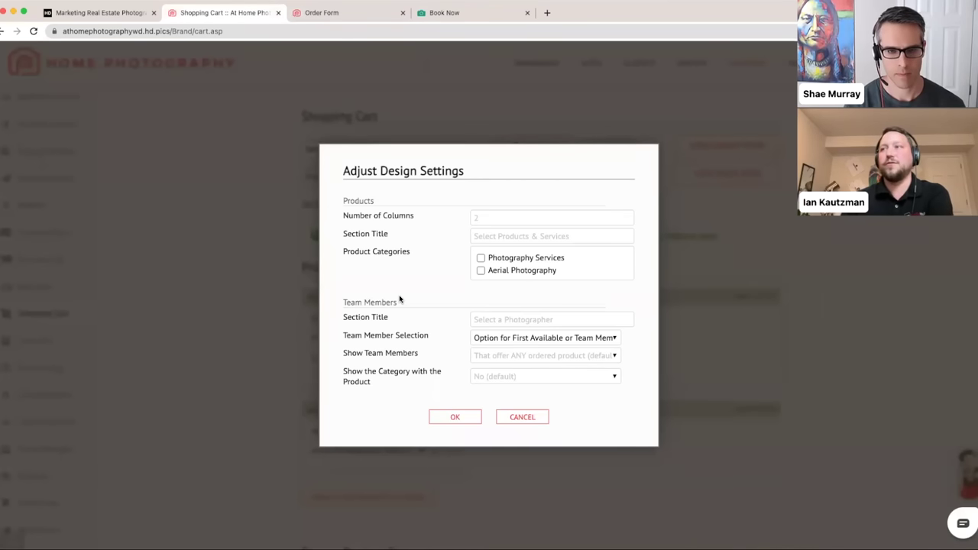
{"action": "scroll", "coordinate": [399, 299], "scroll_direction": "down", "scroll_amount": 4}
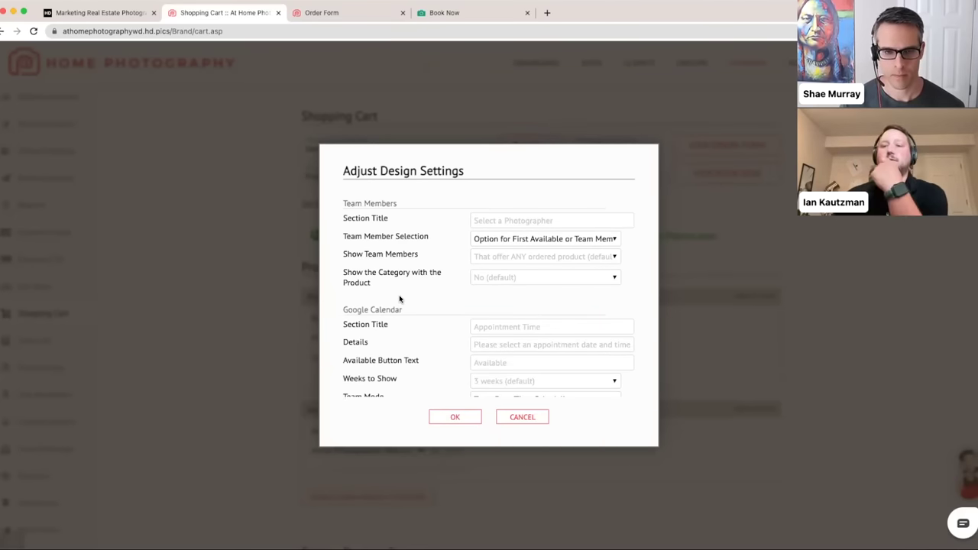
{"action": "left_click", "coordinate": [531, 239]}
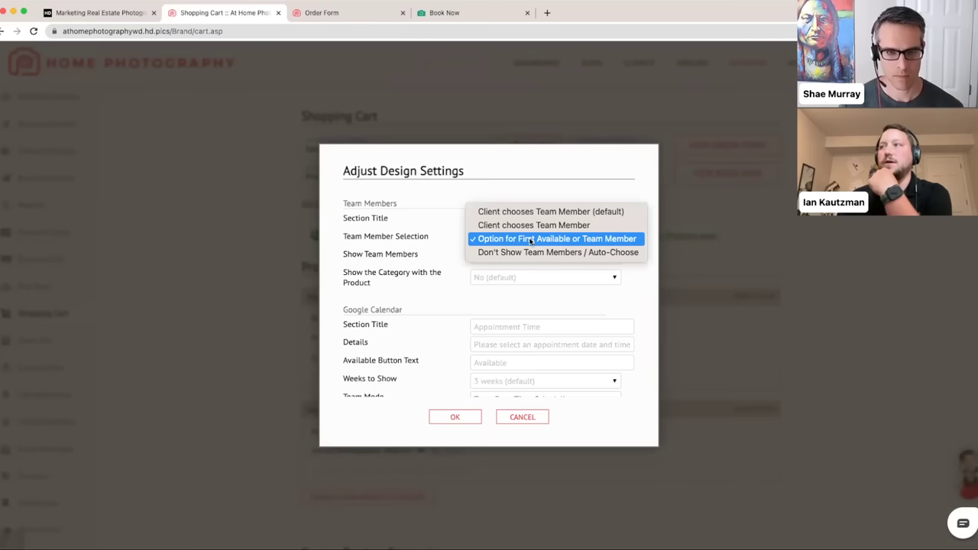
- Scroll the Order Form to photographer selection: Any Available, 9:00a slots on May 2, 3, 4
{"action": "left_click", "coordinate": [530, 239]}
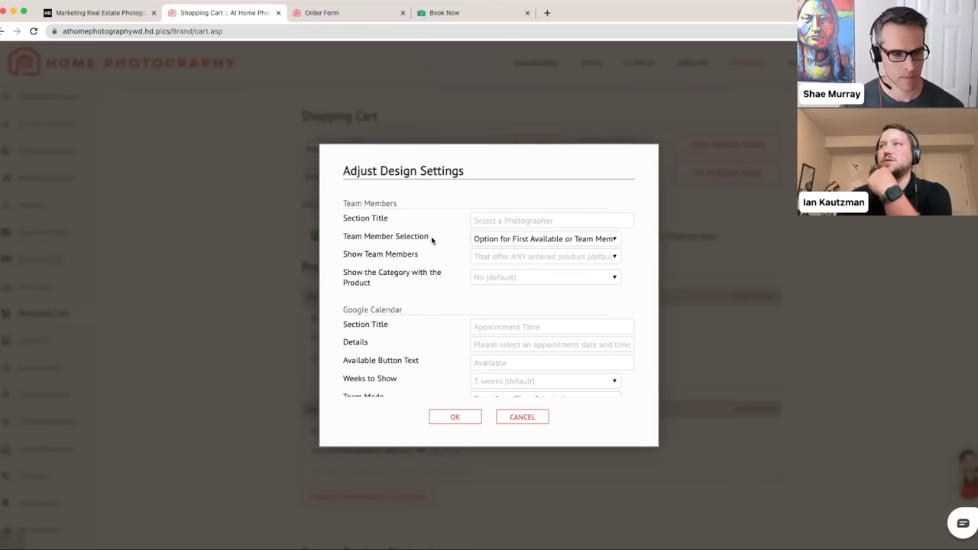
{"action": "left_click", "coordinate": [333, 18]}
{"action": "scroll", "coordinate": [363, 152], "scroll_direction": "down", "scroll_amount": 3}
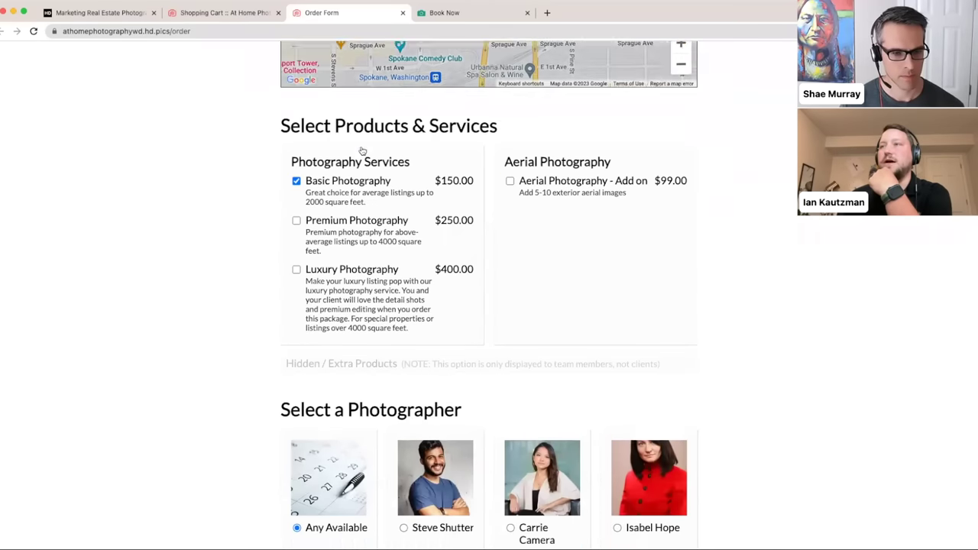
{"action": "scroll", "coordinate": [363, 152], "scroll_direction": "down", "scroll_amount": 1}
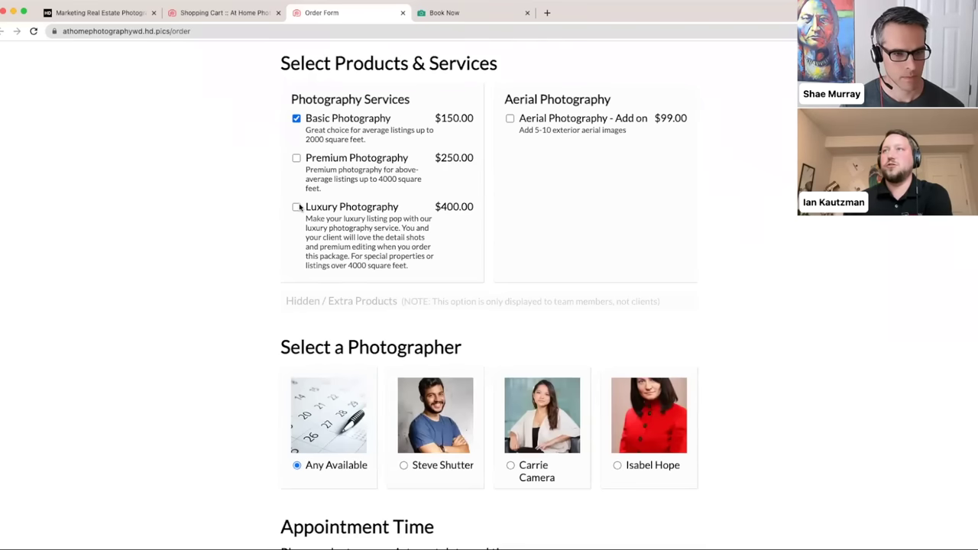
{"action": "scroll", "coordinate": [297, 207], "scroll_direction": "down", "scroll_amount": 2}
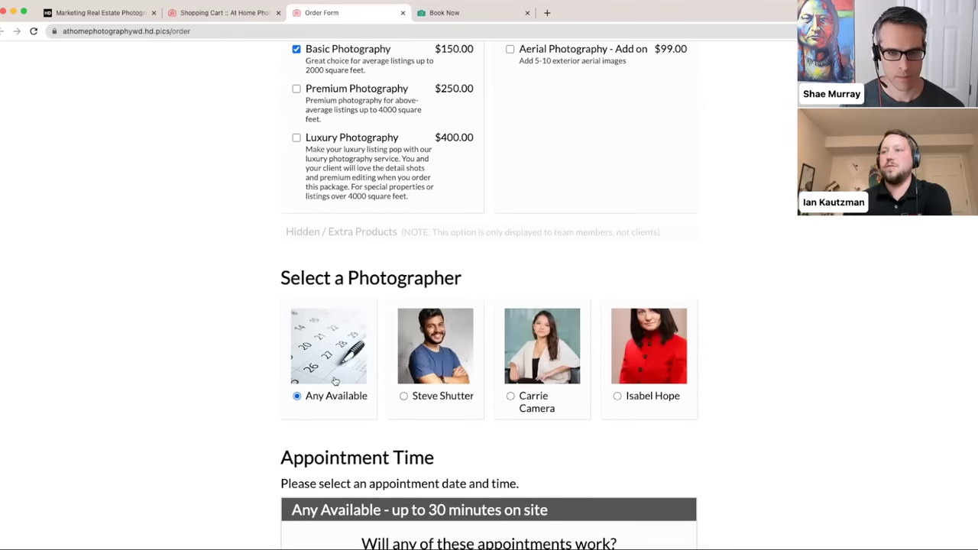
{"action": "scroll", "coordinate": [336, 375], "scroll_direction": "down", "scroll_amount": 3}
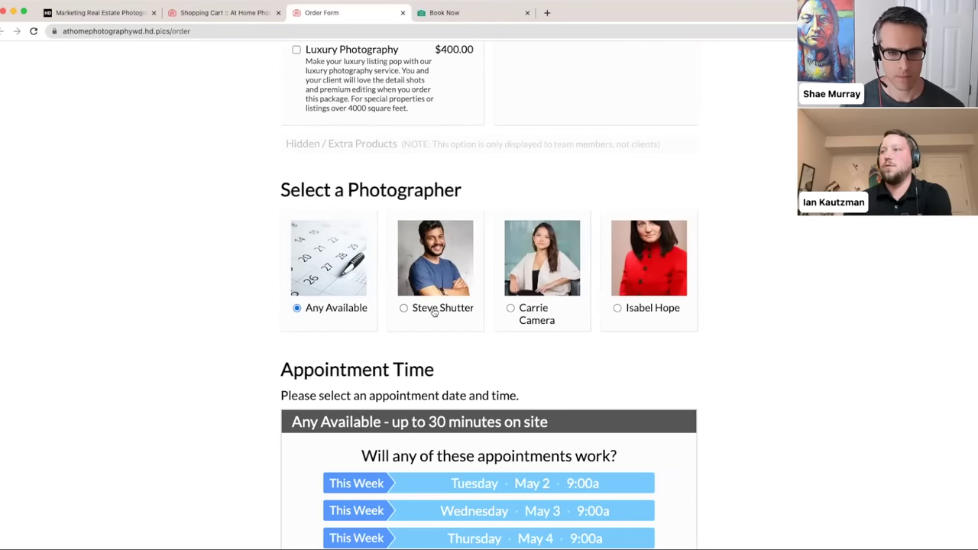
{"action": "scroll", "coordinate": [688, 313], "scroll_direction": "down", "scroll_amount": 1}
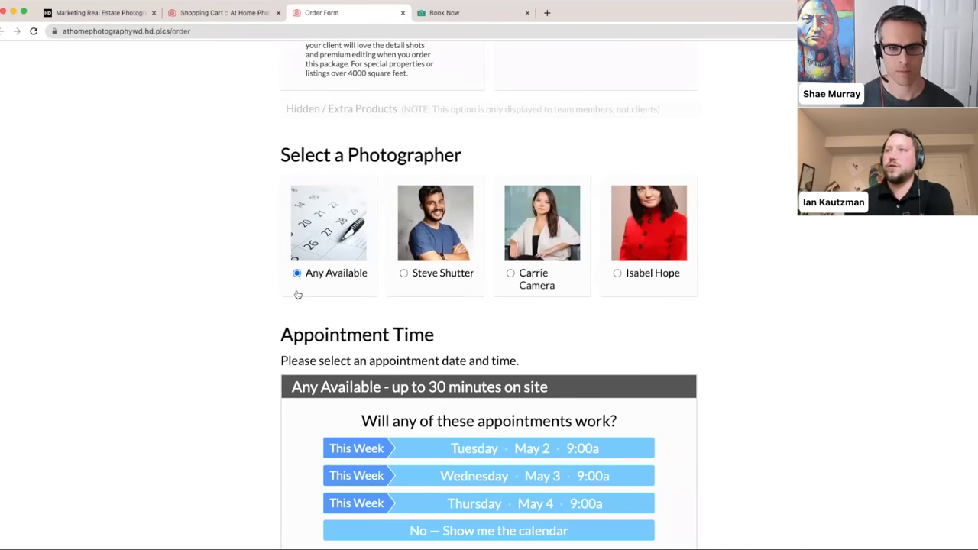
{"action": "scroll", "coordinate": [298, 294], "scroll_direction": "down", "scroll_amount": 1}
{"action": "scroll", "coordinate": [297, 283], "scroll_direction": "down", "scroll_amount": 1}
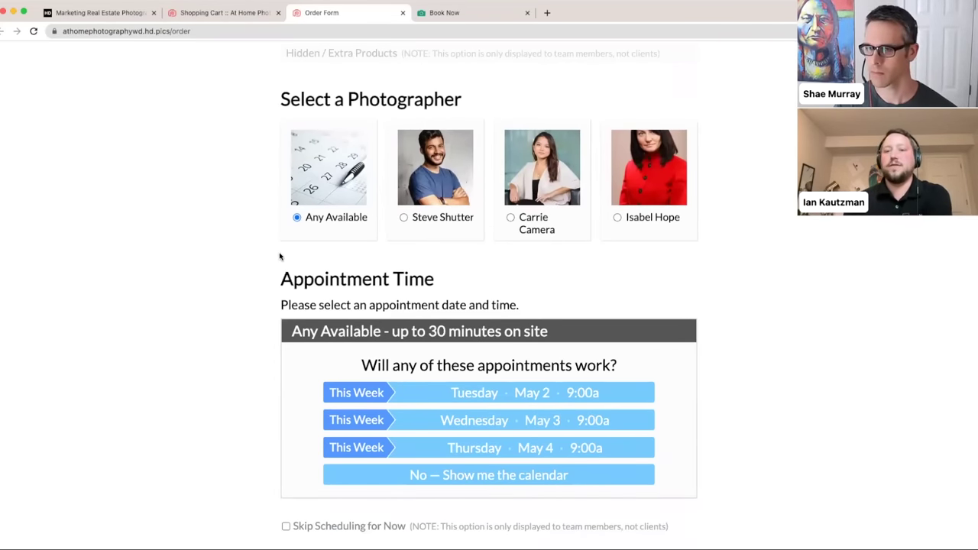
{"action": "scroll", "coordinate": [279, 255], "scroll_direction": "down", "scroll_amount": 1}
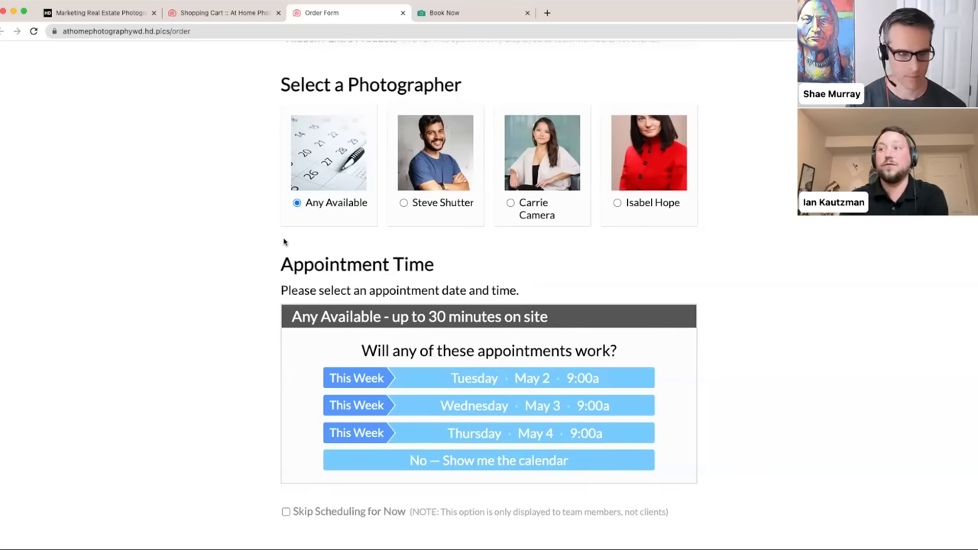
- Show the full appointment calendar and try choosing a specific photographer
{"action": "left_click", "coordinate": [441, 460]}
{"action": "scroll", "coordinate": [260, 368], "scroll_direction": "down", "scroll_amount": 1}
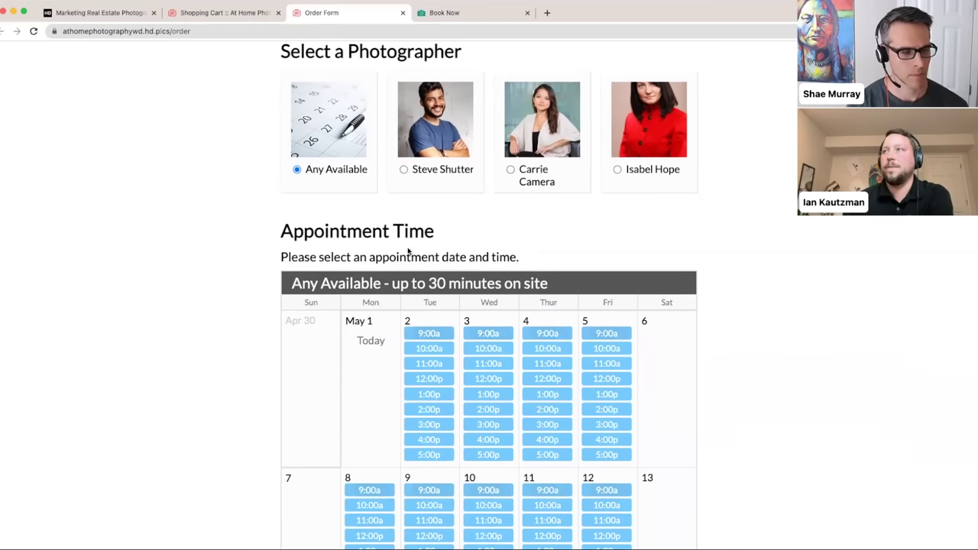
{"action": "scroll", "coordinate": [408, 253], "scroll_direction": "up", "scroll_amount": 3}
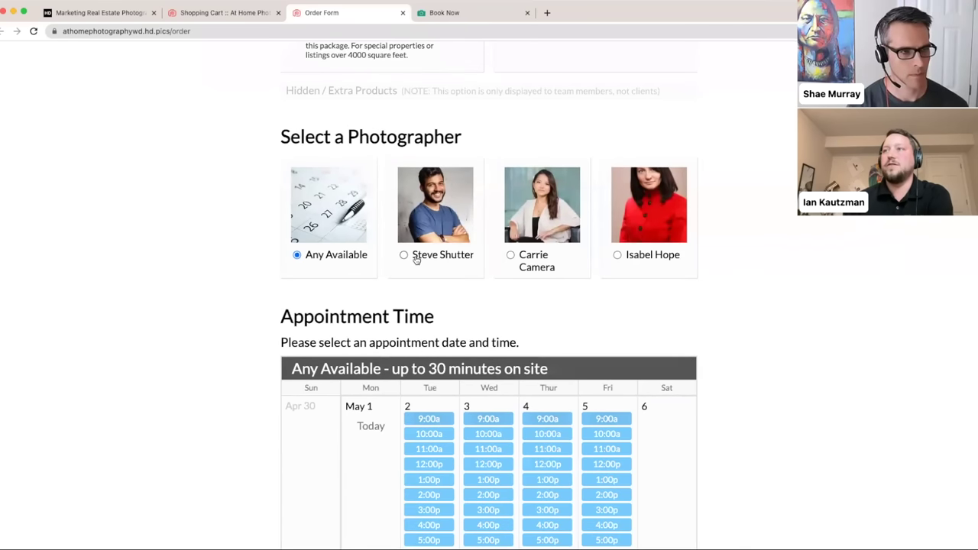
{"action": "left_click", "coordinate": [418, 257]}
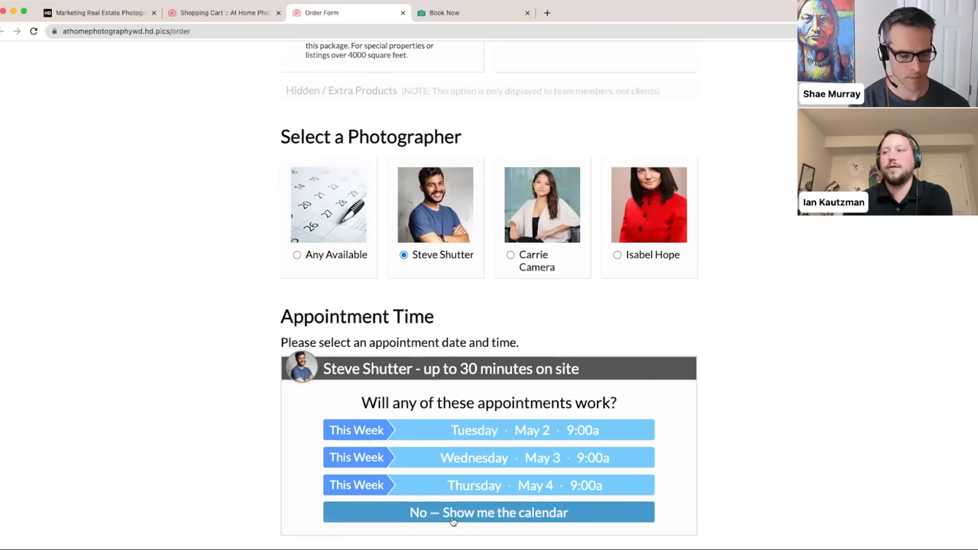
- Reopen the calendar and select Any Available, which suggests 9:00a on May 2–4
{"action": "left_click", "coordinate": [453, 514]}
{"action": "scroll", "coordinate": [343, 470], "scroll_direction": "down", "scroll_amount": 5}
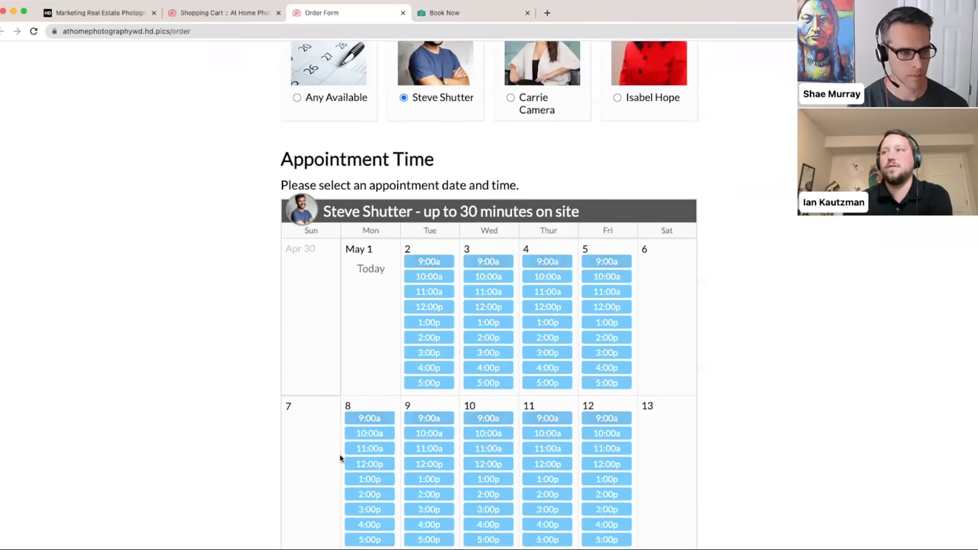
{"action": "scroll", "coordinate": [420, 367], "scroll_direction": "up", "scroll_amount": 3}
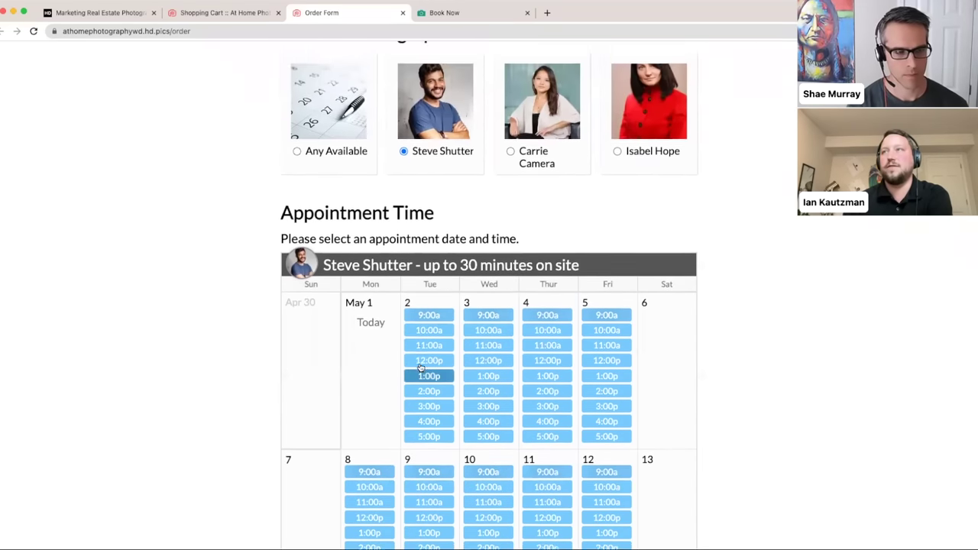
{"action": "scroll", "coordinate": [420, 367], "scroll_direction": "up", "scroll_amount": 5}
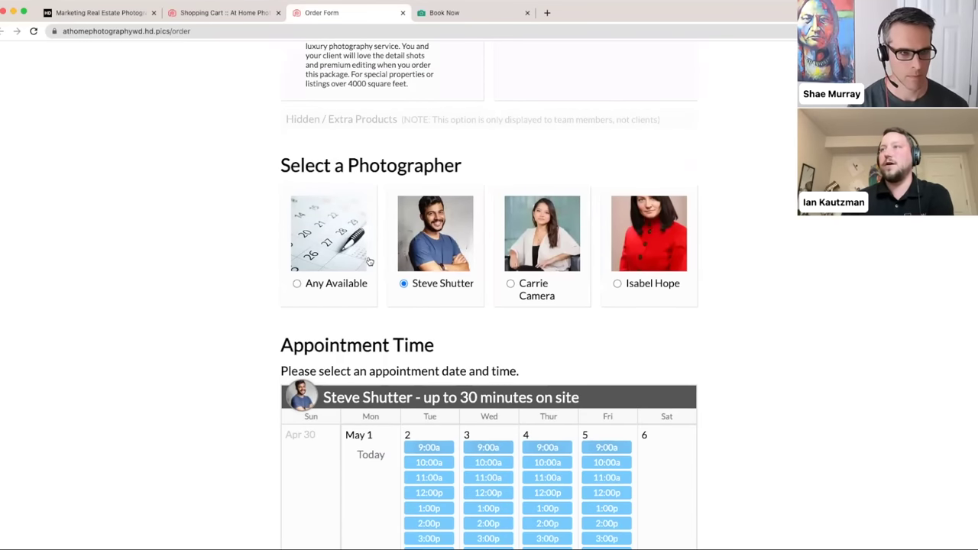
{"action": "left_click", "coordinate": [321, 291]}
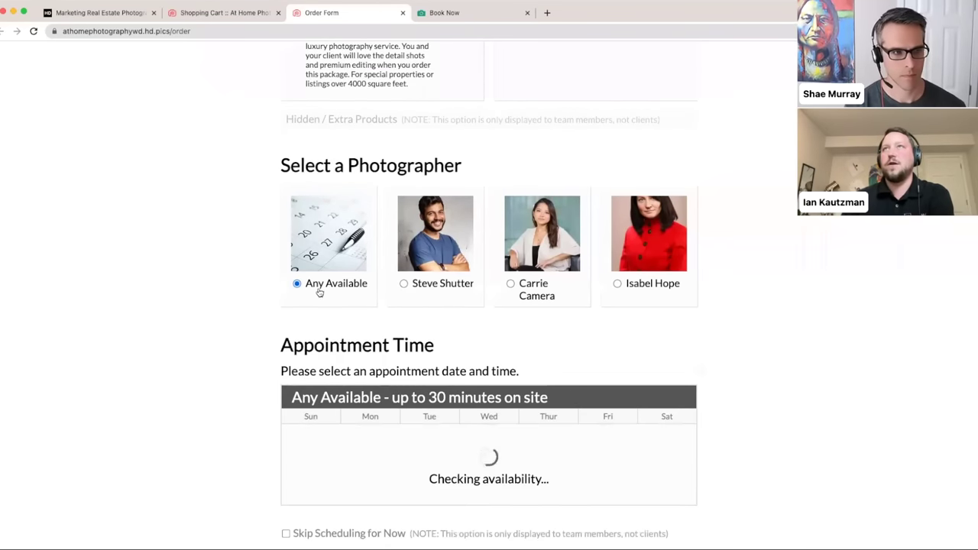
{"action": "left_click", "coordinate": [224, 13]}
{"action": "left_click", "coordinate": [555, 243]}
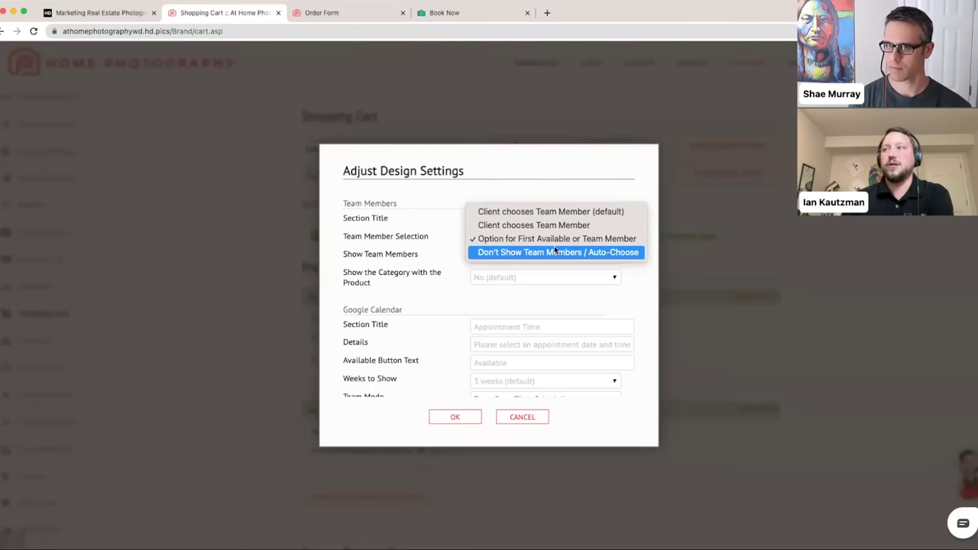
{"action": "left_click", "coordinate": [558, 239]}
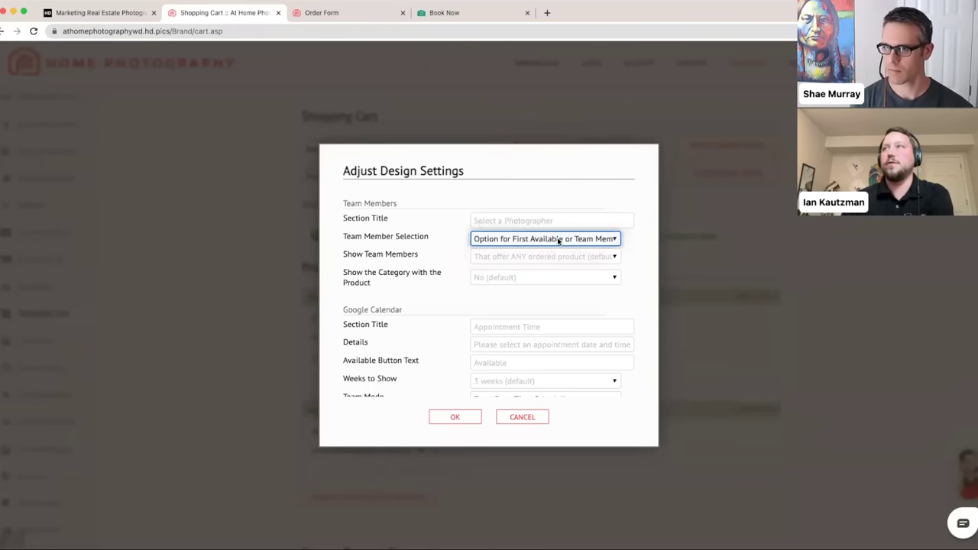
{"action": "left_click", "coordinate": [338, 15]}
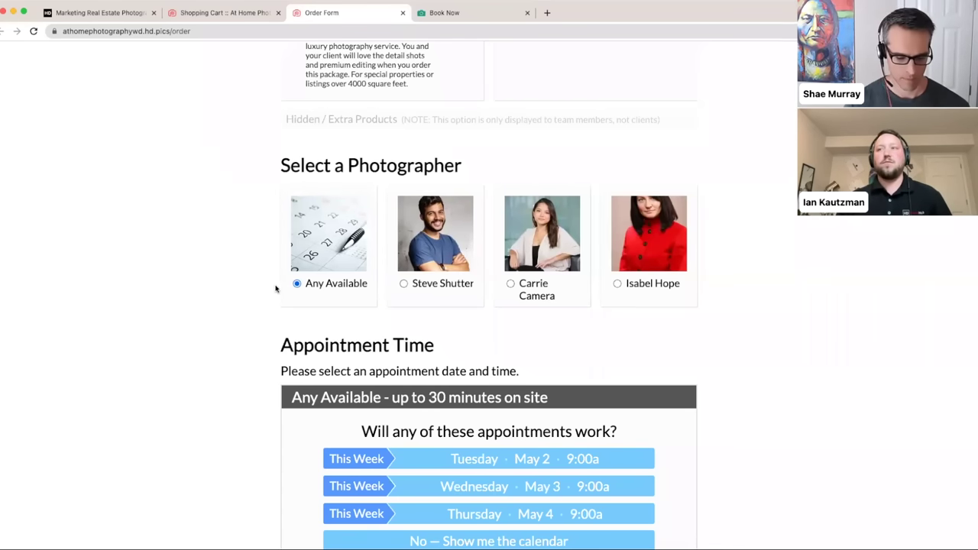
{"action": "scroll", "coordinate": [260, 283], "scroll_direction": "down", "scroll_amount": 3}
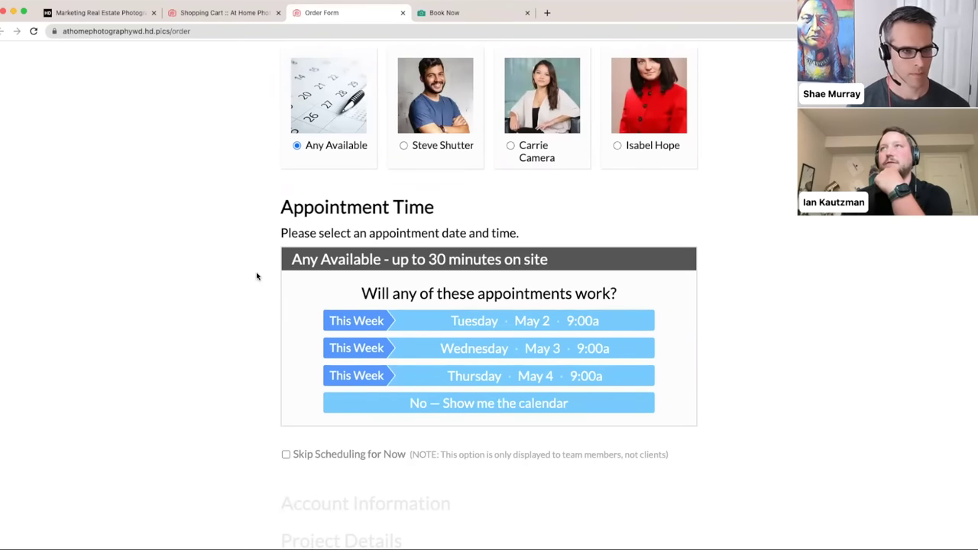
{"action": "left_click", "coordinate": [211, 14]}
{"action": "left_click", "coordinate": [428, 310]}
{"action": "scroll", "coordinate": [458, 275], "scroll_direction": "down", "scroll_amount": 1}
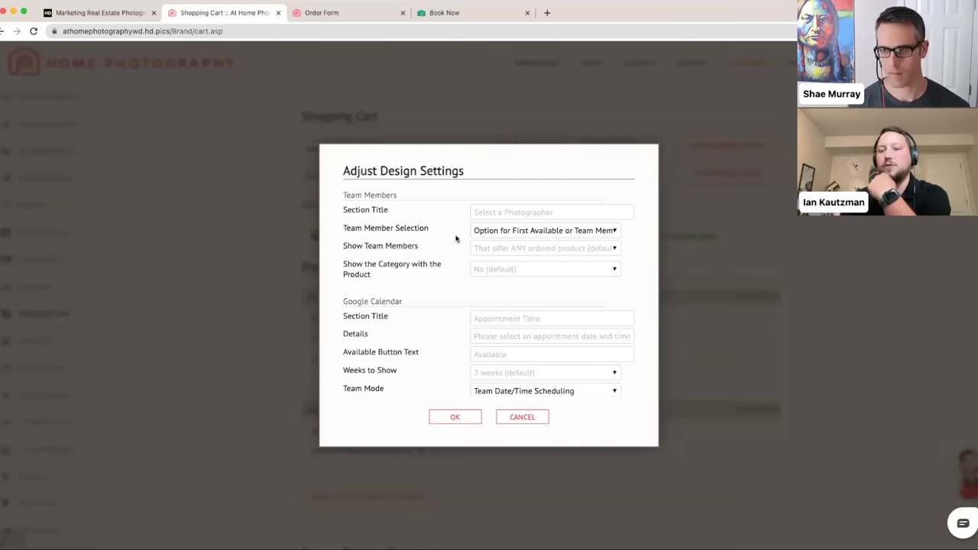
{"action": "left_click", "coordinate": [334, 12]}
{"action": "scroll", "coordinate": [349, 201], "scroll_direction": "up", "scroll_amount": 2}
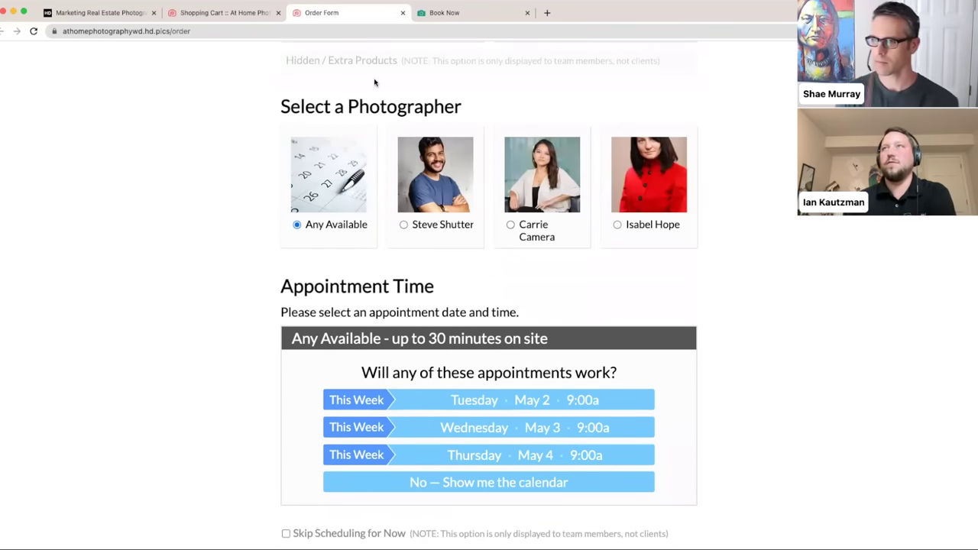
{"action": "scroll", "coordinate": [391, 215], "scroll_direction": "up", "scroll_amount": 1}
{"action": "scroll", "coordinate": [391, 215], "scroll_direction": "up", "scroll_amount": 4}
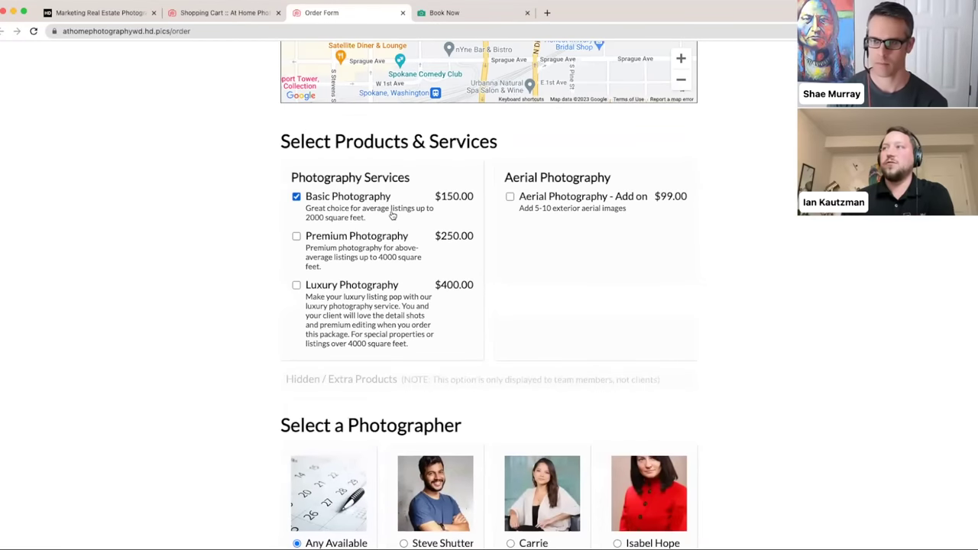
{"action": "left_click", "coordinate": [509, 196]}
{"action": "scroll", "coordinate": [503, 230], "scroll_direction": "down", "scroll_amount": 2}
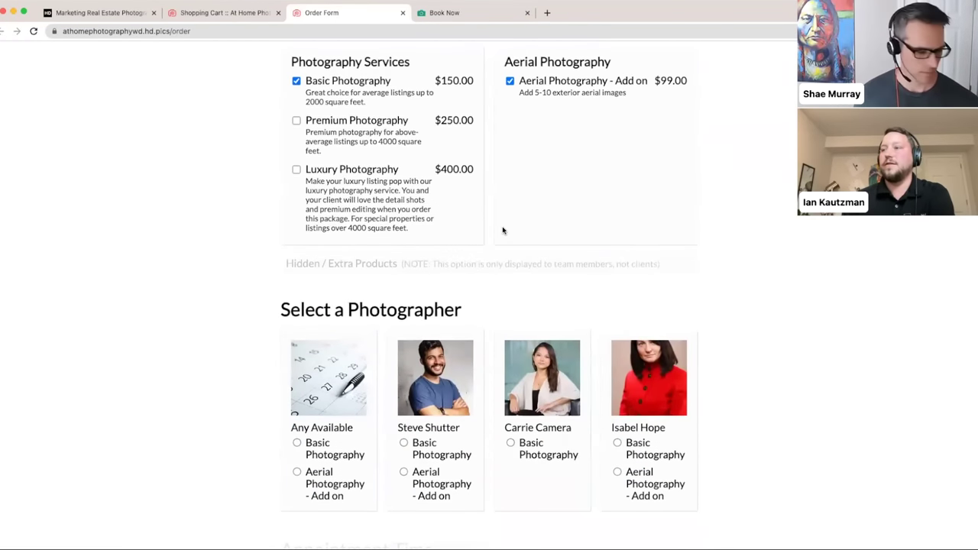
{"action": "scroll", "coordinate": [503, 230], "scroll_direction": "down", "scroll_amount": 1}
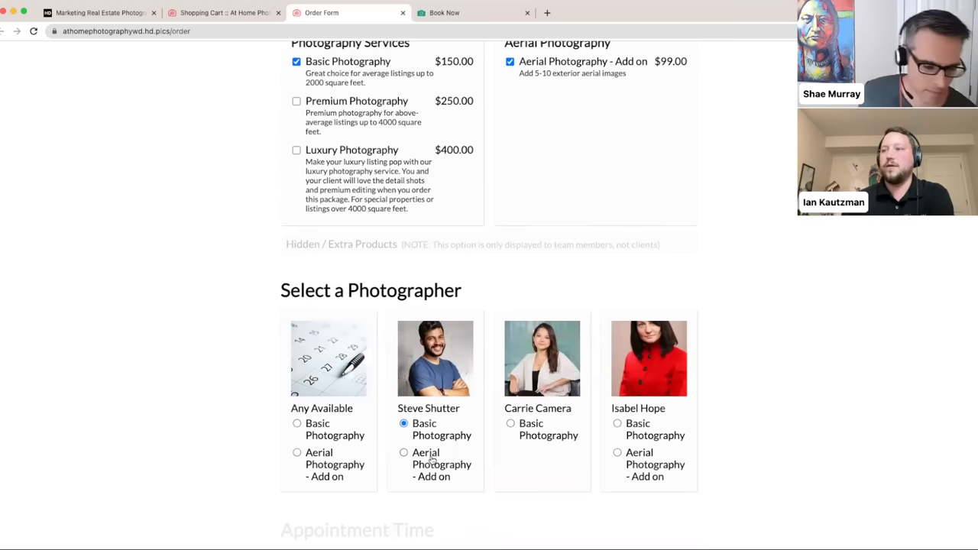
{"action": "left_click", "coordinate": [472, 480]}
{"action": "left_click", "coordinate": [422, 424]}
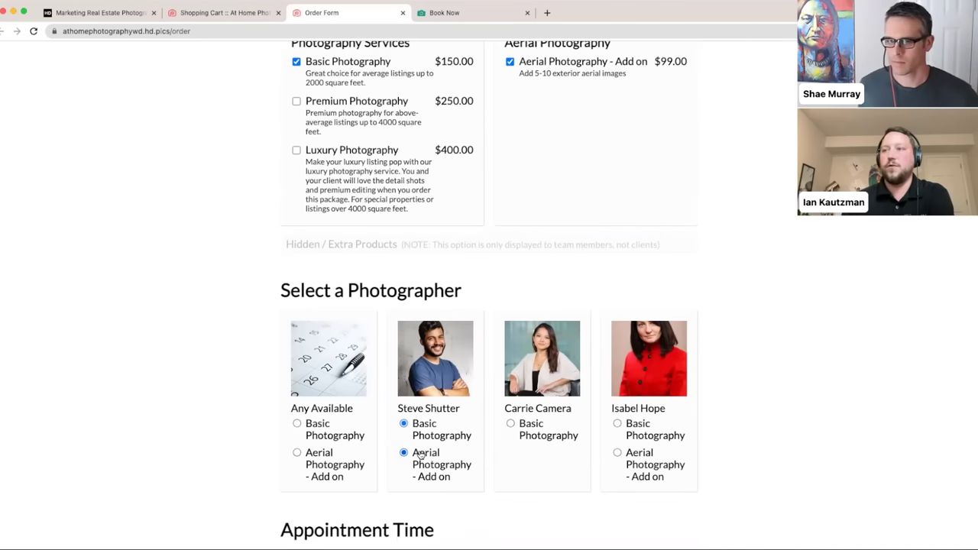
{"action": "left_click", "coordinate": [522, 433]}
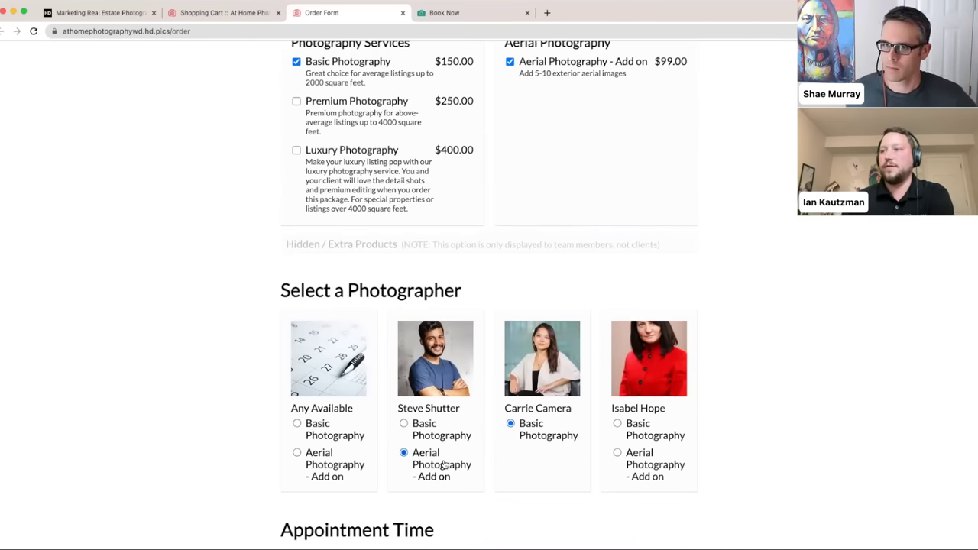
{"action": "left_click", "coordinate": [616, 454]}
{"action": "left_click", "coordinate": [412, 425]}
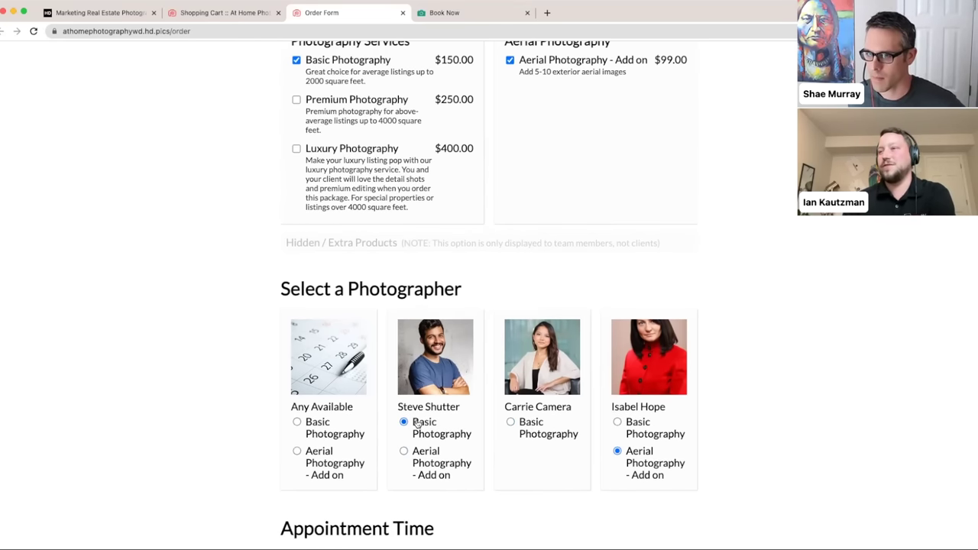
{"action": "left_click", "coordinate": [524, 428]}
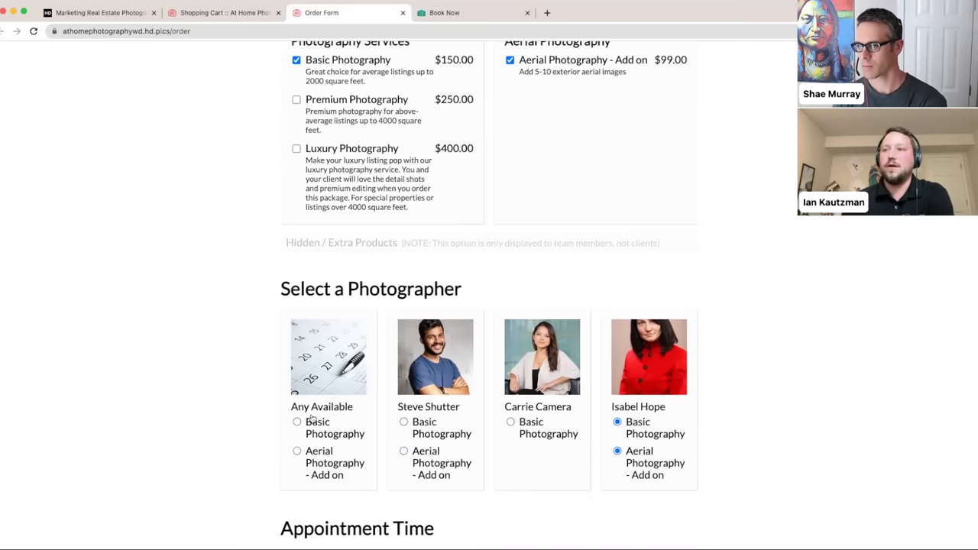
{"action": "scroll", "coordinate": [501, 331], "scroll_direction": "up", "scroll_amount": 3}
{"action": "left_click", "coordinate": [510, 299]}
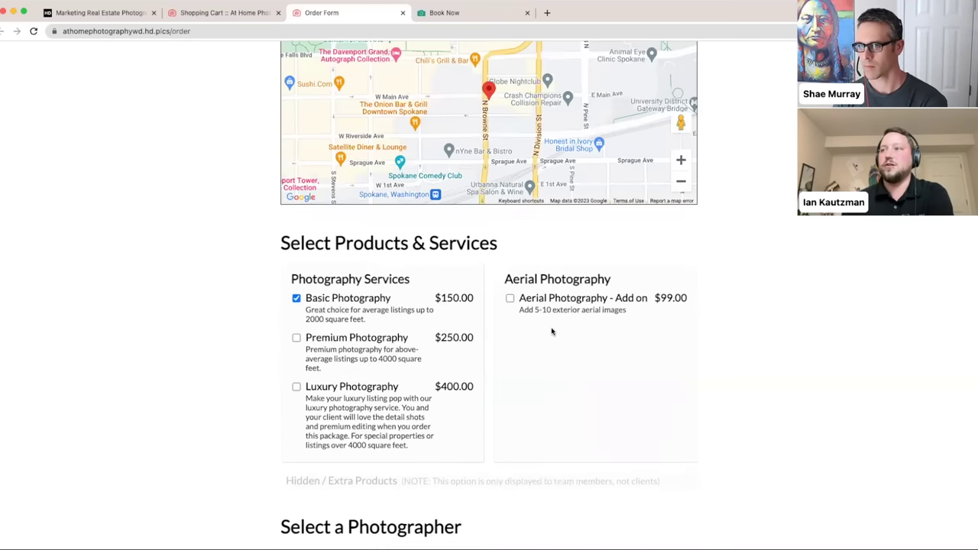
{"action": "scroll", "coordinate": [553, 331], "scroll_direction": "down", "scroll_amount": 3}
{"action": "scroll", "coordinate": [185, 371], "scroll_direction": "down", "scroll_amount": 1}
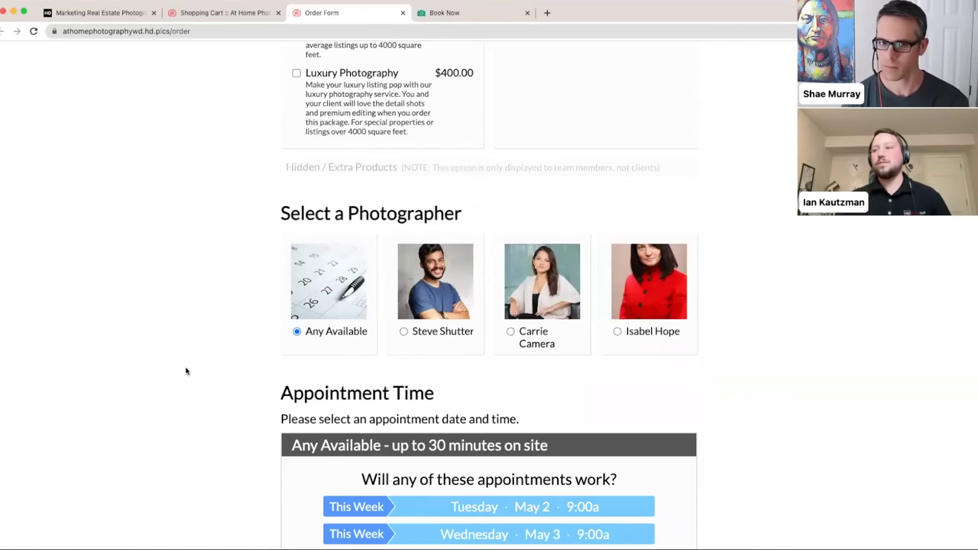
{"action": "scroll", "coordinate": [185, 372], "scroll_direction": "down", "scroll_amount": 2}
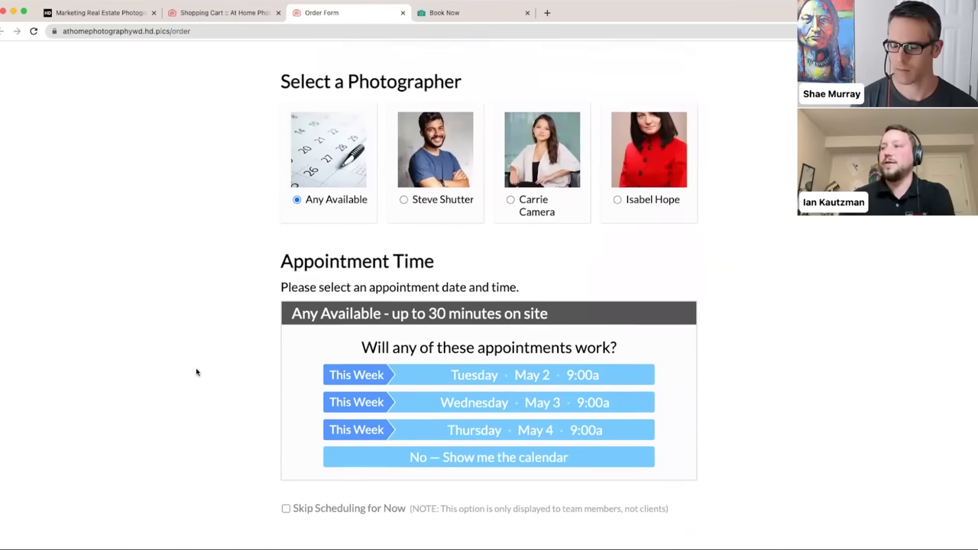
- In the cart design settings, check the Show Team Members choices and keep the default
{"action": "scroll", "coordinate": [196, 372], "scroll_direction": "down", "scroll_amount": 1}
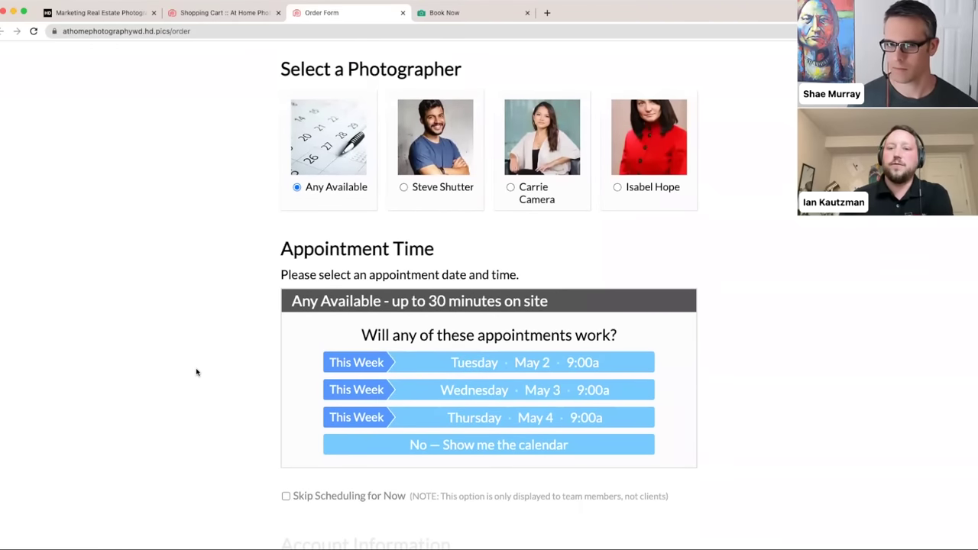
{"action": "left_click", "coordinate": [218, 14]}
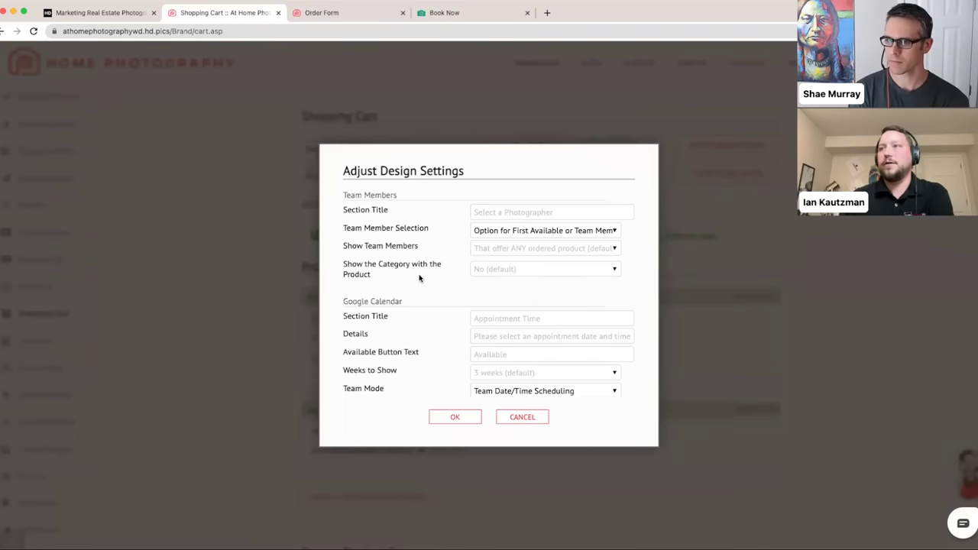
{"action": "scroll", "coordinate": [419, 278], "scroll_direction": "down", "scroll_amount": 1}
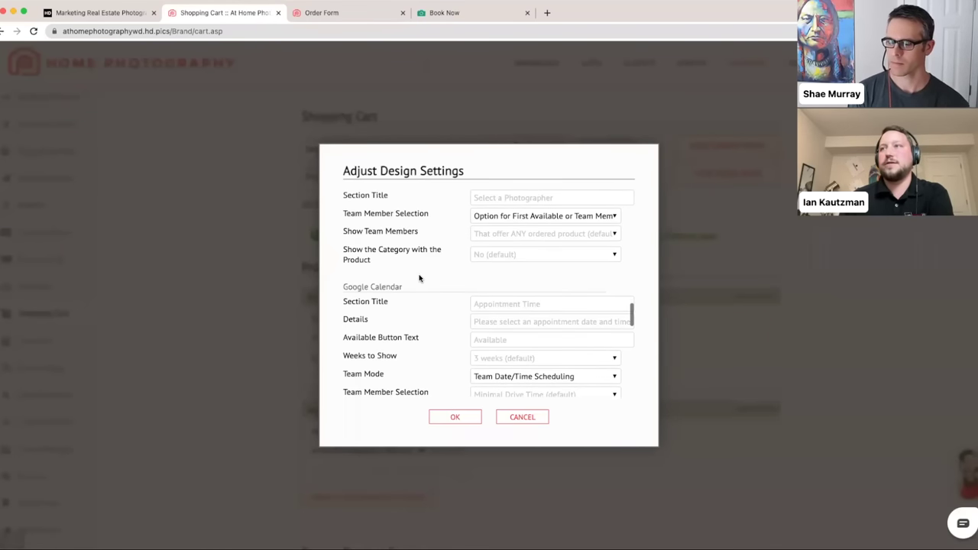
{"action": "left_click", "coordinate": [525, 233]}
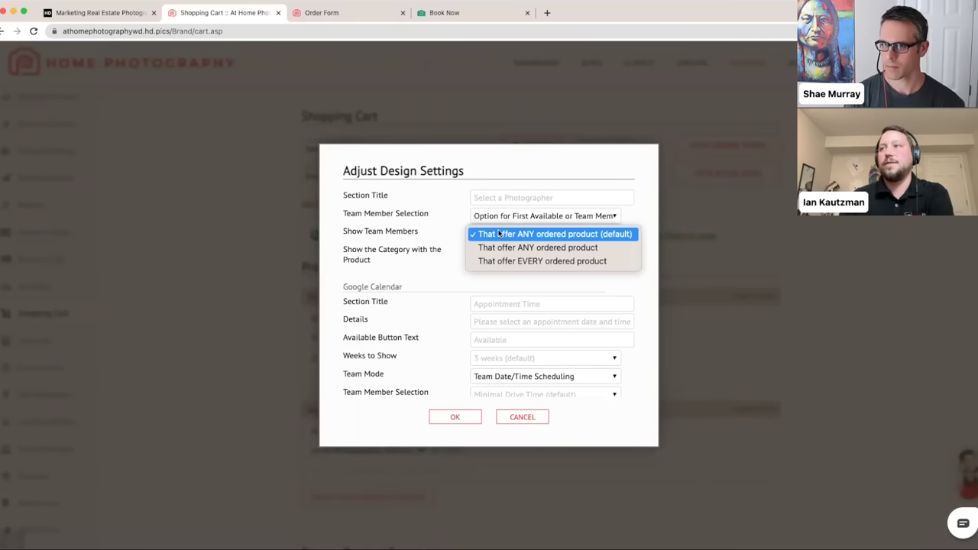
{"action": "left_click", "coordinate": [450, 238]}
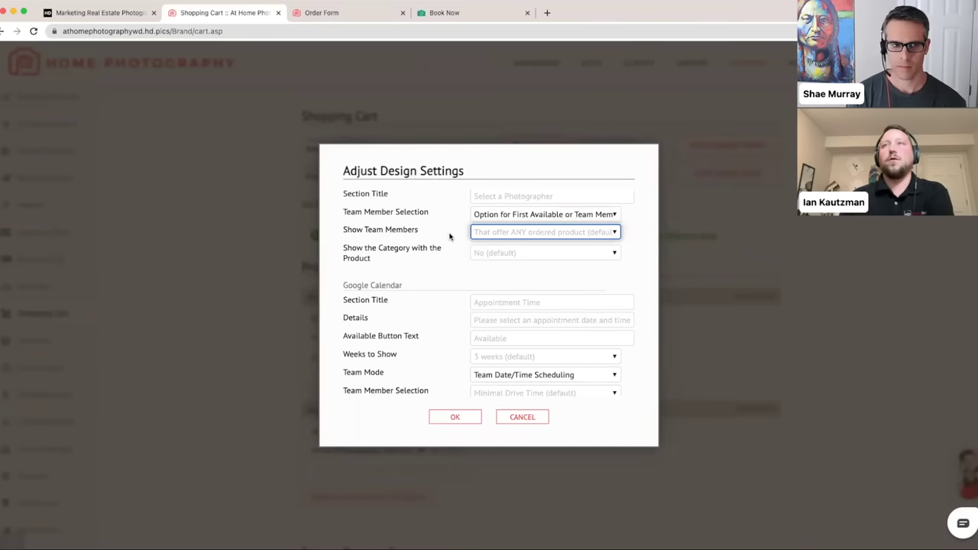
- Tick the Aerial Photography add-on ($99.00) on the order form preview
{"action": "left_click", "coordinate": [353, 13]}
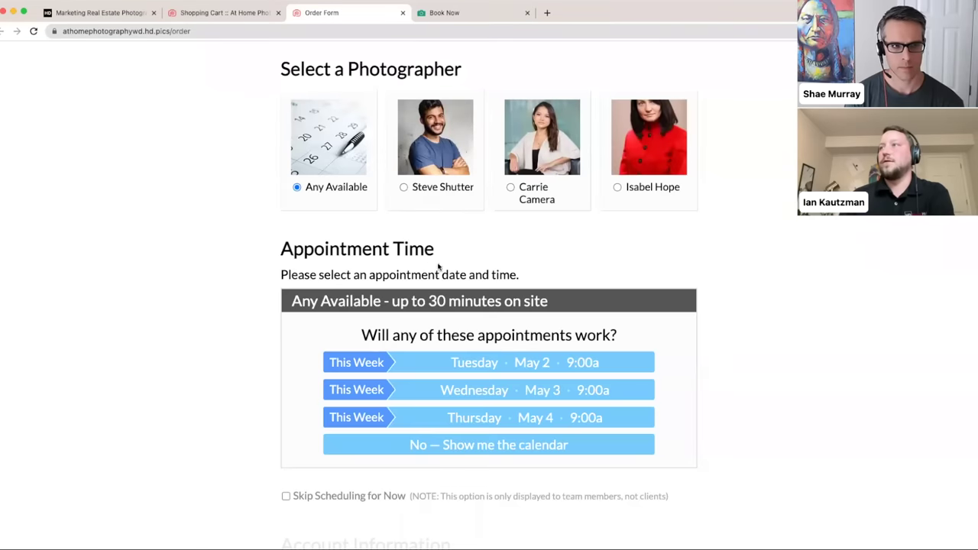
{"action": "scroll", "coordinate": [439, 264], "scroll_direction": "up", "scroll_amount": 5}
{"action": "left_click", "coordinate": [540, 165]}
{"action": "scroll", "coordinate": [485, 219], "scroll_direction": "down", "scroll_amount": 5}
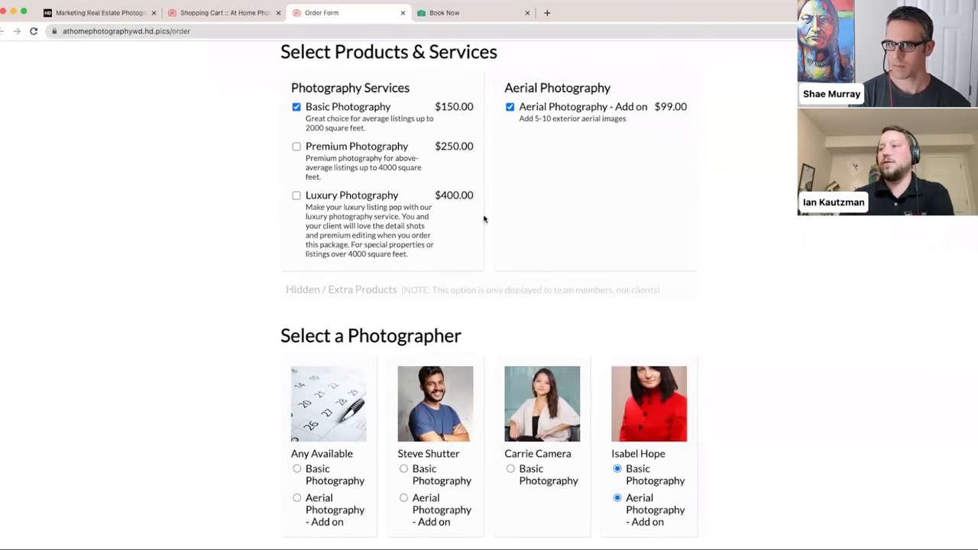
- Keep Show Team Members on members offering any ordered product, then return to the order form
{"action": "left_click", "coordinate": [185, 13]}
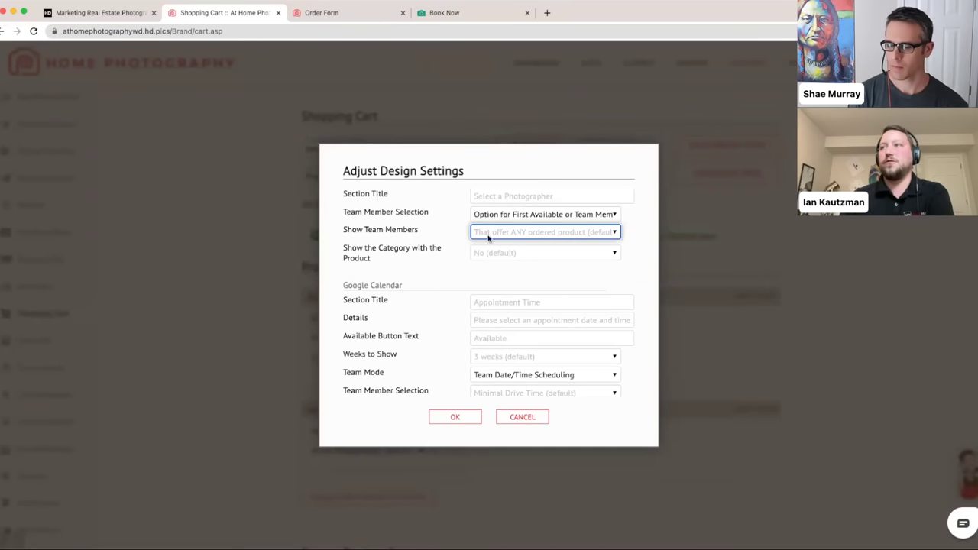
{"action": "left_click", "coordinate": [519, 234]}
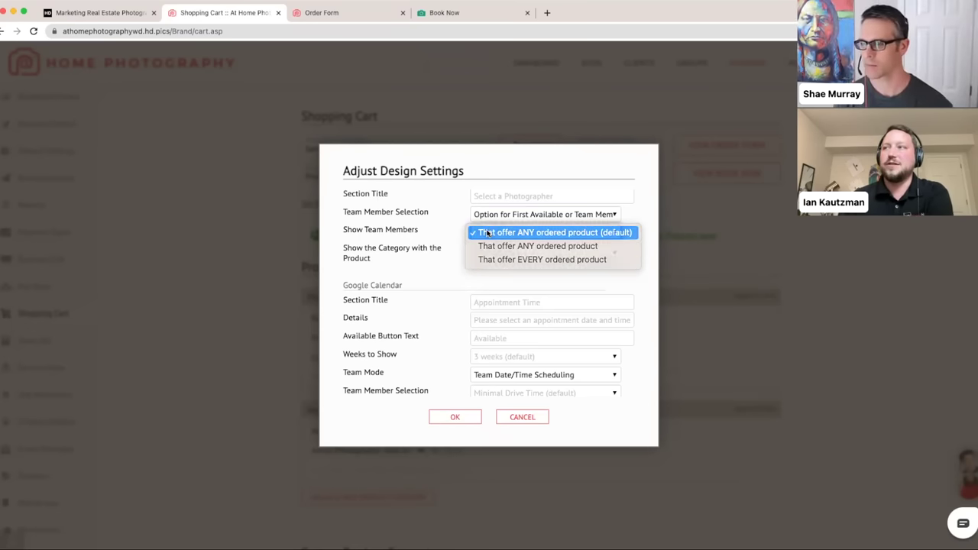
{"action": "left_click", "coordinate": [484, 232]}
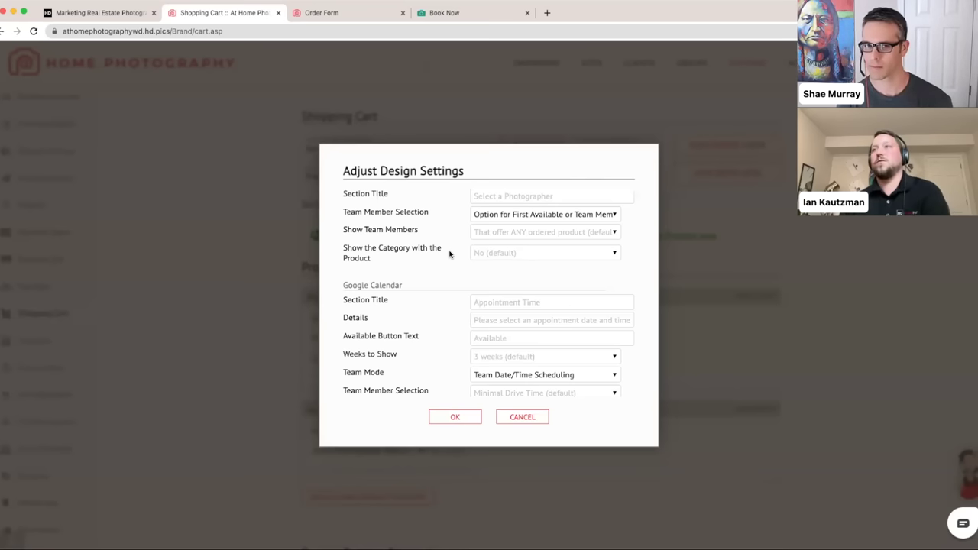
{"action": "scroll", "coordinate": [450, 258], "scroll_direction": "down", "scroll_amount": 3}
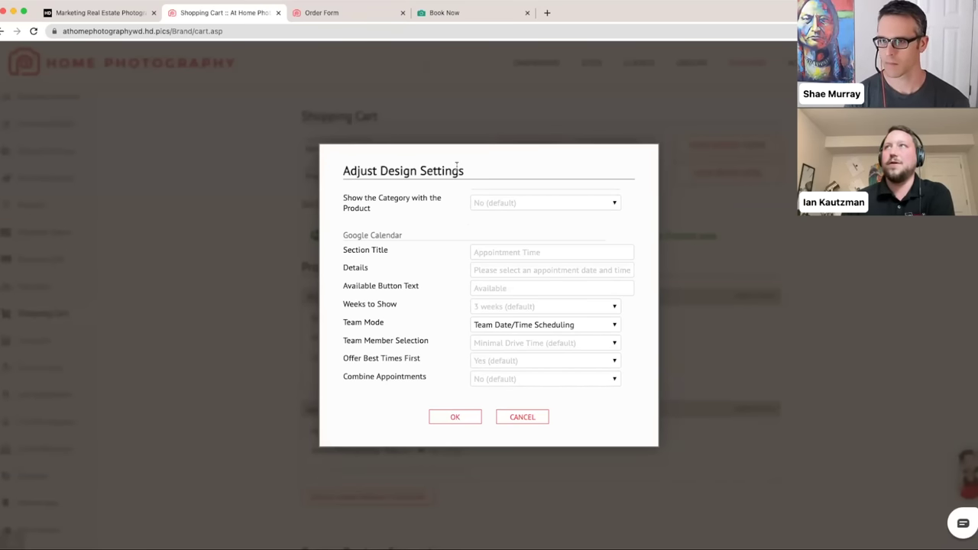
{"action": "left_click", "coordinate": [348, 14]}
- Review the cart's Google Calendar options with Team Date/Time Scheduling mode
{"action": "scroll", "coordinate": [396, 239], "scroll_direction": "up", "scroll_amount": 3}
{"action": "scroll", "coordinate": [396, 239], "scroll_direction": "up", "scroll_amount": 3}
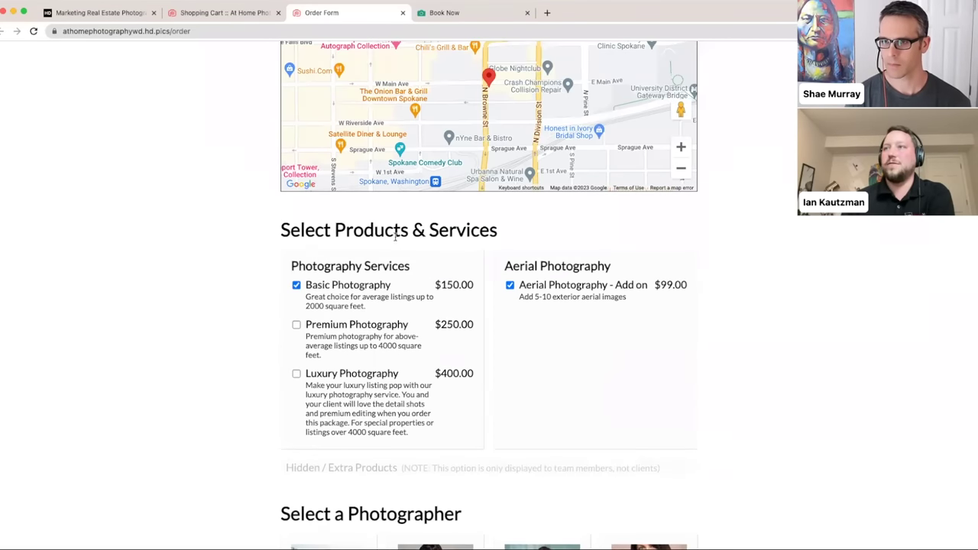
{"action": "left_click", "coordinate": [221, 13]}
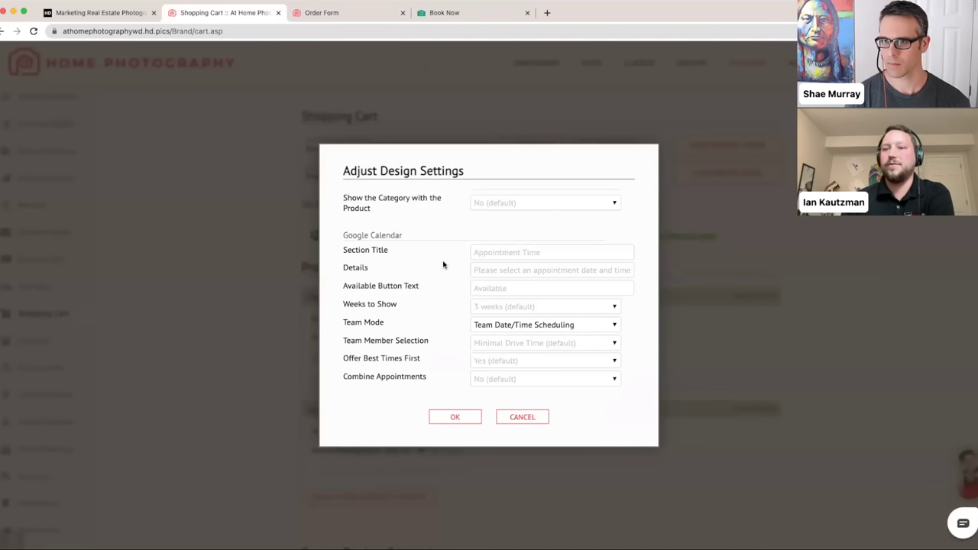
{"action": "scroll", "coordinate": [443, 264], "scroll_direction": "down", "scroll_amount": 2}
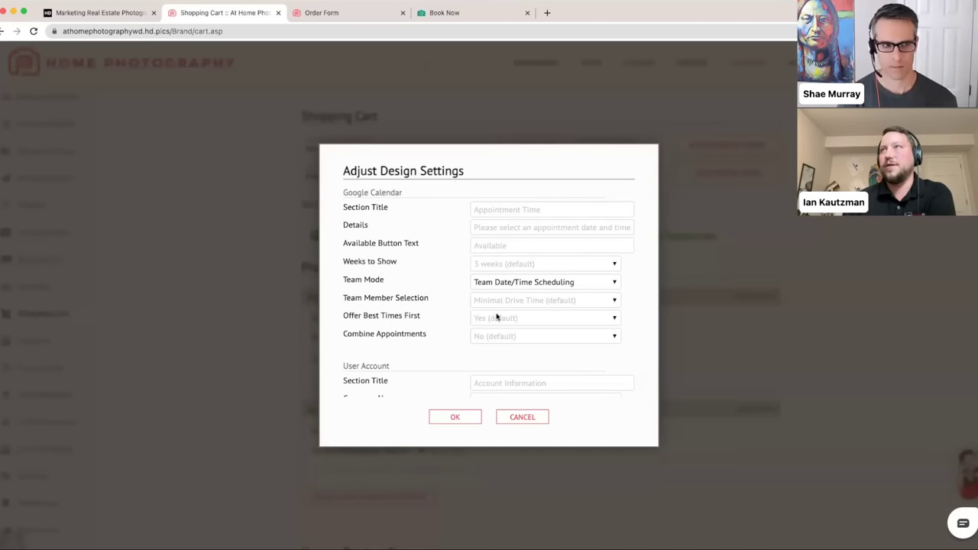
- Check the order form preview, showing Any Available at up to 45 minutes on site, then return to settings
{"action": "left_click", "coordinate": [341, 11]}
{"action": "scroll", "coordinate": [426, 199], "scroll_direction": "down", "scroll_amount": 10}
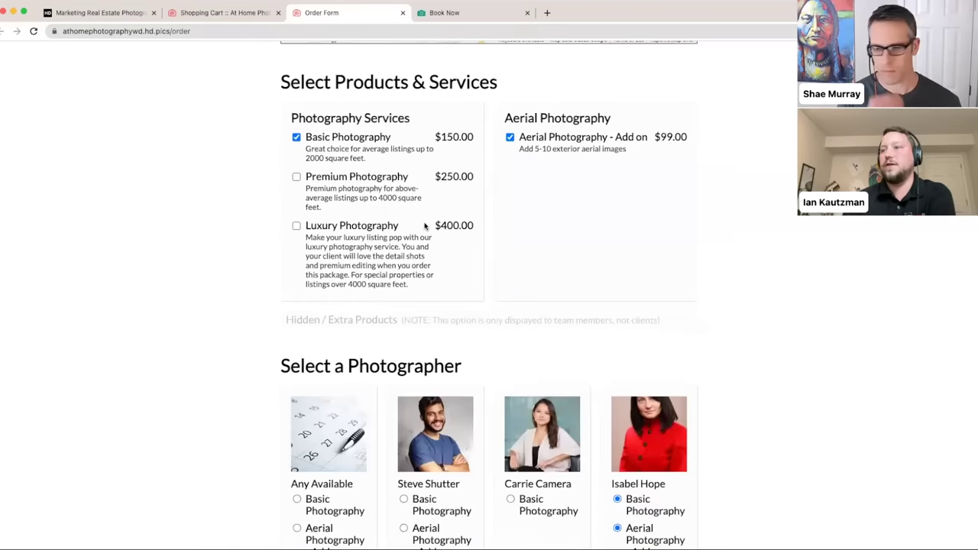
{"action": "scroll", "coordinate": [294, 208], "scroll_direction": "down", "scroll_amount": 3}
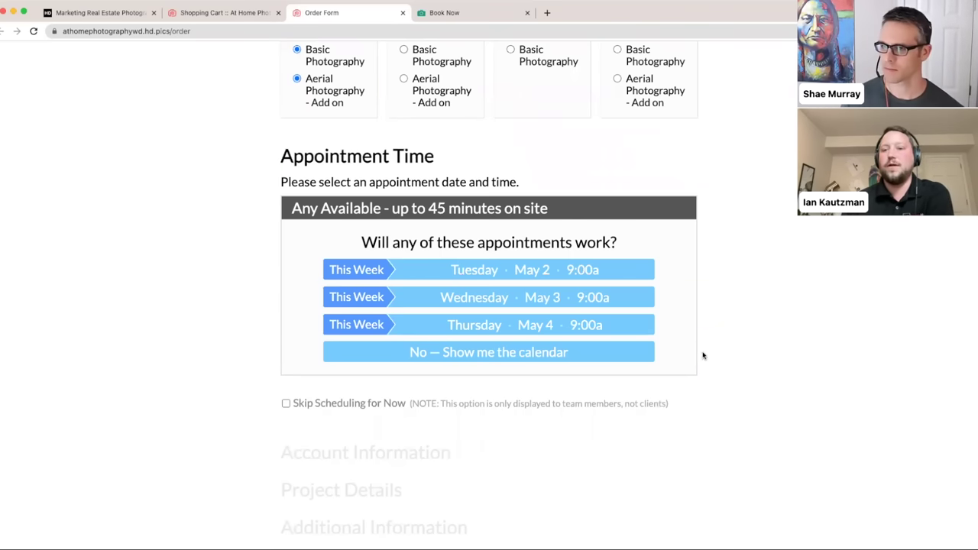
{"action": "left_click", "coordinate": [219, 16]}
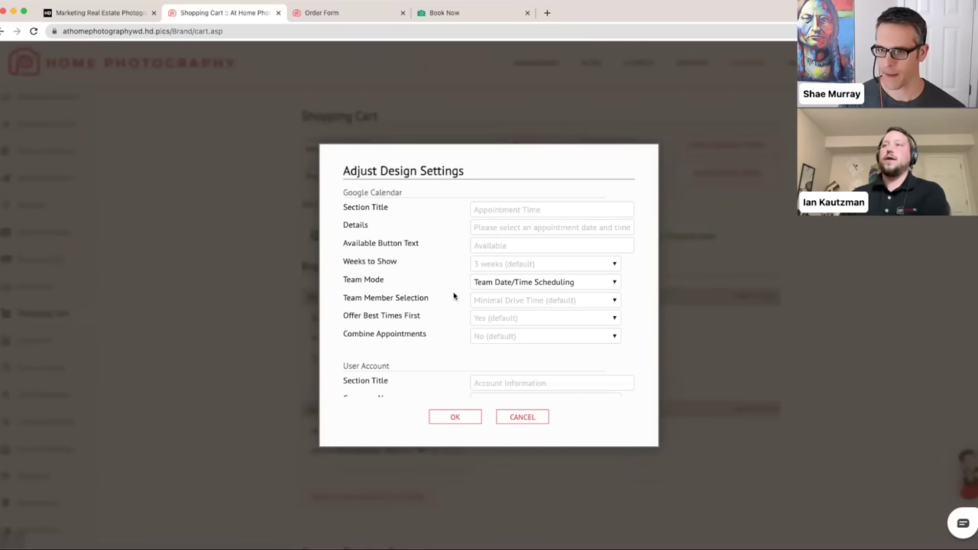
- Leave Team Member Selection at its default and Weeks to Show at three weeks
{"action": "left_click", "coordinate": [608, 303]}
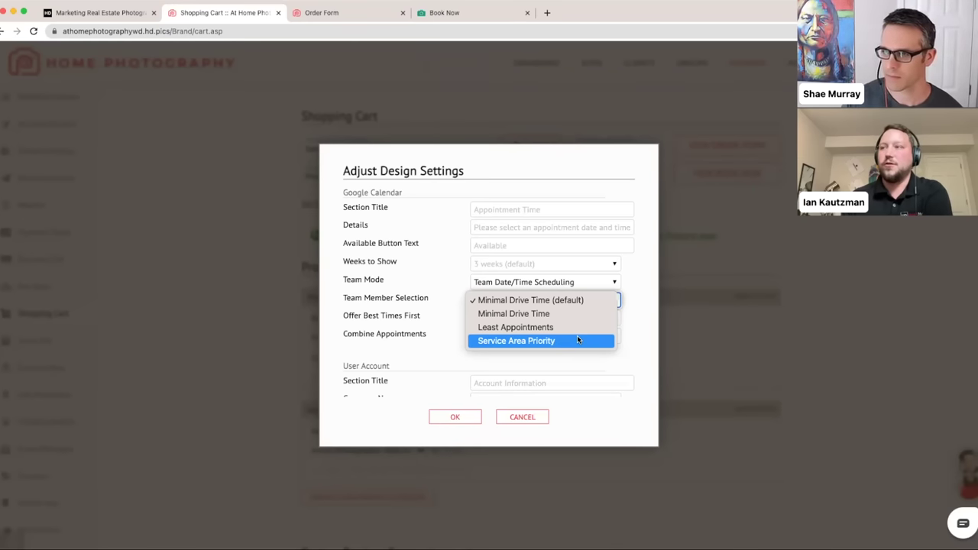
{"action": "left_click", "coordinate": [551, 298]}
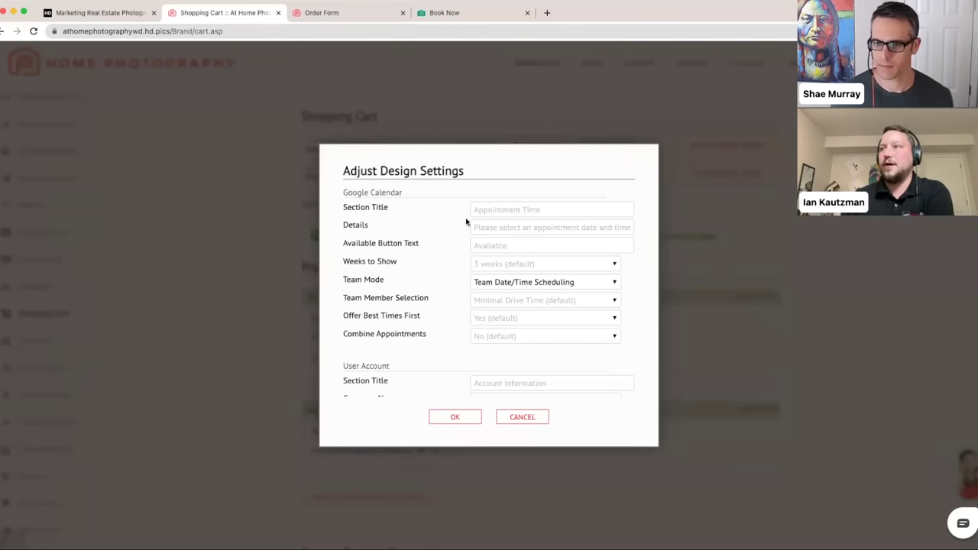
{"action": "left_click", "coordinate": [532, 266]}
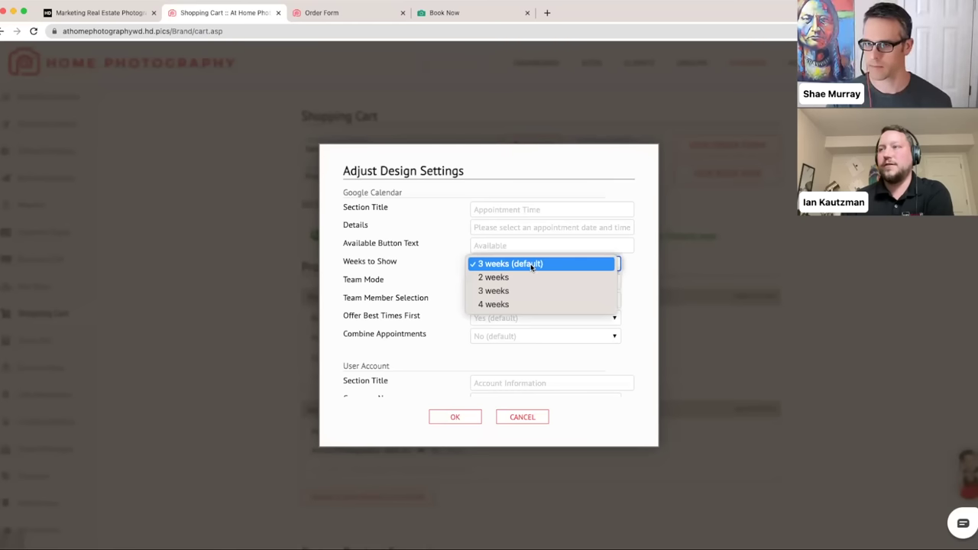
{"action": "left_click", "coordinate": [446, 267]}
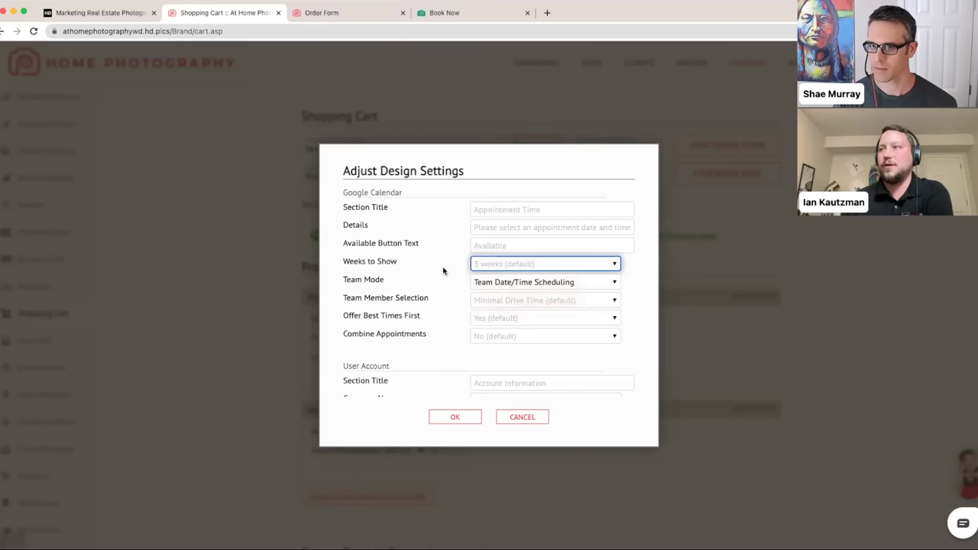
- Keep Combine Appointments at No, then view the order form's photographer choices
{"action": "scroll", "coordinate": [436, 277], "scroll_direction": "down", "scroll_amount": 2}
{"action": "scroll", "coordinate": [436, 277], "scroll_direction": "down", "scroll_amount": 3}
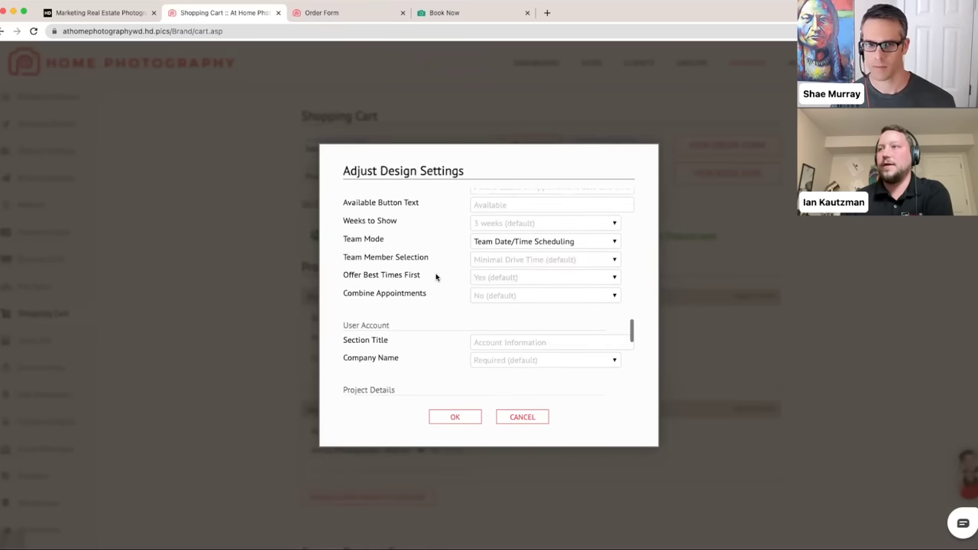
{"action": "left_click", "coordinate": [520, 277]}
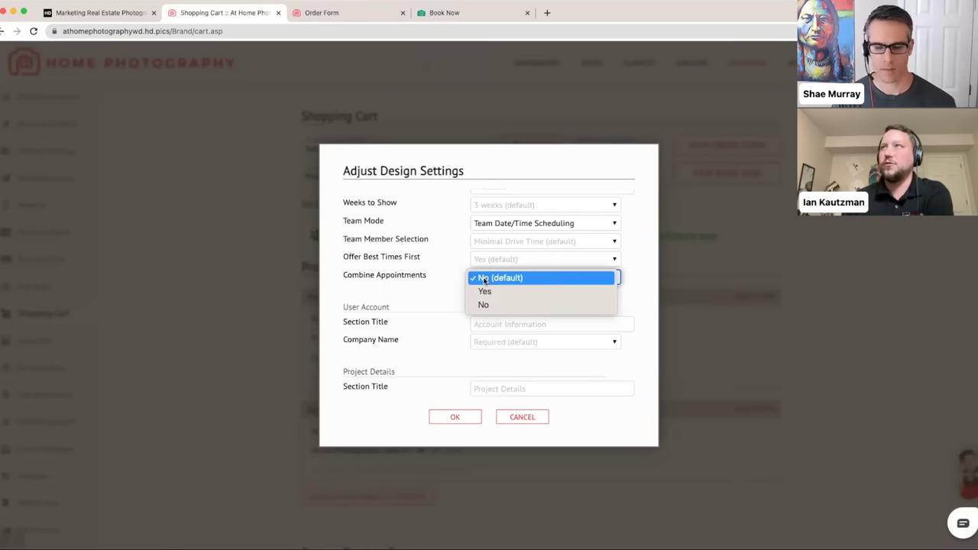
{"action": "left_click", "coordinate": [447, 282]}
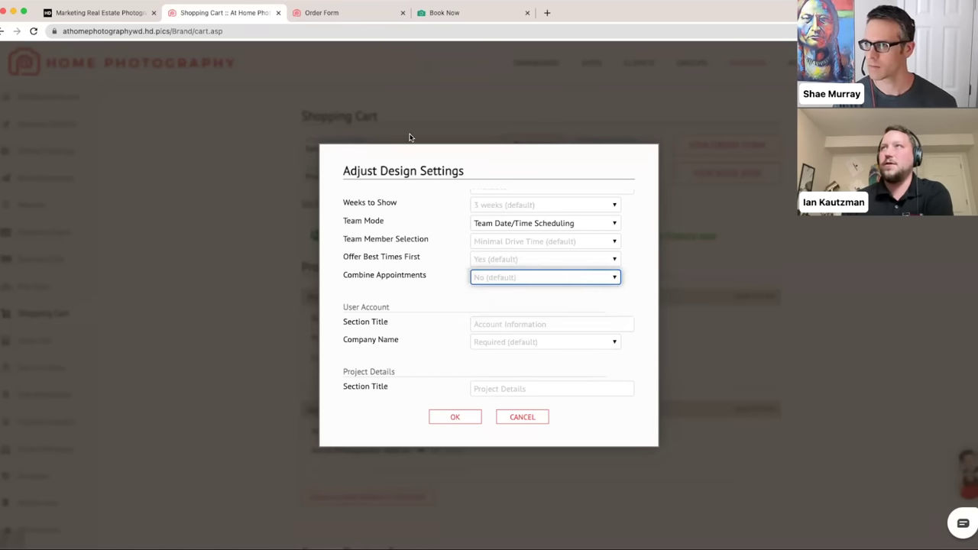
{"action": "left_click", "coordinate": [359, 13]}
{"action": "scroll", "coordinate": [371, 158], "scroll_direction": "up", "scroll_amount": 5}
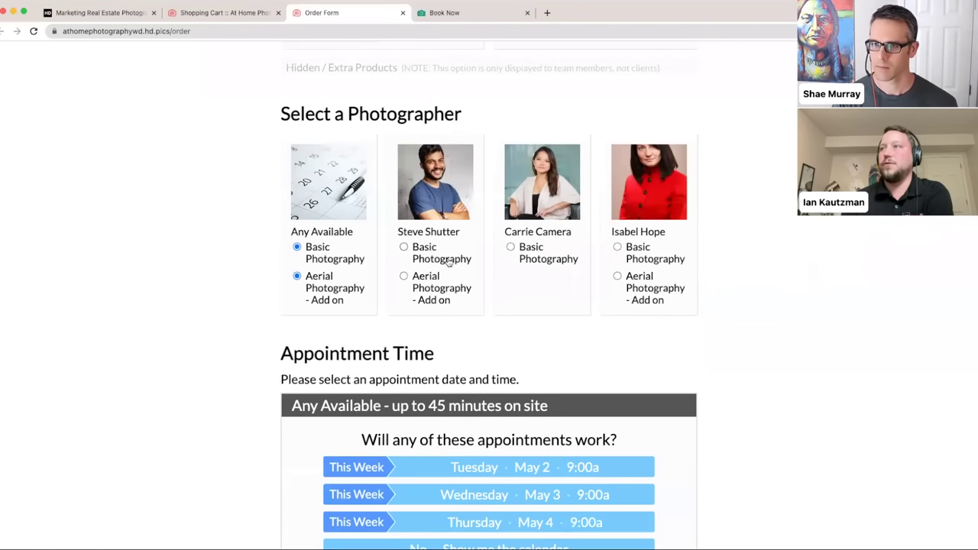
- Assign one photographer to Basic Photography and another to the Aerial add-on, then return to design settings
{"action": "left_click", "coordinate": [511, 247]}
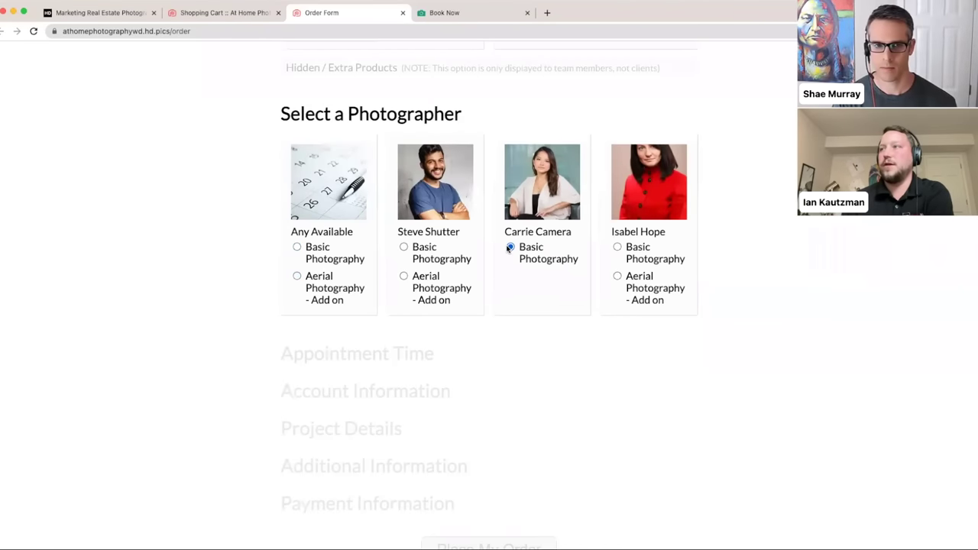
{"action": "left_click", "coordinate": [628, 281]}
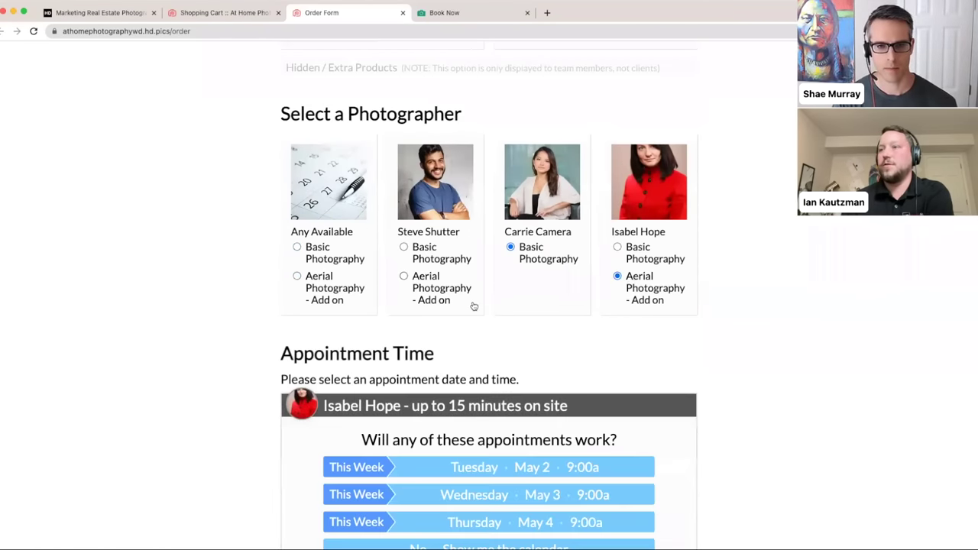
{"action": "scroll", "coordinate": [473, 305], "scroll_direction": "down", "scroll_amount": 2}
{"action": "scroll", "coordinate": [474, 304], "scroll_direction": "down", "scroll_amount": 2}
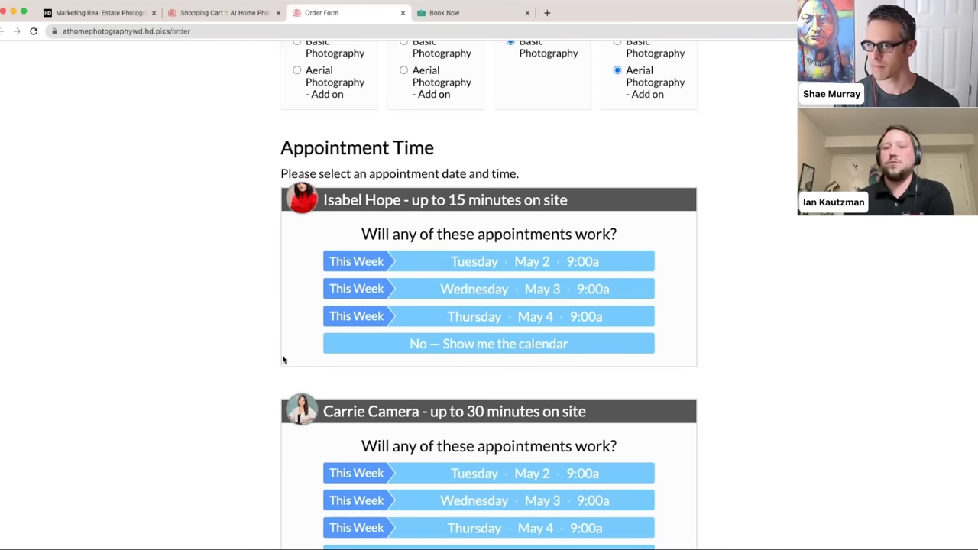
{"action": "scroll", "coordinate": [283, 359], "scroll_direction": "down", "scroll_amount": 2}
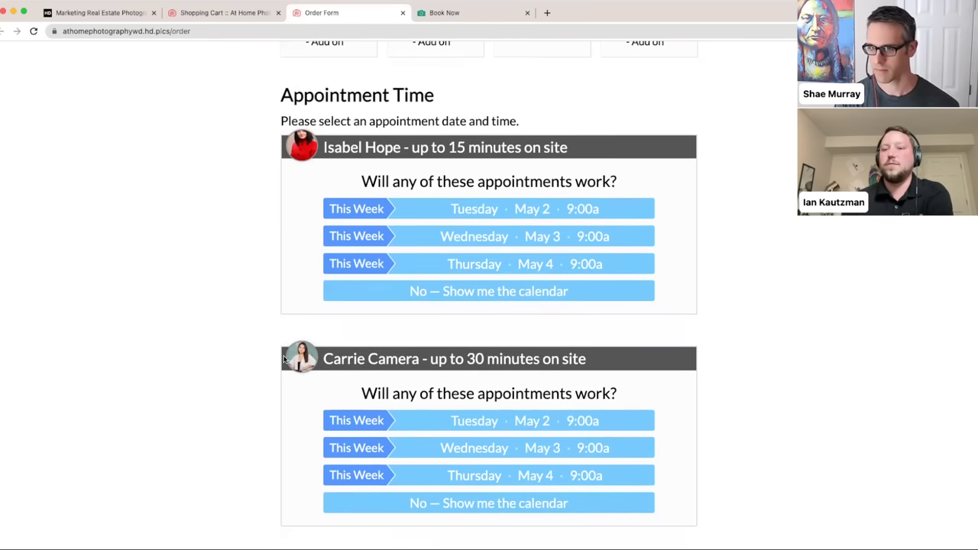
{"action": "scroll", "coordinate": [283, 359], "scroll_direction": "up", "scroll_amount": 1}
{"action": "left_click", "coordinate": [223, 13]}
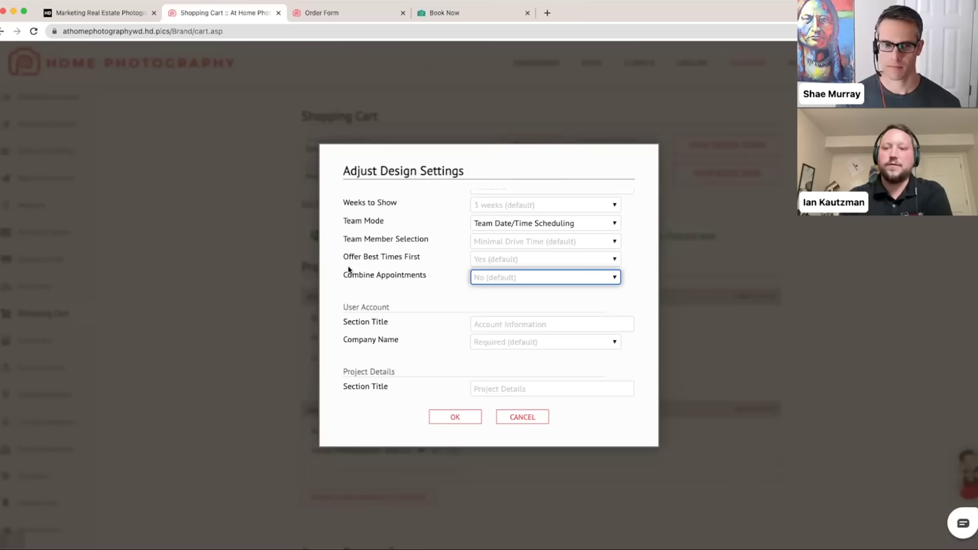
- Scroll to Finalize Order and add a period to the Terms of Use Text
{"action": "left_click", "coordinate": [398, 284]}
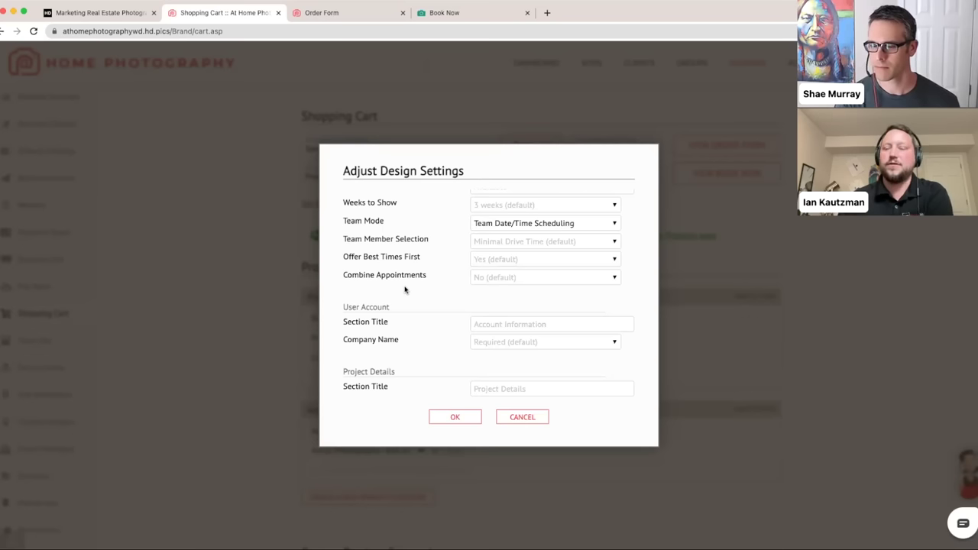
{"action": "scroll", "coordinate": [407, 289], "scroll_direction": "down", "scroll_amount": 5}
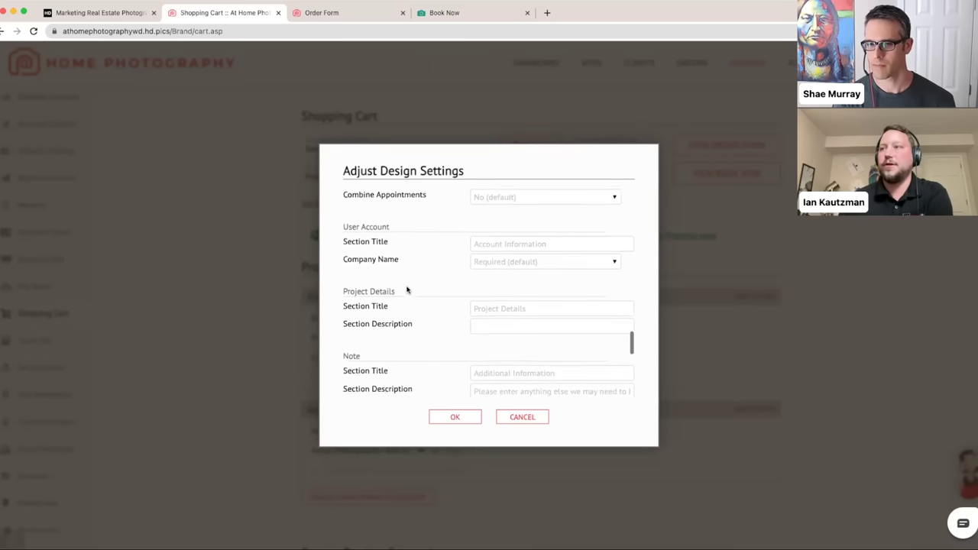
{"action": "scroll", "coordinate": [407, 289], "scroll_direction": "down", "scroll_amount": 4}
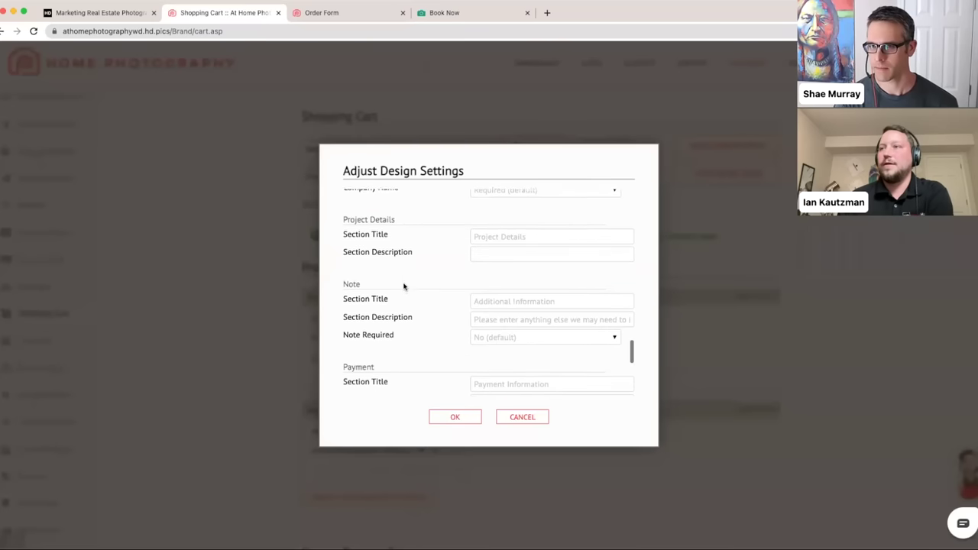
{"action": "scroll", "coordinate": [415, 284], "scroll_direction": "down", "scroll_amount": 3}
{"action": "scroll", "coordinate": [415, 284], "scroll_direction": "down", "scroll_amount": 5}
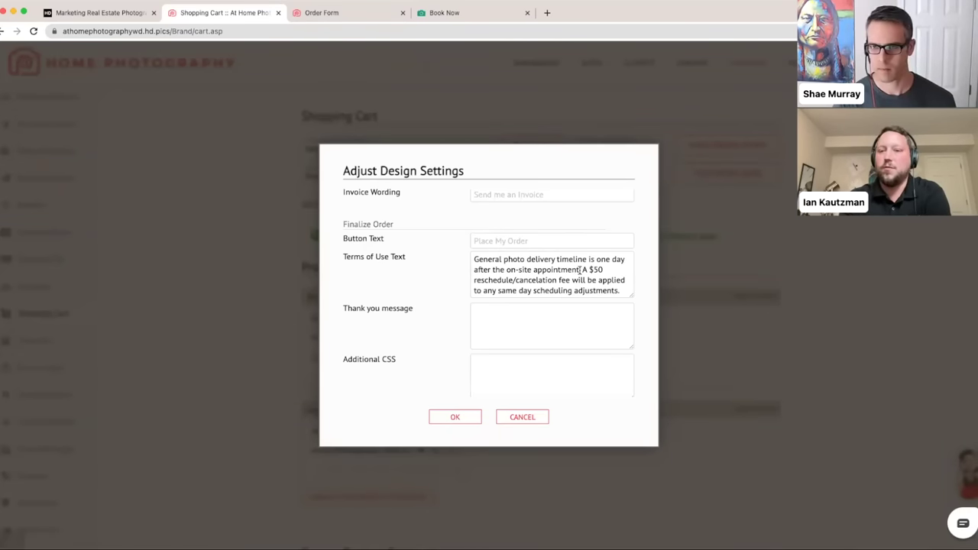
{"action": "type", "text": "."}
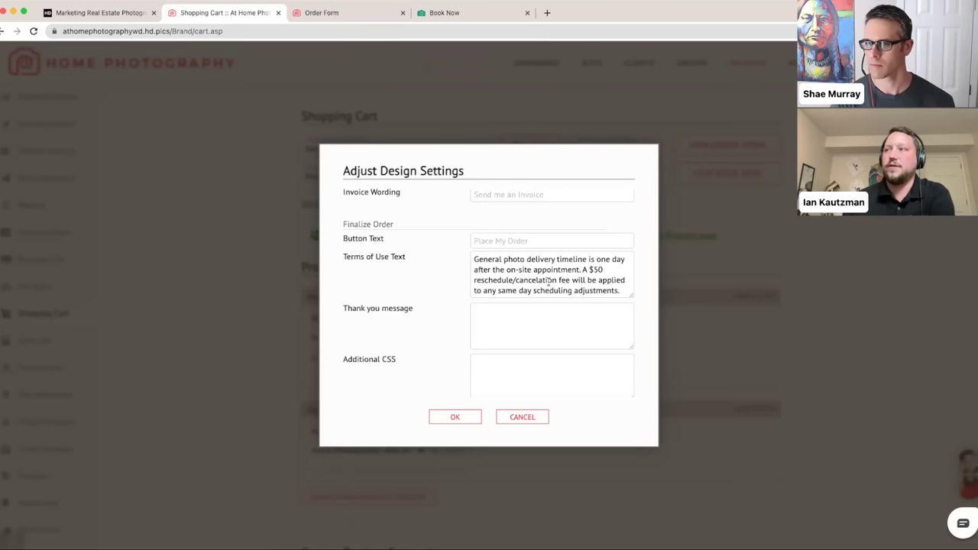
- Review the Terms of Use Text, then cancel the design settings without saving
{"action": "scroll", "coordinate": [548, 283], "scroll_direction": "down", "scroll_amount": 1}
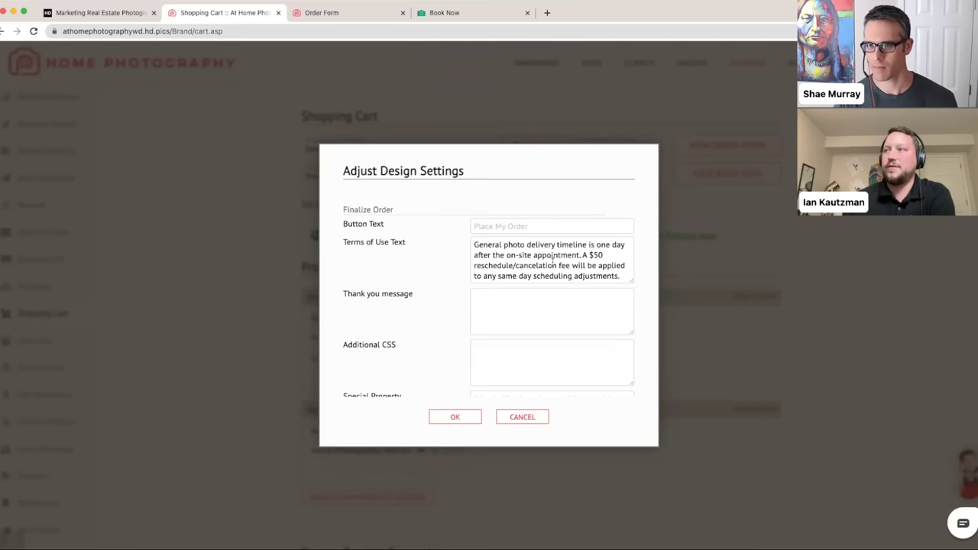
{"action": "left_click", "coordinate": [583, 258]}
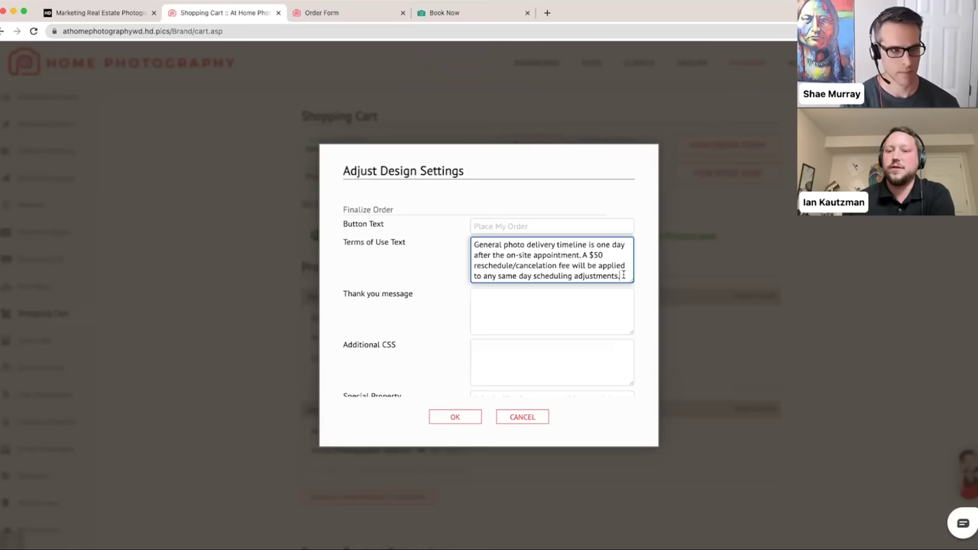
{"action": "scroll", "coordinate": [623, 275], "scroll_direction": "down", "scroll_amount": 1}
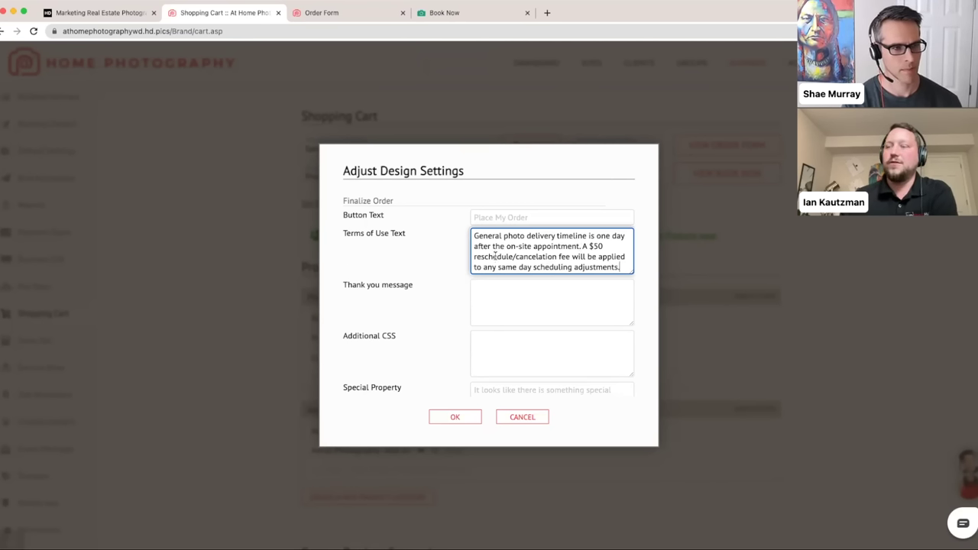
{"action": "scroll", "coordinate": [489, 283], "scroll_direction": "down", "scroll_amount": 1}
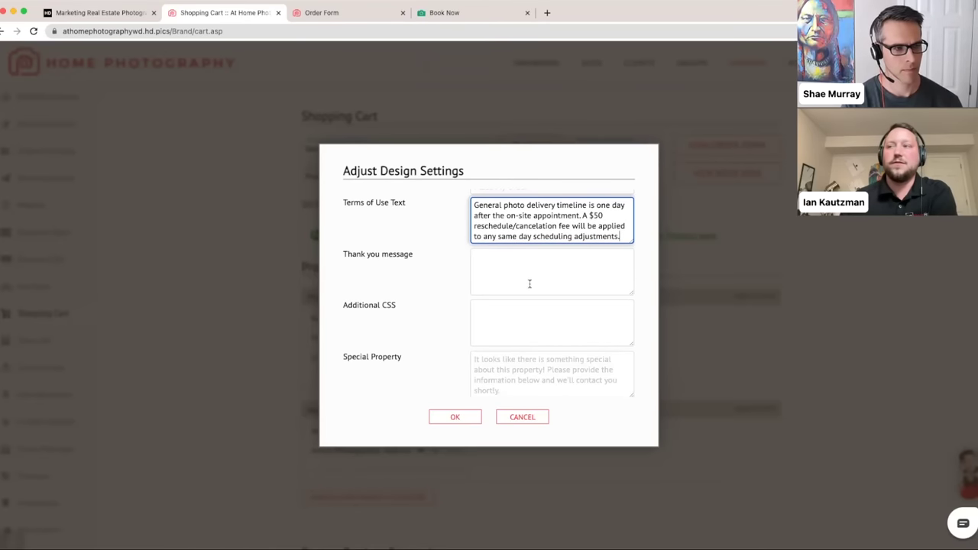
{"action": "scroll", "coordinate": [529, 283], "scroll_direction": "down", "scroll_amount": 1}
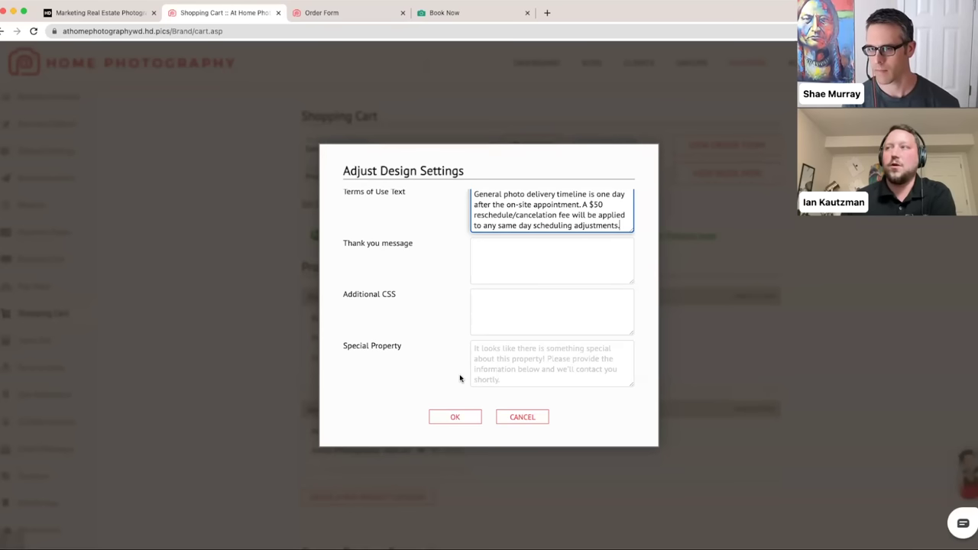
{"action": "scroll", "coordinate": [457, 374], "scroll_direction": "up", "scroll_amount": 5}
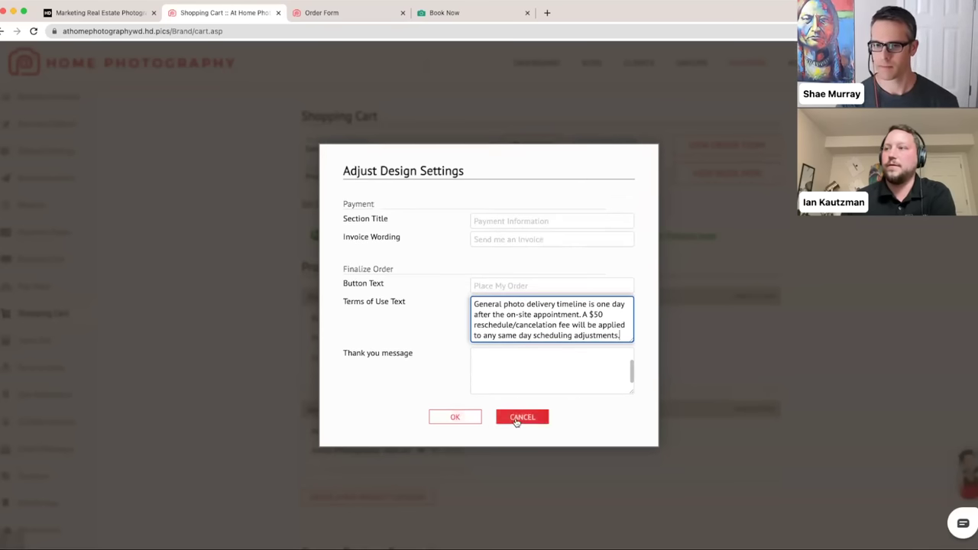
{"action": "left_click", "coordinate": [517, 419]}
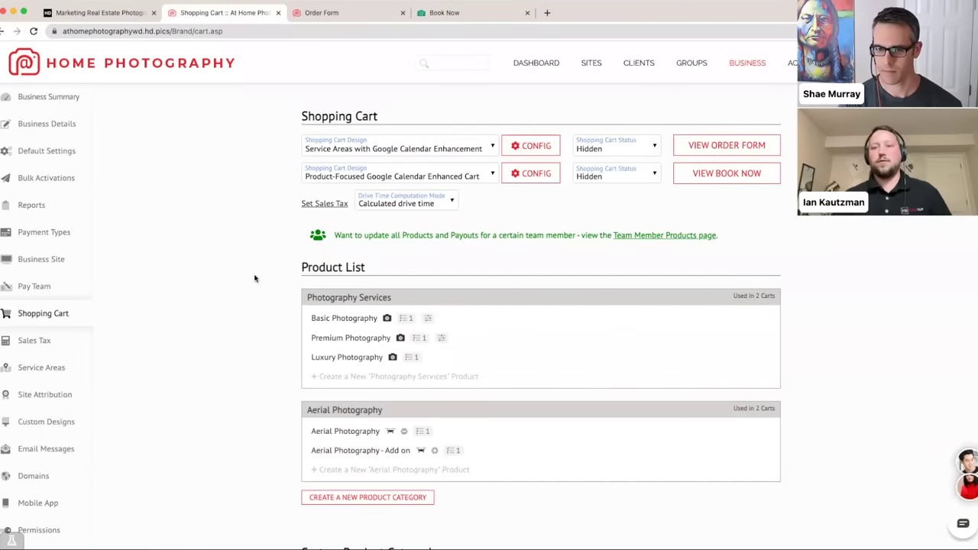
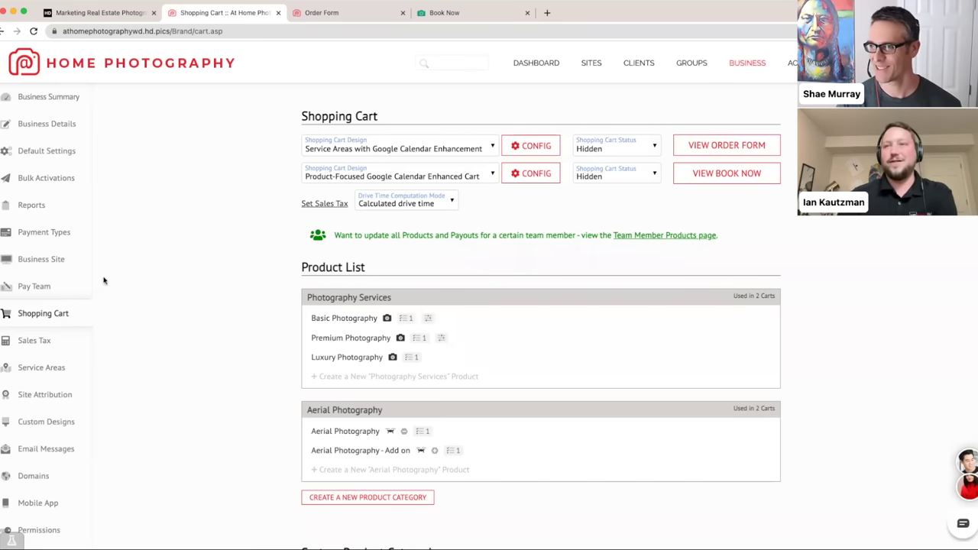
- Expand the Photography Services category on the cart page, then switch to the Order Form tab
{"action": "scroll", "coordinate": [184, 265], "scroll_direction": "down", "scroll_amount": 2}
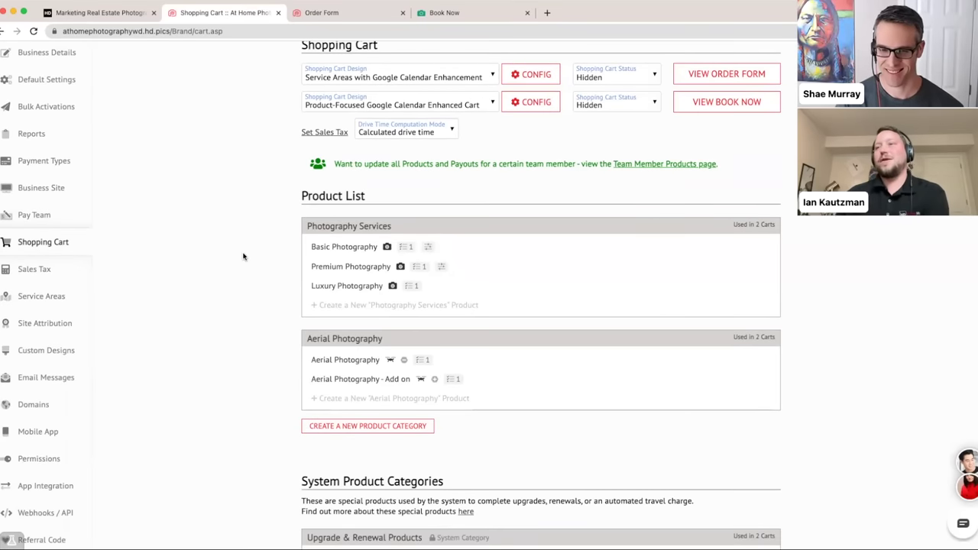
{"action": "scroll", "coordinate": [243, 256], "scroll_direction": "down", "scroll_amount": 1}
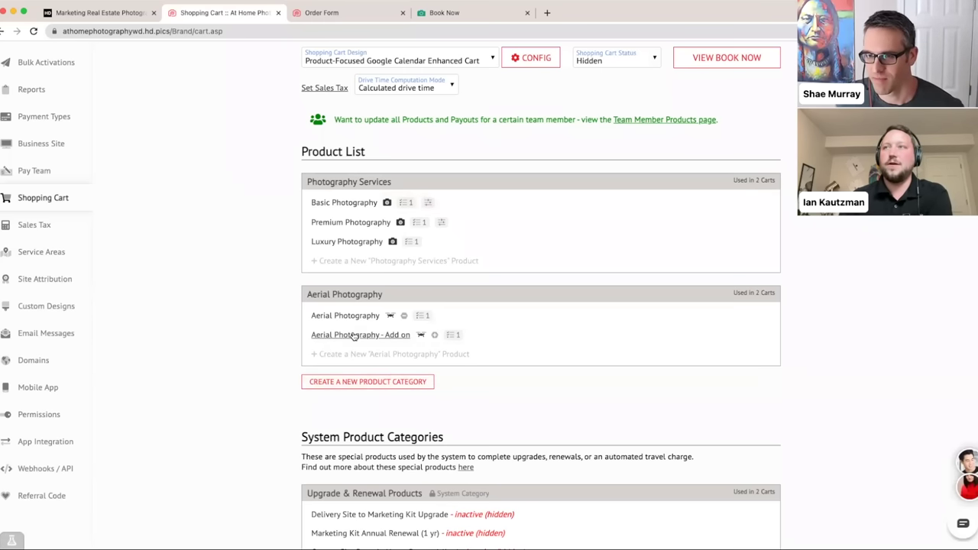
{"action": "left_click", "coordinate": [348, 184]}
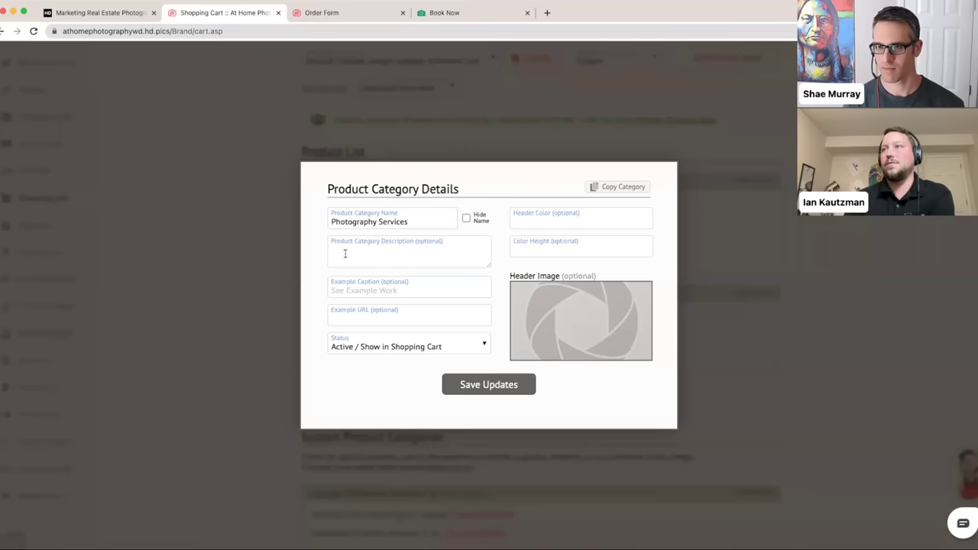
{"action": "left_click", "coordinate": [335, 13]}
{"action": "scroll", "coordinate": [334, 77], "scroll_direction": "up", "scroll_amount": 15}
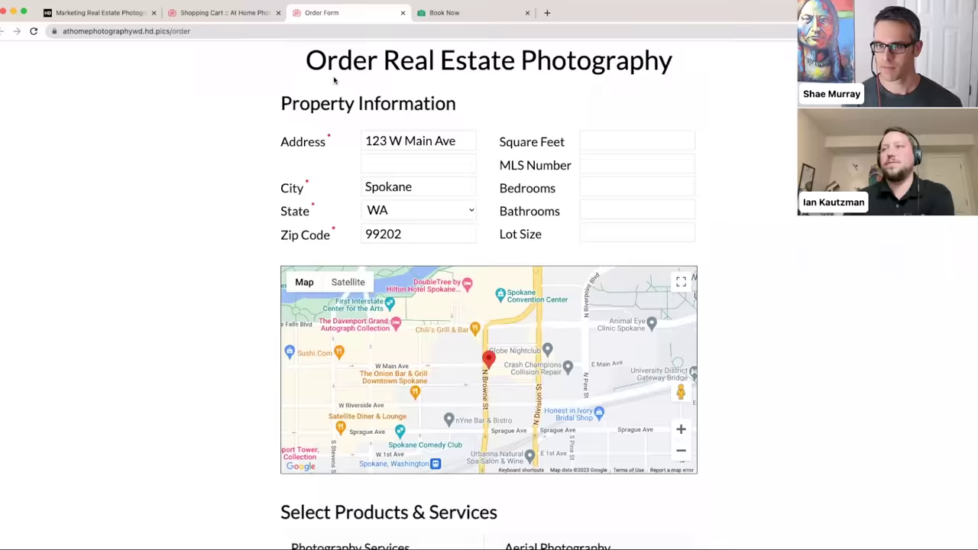
- Scroll the order form down to the Select Products & Services section
{"action": "scroll", "coordinate": [334, 80], "scroll_direction": "down", "scroll_amount": 5}
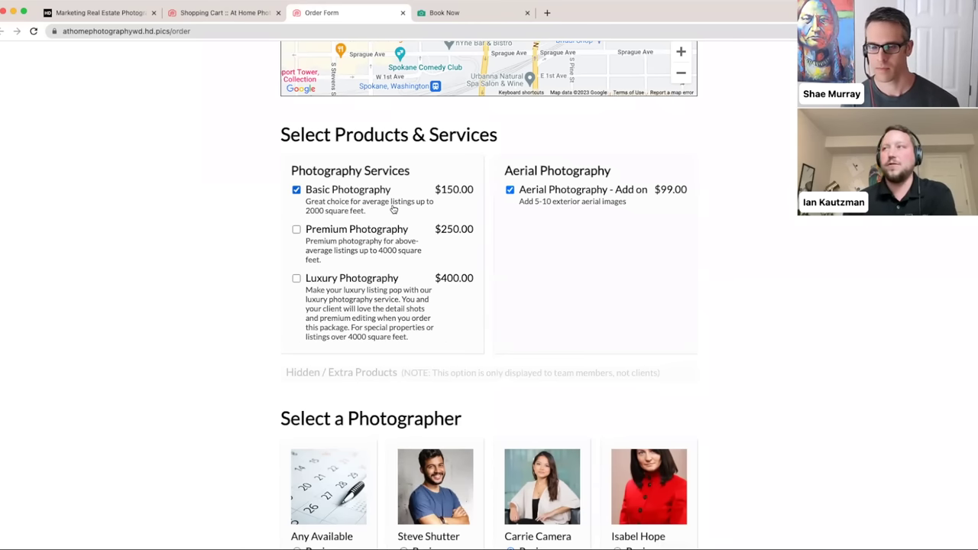
- Give Photography Services header colour #f70000 and colour height 10, then save the category
{"action": "left_click", "coordinate": [240, 19]}
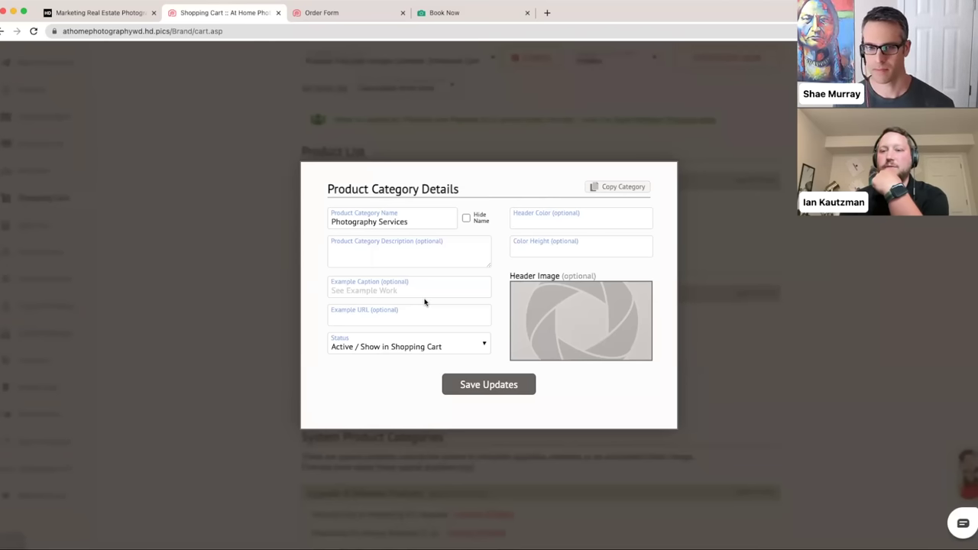
{"action": "left_click", "coordinate": [411, 320]}
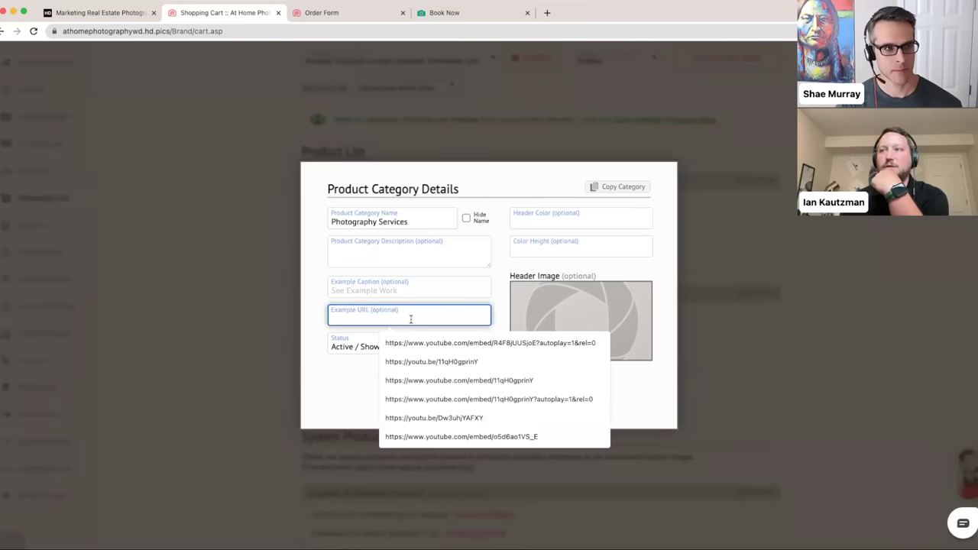
{"action": "left_click", "coordinate": [317, 320]}
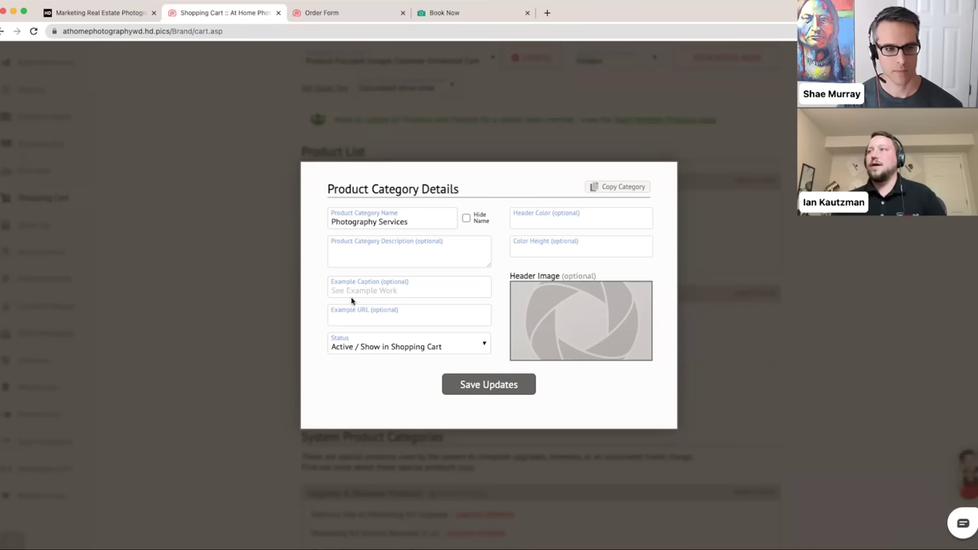
{"action": "left_click", "coordinate": [534, 220]}
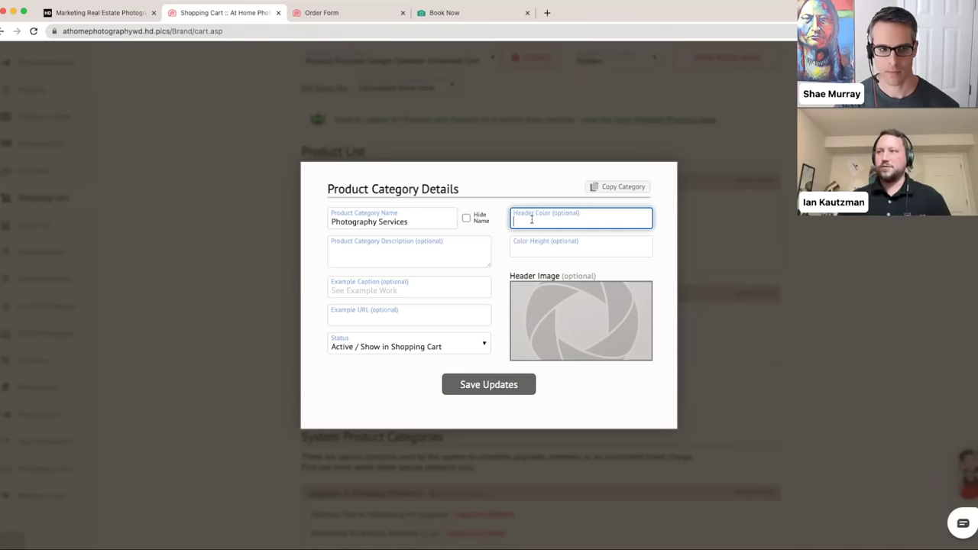
{"action": "type", "text": "f7000"}
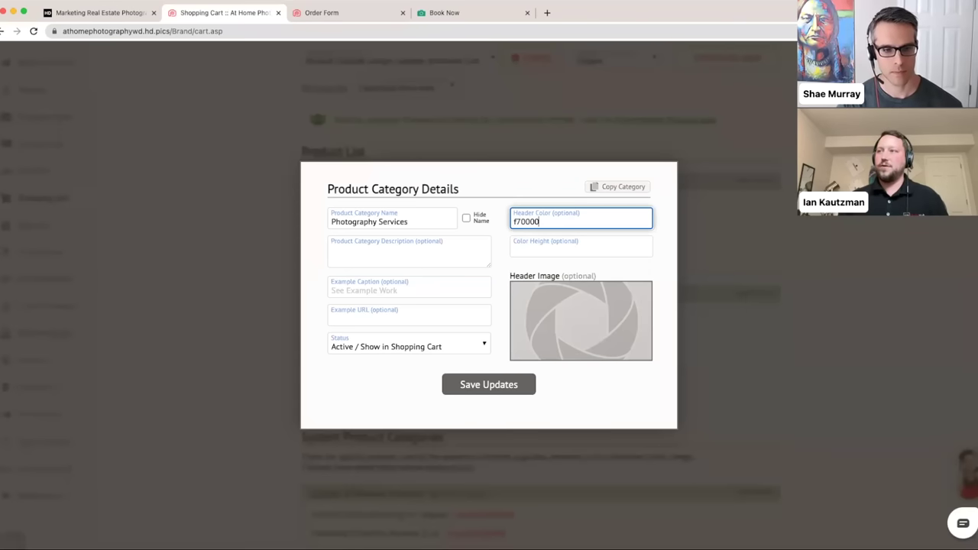
{"action": "type", "text": "0"}
{"action": "key", "text": "super+Left"}
{"action": "type", "text": "#"}
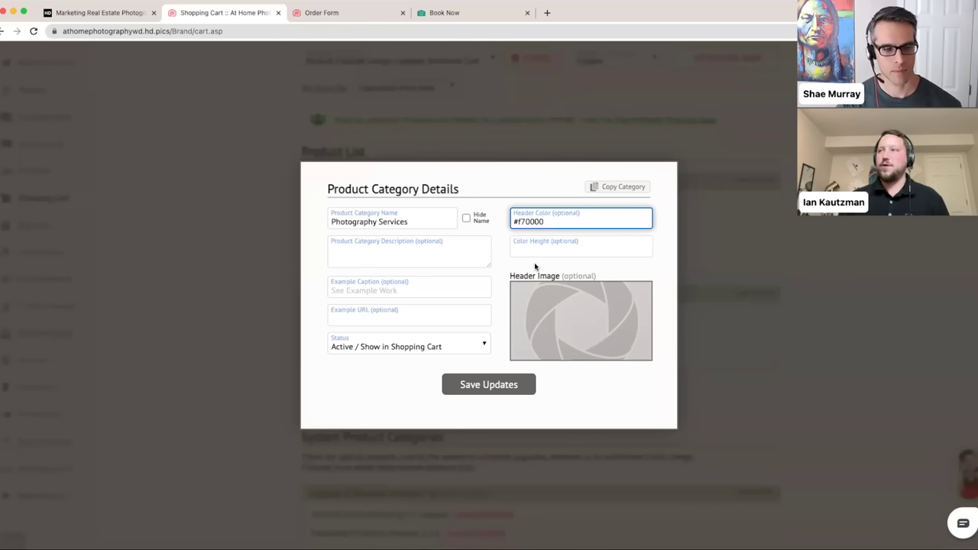
{"action": "left_click", "coordinate": [542, 247]}
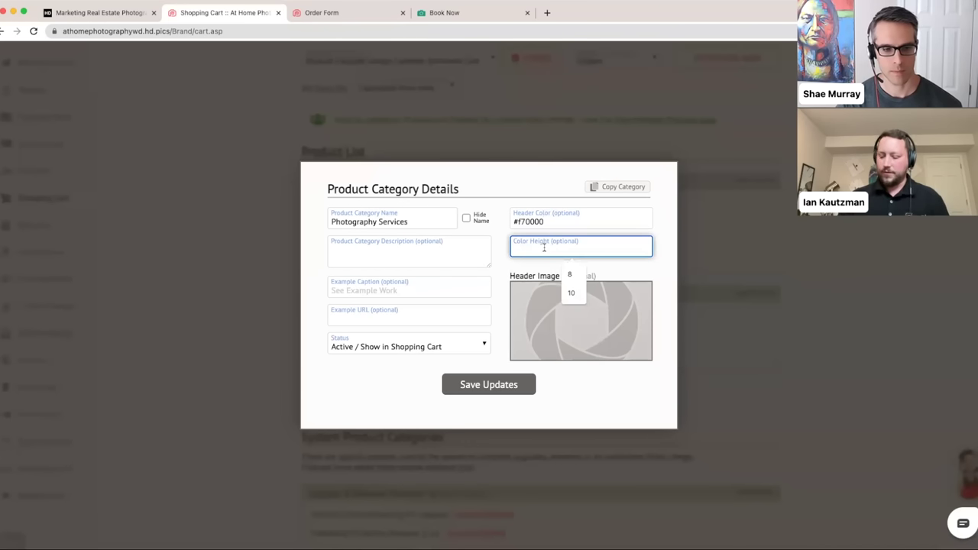
{"action": "type", "text": "10"}
{"action": "left_click", "coordinate": [516, 262]}
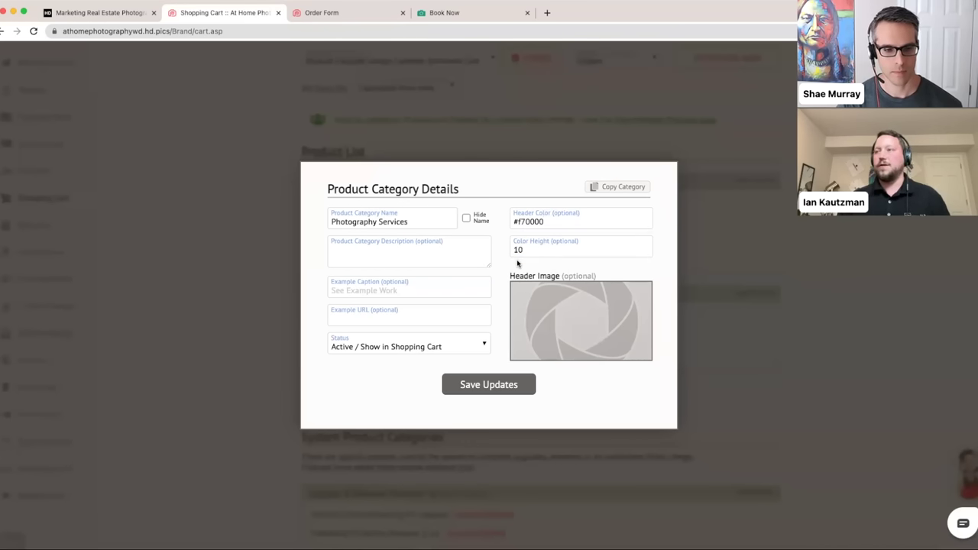
{"action": "left_click", "coordinate": [496, 389]}
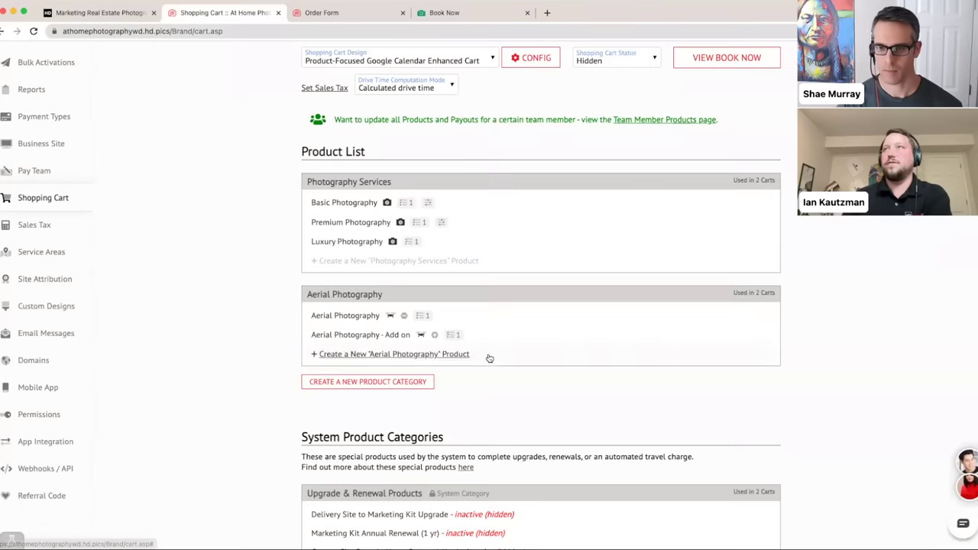
- Preview the Book Now page to check the red Photography Services header bar, then return to the cart settings
{"action": "left_click", "coordinate": [327, 10]}
{"action": "left_click", "coordinate": [221, 15]}
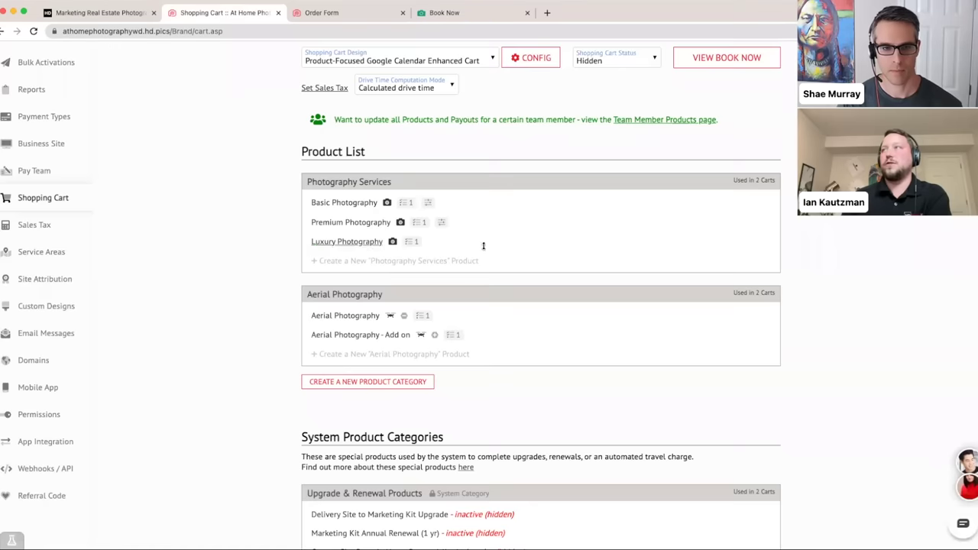
{"action": "scroll", "coordinate": [483, 245], "scroll_direction": "up", "scroll_amount": 3}
{"action": "left_click", "coordinate": [727, 175]}
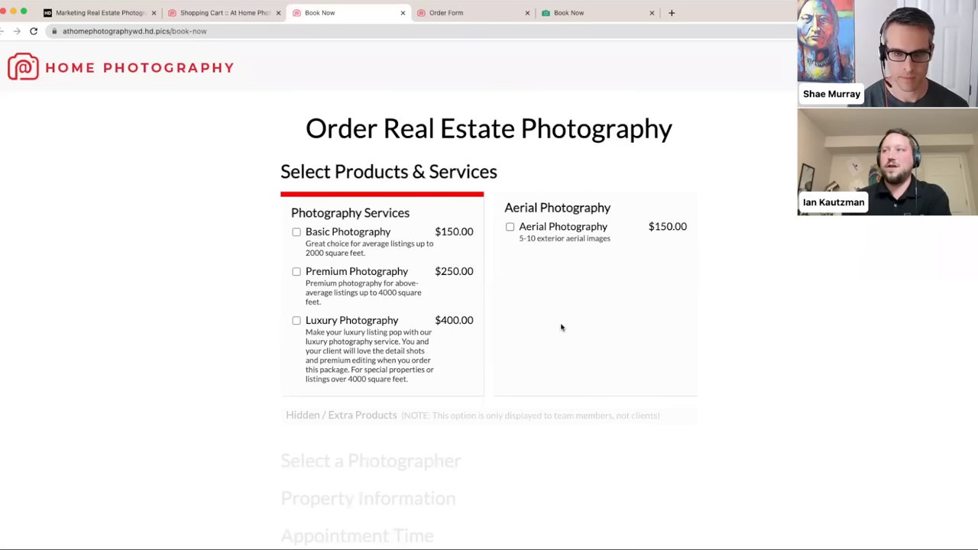
{"action": "left_click", "coordinate": [211, 13]}
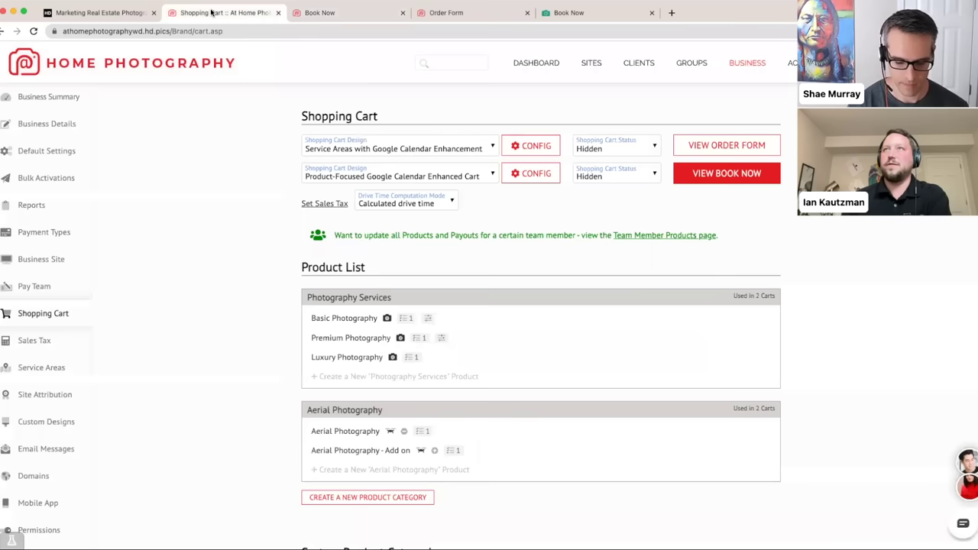
- Clear Photography Services' header colour and height, use the HDR PHOTOS header image, and save
{"action": "left_click", "coordinate": [337, 338]}
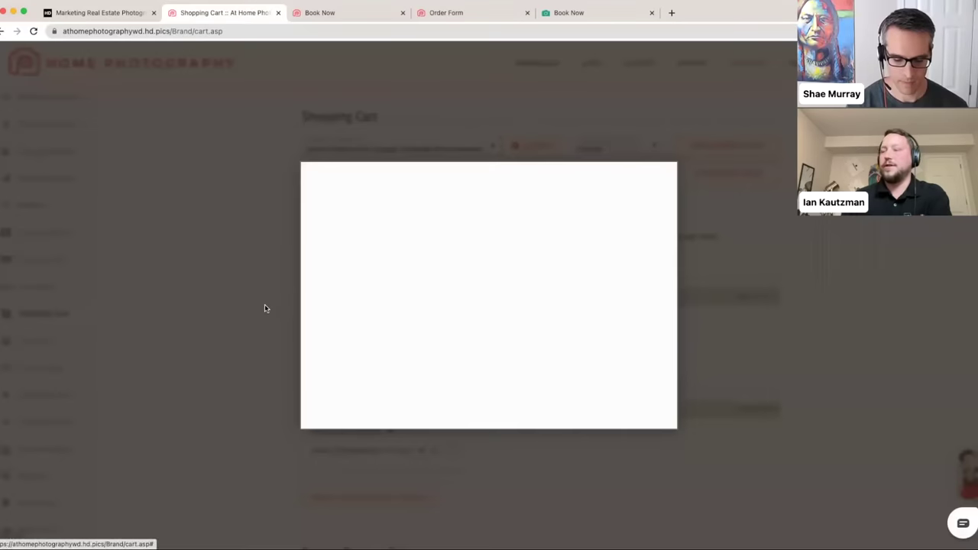
{"action": "left_click_drag", "start_coordinate": [561, 221], "coordinate": [482, 222]}
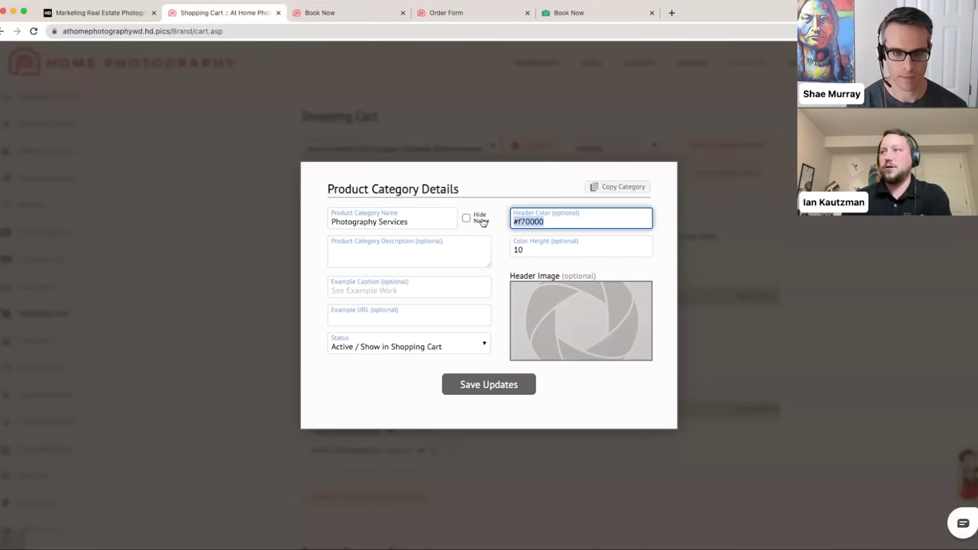
{"action": "key", "text": "BackSpace"}
{"action": "key", "text": "Tab"}
{"action": "key", "text": "BackSpace"}
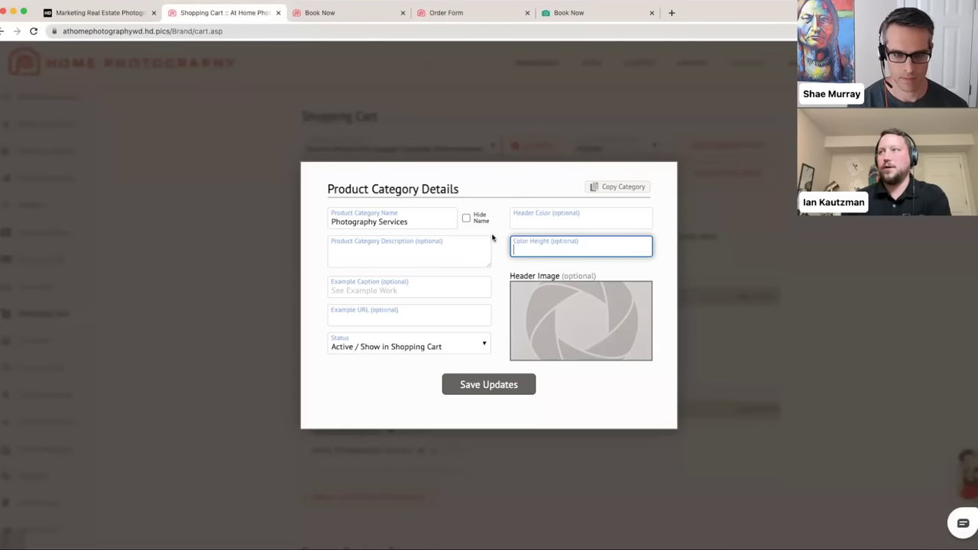
{"action": "left_click", "coordinate": [494, 233]}
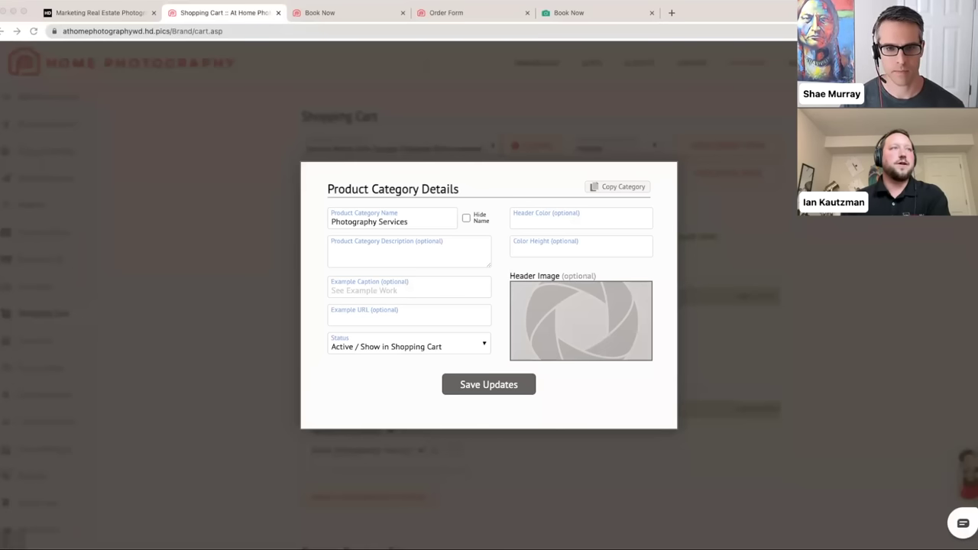
{"action": "left_click_drag", "start_coordinate": [42, 245], "coordinate": [604, 324]}
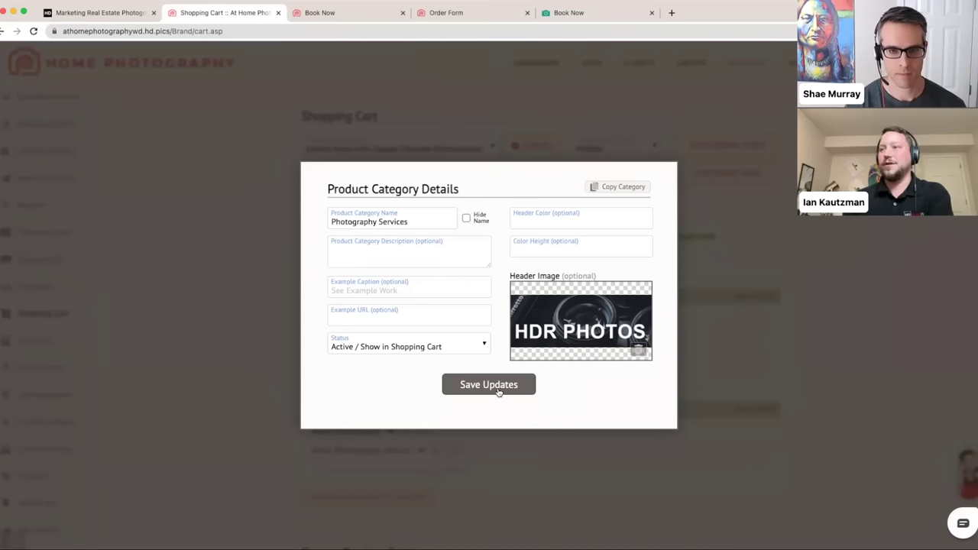
{"action": "left_click", "coordinate": [497, 388]}
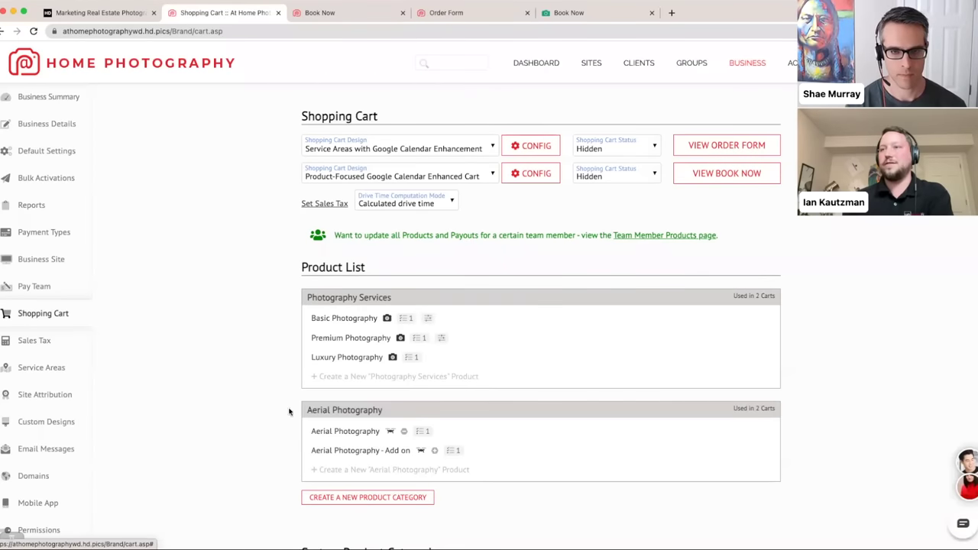
- Save the Aerial Photography category with its AERIAL header image and open a Book Now preview
{"action": "left_click", "coordinate": [343, 410]}
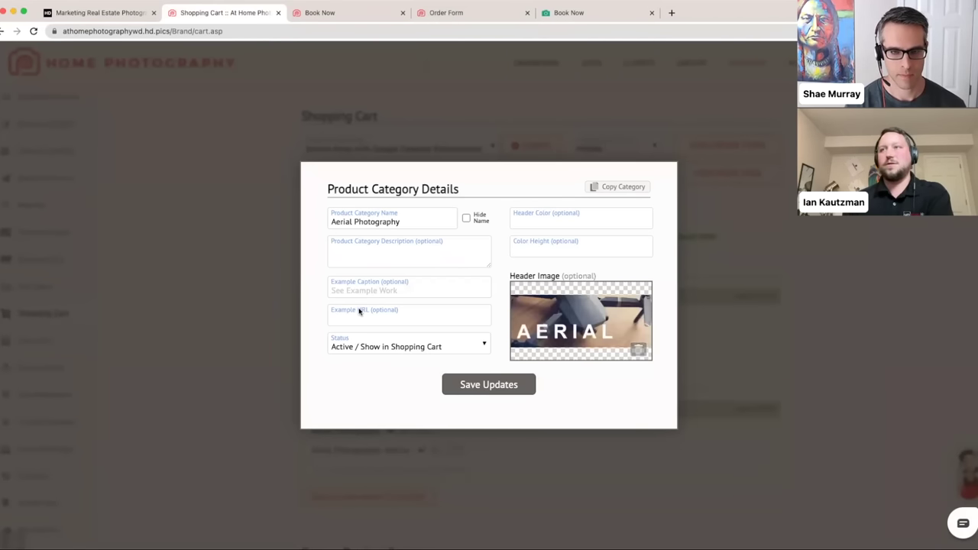
{"action": "left_click", "coordinate": [466, 387]}
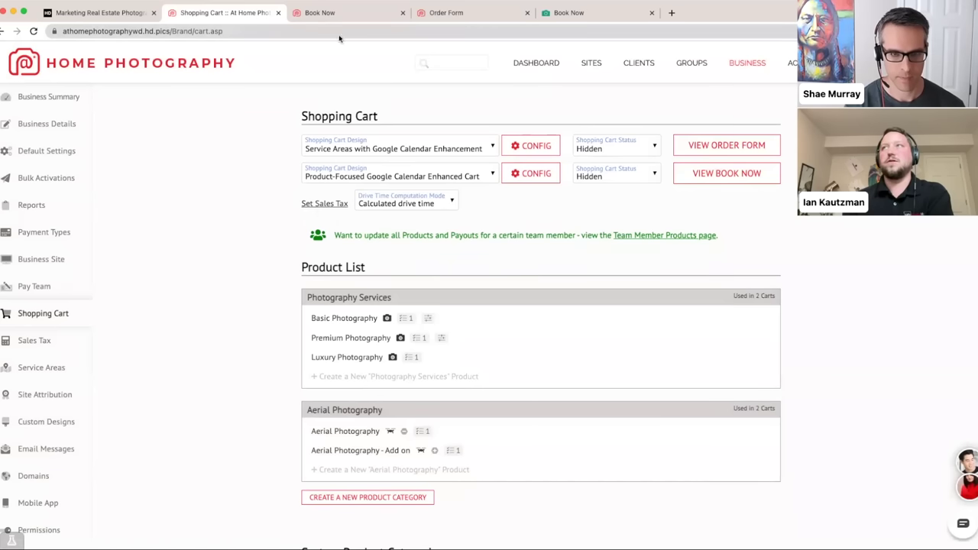
{"action": "left_click", "coordinate": [713, 181]}
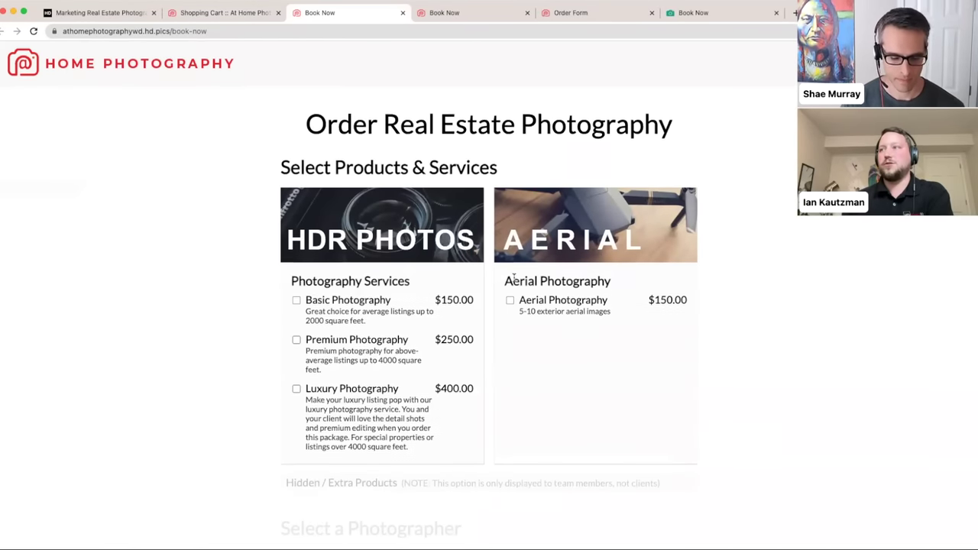
- Check the HDR PHOTOS and AERIAL banners on the Book Now page, then go back to the Shopping Cart tab
{"action": "scroll", "coordinate": [513, 277], "scroll_direction": "down", "scroll_amount": 1}
{"action": "scroll", "coordinate": [500, 275], "scroll_direction": "down", "scroll_amount": 2}
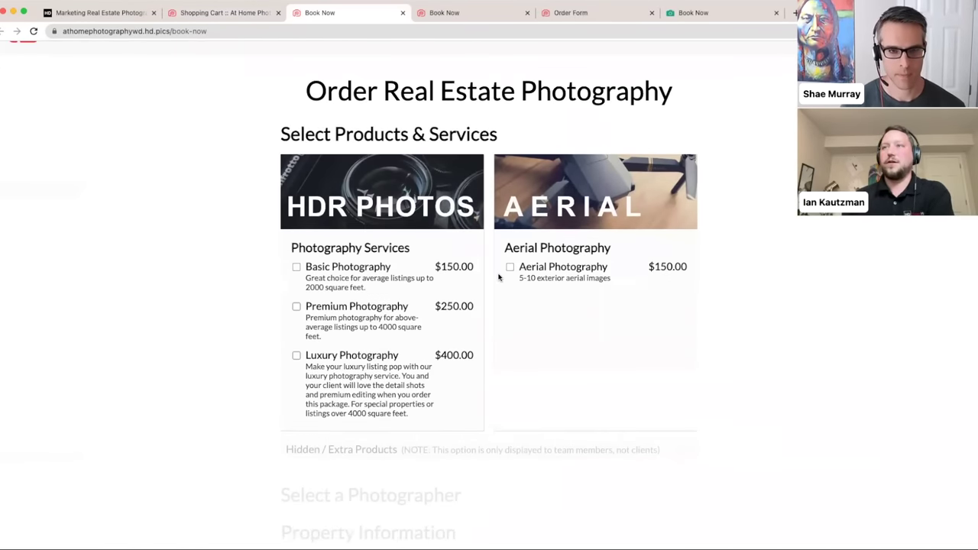
{"action": "scroll", "coordinate": [500, 278], "scroll_direction": "up", "scroll_amount": 1}
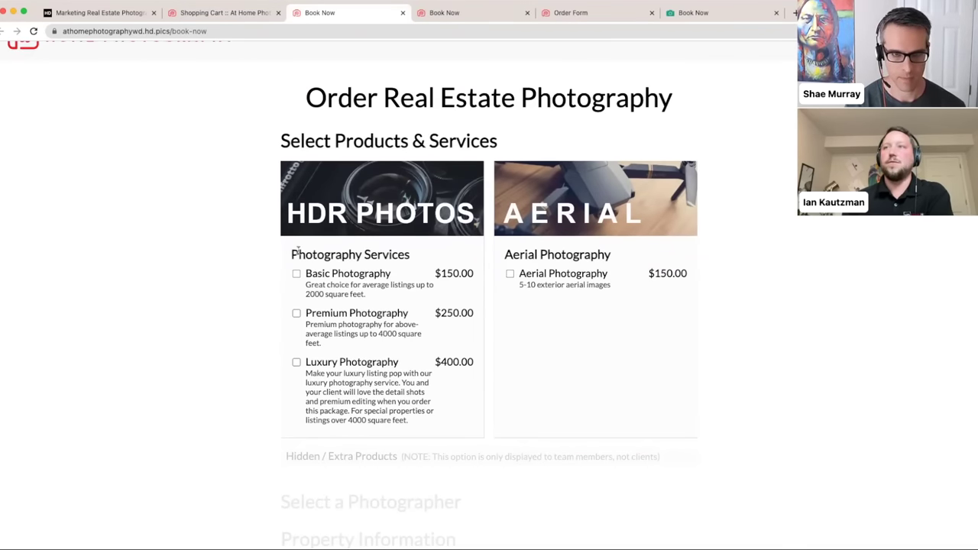
{"action": "left_click_drag", "start_coordinate": [292, 255], "coordinate": [405, 254]}
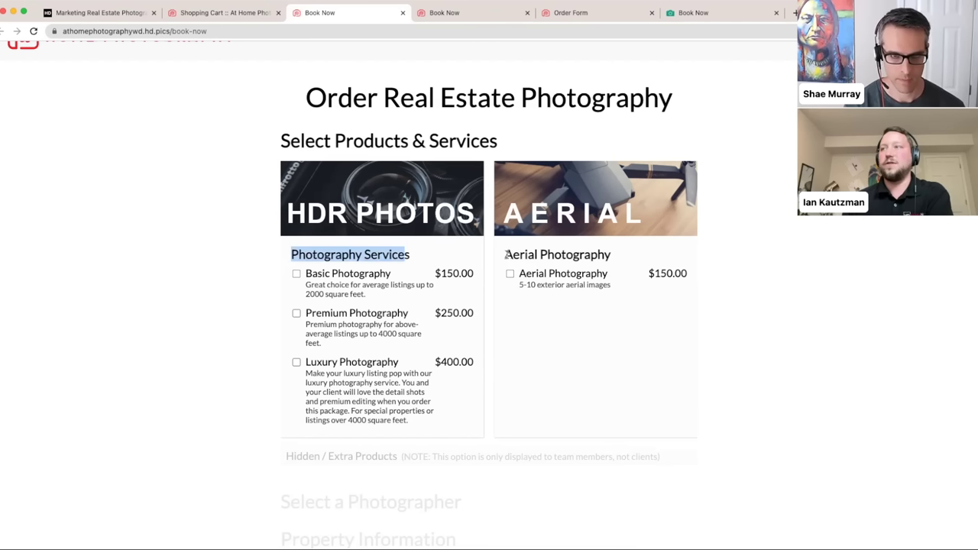
{"action": "left_click_drag", "start_coordinate": [504, 255], "coordinate": [604, 256]}
{"action": "left_click", "coordinate": [613, 257]}
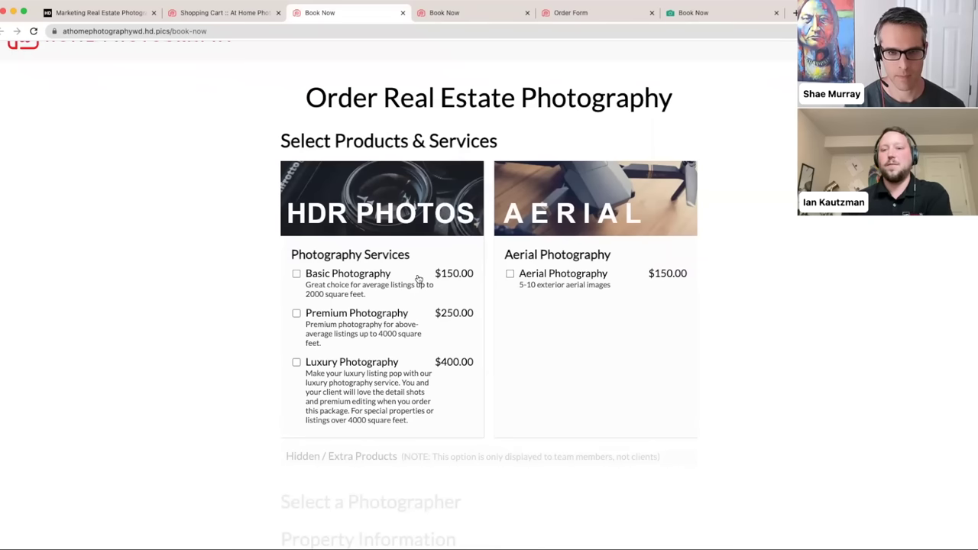
{"action": "left_click", "coordinate": [218, 14]}
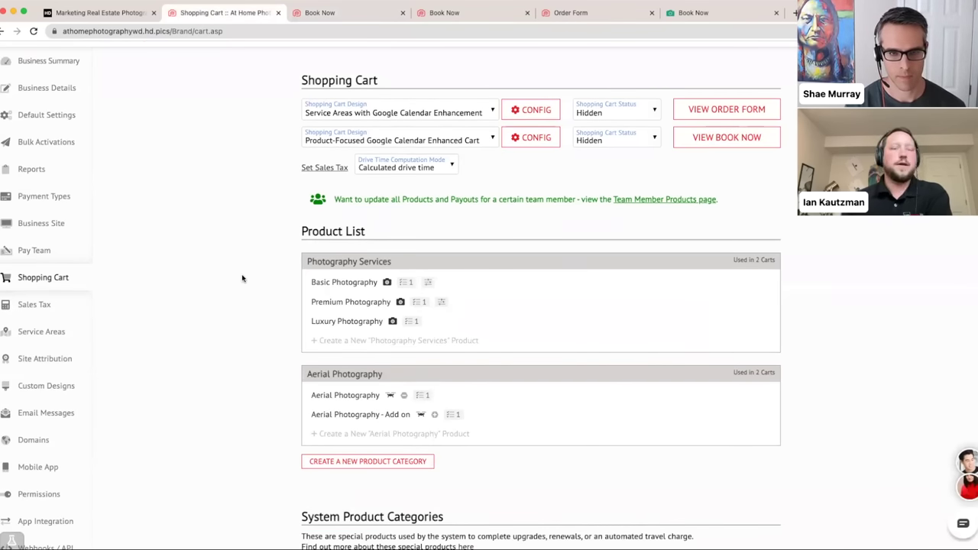
- Move Luxury Photography above Premium and Basic Photography in the Photography Services list
{"action": "scroll", "coordinate": [243, 279], "scroll_direction": "down", "scroll_amount": 1}
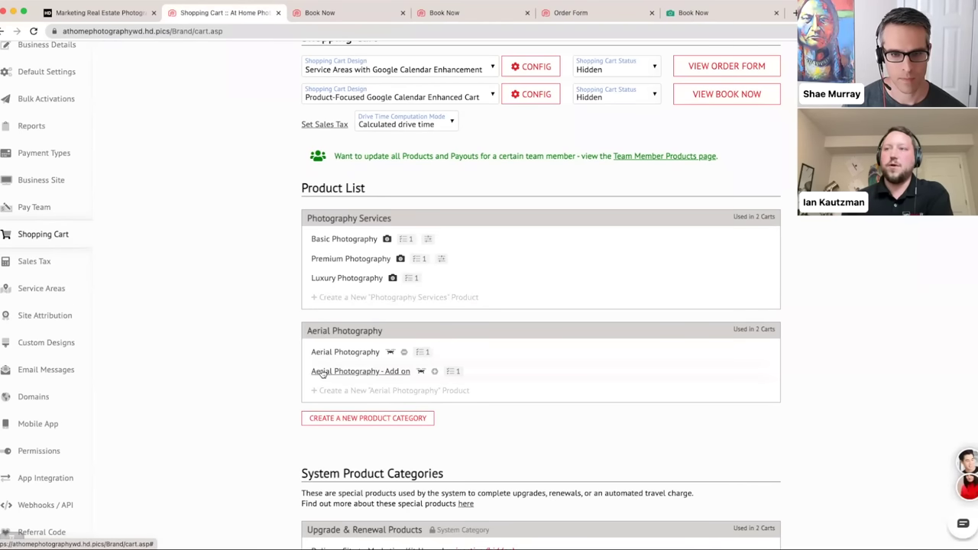
{"action": "left_click_drag", "start_coordinate": [404, 331], "coordinate": [442, 342]}
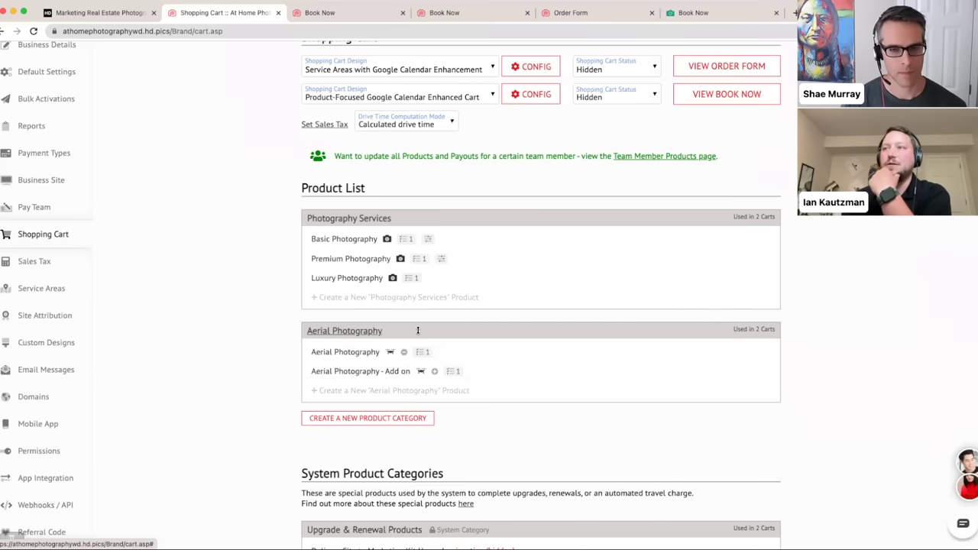
{"action": "left_click_drag", "start_coordinate": [366, 280], "coordinate": [357, 251]}
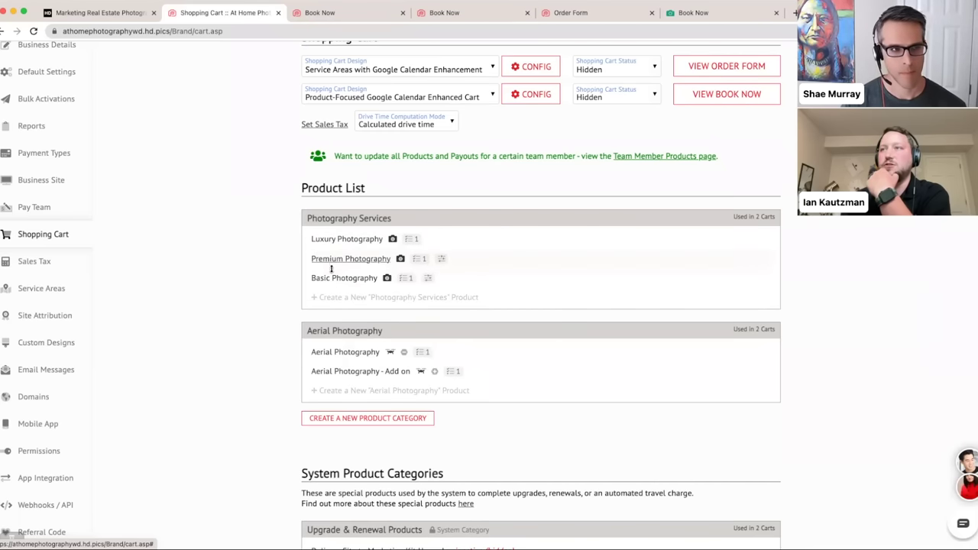
- Reload the Book Now page to confirm Luxury Photography is listed first, then close the extra Book Now tab
{"action": "left_click", "coordinate": [447, 15]}
{"action": "left_click", "coordinate": [333, 31]}
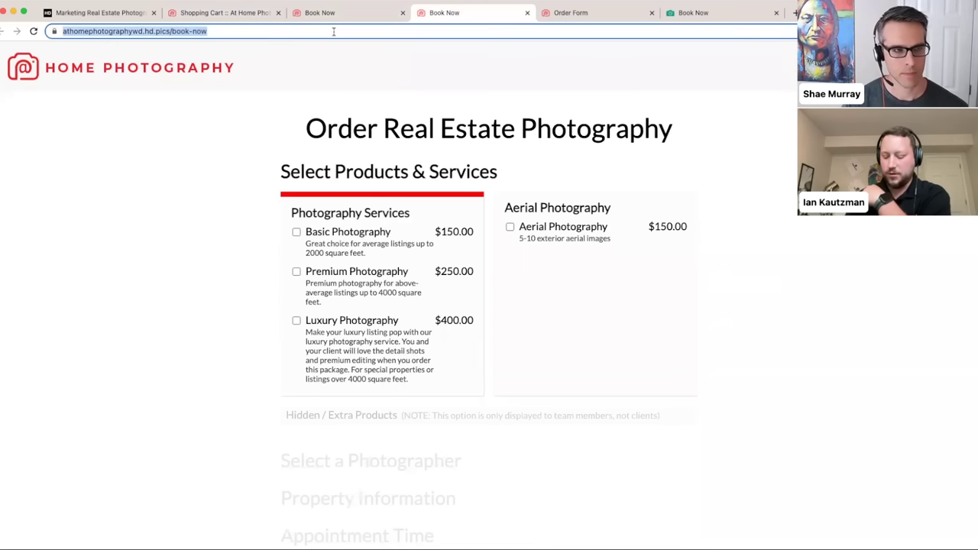
{"action": "key", "text": "Return"}
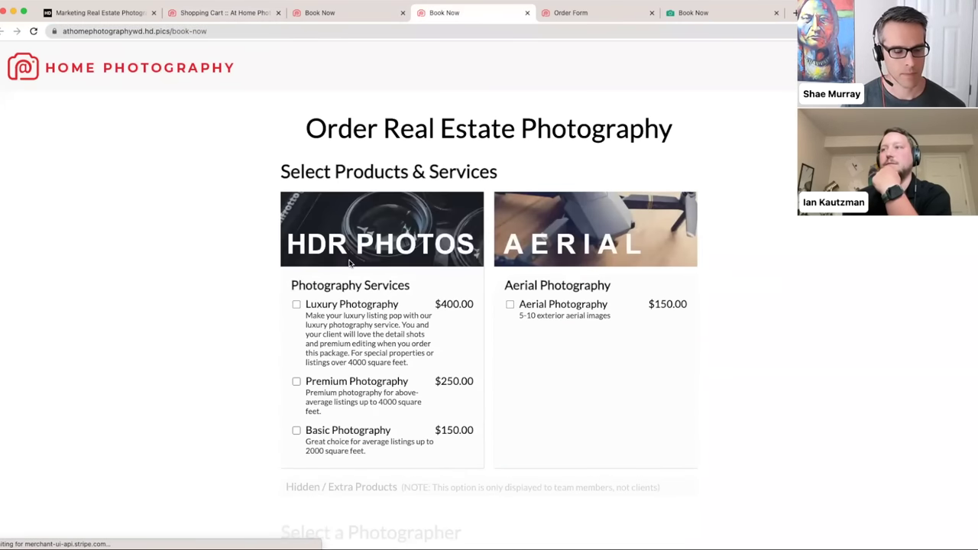
{"action": "left_click", "coordinate": [359, 15]}
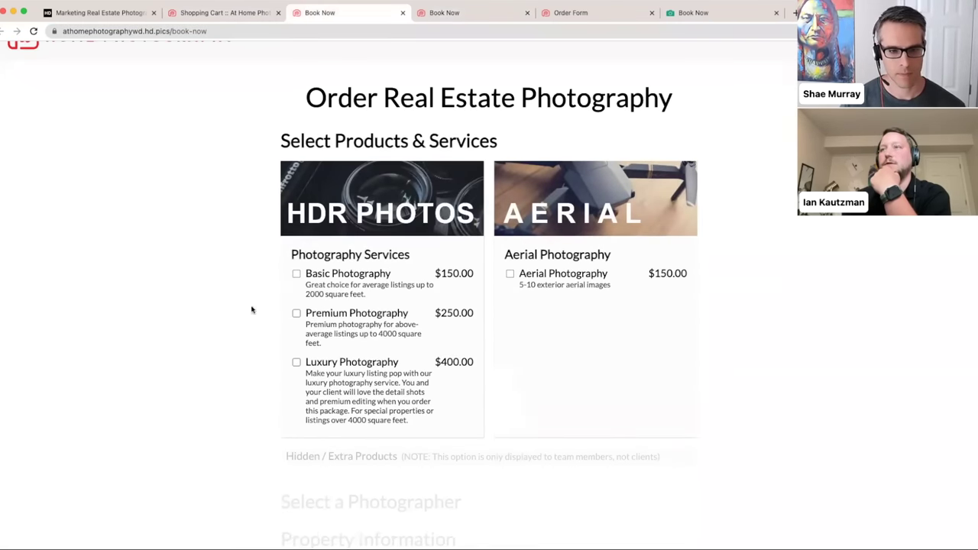
{"action": "left_click", "coordinate": [214, 13]}
{"action": "left_click", "coordinate": [402, 13]}
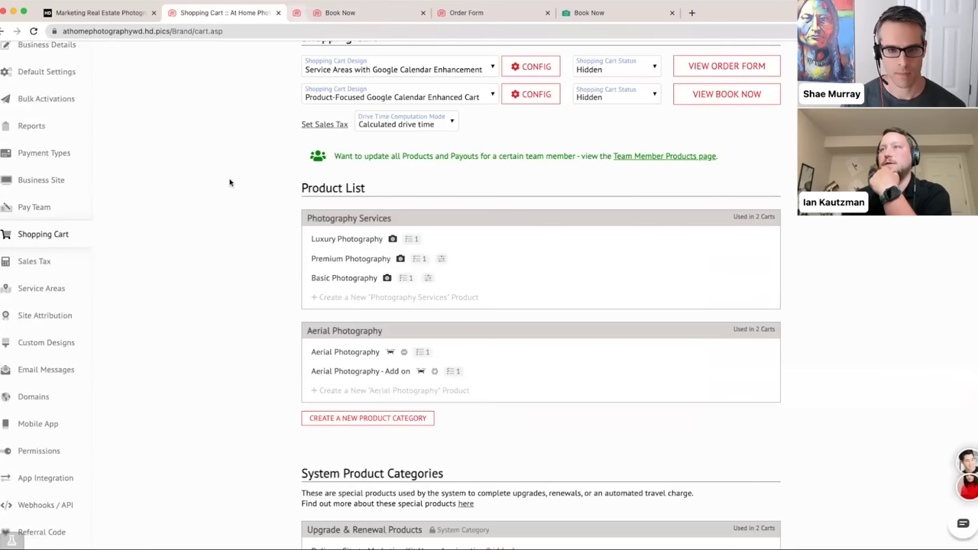
- Create a new Photography Services product named Add 10 Photos
{"action": "scroll", "coordinate": [352, 283], "scroll_direction": "down", "scroll_amount": 1}
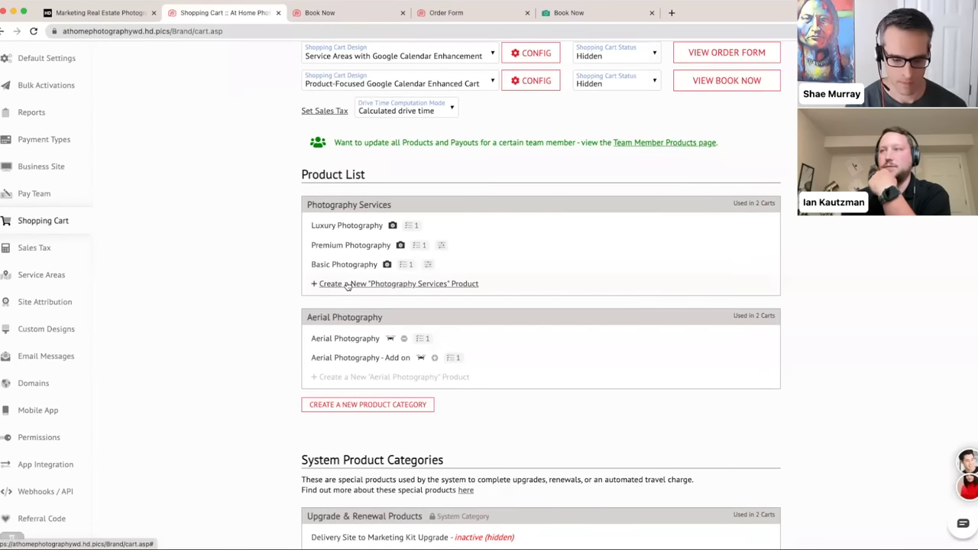
{"action": "left_click", "coordinate": [347, 284]}
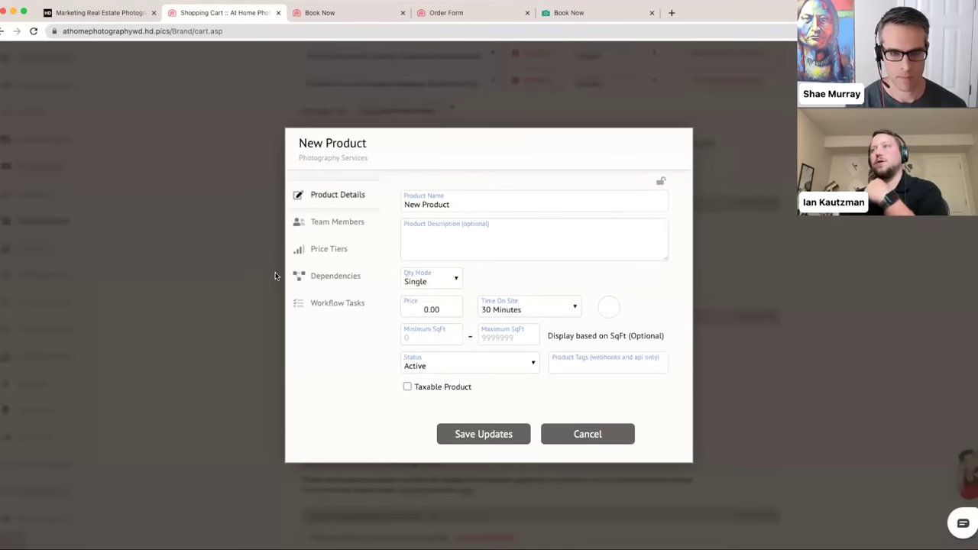
{"action": "left_click_drag", "start_coordinate": [476, 203], "coordinate": [343, 203]}
{"action": "key", "text": "BackSpace"}
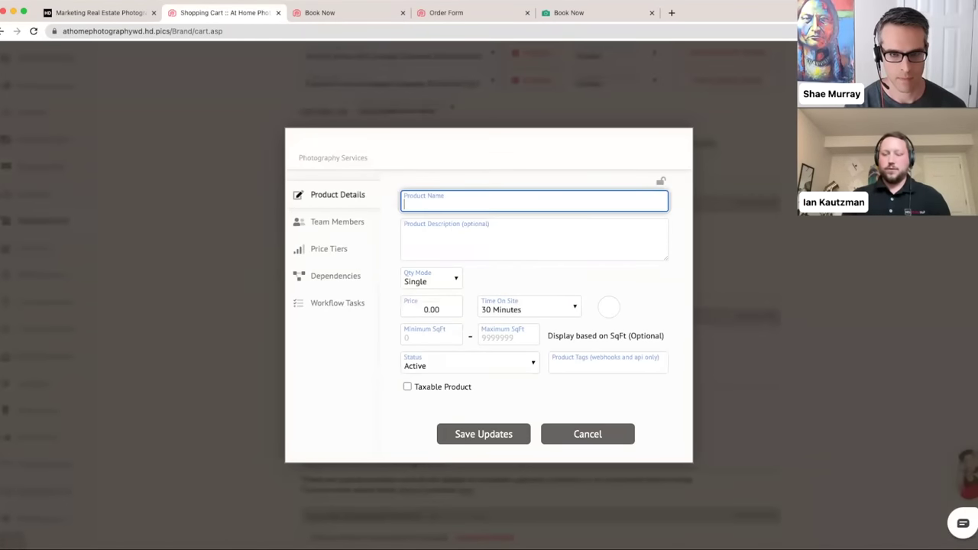
{"action": "type", "text": "Add 10"}
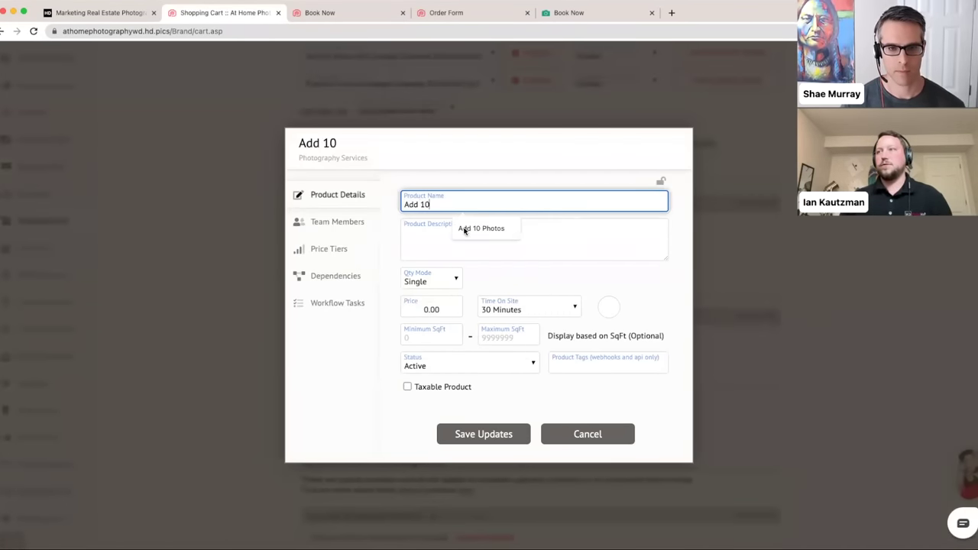
{"action": "left_click", "coordinate": [465, 228]}
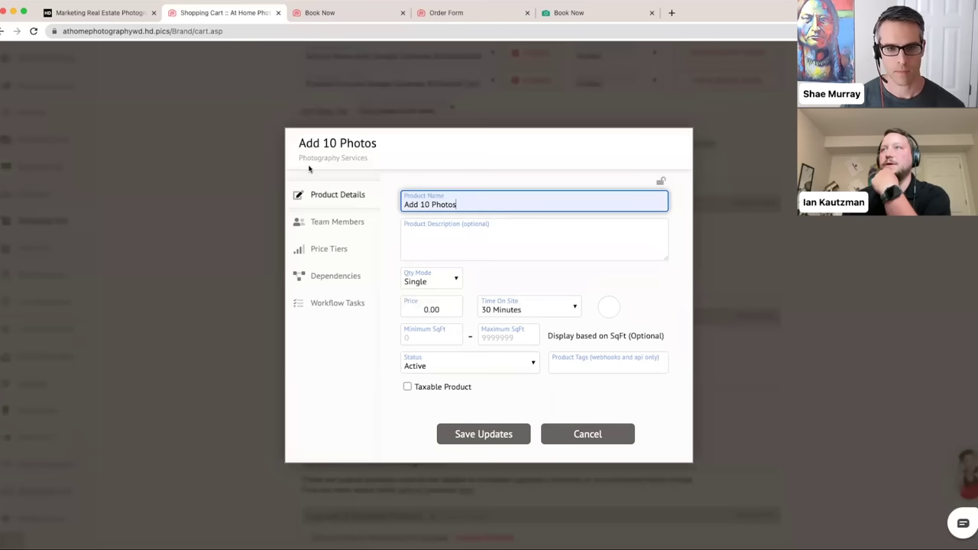
- Give it the description "Add 10 additional photos to any package." and price 90.00
{"action": "left_click", "coordinate": [428, 249]}
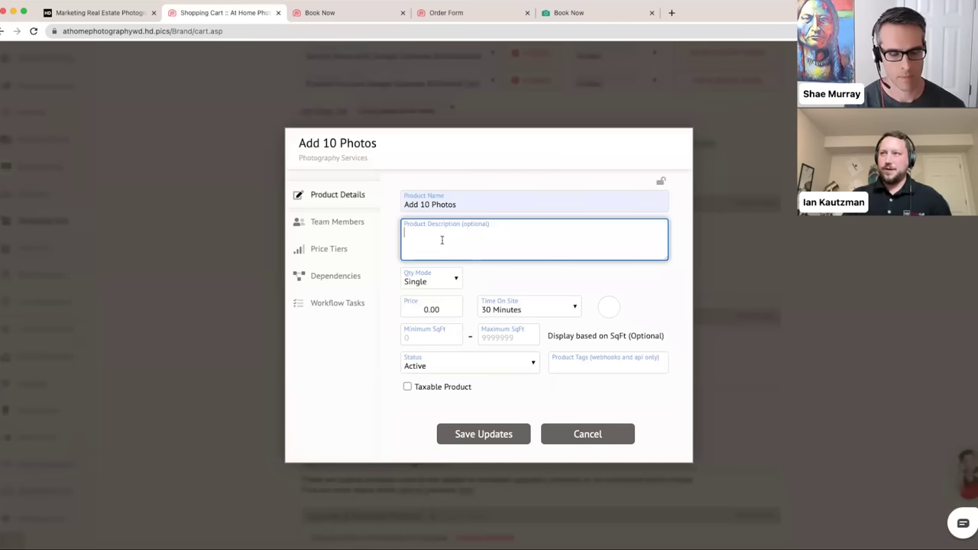
{"action": "type", "text": "d "}
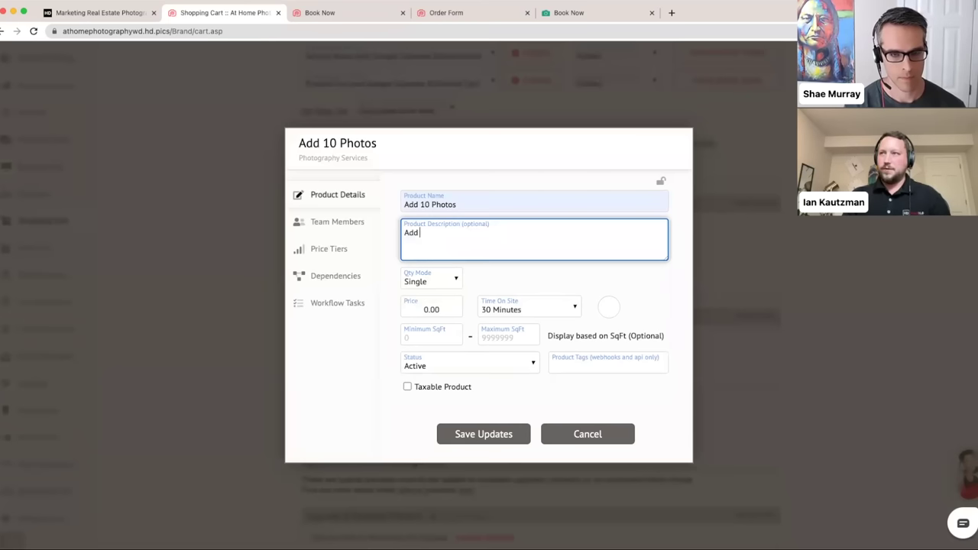
{"action": "type", "text": "10 additional pho"}
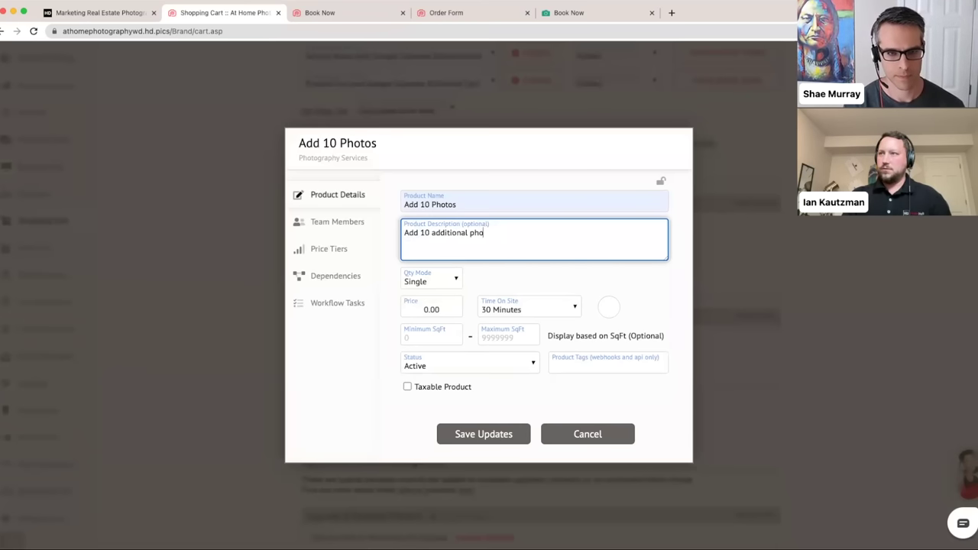
{"action": "type", "text": "tos to any package."}
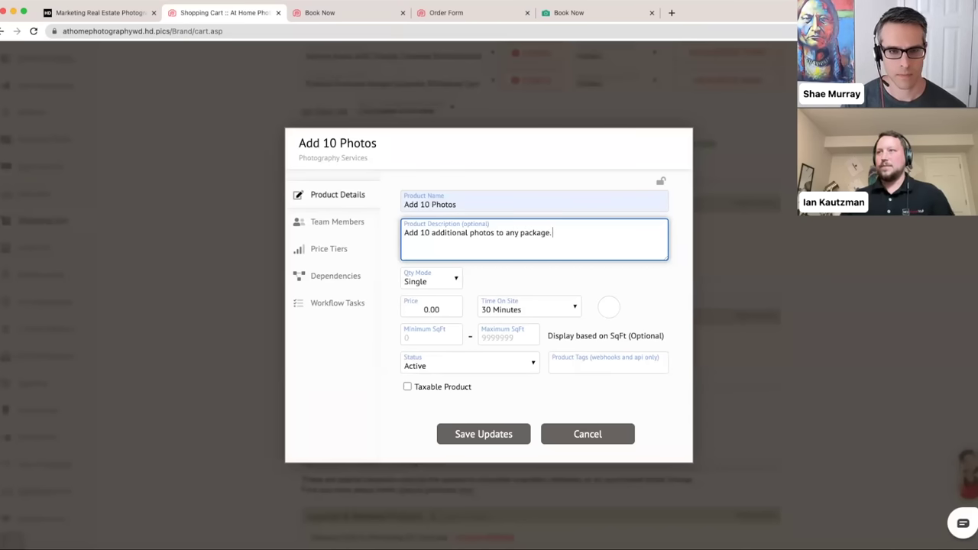
{"action": "left_click", "coordinate": [423, 311]}
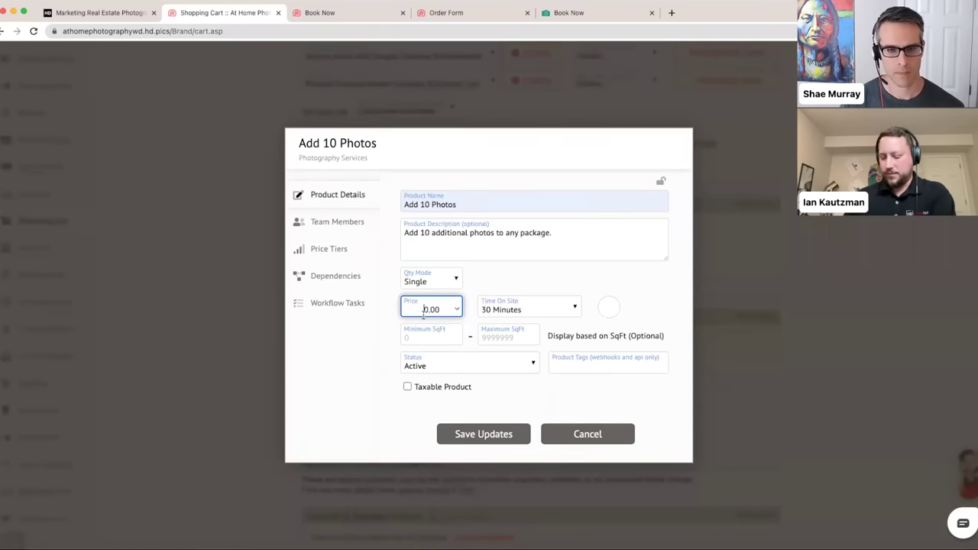
{"action": "type", "text": "90.00"}
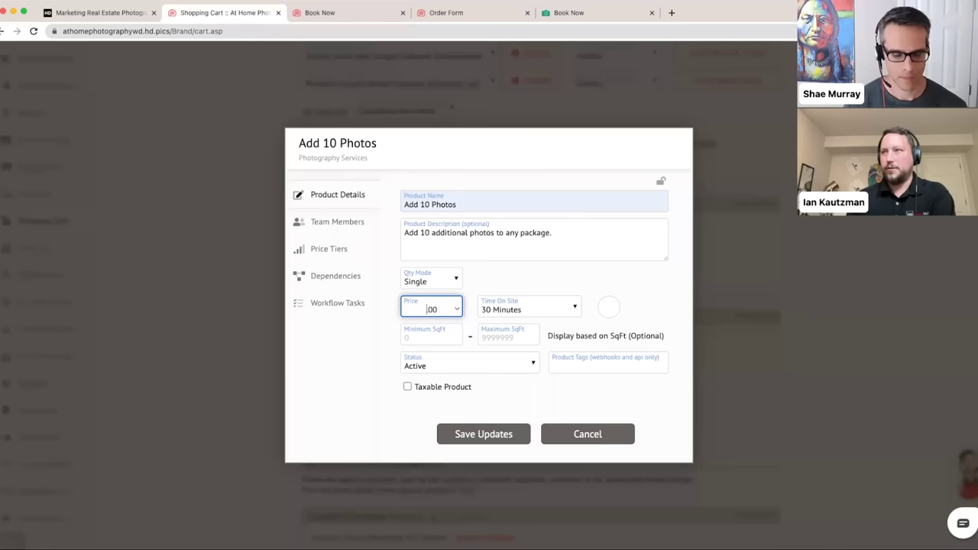
{"action": "left_click", "coordinate": [572, 273]}
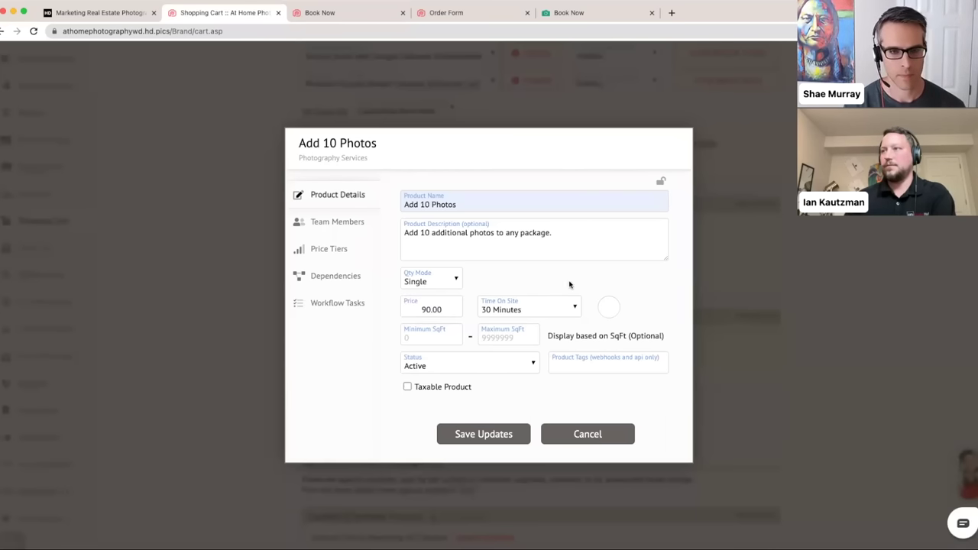
{"action": "left_click", "coordinate": [608, 308]}
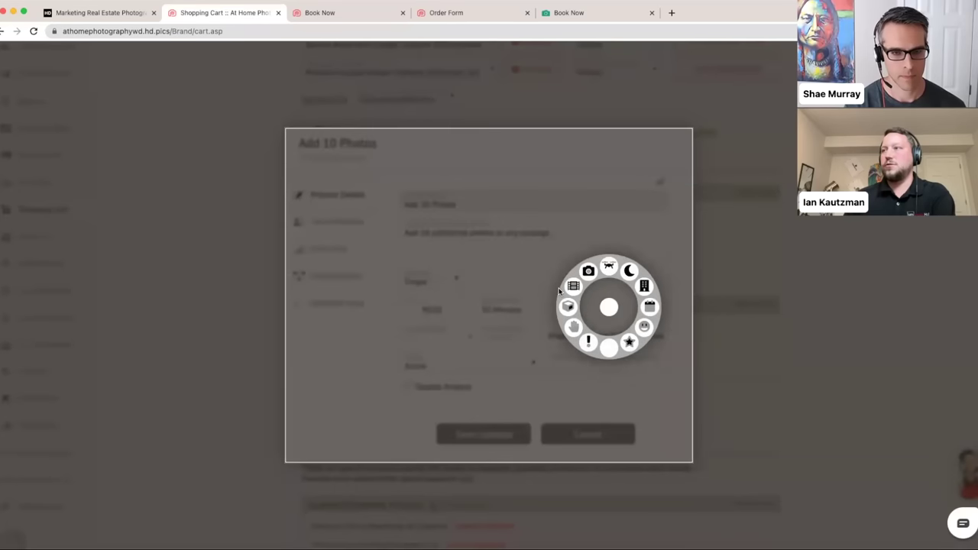
- Keep time on site at 30 Minutes and give Add 10 Photos the camera icon
{"action": "left_click", "coordinate": [534, 280]}
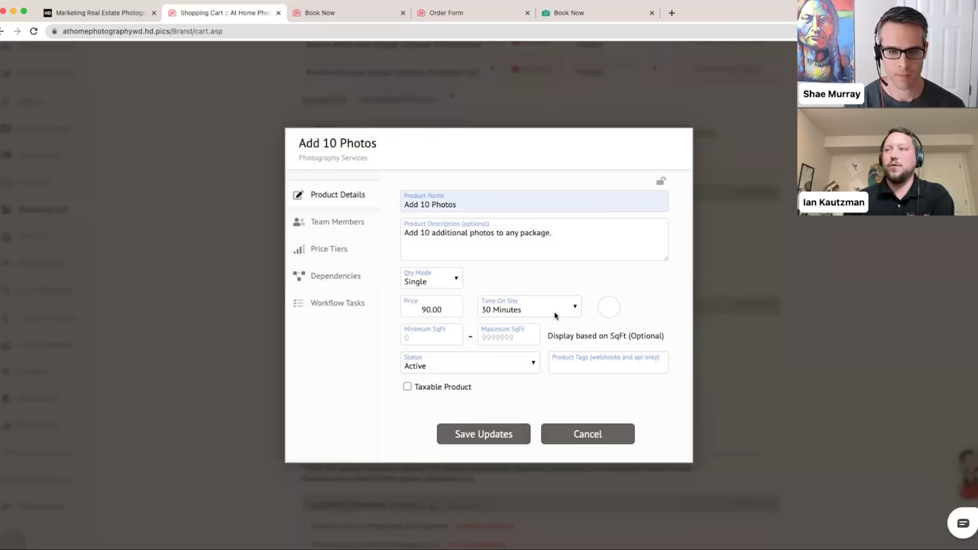
{"action": "left_click", "coordinate": [554, 315]}
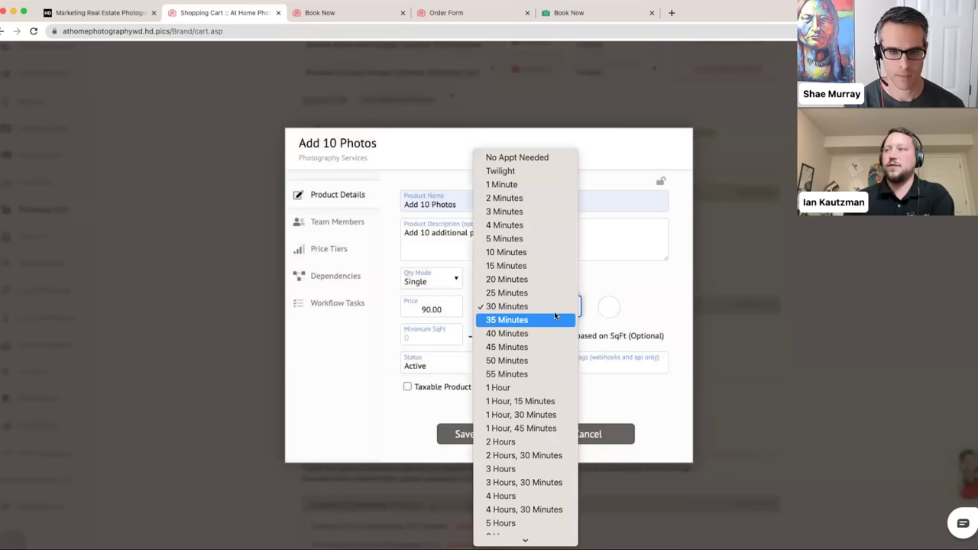
{"action": "left_click", "coordinate": [596, 289]}
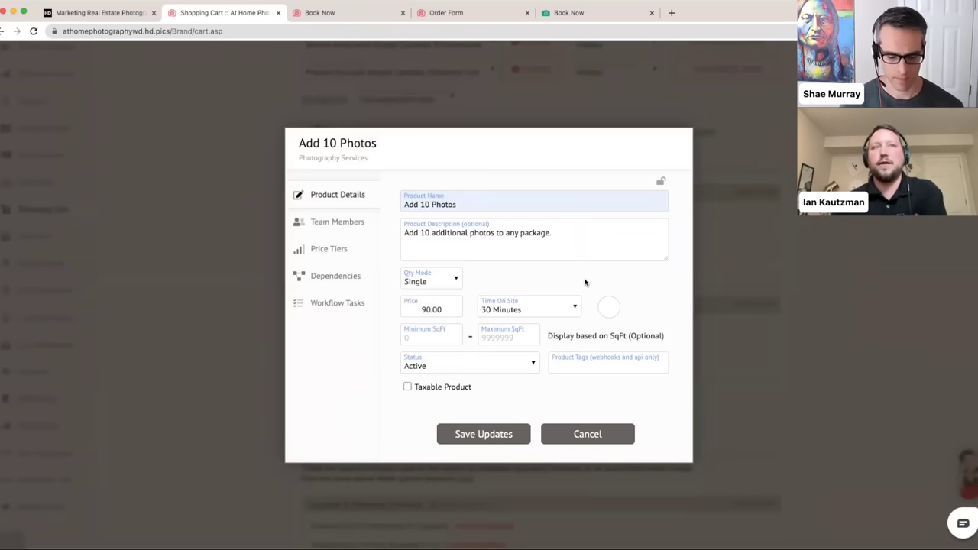
{"action": "scroll", "coordinate": [543, 316], "scroll_direction": "down", "scroll_amount": 1}
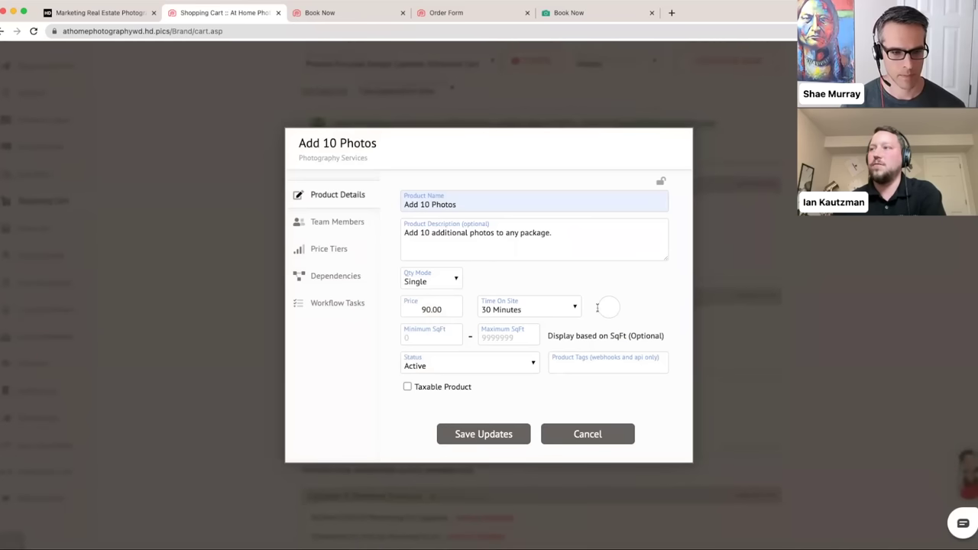
{"action": "left_click", "coordinate": [608, 308]}
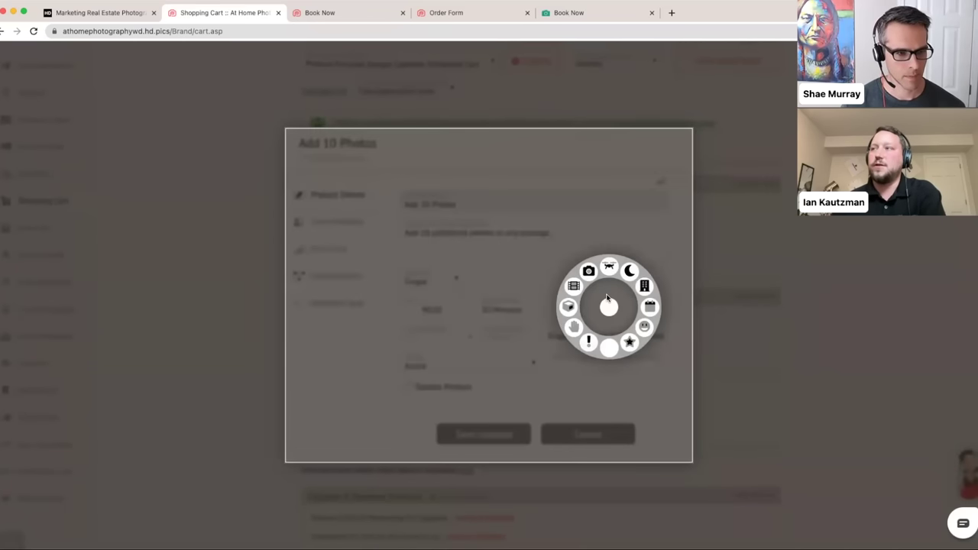
{"action": "left_click", "coordinate": [588, 271]}
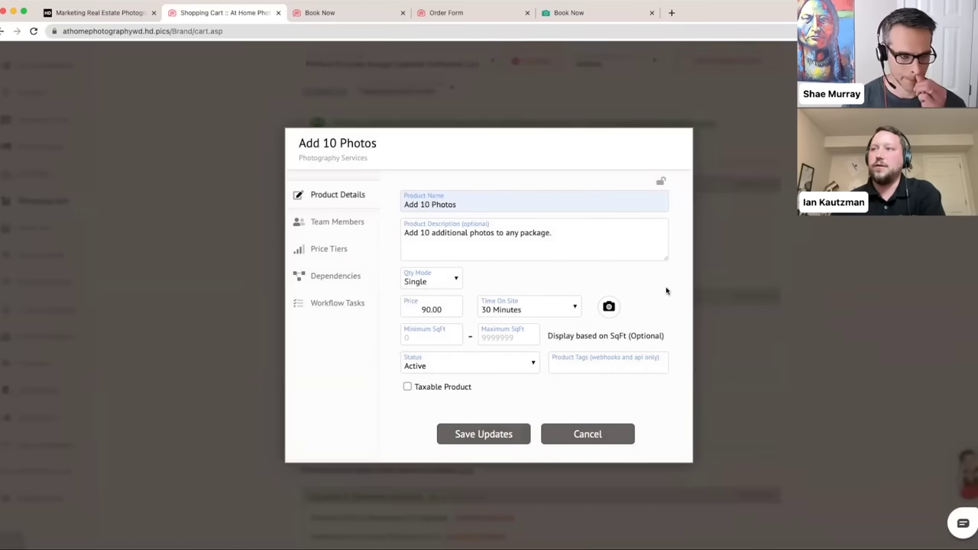
{"action": "scroll", "coordinate": [575, 363], "scroll_direction": "down", "scroll_amount": 1}
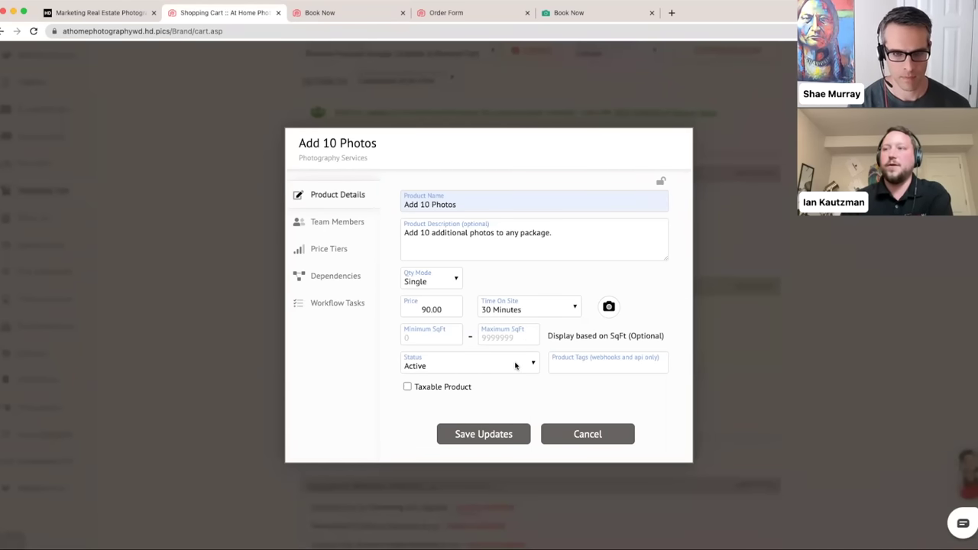
{"action": "left_click", "coordinate": [472, 368]}
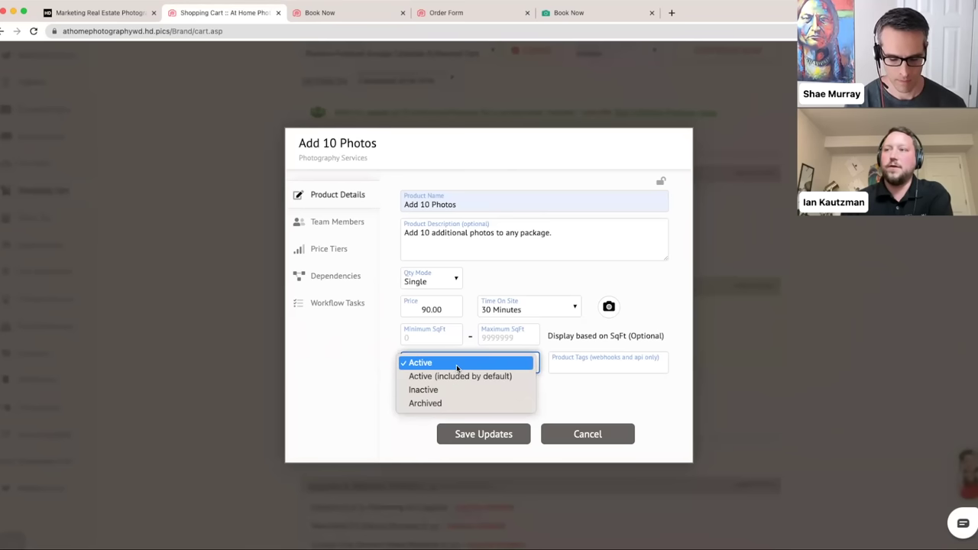
{"action": "left_click", "coordinate": [457, 365]}
{"action": "left_click", "coordinate": [534, 392]}
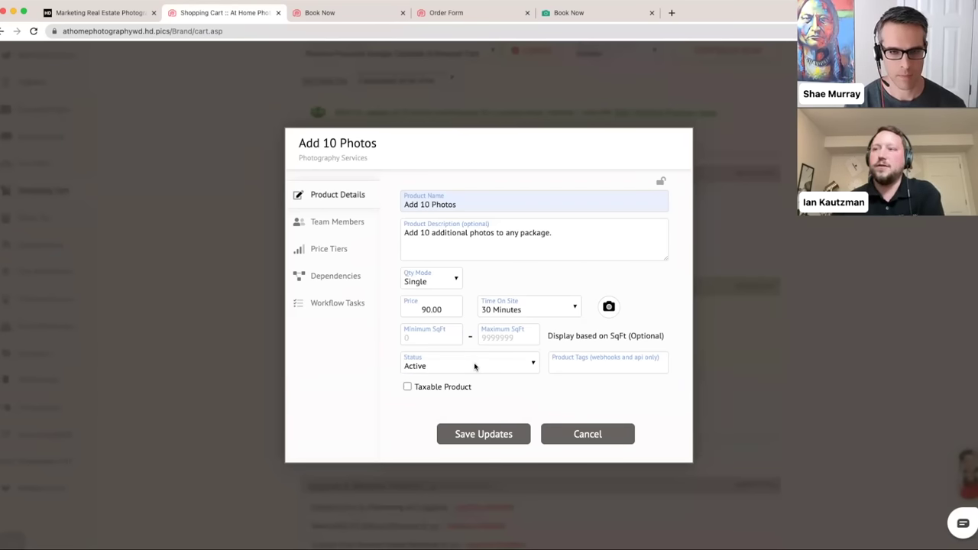
{"action": "left_click", "coordinate": [511, 368]}
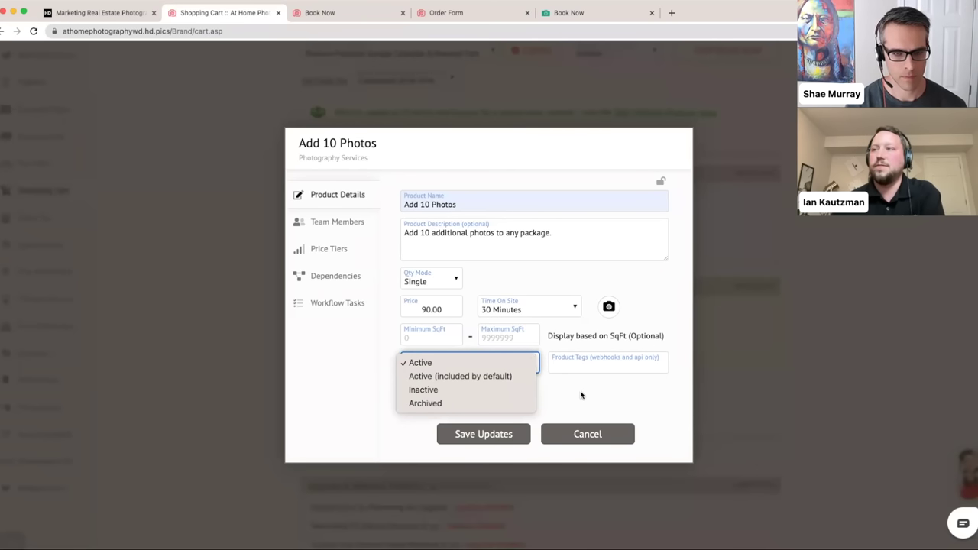
{"action": "left_click", "coordinate": [581, 396]}
{"action": "left_click", "coordinate": [448, 309]}
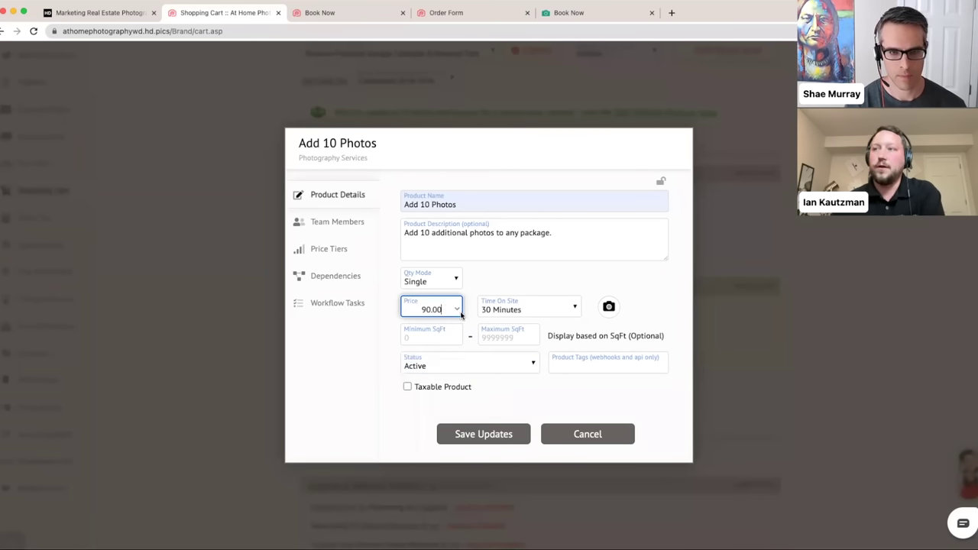
- Review the Price field's Show as FREE/Hide Product options, leaving the price at 90.00
{"action": "left_click", "coordinate": [457, 310]}
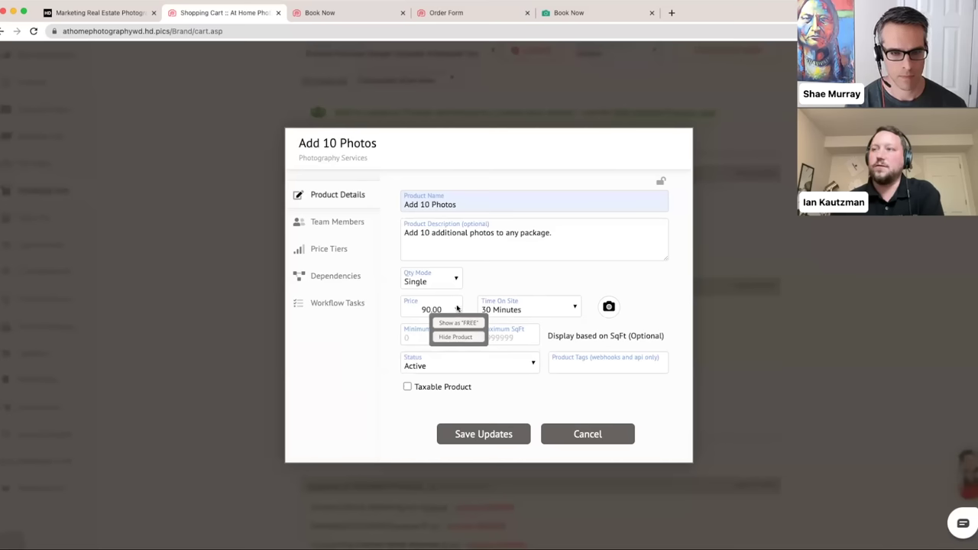
{"action": "left_click", "coordinate": [457, 309]}
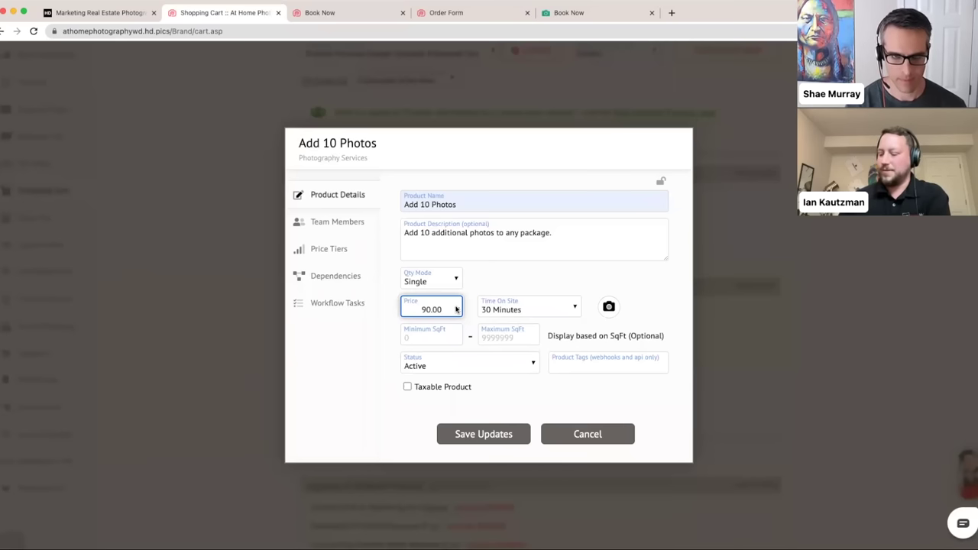
{"action": "left_click", "coordinate": [458, 310]}
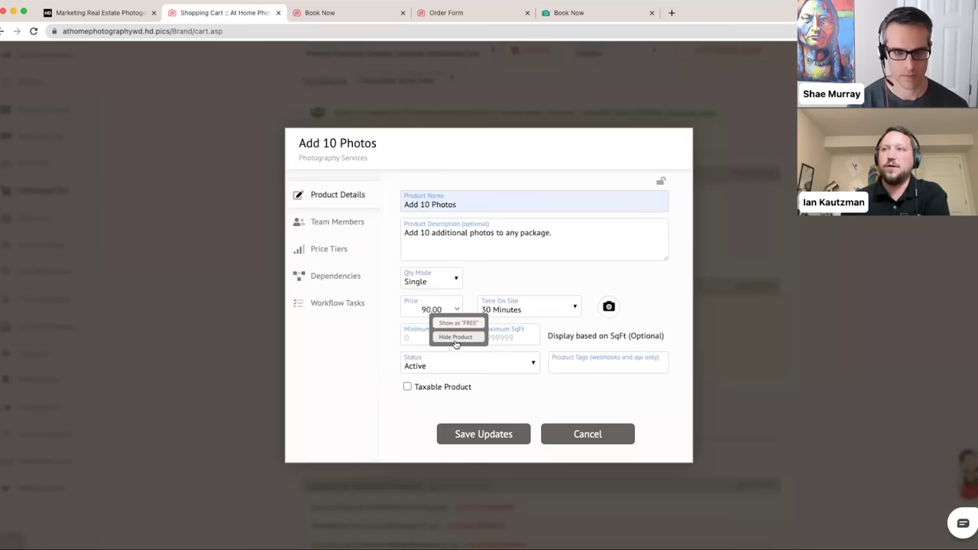
{"action": "left_click", "coordinate": [457, 299]}
{"action": "left_click", "coordinate": [486, 281]}
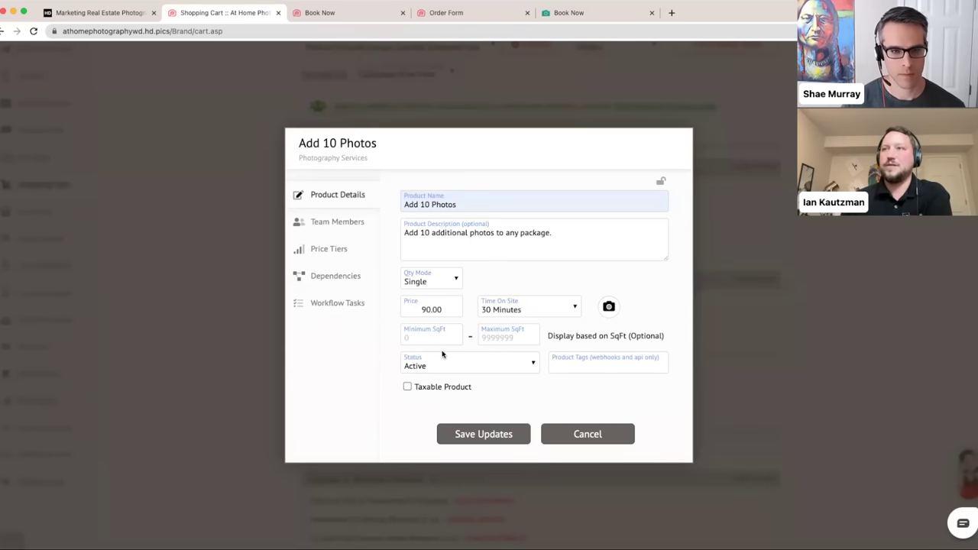
{"action": "left_click", "coordinate": [342, 233]}
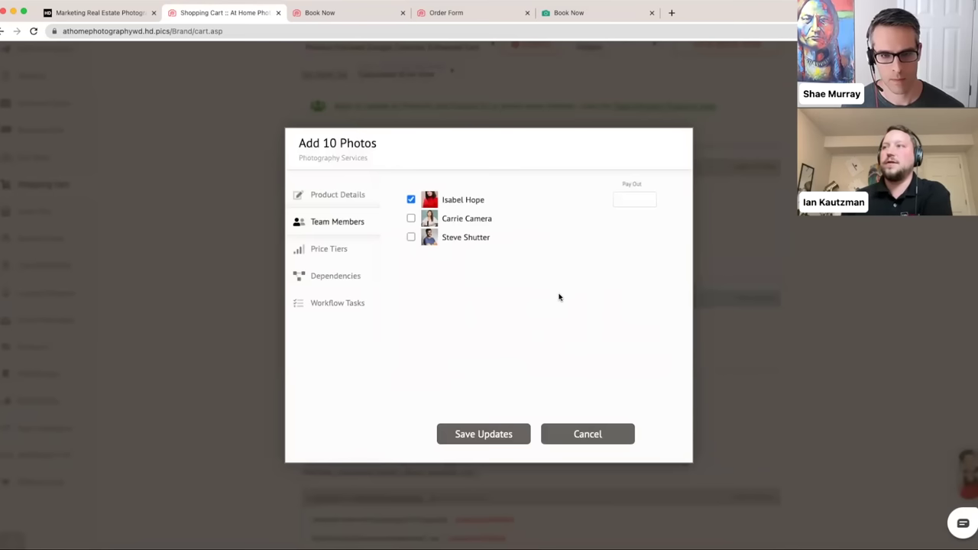
- Assign the second and third photographers to Add 10 Photos and begin entering their payouts
{"action": "left_click", "coordinate": [411, 220]}
{"action": "left_click", "coordinate": [412, 237]}
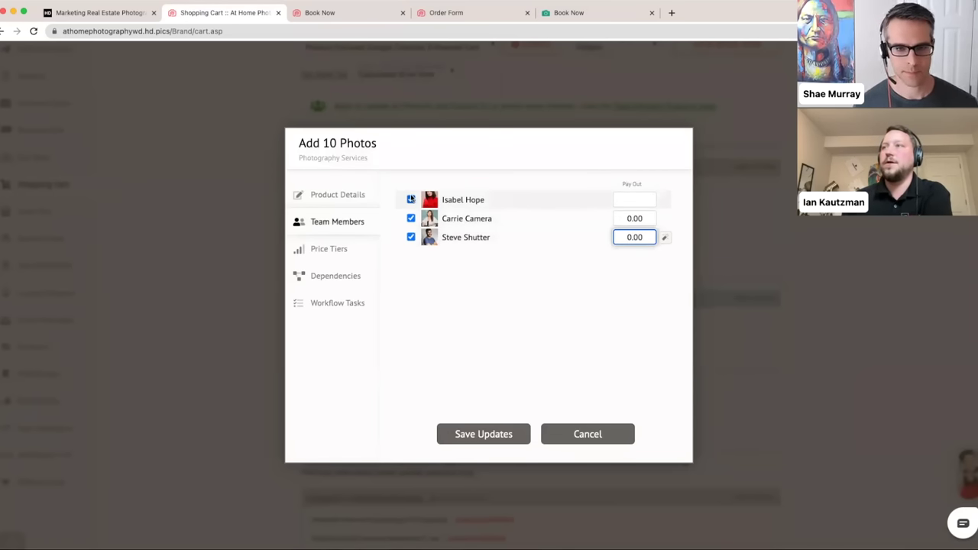
{"action": "left_click", "coordinate": [630, 220]}
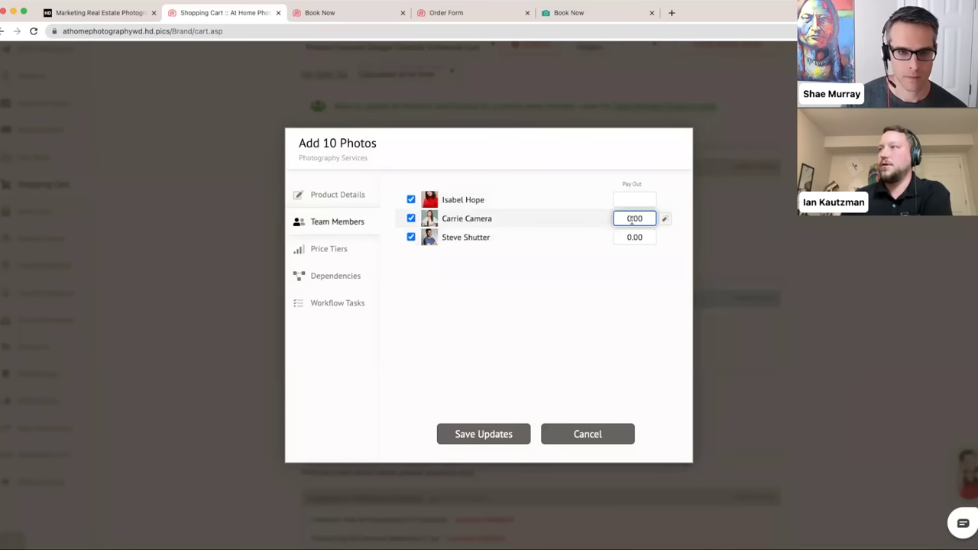
{"action": "type", "text": "6"}
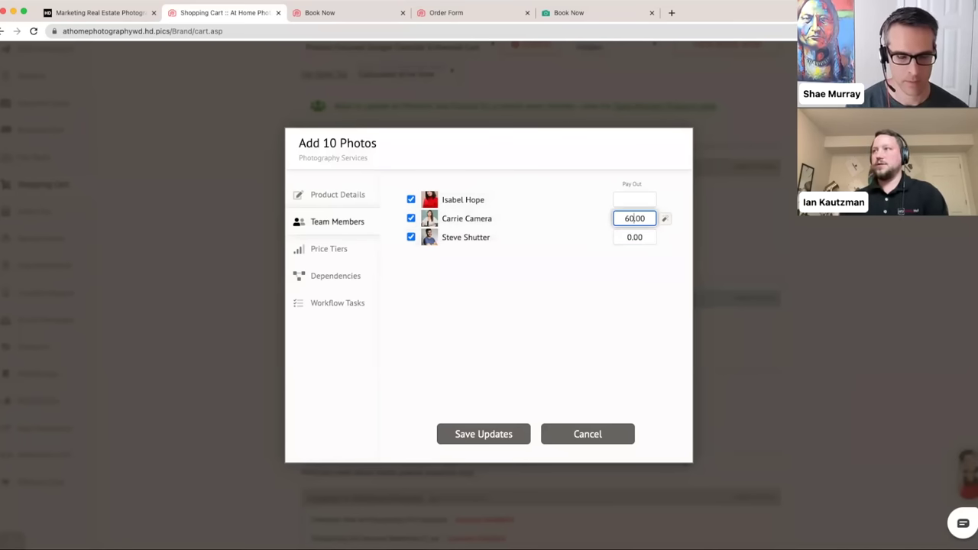
{"action": "left_click", "coordinate": [627, 236]}
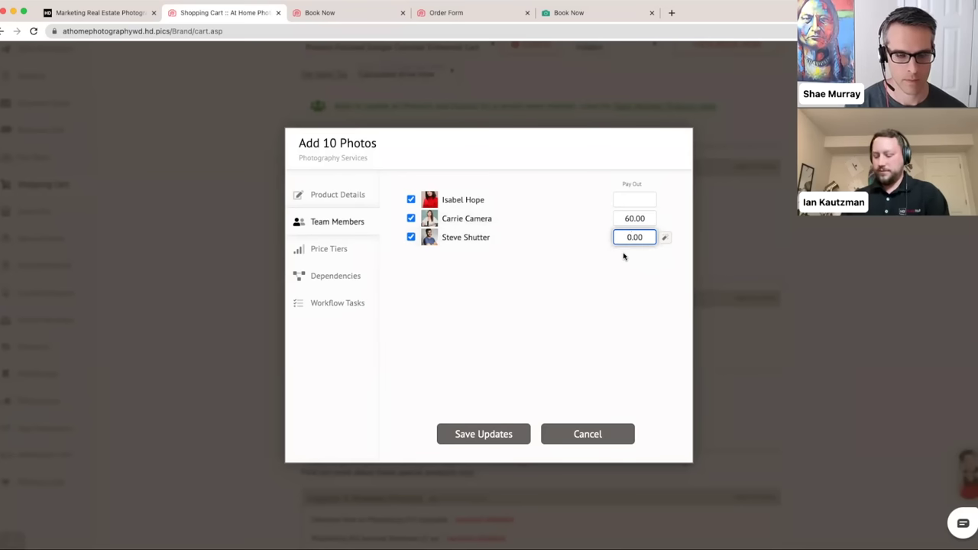
{"action": "key", "text": "Delete"}
{"action": "type", "text": "60"}
{"action": "left_click", "coordinate": [543, 301]}
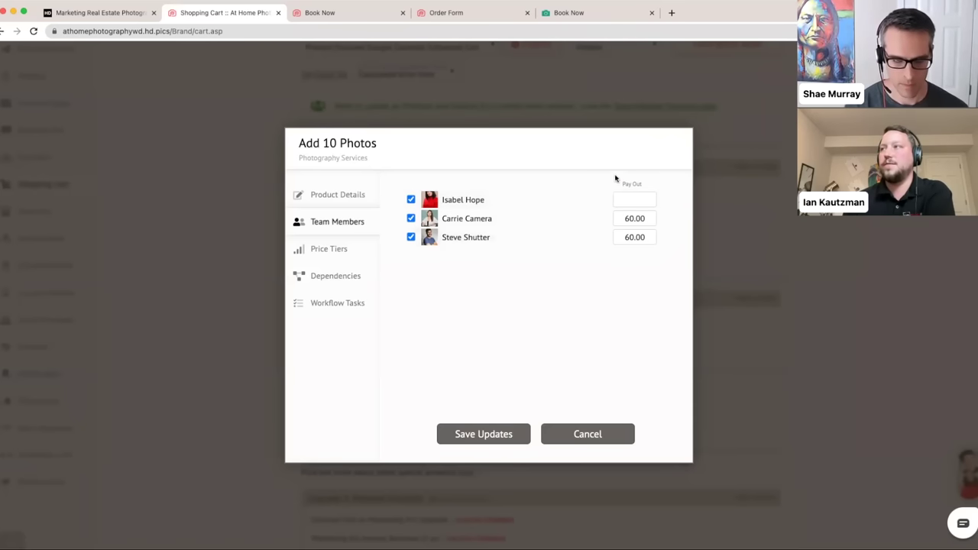
- Set the first photographer's payout to 60.00 and copy it to all three photographers
{"action": "left_click", "coordinate": [626, 220]}
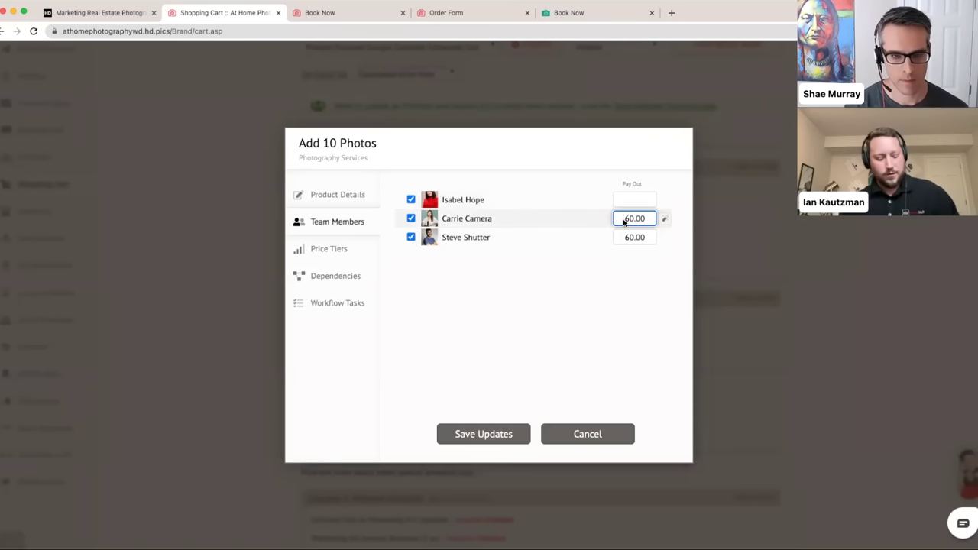
{"action": "key", "text": "super+a"}
{"action": "key", "text": "BackSpace"}
{"action": "type", "text": "0"}
{"action": "left_click", "coordinate": [636, 236]}
{"action": "key", "text": "super+a"}
{"action": "key", "text": "BackSpace"}
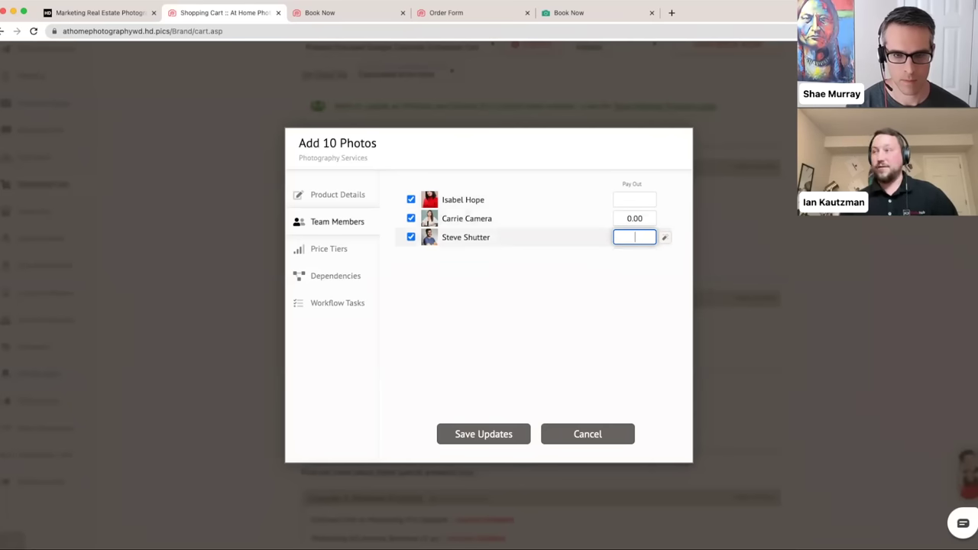
{"action": "type", "text": "0"}
{"action": "left_click", "coordinate": [621, 200]}
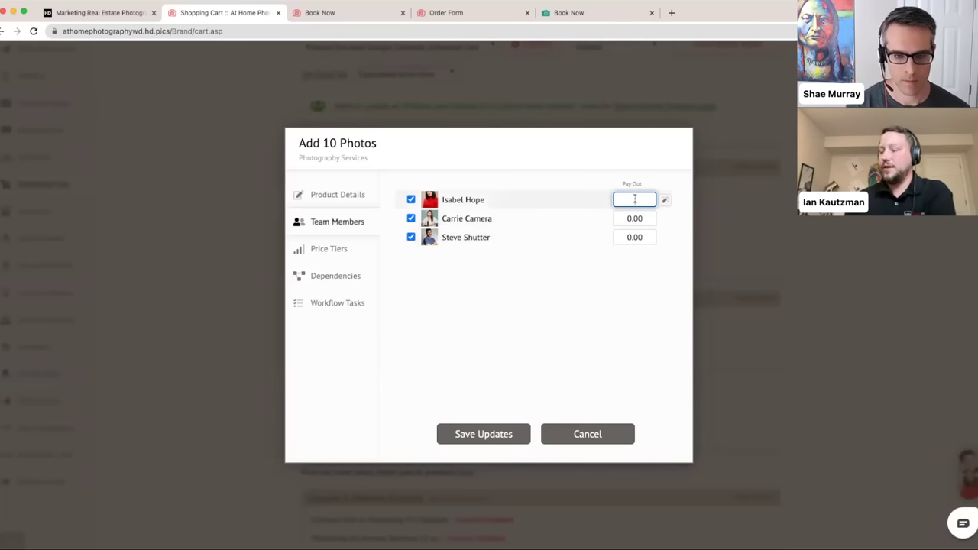
{"action": "type", "text": "6.0.00"}
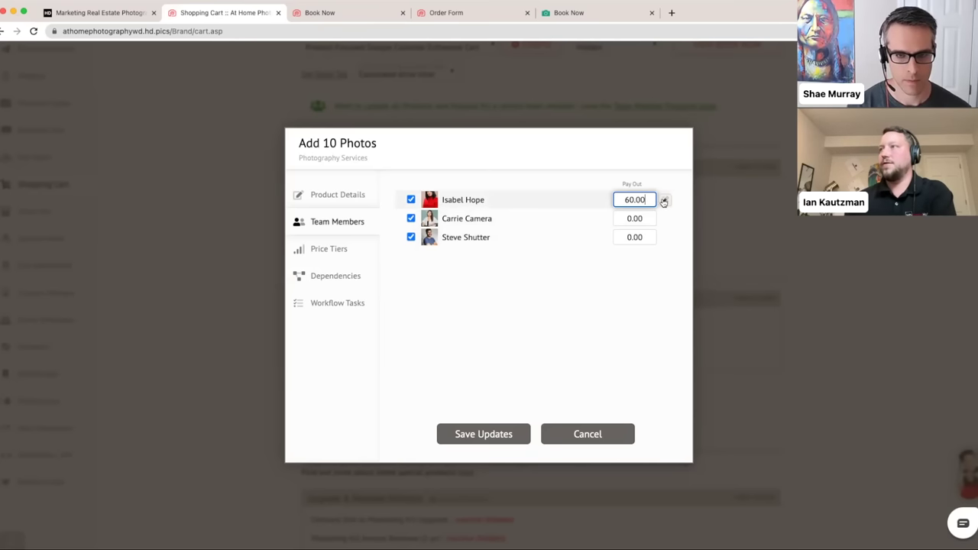
{"action": "left_click", "coordinate": [663, 200]}
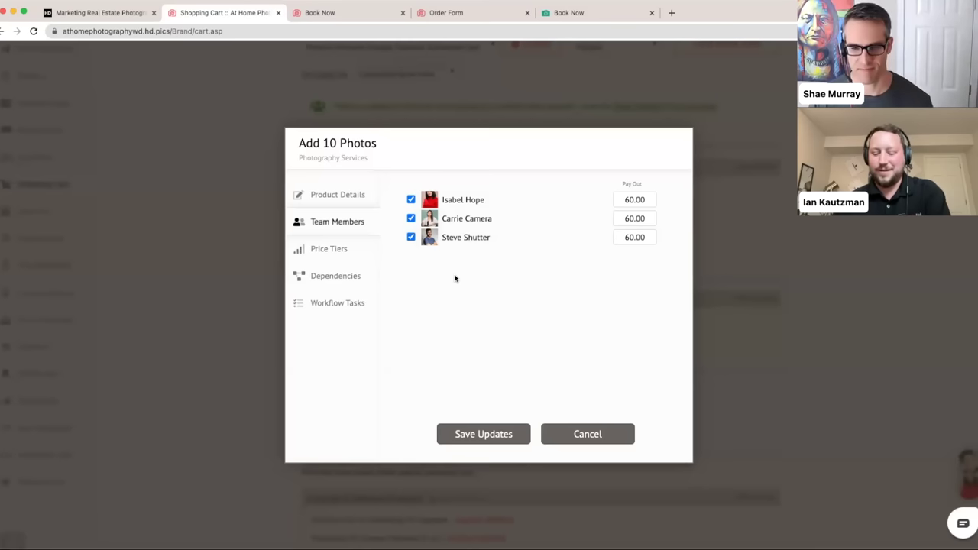
{"action": "left_click", "coordinate": [345, 249]}
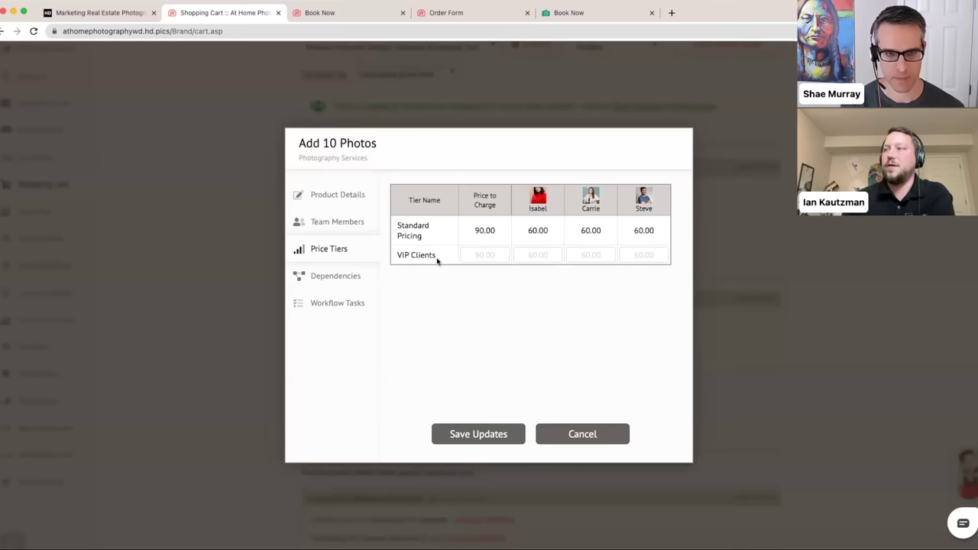
- Enter 85.00 as the VIP Clients tier's price to charge for Add 10 Photos
{"action": "left_click", "coordinate": [478, 256]}
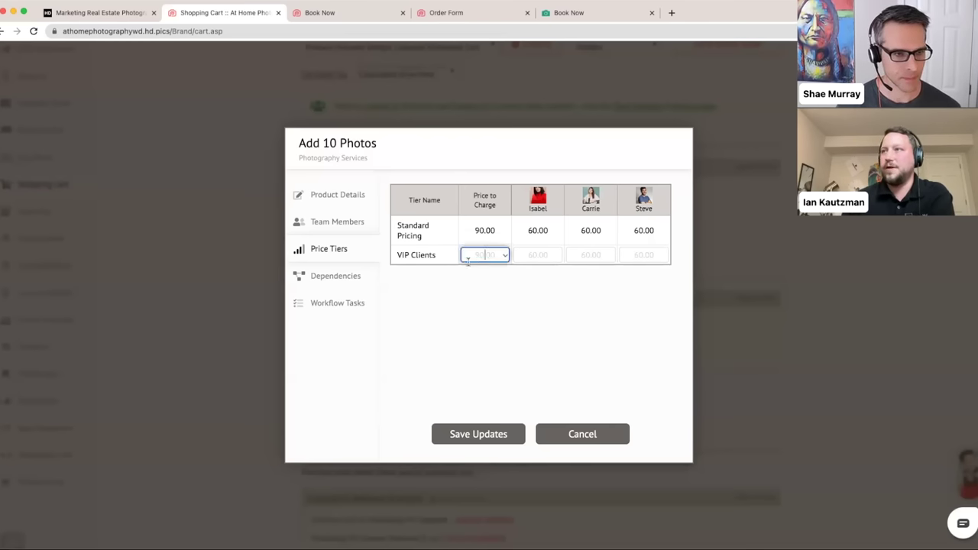
{"action": "type", "text": "85.00"}
{"action": "left_click", "coordinate": [467, 308]}
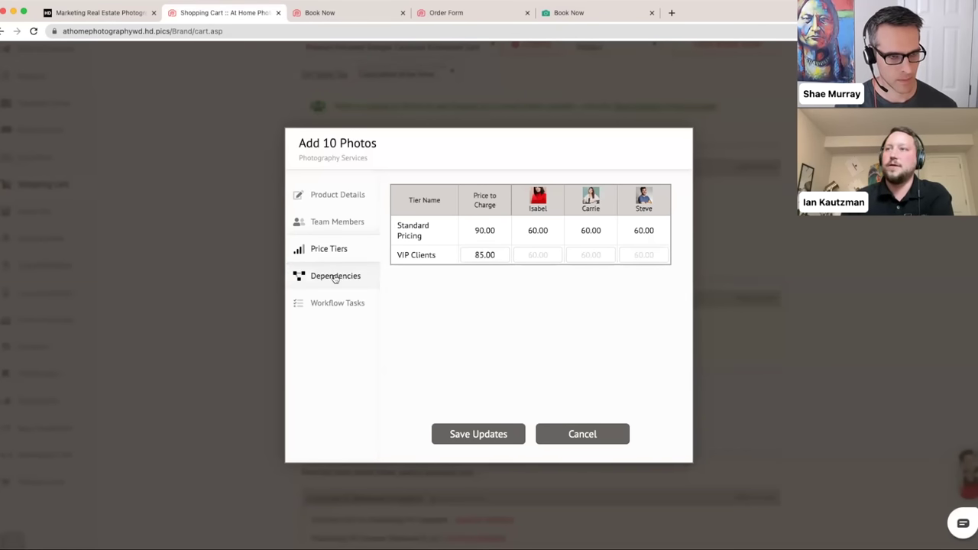
- Make Add 10 Photos an Add-on Product dependent on Luxury, Premium and Basic Photography
{"action": "left_click", "coordinate": [368, 283]}
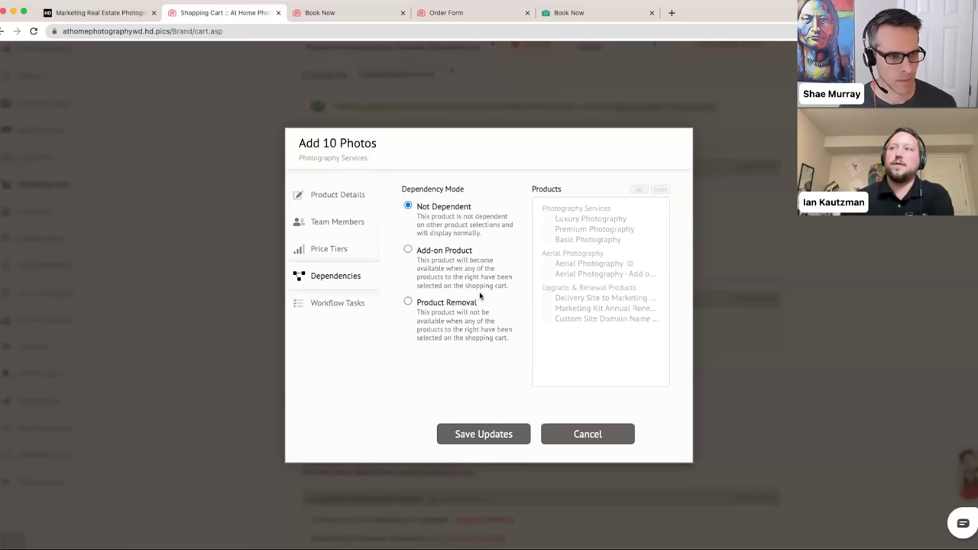
{"action": "left_click", "coordinate": [425, 256]}
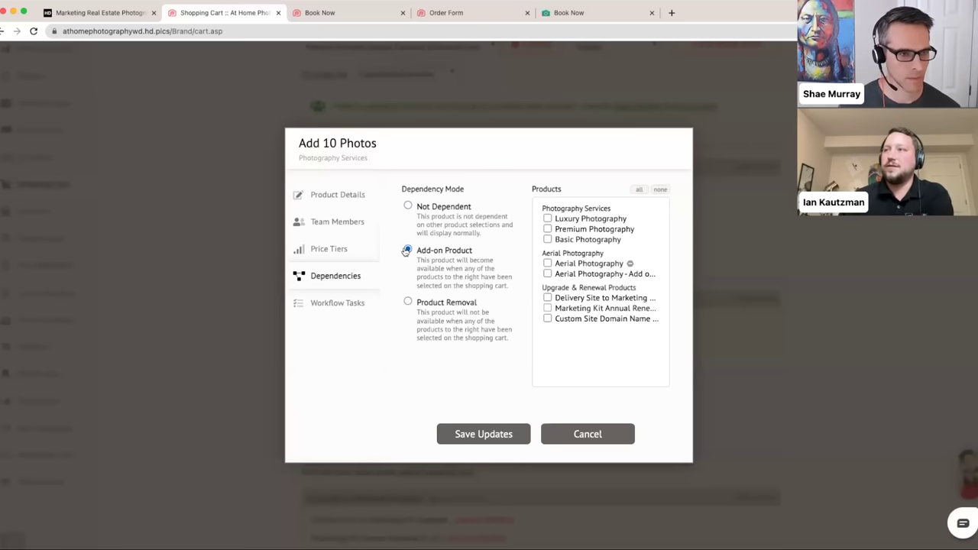
{"action": "left_click", "coordinate": [547, 218]}
{"action": "left_click", "coordinate": [547, 229]}
{"action": "left_click", "coordinate": [547, 240]}
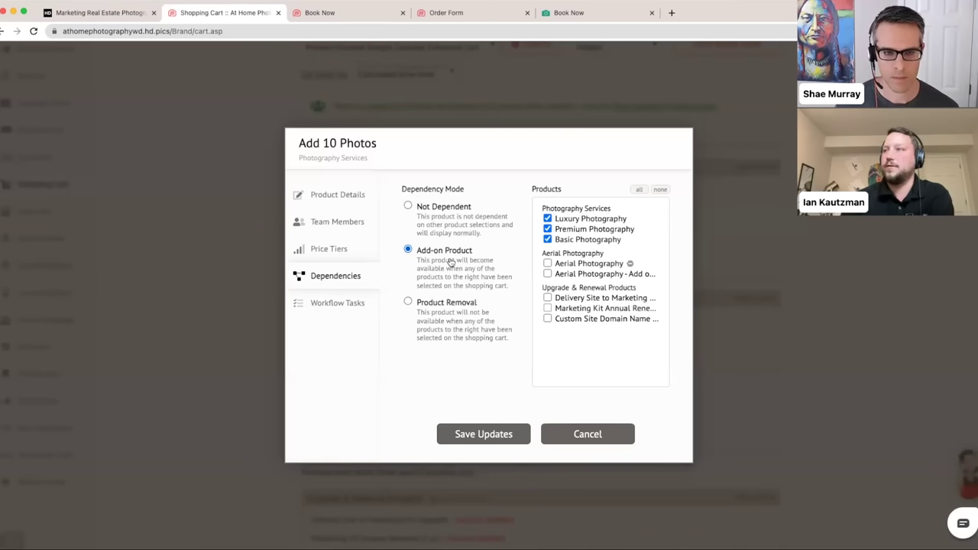
{"action": "left_click", "coordinate": [360, 309]}
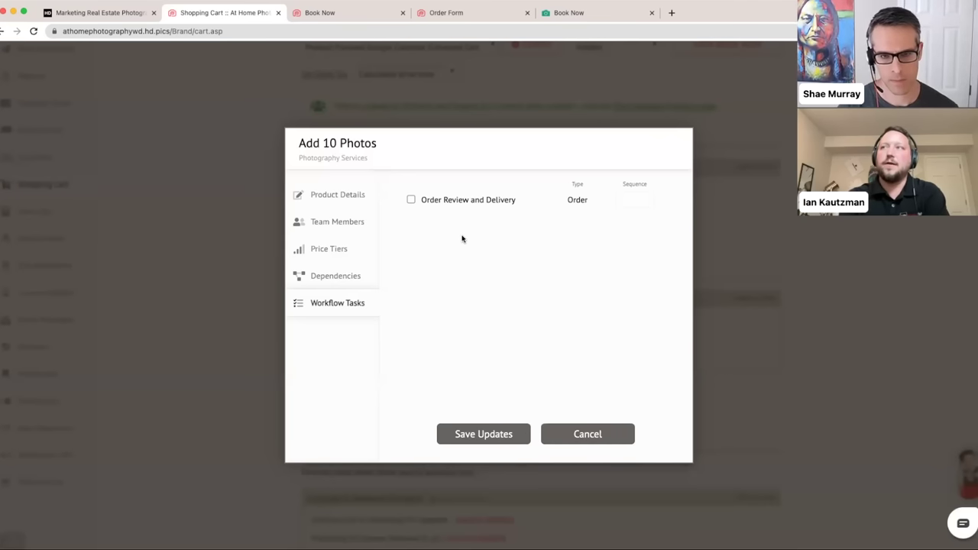
- Attach the Order Review and Delivery workflow task and save the Add 10 Photos product
{"action": "left_click", "coordinate": [411, 199]}
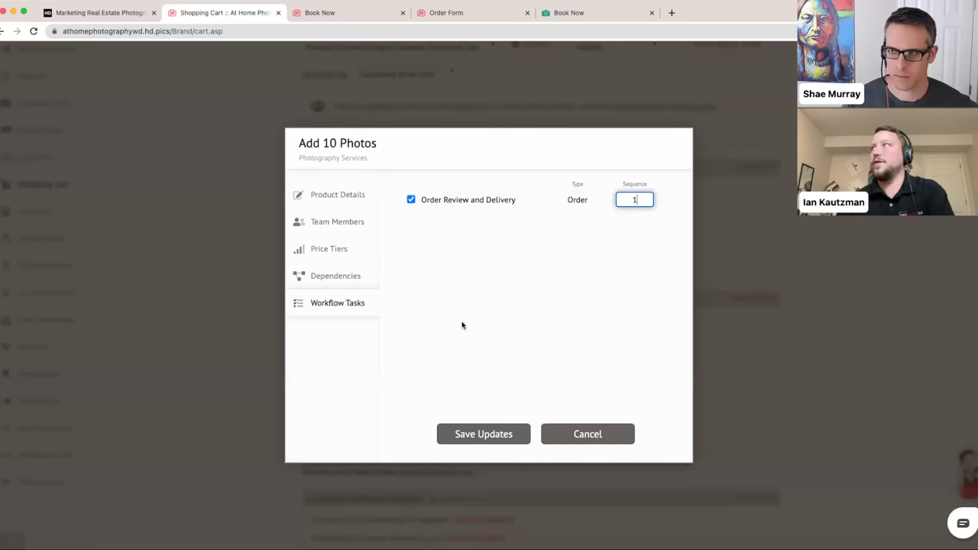
{"action": "left_click", "coordinate": [321, 203]}
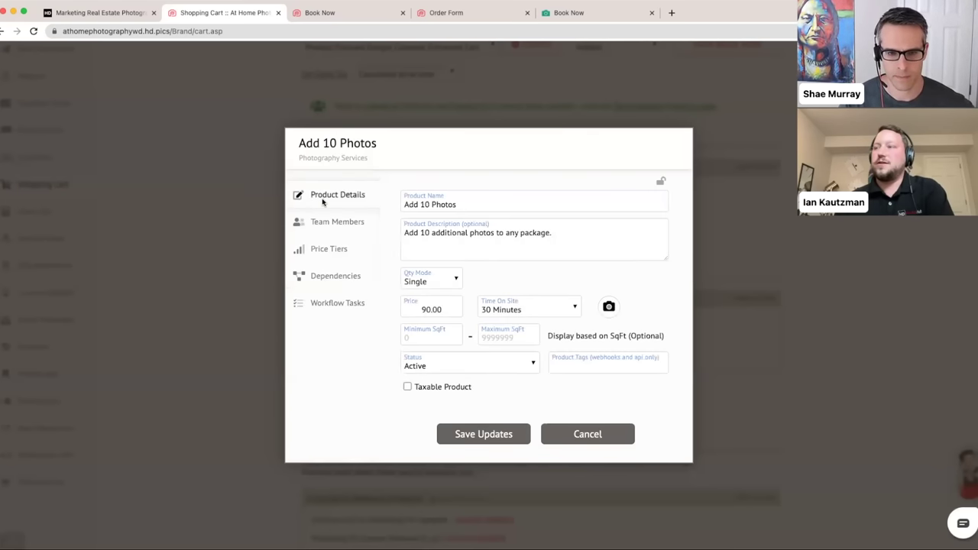
{"action": "left_click", "coordinate": [493, 440]}
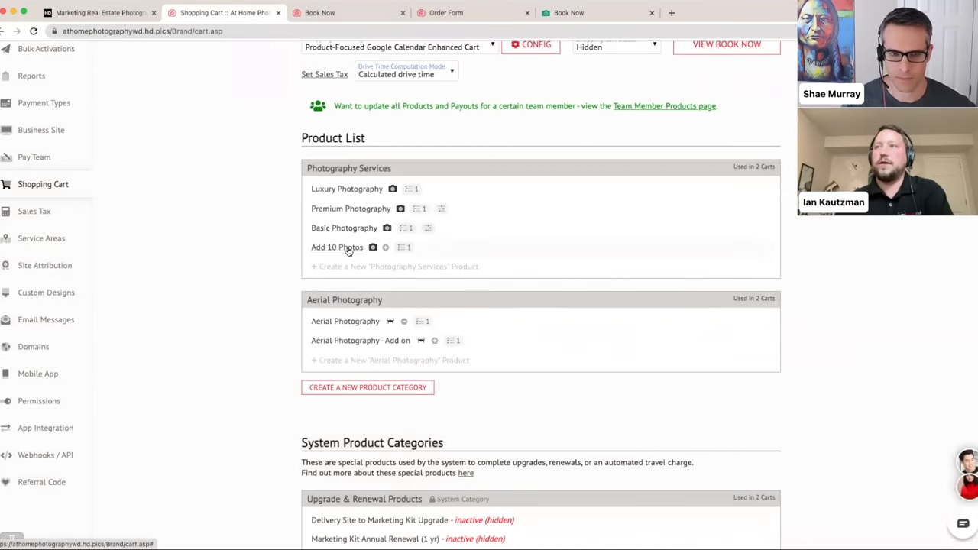
- Reload the Book Now page and tick Luxury Photography to confirm Add 10 Photos appears at $90.00
{"action": "scroll", "coordinate": [500, 138], "scroll_direction": "up", "scroll_amount": 2}
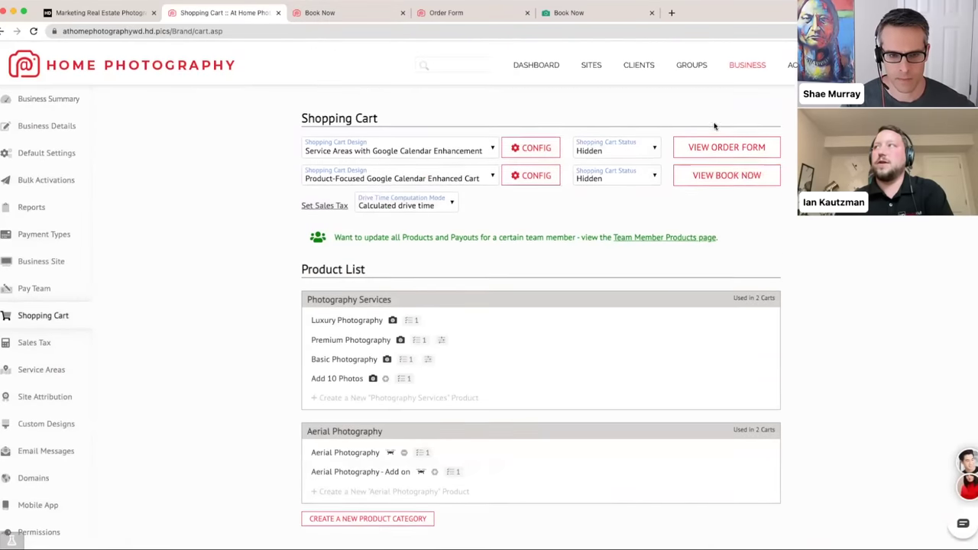
{"action": "left_click", "coordinate": [392, 19]}
{"action": "left_click", "coordinate": [301, 31]}
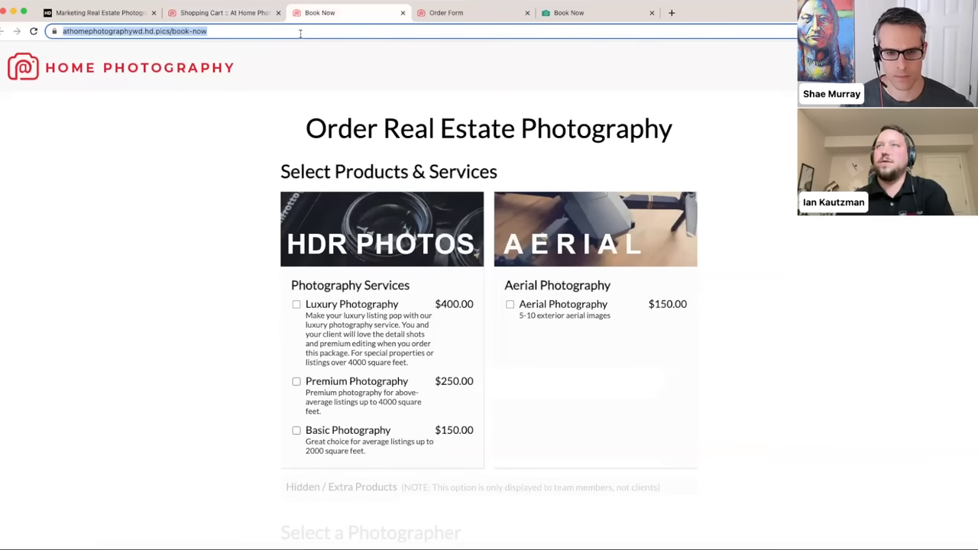
{"action": "key", "text": "Return"}
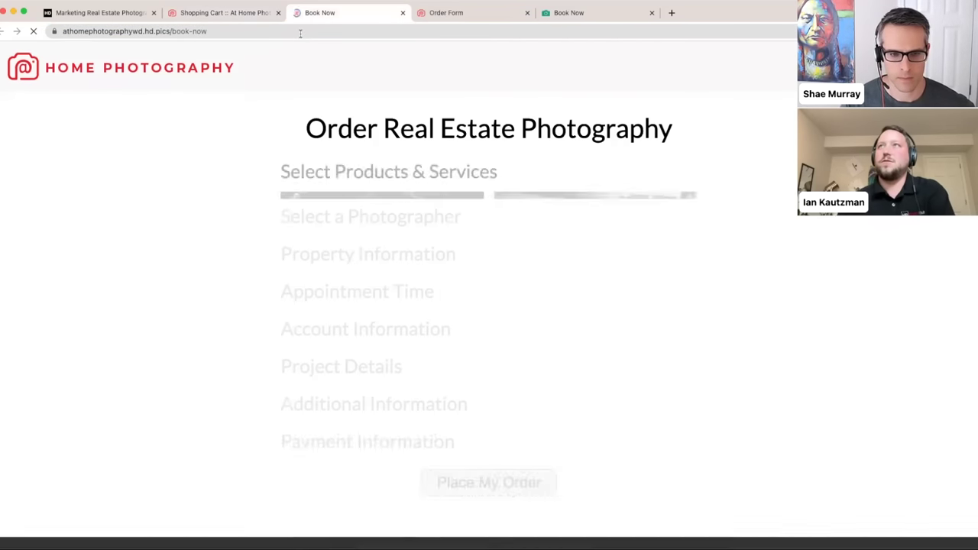
{"action": "scroll", "coordinate": [246, 146], "scroll_direction": "down", "scroll_amount": 1}
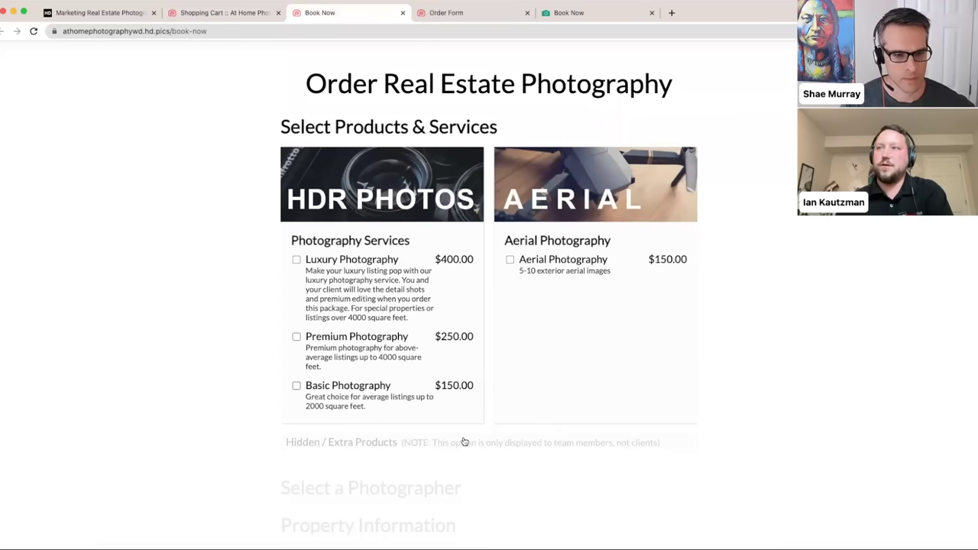
{"action": "scroll", "coordinate": [468, 439], "scroll_direction": "down", "scroll_amount": 1}
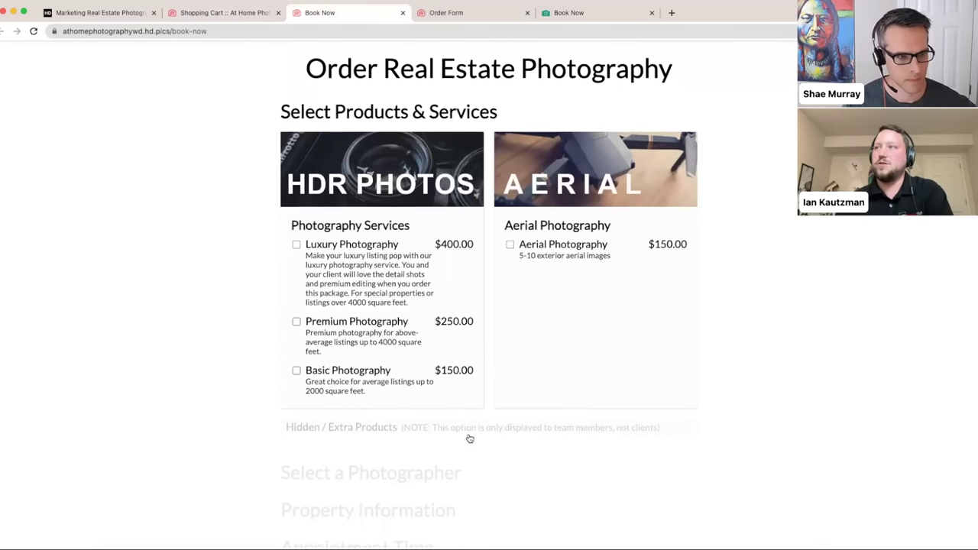
{"action": "left_click", "coordinate": [324, 248]}
{"action": "scroll", "coordinate": [325, 249], "scroll_direction": "down", "scroll_amount": 2}
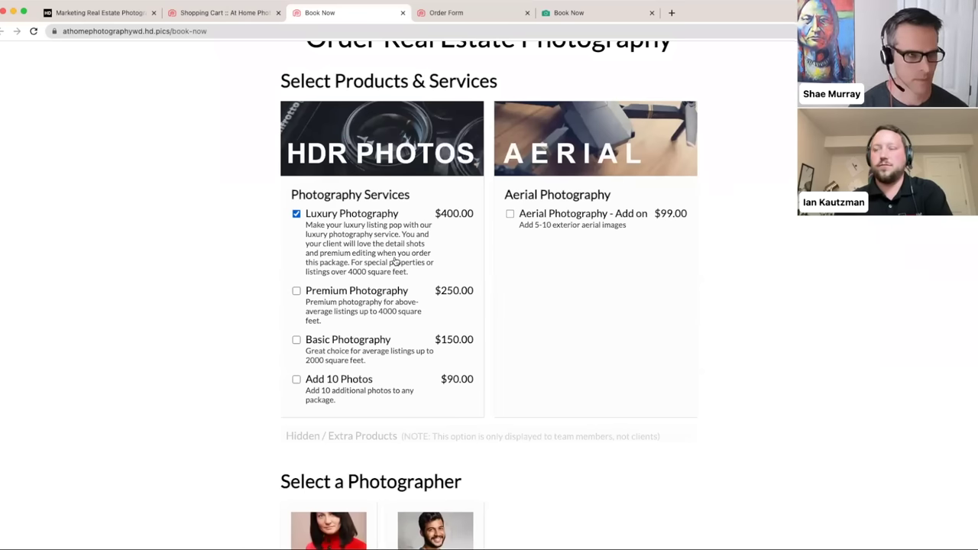
{"action": "left_click", "coordinate": [222, 13]}
{"action": "scroll", "coordinate": [221, 138], "scroll_direction": "down", "scroll_amount": 3}
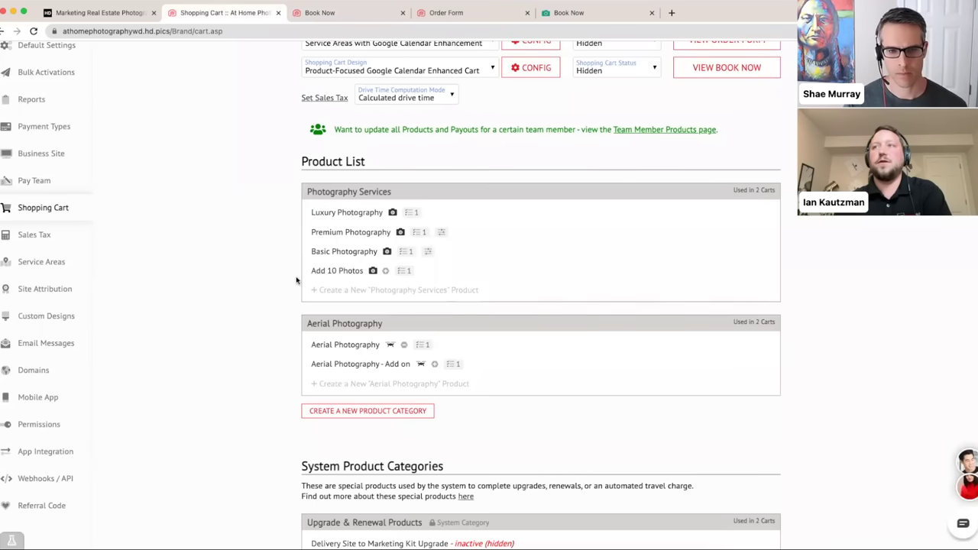
- Toggle Luxury Photography on the booking page, then reopen the Add 10 Photos product editor
{"action": "left_click", "coordinate": [315, 16]}
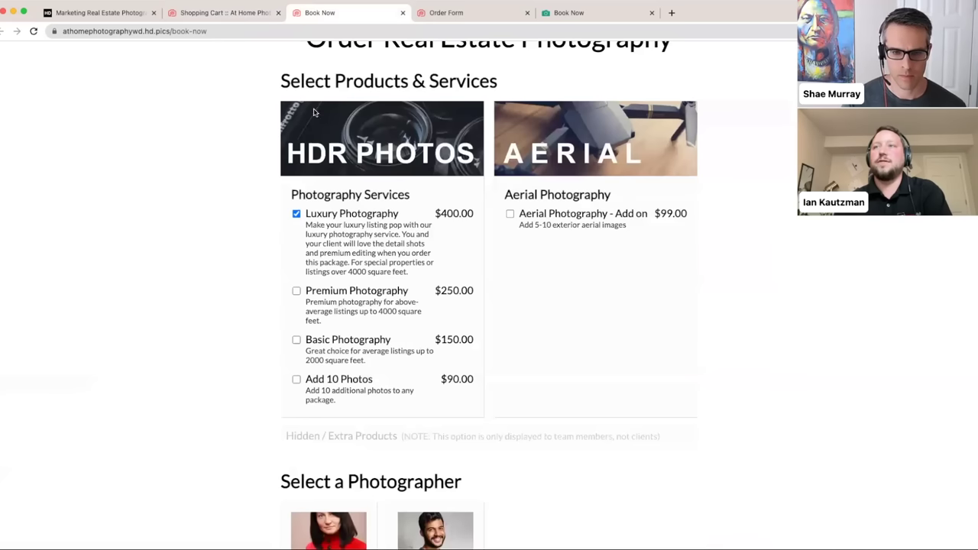
{"action": "left_click", "coordinate": [297, 214]}
{"action": "left_click", "coordinate": [298, 214]}
{"action": "left_click", "coordinate": [297, 214]}
{"action": "left_click", "coordinate": [297, 214]}
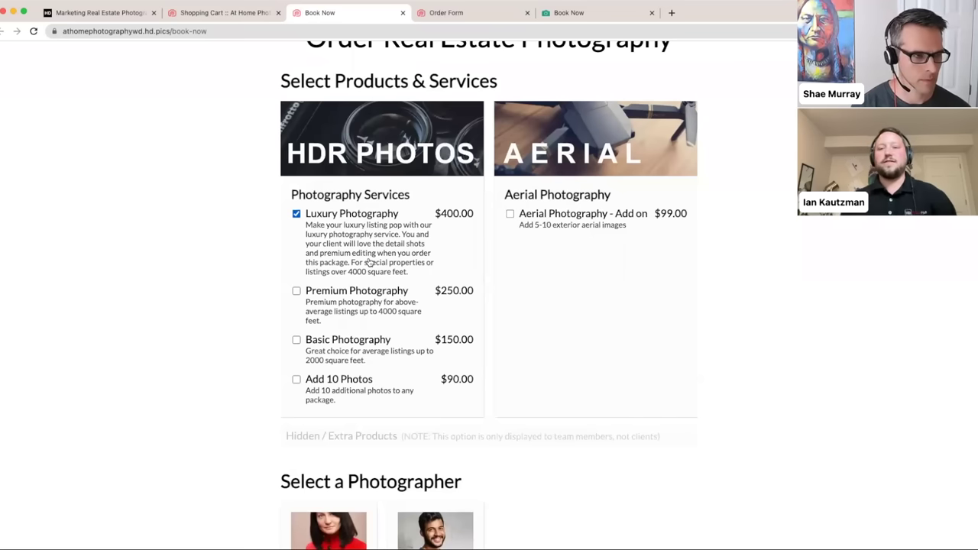
{"action": "left_click", "coordinate": [211, 23]}
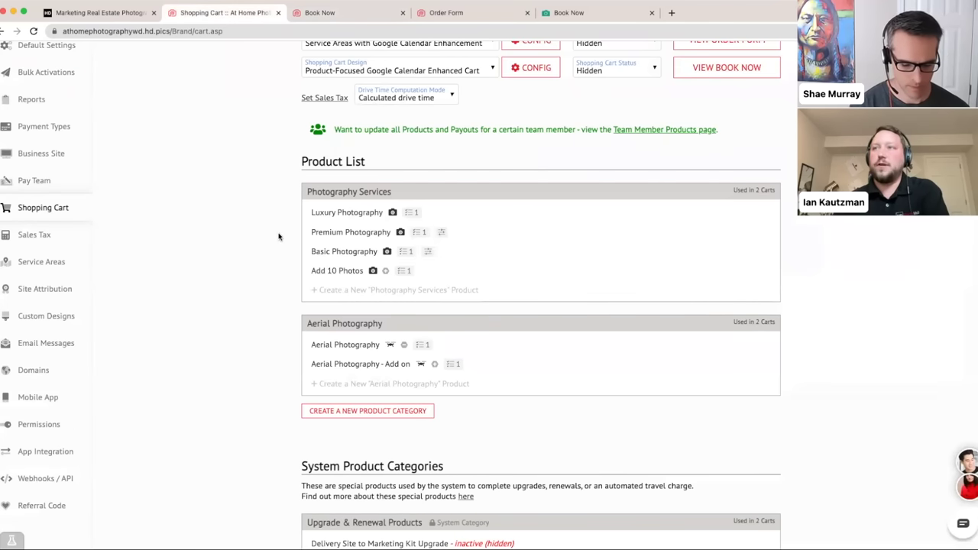
{"action": "left_click", "coordinate": [316, 272]}
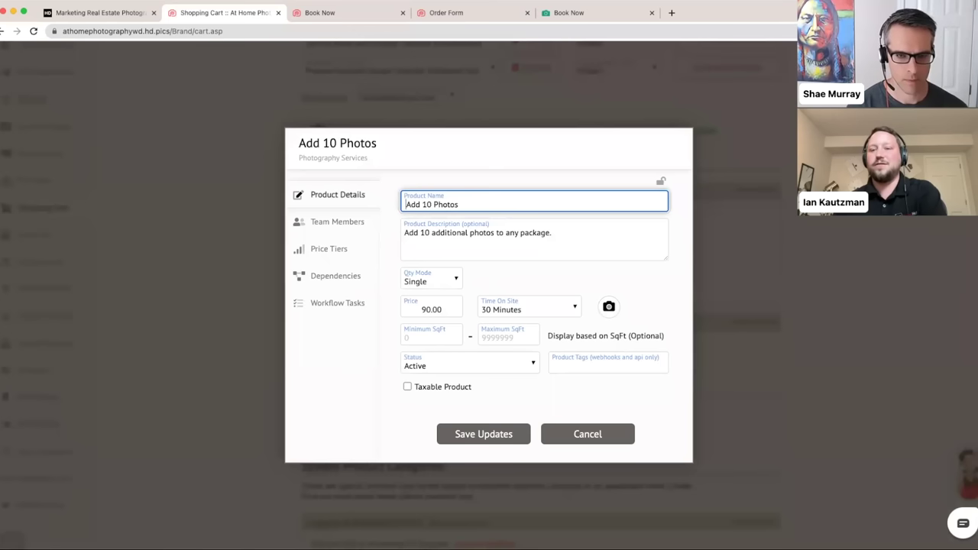
- Save Add 10 Photos, reload Book Now, and toggle Luxury Photography to test the add-on
{"action": "left_click", "coordinate": [467, 430]}
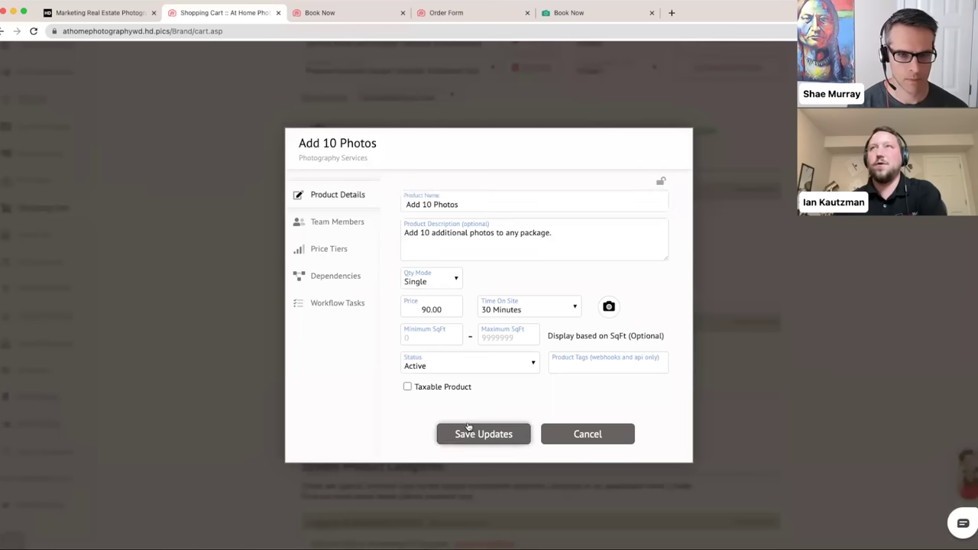
{"action": "left_click", "coordinate": [371, 13]}
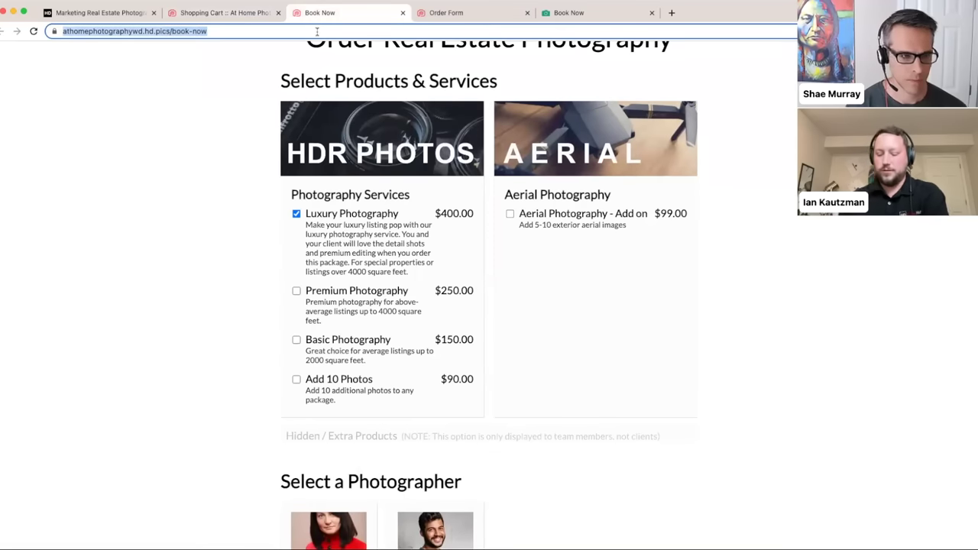
{"action": "key", "text": "Return"}
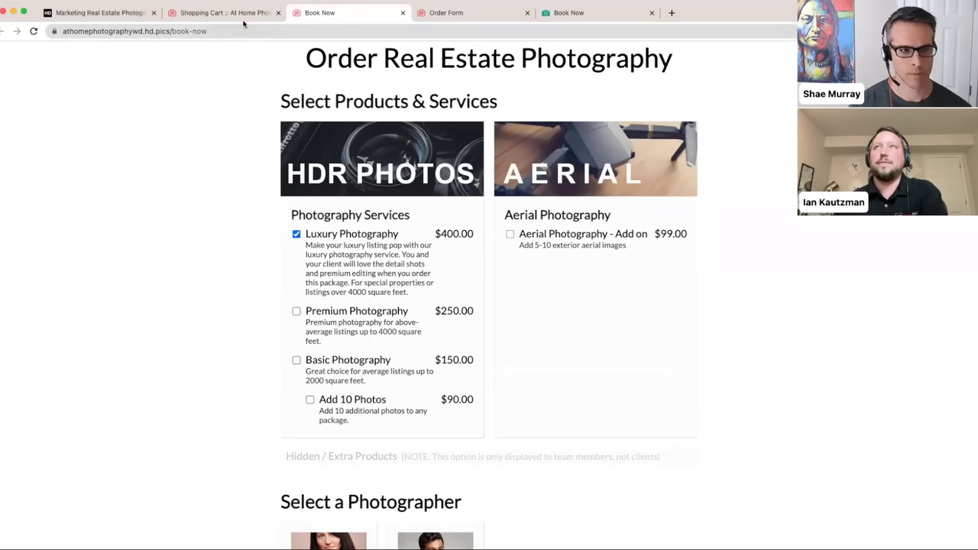
{"action": "left_click", "coordinate": [243, 13]}
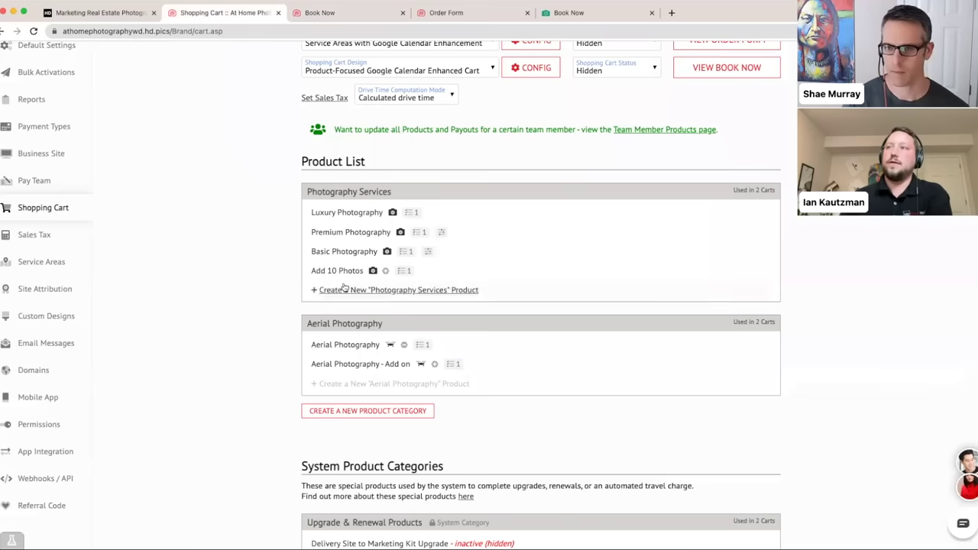
{"action": "left_click", "coordinate": [351, 14]}
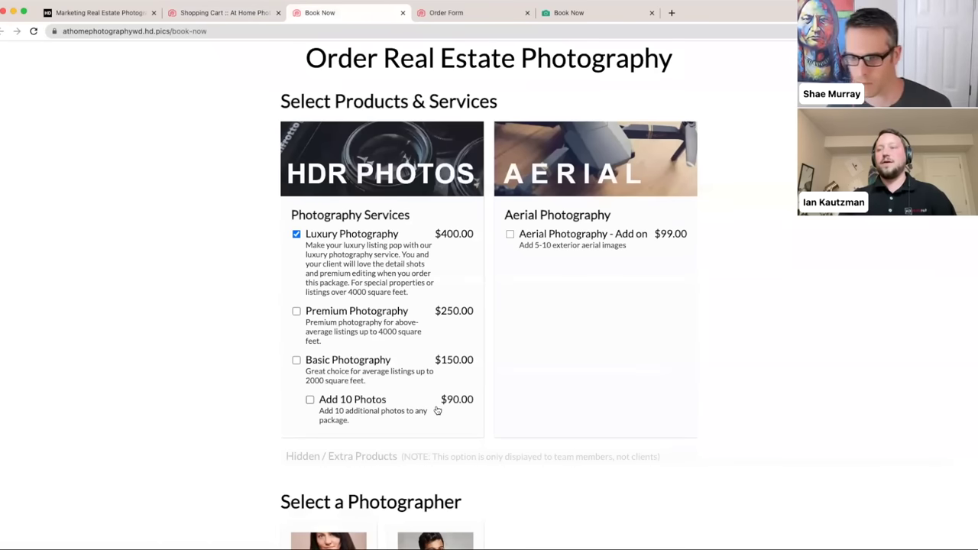
{"action": "left_click", "coordinate": [337, 260]}
{"action": "left_click", "coordinate": [337, 260]}
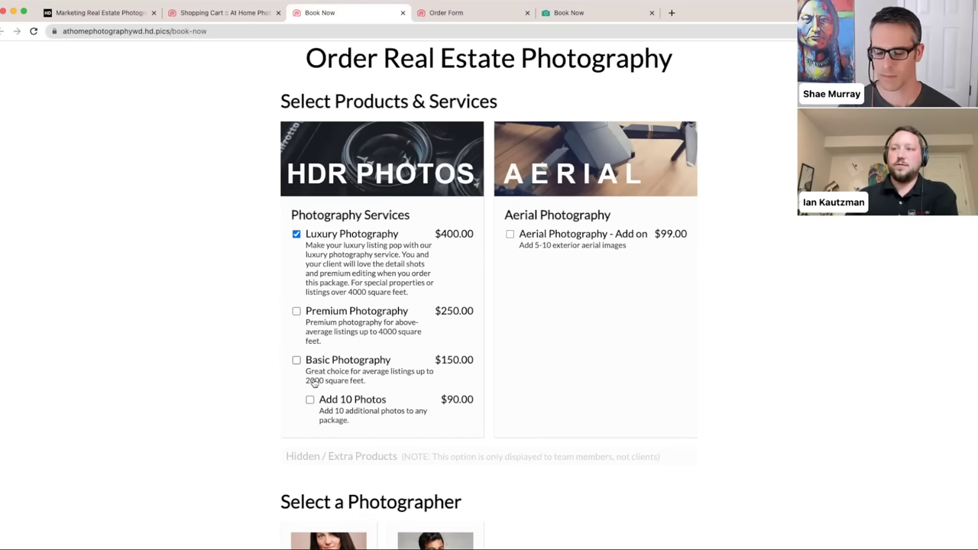
{"action": "left_click", "coordinate": [200, 13]}
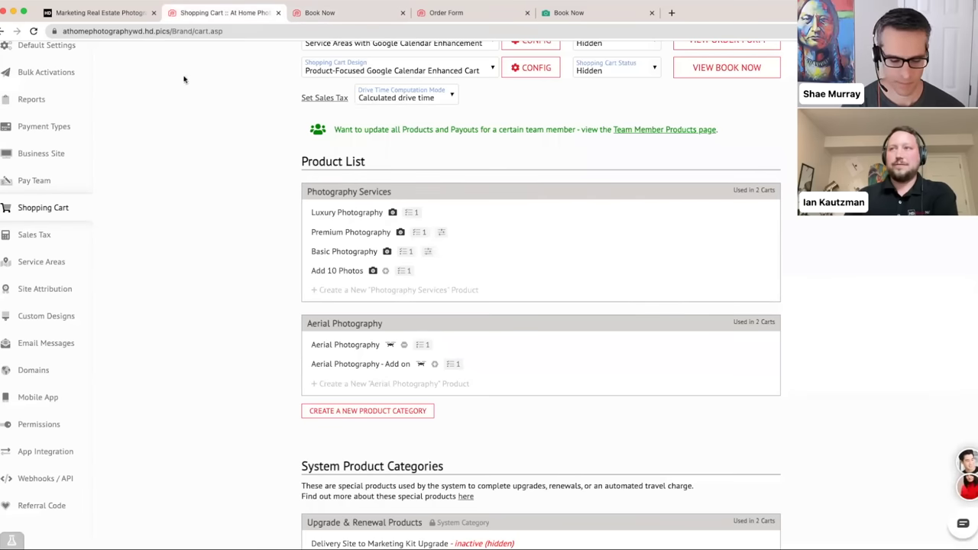
- Give Luxury Photography a Product Removal dependency on Premium and Basic Photography
{"action": "left_click", "coordinate": [314, 214]}
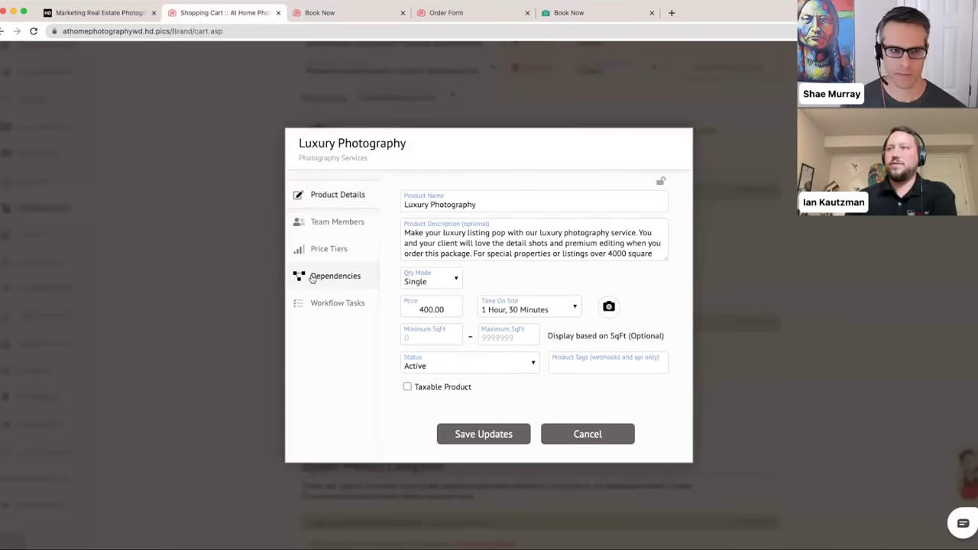
{"action": "left_click", "coordinate": [312, 277]}
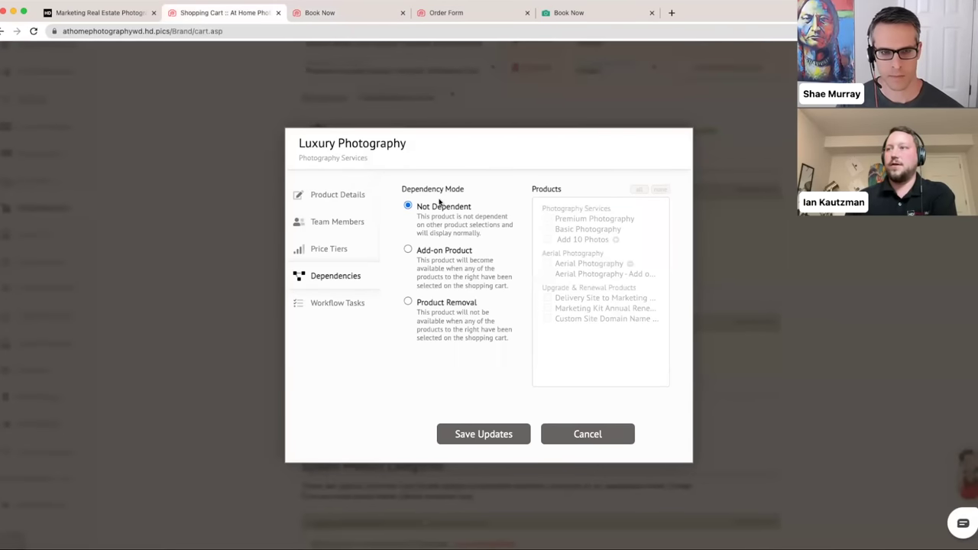
{"action": "left_click", "coordinate": [407, 303]}
{"action": "left_click", "coordinate": [547, 219]}
{"action": "left_click", "coordinate": [548, 229]}
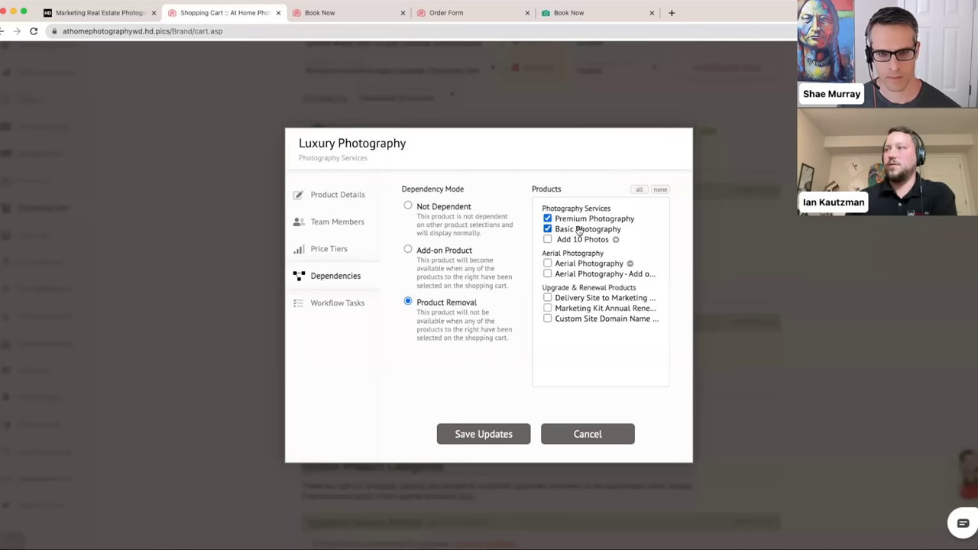
{"action": "left_click", "coordinate": [461, 435]}
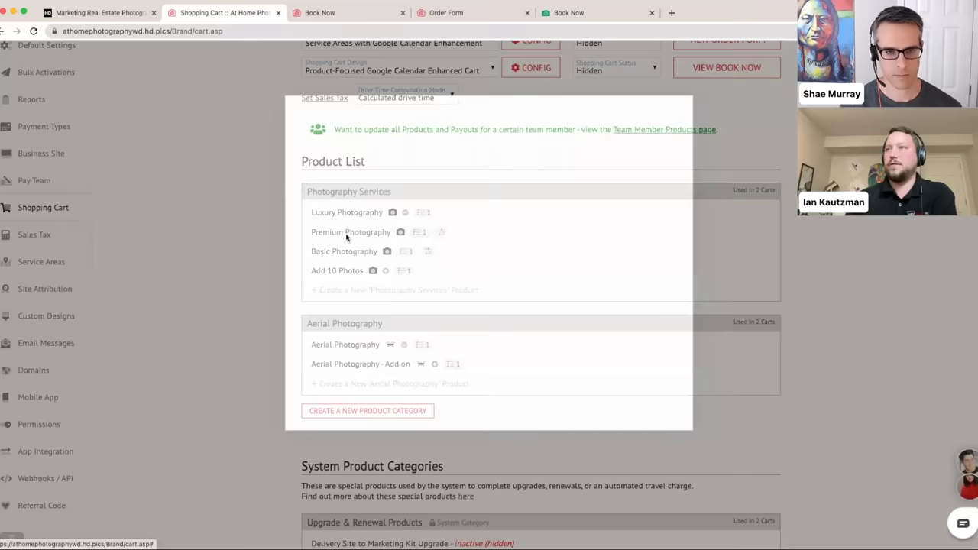
- Give Premium Photography a Product Removal dependency on the other two packages
{"action": "left_click", "coordinate": [346, 233]}
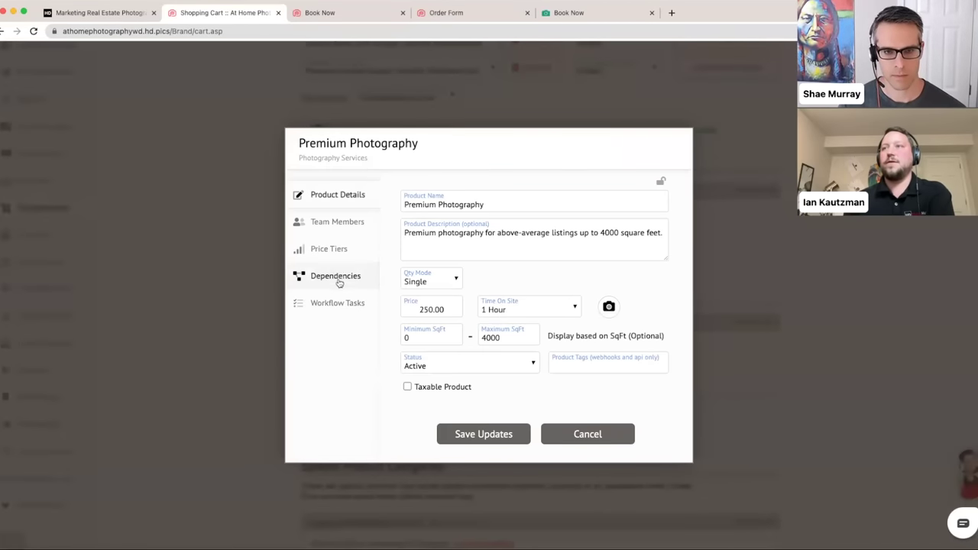
{"action": "left_click", "coordinate": [336, 279]}
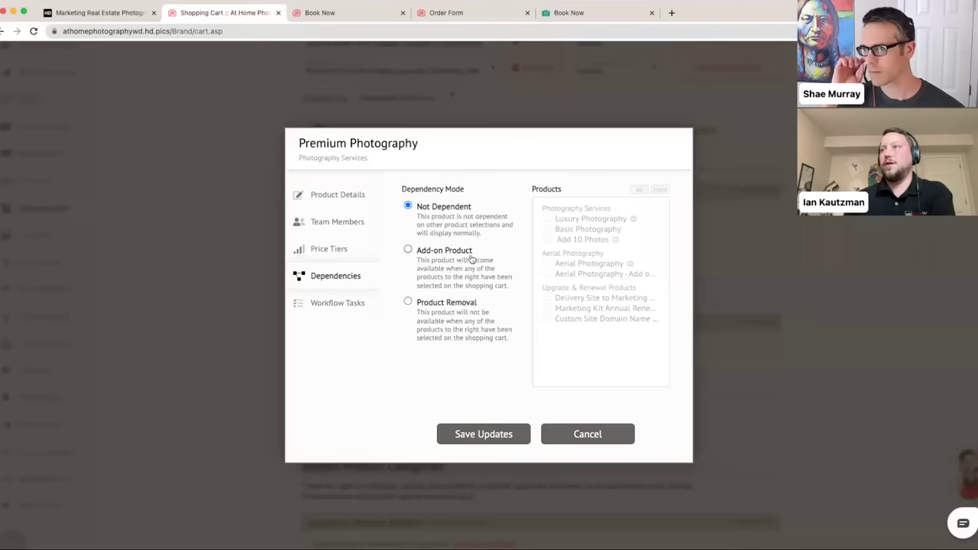
{"action": "left_click", "coordinate": [408, 302]}
{"action": "left_click", "coordinate": [548, 219]}
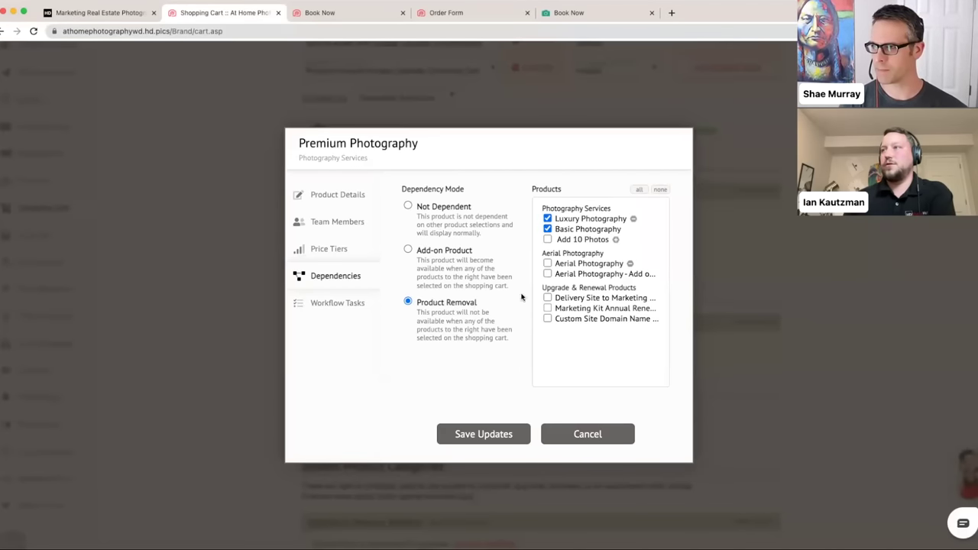
{"action": "left_click", "coordinate": [493, 435]}
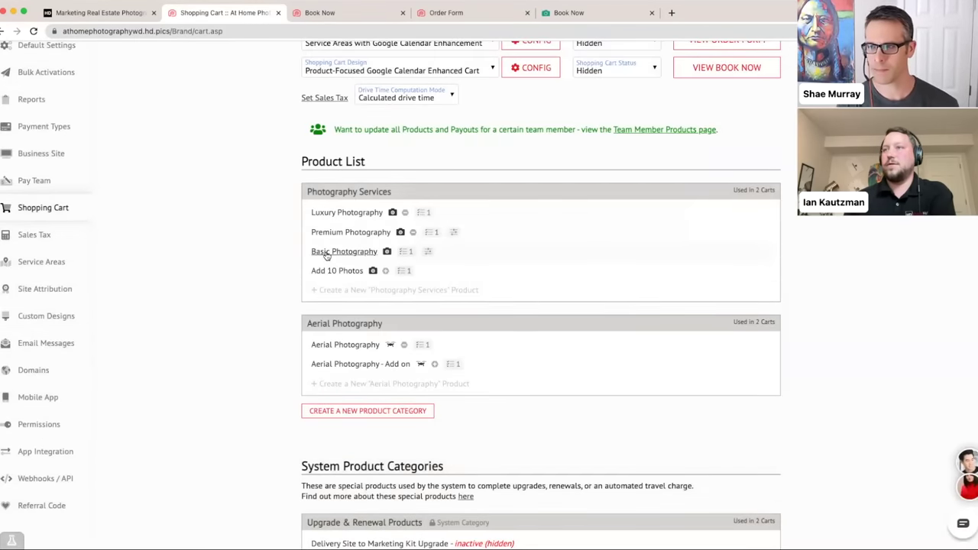
- Give Basic Photography a Product Removal dependency on Luxury and Premium Photography
{"action": "left_click", "coordinate": [327, 254]}
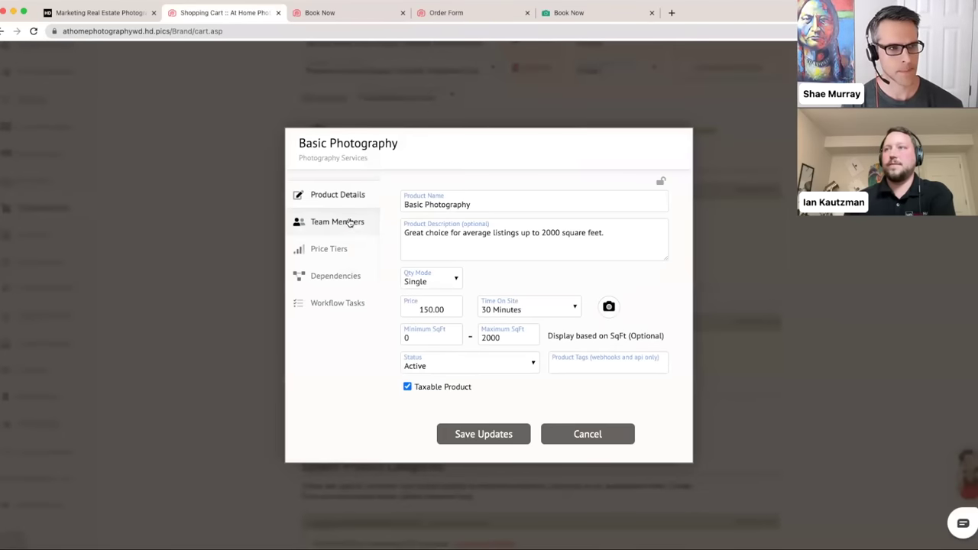
{"action": "left_click", "coordinate": [354, 277]}
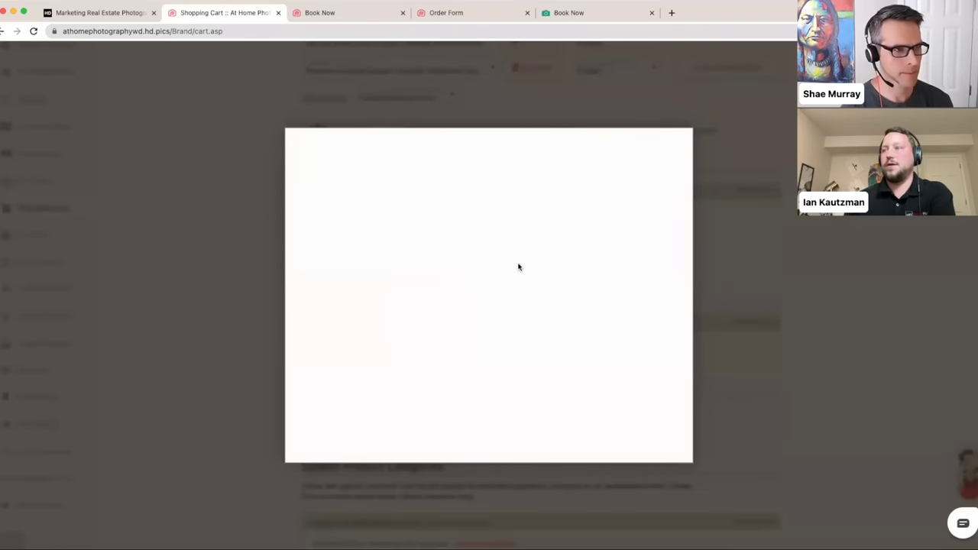
{"action": "left_click", "coordinate": [409, 302]}
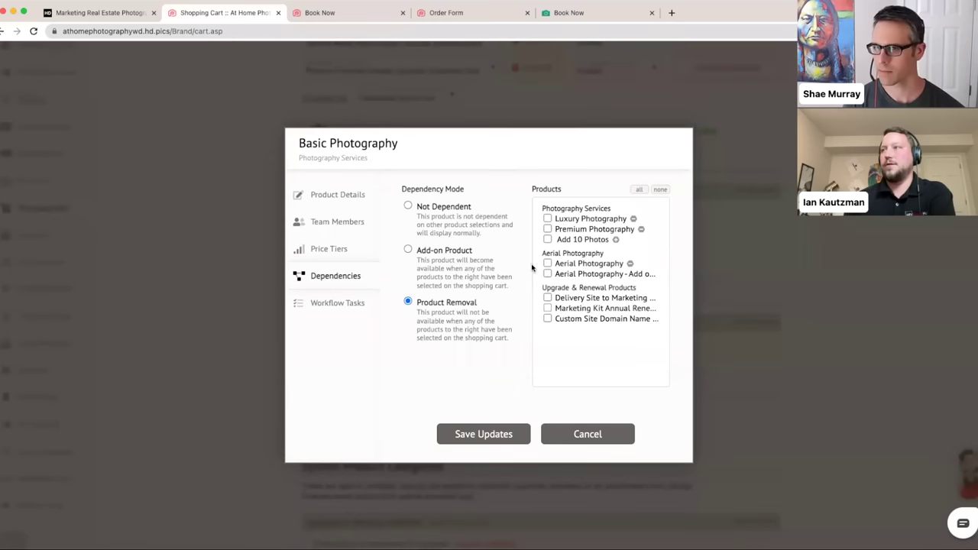
{"action": "left_click", "coordinate": [547, 218]}
{"action": "left_click", "coordinate": [548, 229]}
{"action": "left_click", "coordinate": [476, 441]}
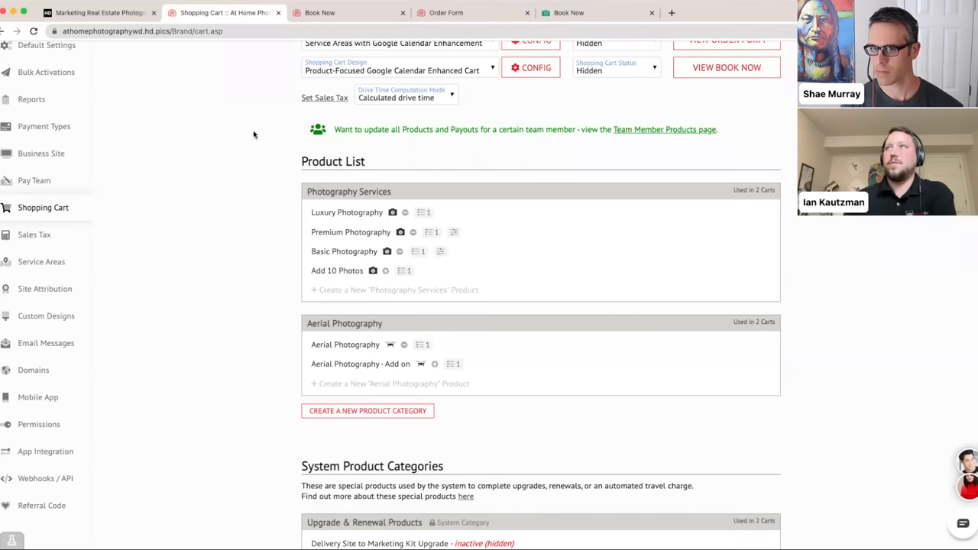
{"action": "left_click", "coordinate": [321, 13]}
{"action": "left_click", "coordinate": [282, 31]}
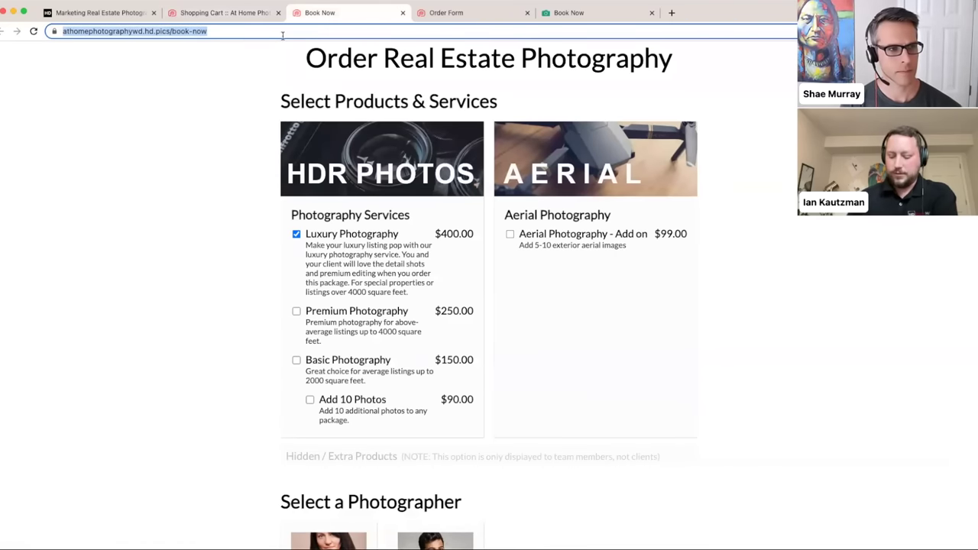
- Reload Book Now and toggle Premium Photography to confirm Luxury and Basic hide when it's chosen
{"action": "key", "text": "Return"}
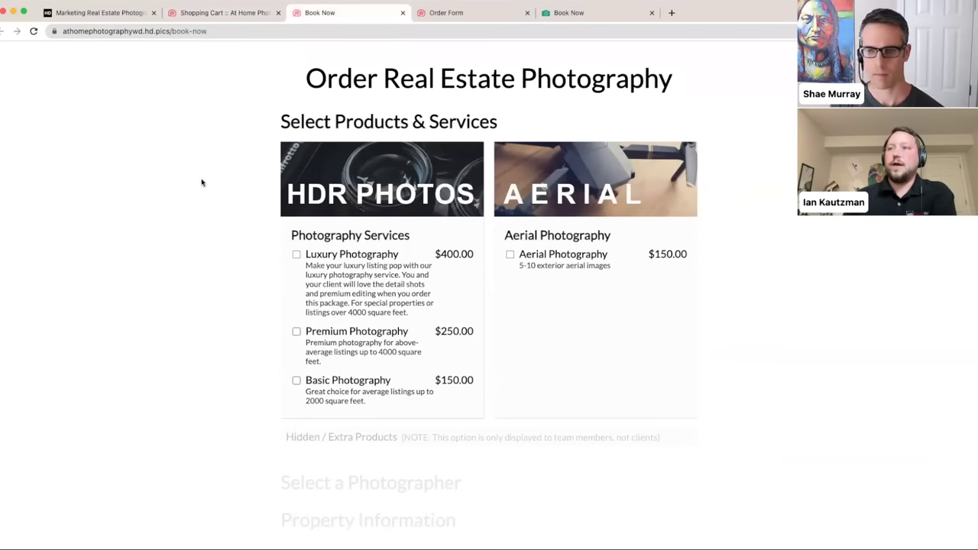
{"action": "scroll", "coordinate": [217, 176], "scroll_direction": "down", "scroll_amount": 2}
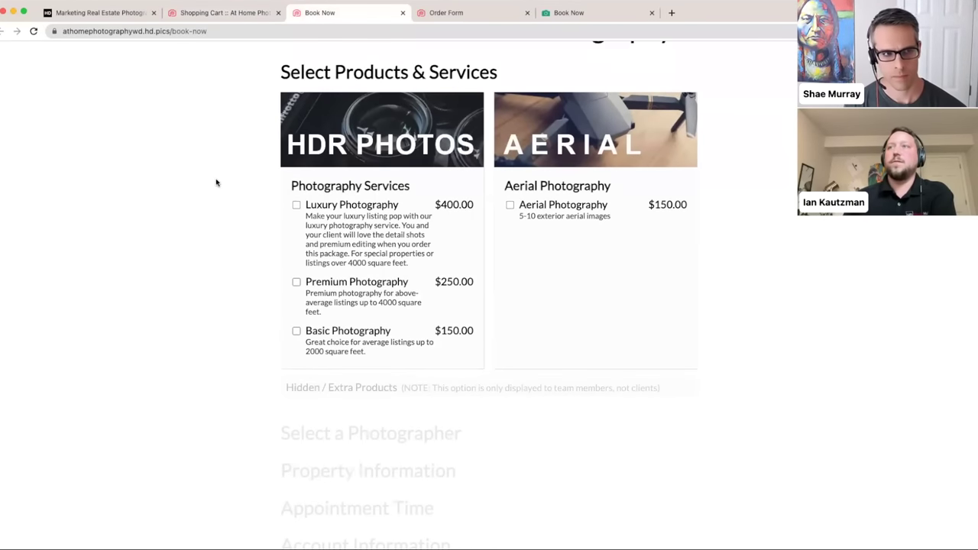
{"action": "left_click", "coordinate": [333, 289]}
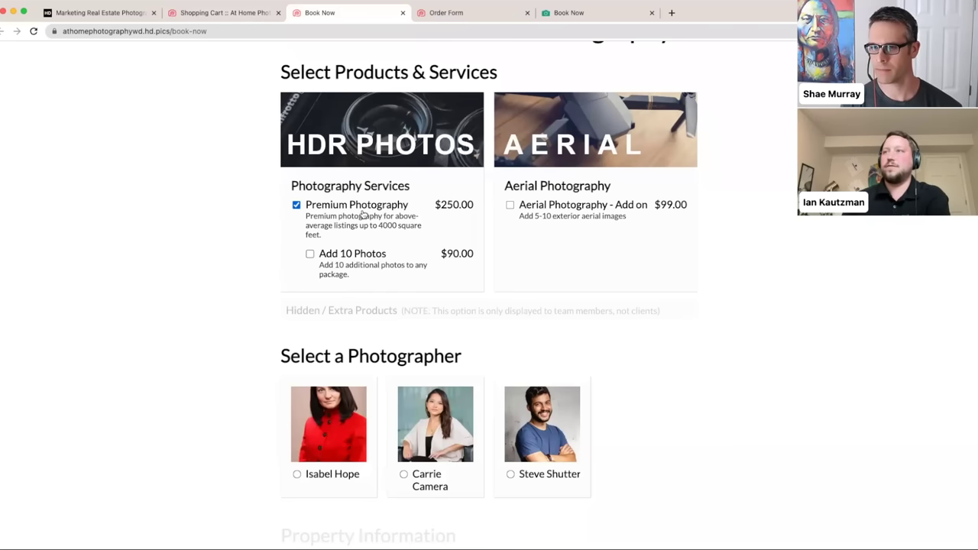
{"action": "left_click", "coordinate": [296, 205]}
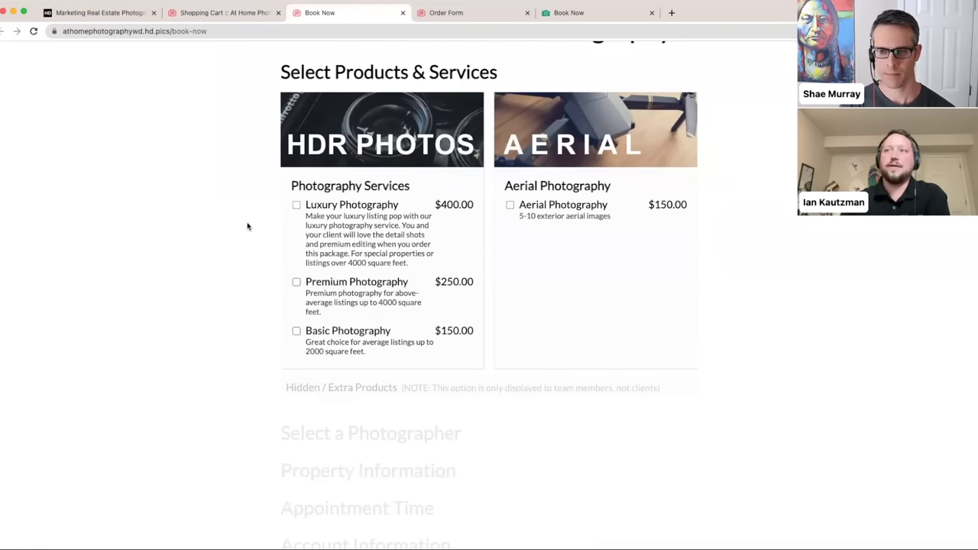
{"action": "left_click", "coordinate": [296, 282]}
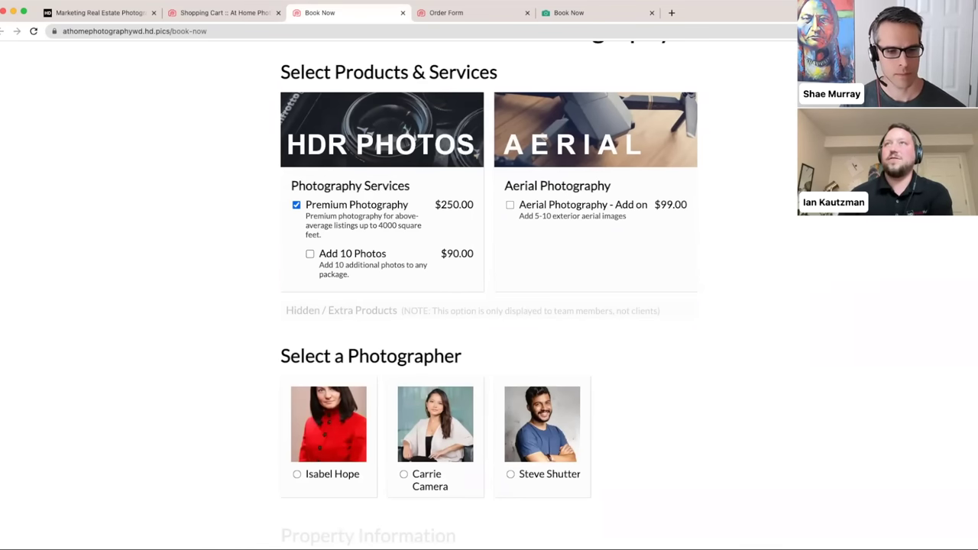
{"action": "left_click", "coordinate": [218, 14]}
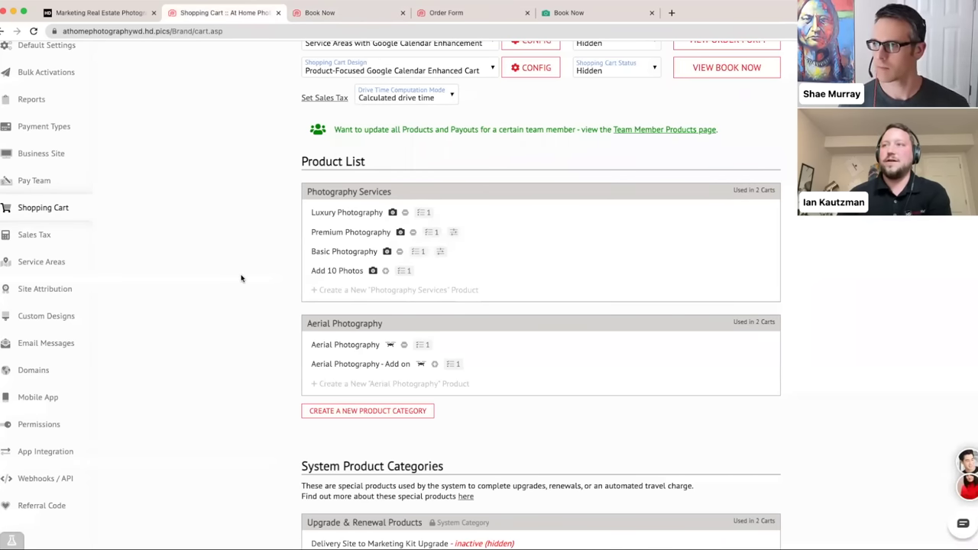
- Set Add 10 Photos to Multiple quantity mode with minimum 1, maximum 10, default 1, and save
{"action": "left_click", "coordinate": [325, 274]}
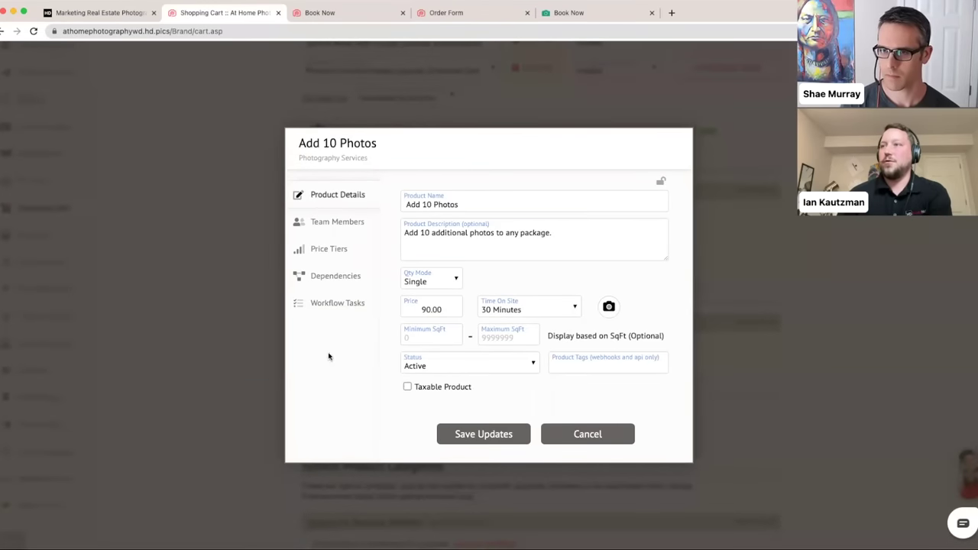
{"action": "left_click", "coordinate": [450, 280]}
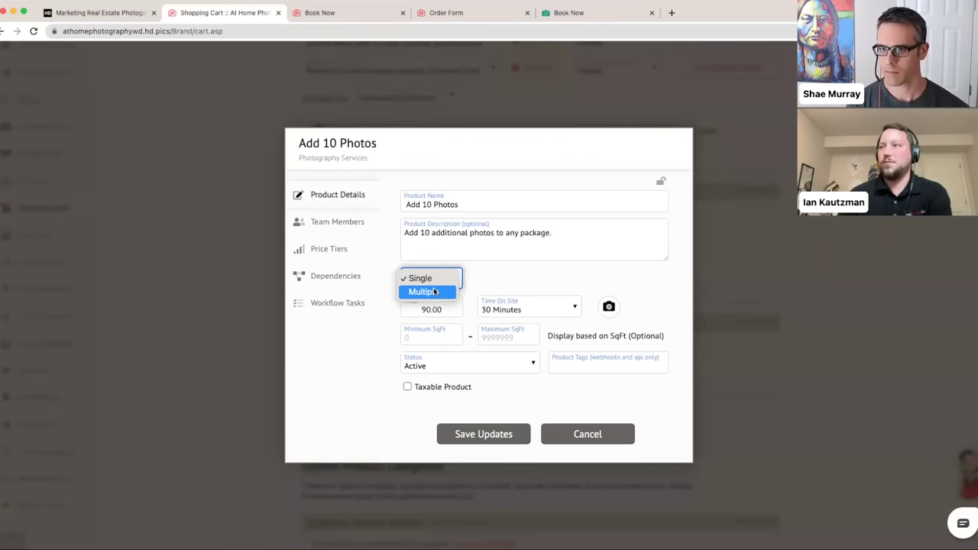
{"action": "left_click", "coordinate": [435, 293]}
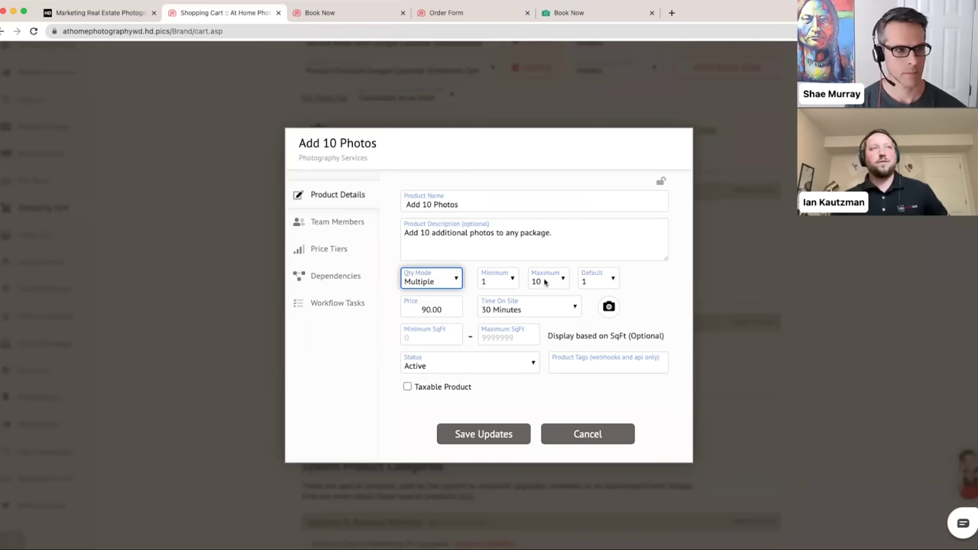
{"action": "left_click", "coordinate": [491, 436]}
- Reload Book Now, choose Luxury Photography, and test adding and removing the Add 10 Photos extra
{"action": "left_click", "coordinate": [325, 13]}
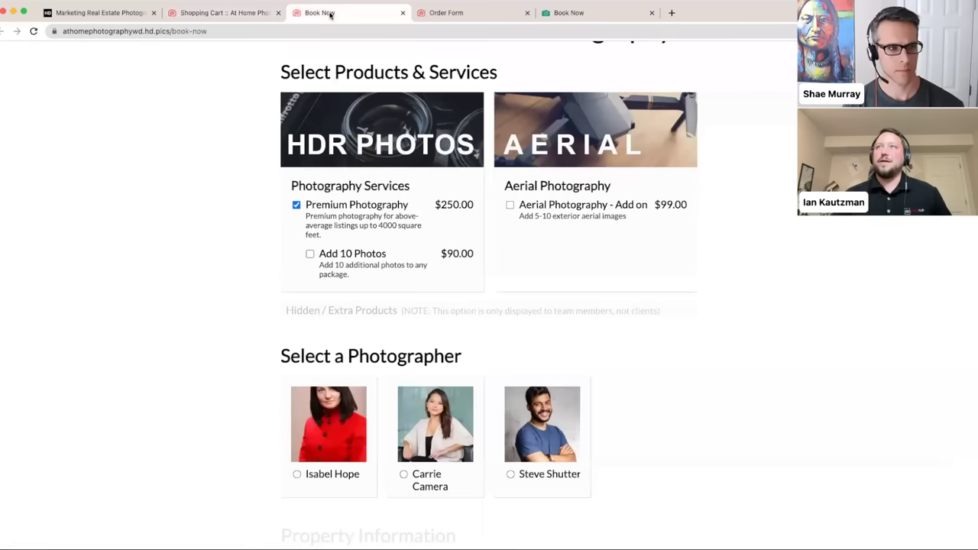
{"action": "left_click", "coordinate": [291, 30]}
{"action": "key", "text": "Return"}
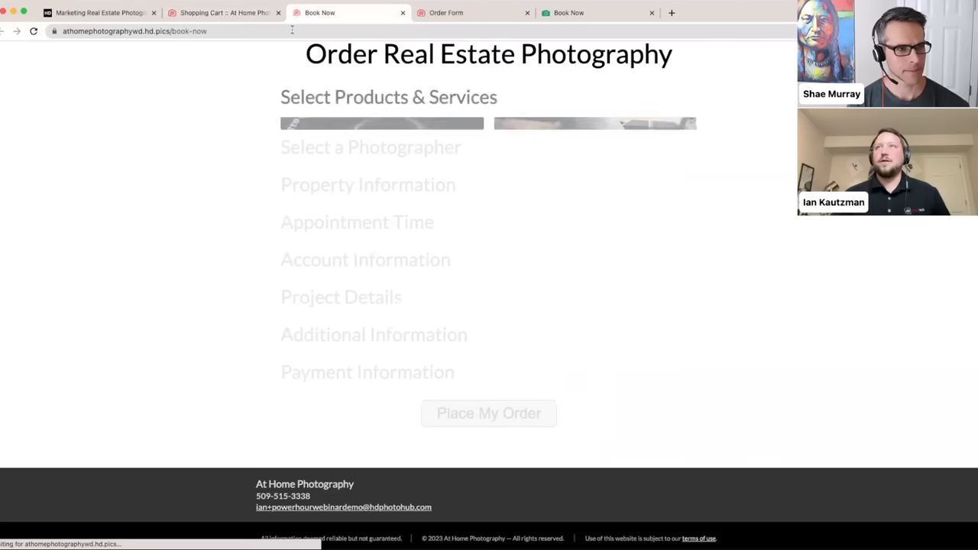
{"action": "left_click", "coordinate": [296, 230]}
{"action": "scroll", "coordinate": [273, 257], "scroll_direction": "down", "scroll_amount": 1}
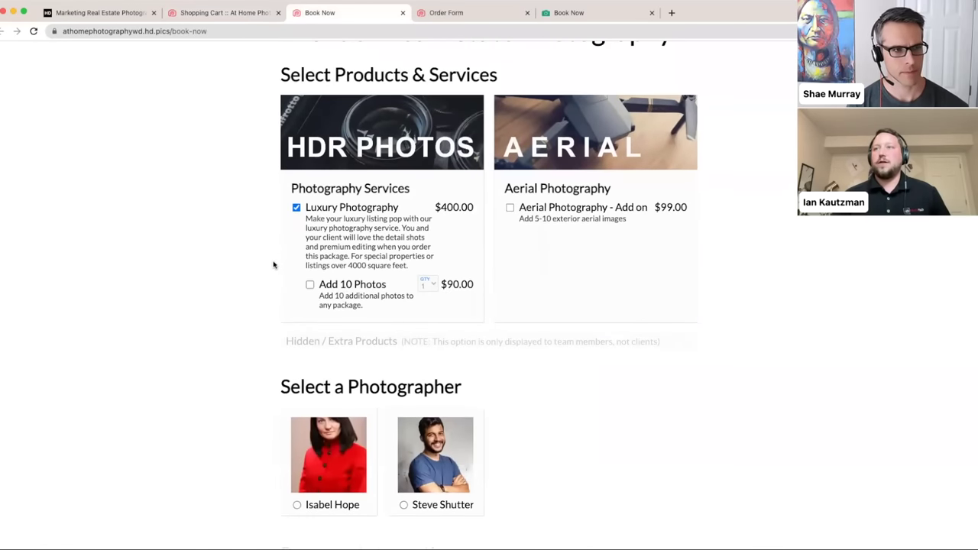
{"action": "left_click", "coordinate": [362, 289]}
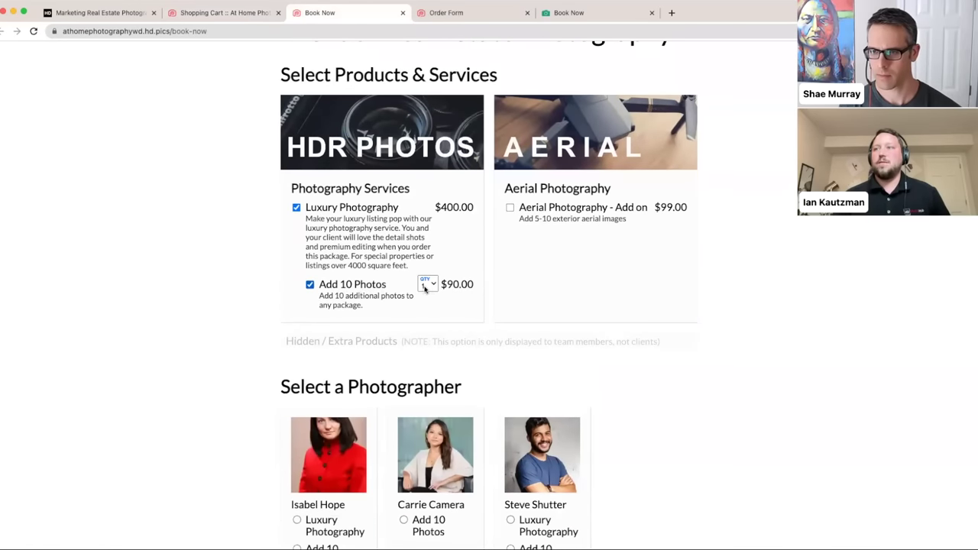
{"action": "left_click", "coordinate": [427, 286]}
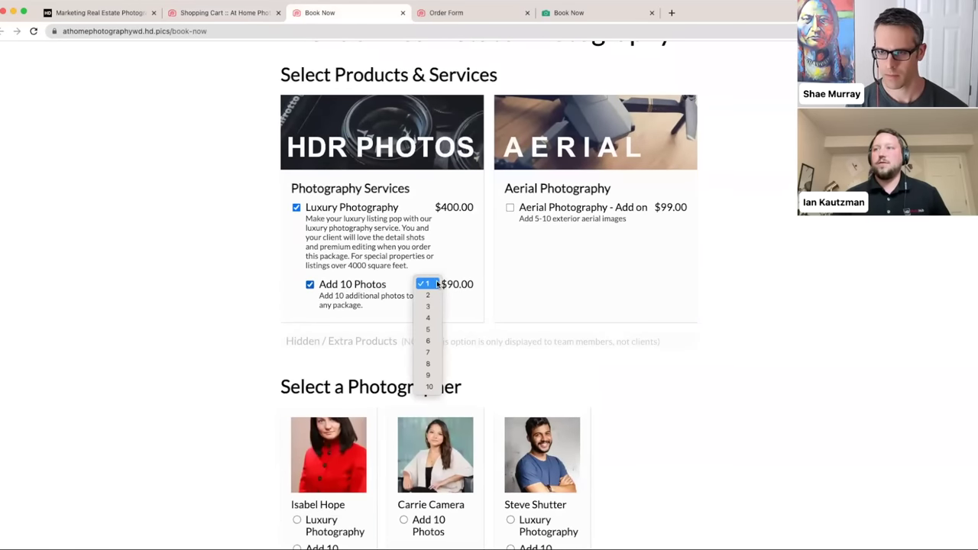
{"action": "left_click", "coordinate": [432, 284]}
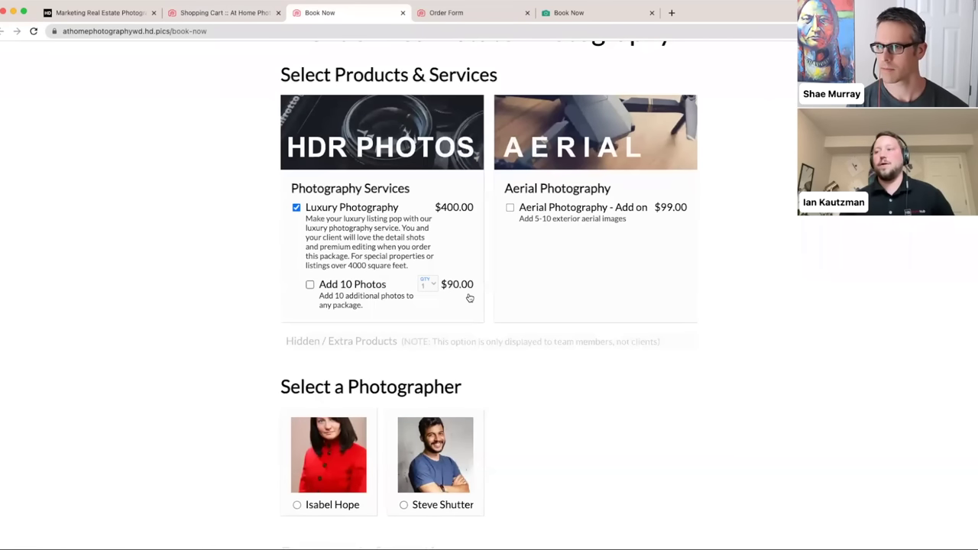
{"action": "left_click", "coordinate": [350, 289]}
{"action": "left_click", "coordinate": [431, 284]}
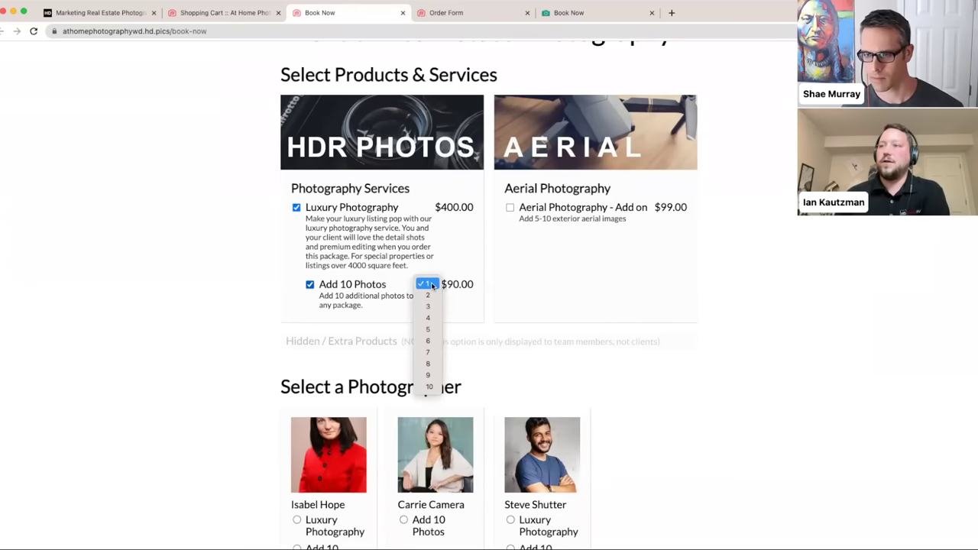
{"action": "left_click", "coordinate": [455, 290]}
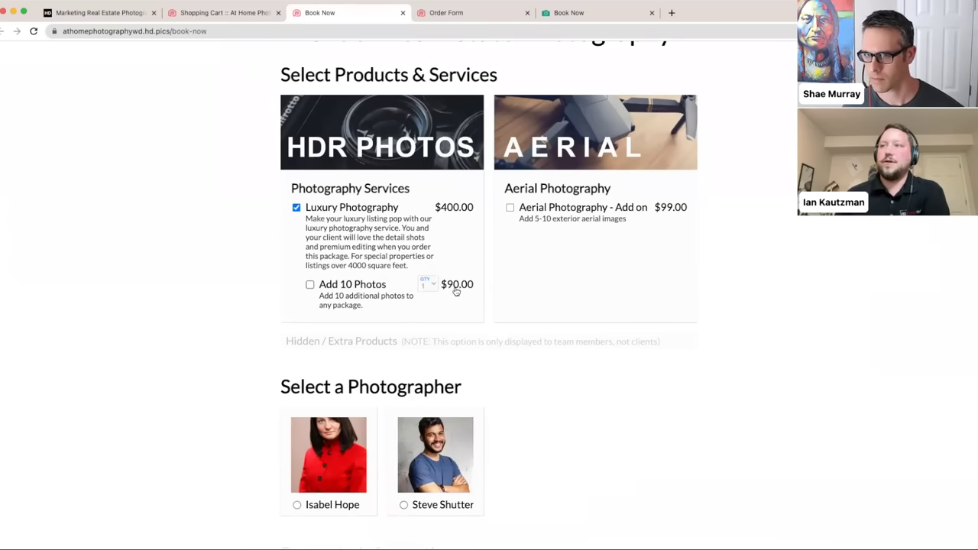
- Compare packages by deselecting Luxury, trying Premium Photography, then choosing Luxury Photography again
{"action": "left_click", "coordinate": [191, 13]}
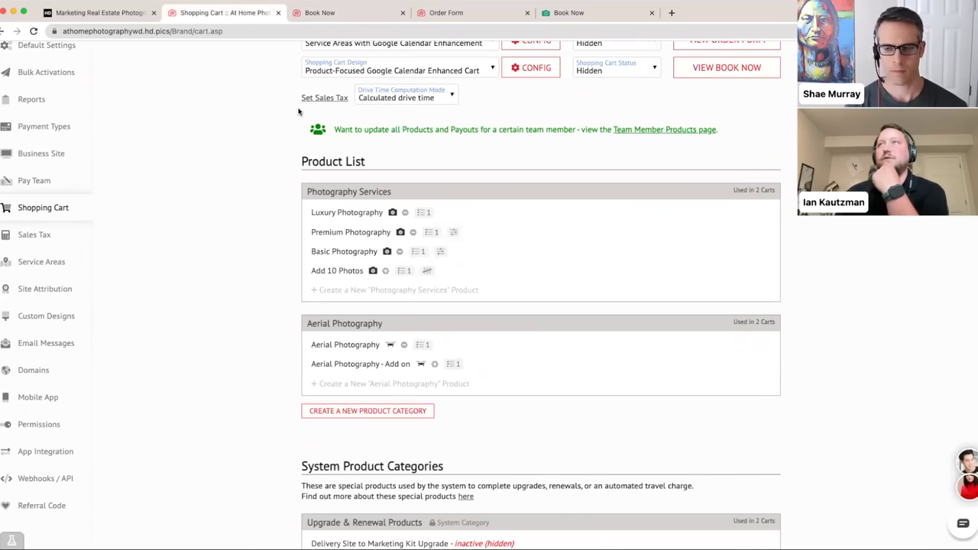
{"action": "left_click", "coordinate": [346, 15]}
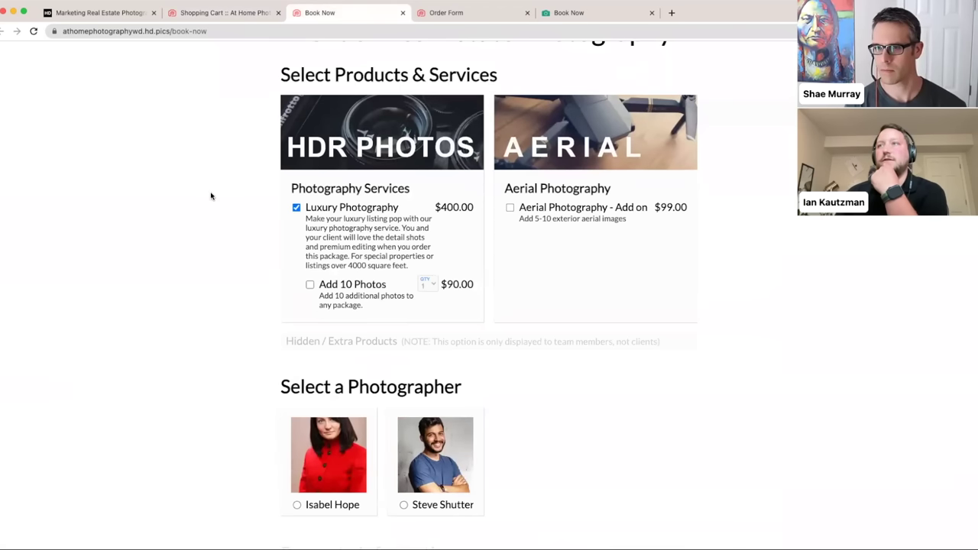
{"action": "scroll", "coordinate": [211, 196], "scroll_direction": "up", "scroll_amount": 2}
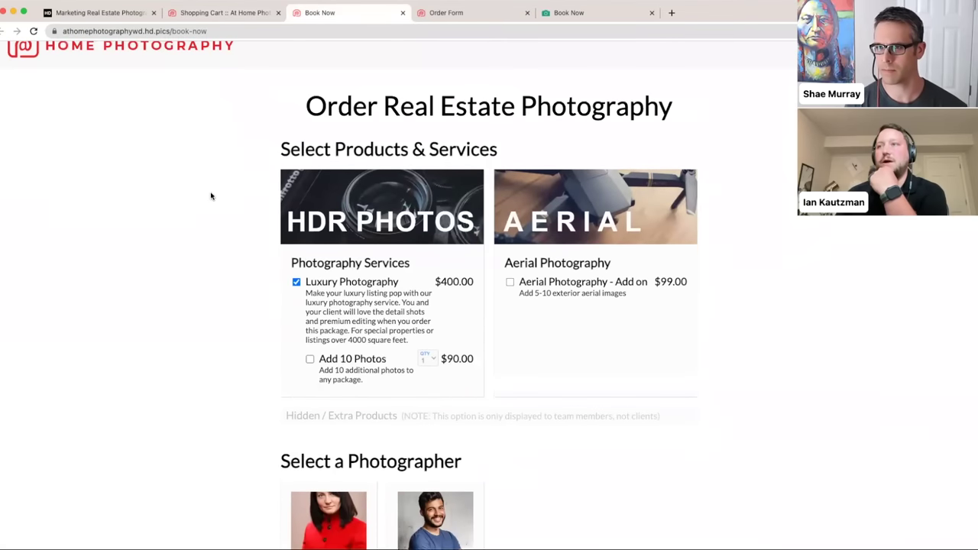
{"action": "left_click", "coordinate": [297, 282]}
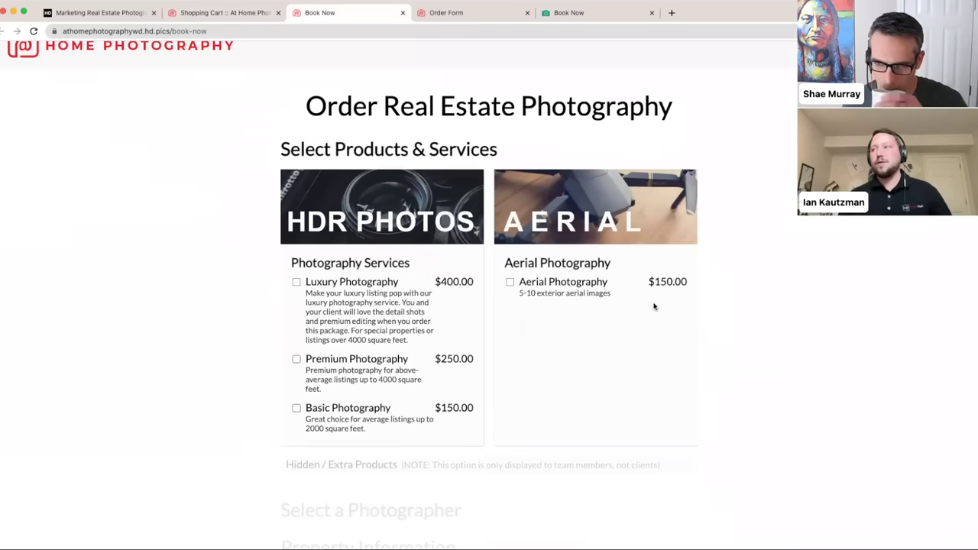
{"action": "scroll", "coordinate": [654, 307], "scroll_direction": "down", "scroll_amount": 1}
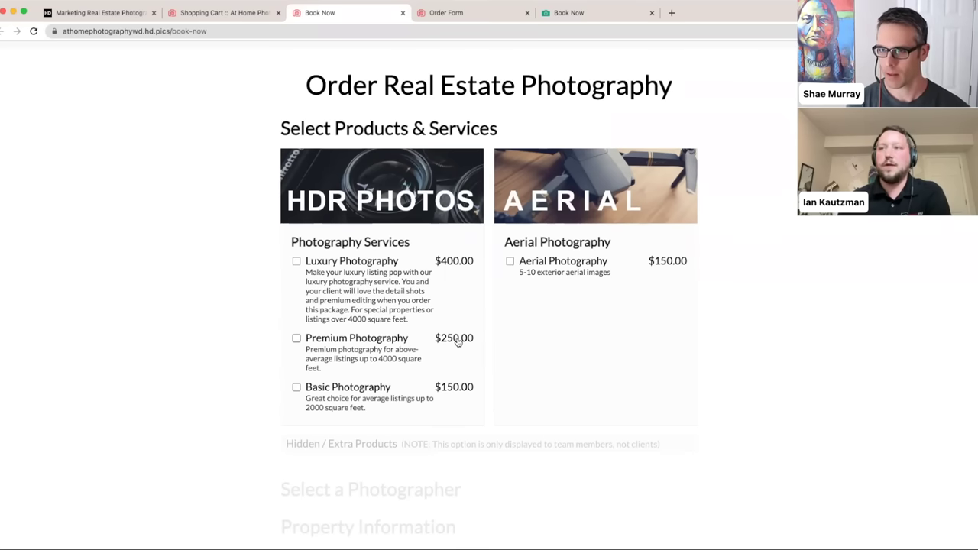
{"action": "left_click", "coordinate": [296, 339]}
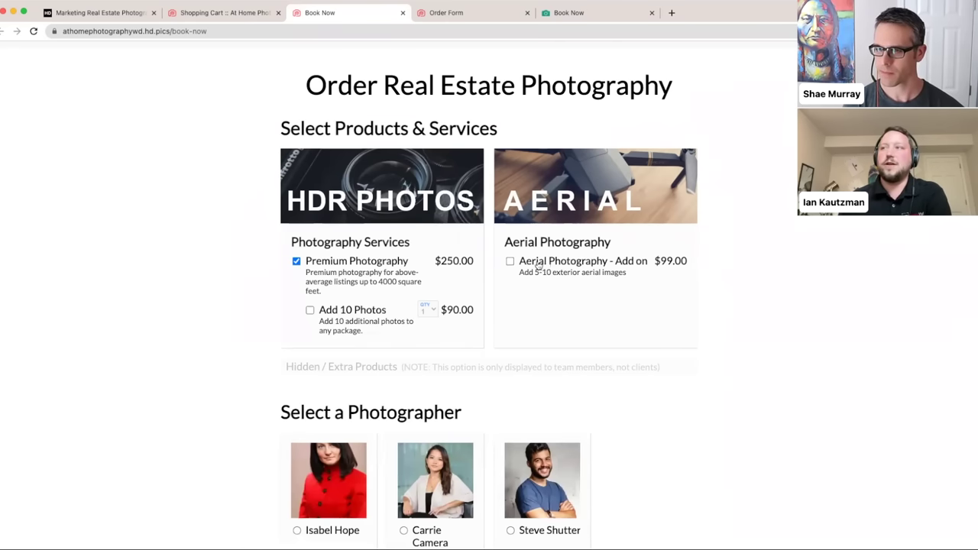
{"action": "left_click", "coordinate": [347, 263]}
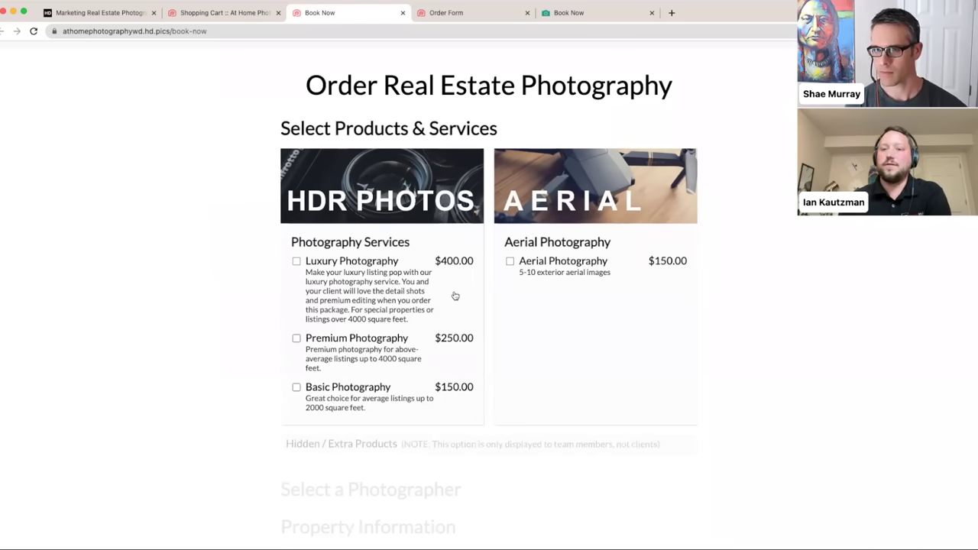
{"action": "left_click", "coordinate": [386, 298]}
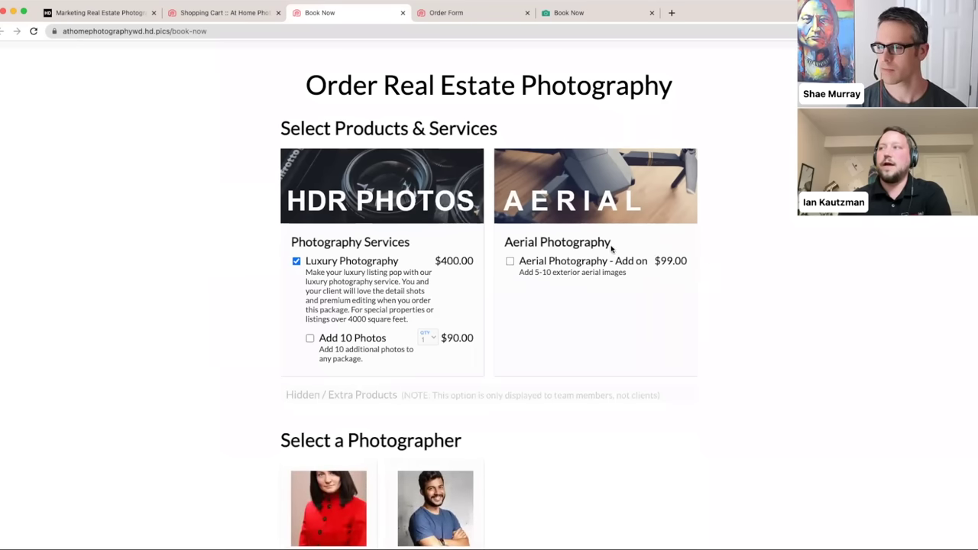
{"action": "left_click", "coordinate": [226, 12]}
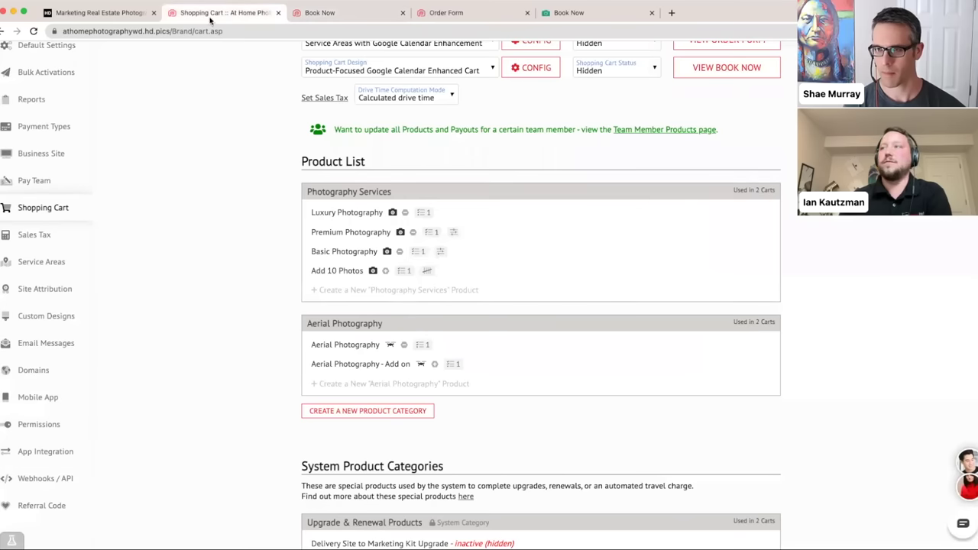
{"action": "scroll", "coordinate": [224, 307], "scroll_direction": "down", "scroll_amount": 1}
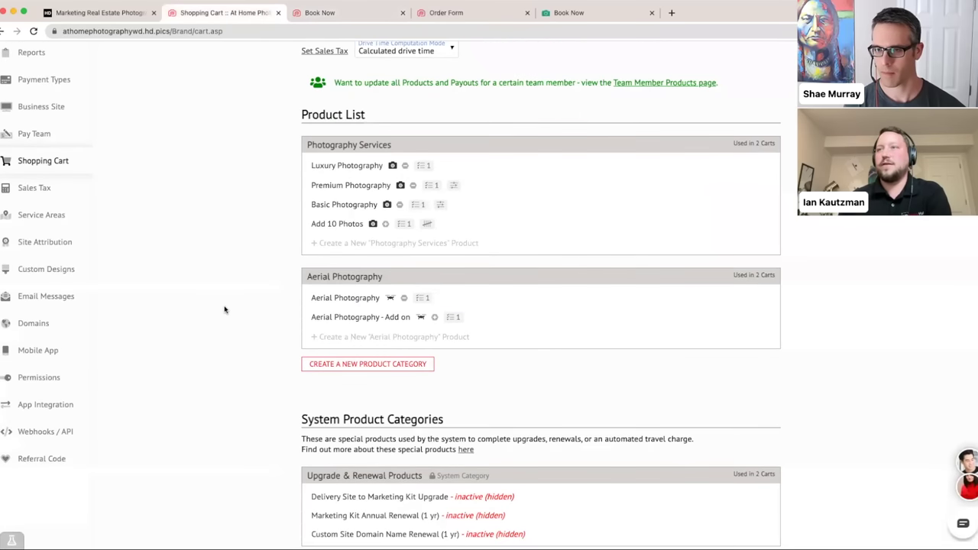
{"action": "left_click", "coordinate": [342, 299]}
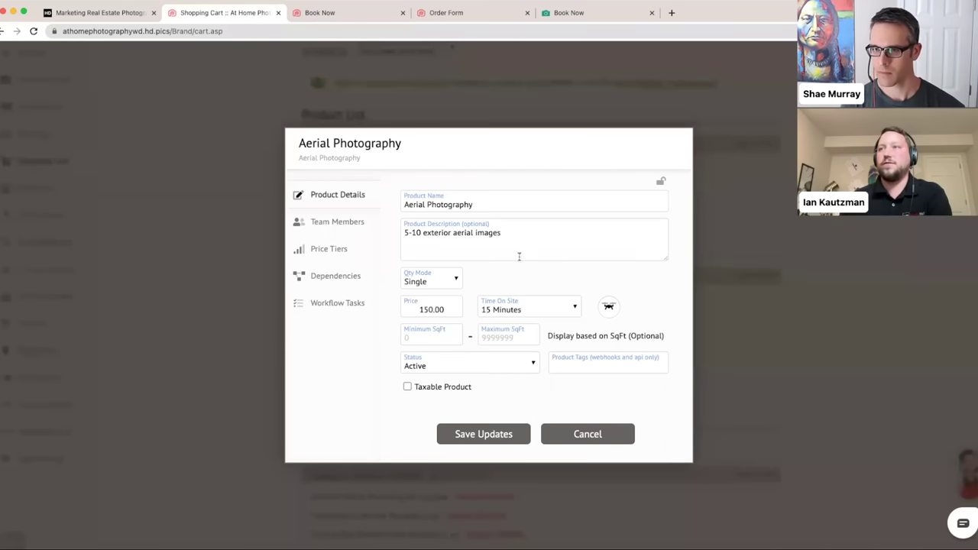
{"action": "left_click", "coordinate": [355, 283]}
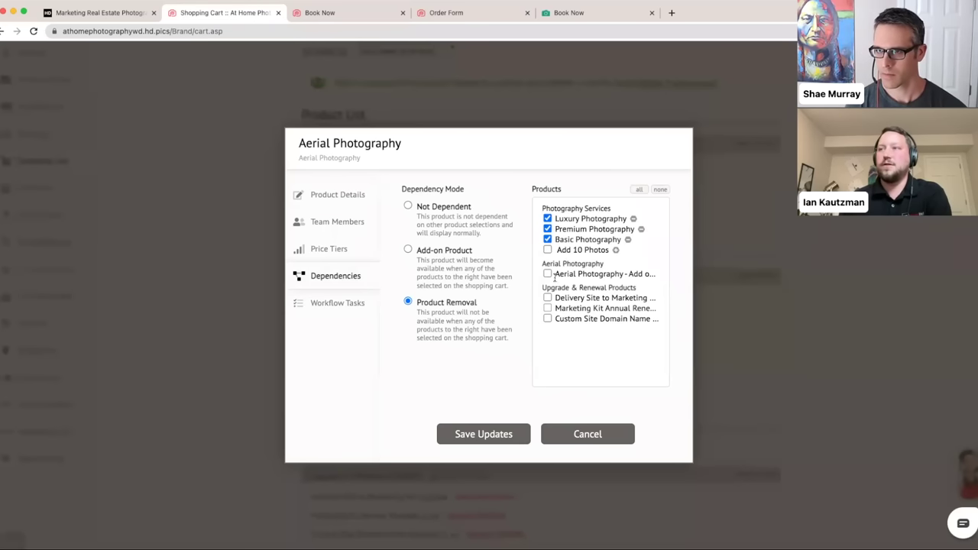
{"action": "left_click", "coordinate": [586, 434]}
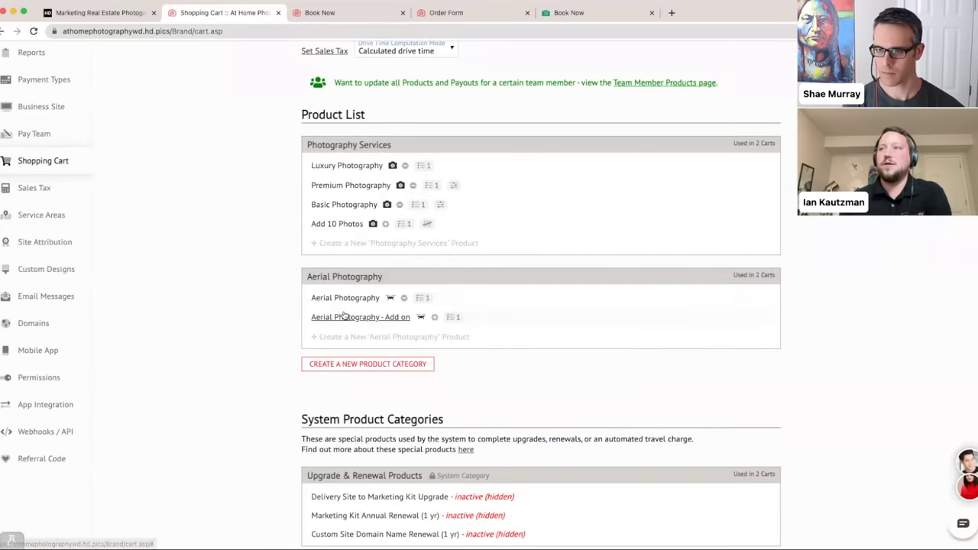
{"action": "left_click", "coordinate": [344, 316]}
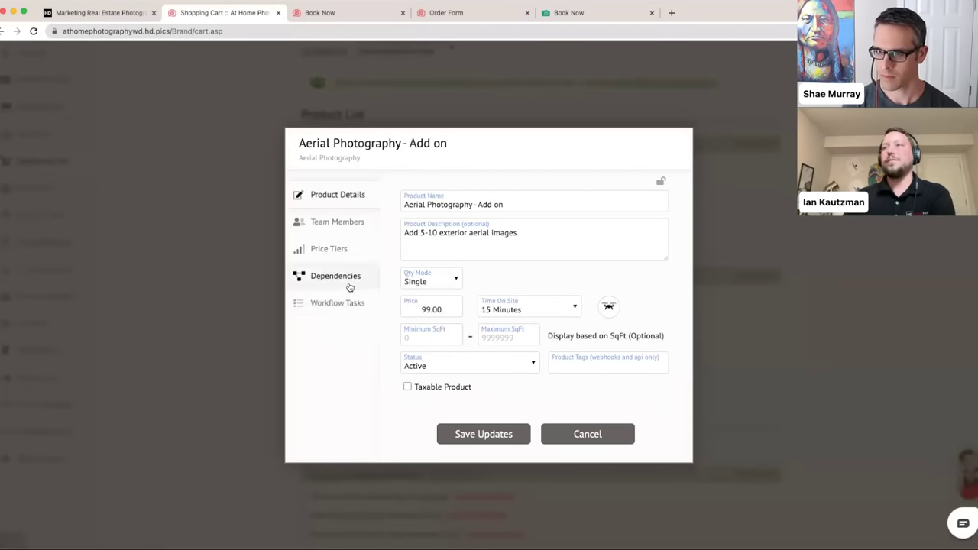
{"action": "left_click", "coordinate": [349, 285]}
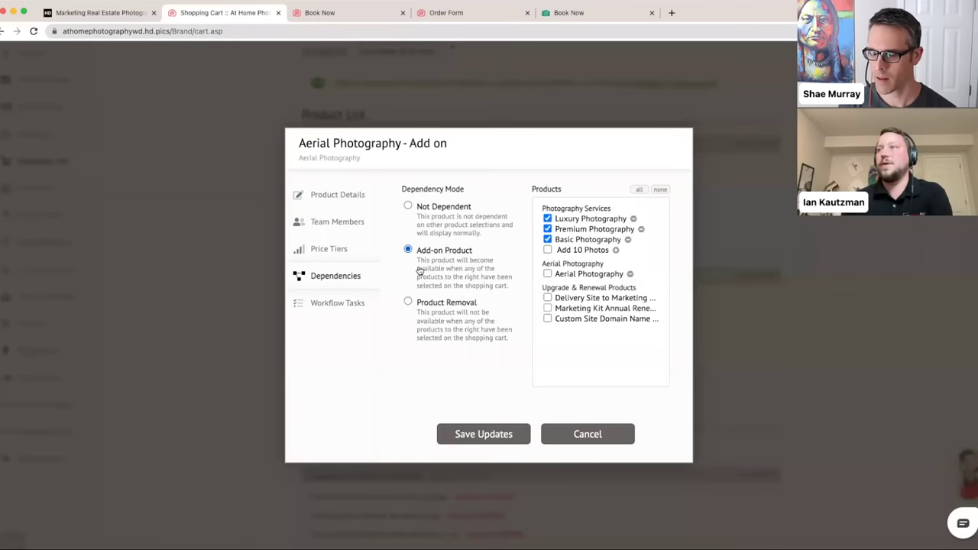
{"action": "left_click", "coordinate": [575, 433]}
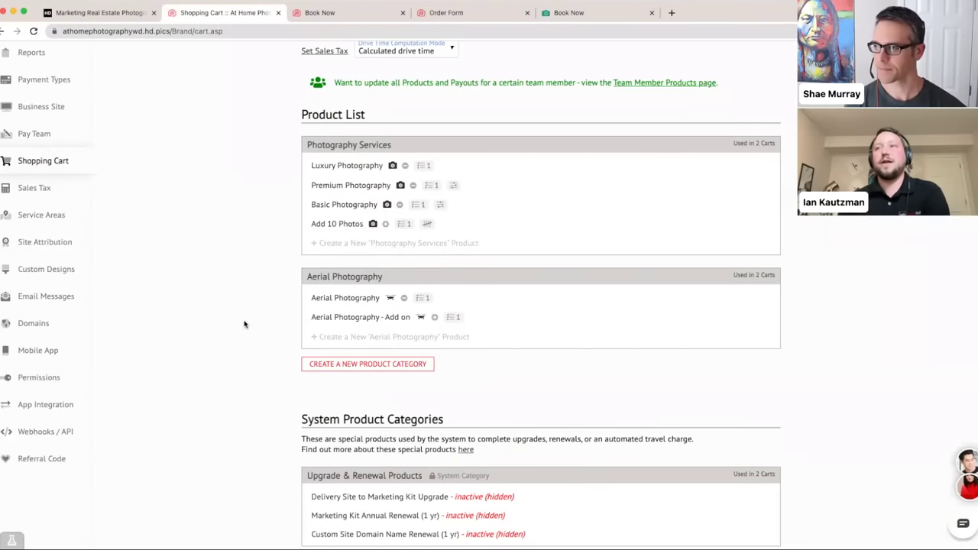
- Move 'Aerial Photography - Add on' into Photography Services, below Add 10 Photos
{"action": "scroll", "coordinate": [244, 324], "scroll_direction": "up", "scroll_amount": 1}
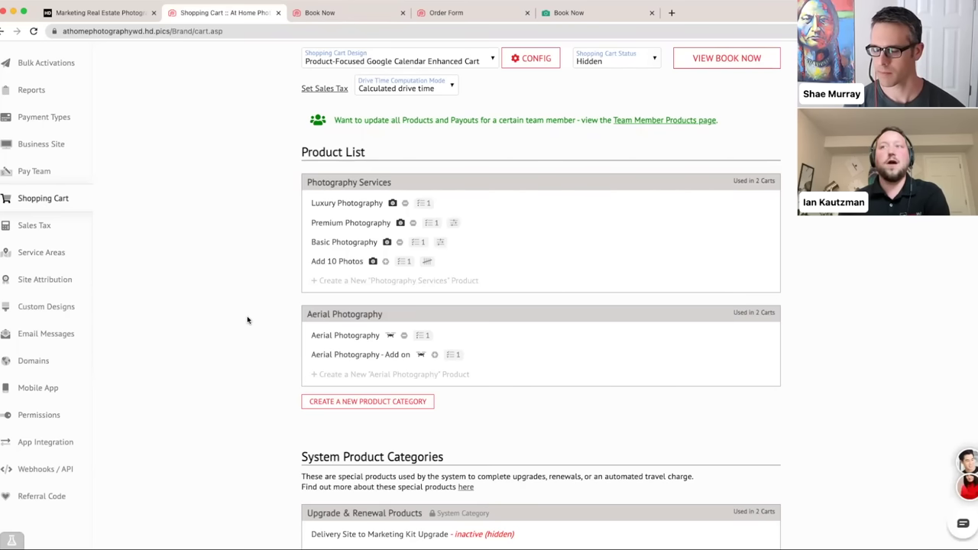
{"action": "left_click_drag", "start_coordinate": [512, 357], "coordinate": [505, 283]}
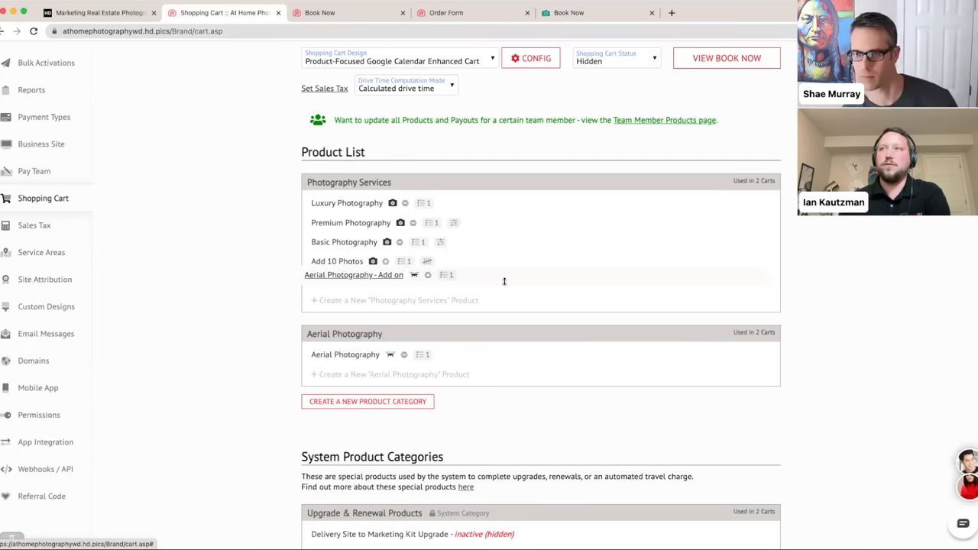
{"action": "left_click_drag", "start_coordinate": [504, 281], "coordinate": [504, 280]}
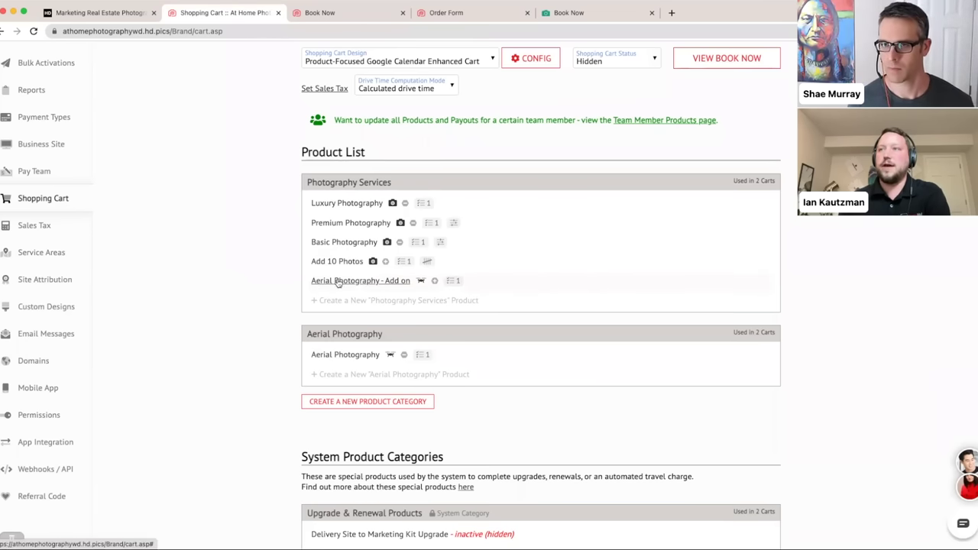
- Rename the aerial add-on to 'Add Aerial Photography' and save it
{"action": "left_click", "coordinate": [344, 282]}
{"action": "left_click", "coordinate": [504, 199]}
{"action": "key", "text": "BackSpace"}
{"action": "key", "text": "BackSpace"}
{"action": "key", "text": "BackSpace"}
{"action": "key", "text": "BackSpace"}
{"action": "key", "text": "BackSpace"}
{"action": "key", "text": "BackSpace"}
{"action": "key", "text": "BackSpace"}
{"action": "key", "text": "BackSpace"}
{"action": "key", "text": "BackSpace"}
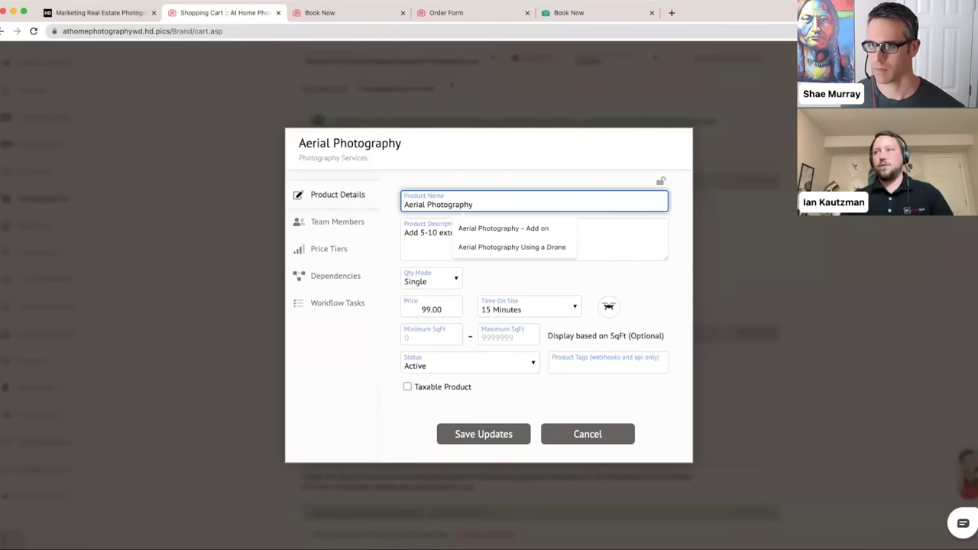
{"action": "left_click", "coordinate": [403, 204]}
{"action": "type", "text": "Add"}
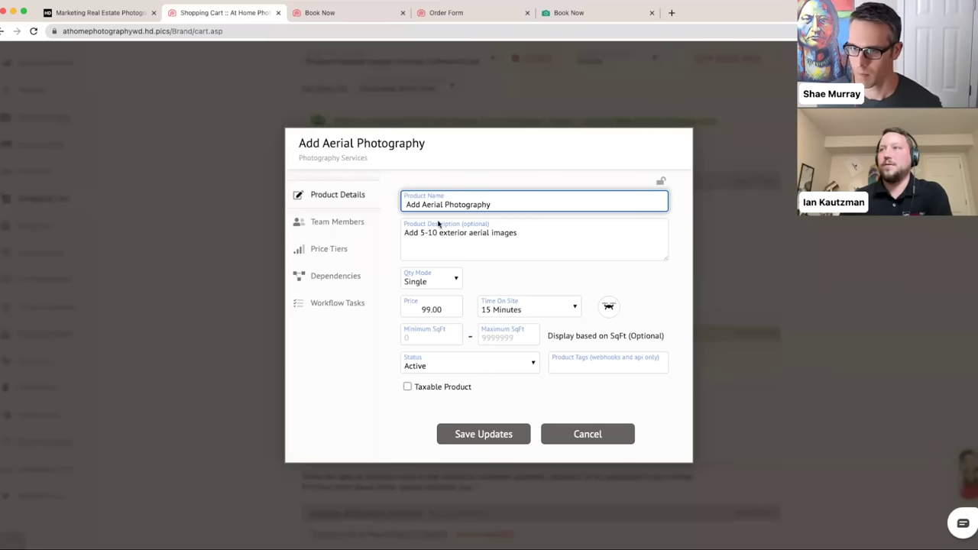
{"action": "left_click", "coordinate": [473, 435]}
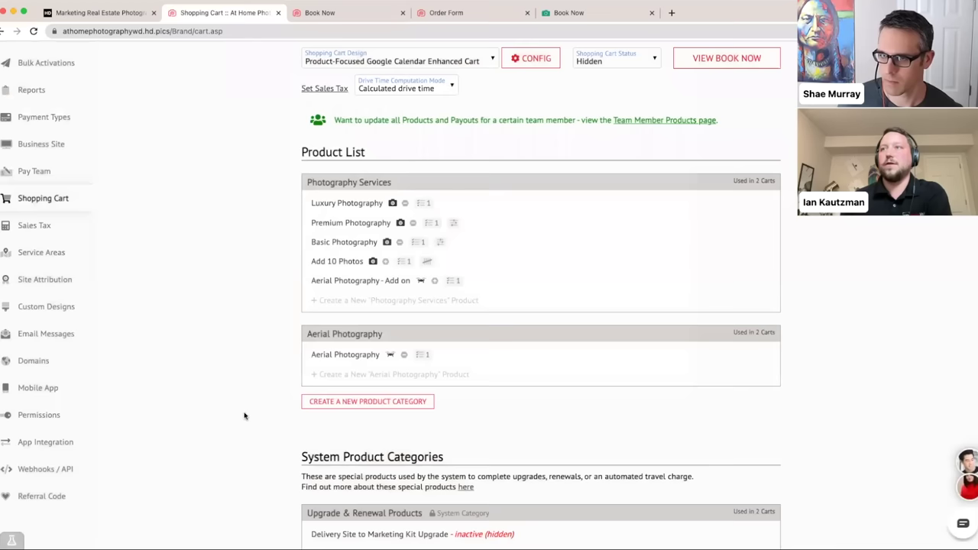
{"action": "left_click", "coordinate": [319, 13]}
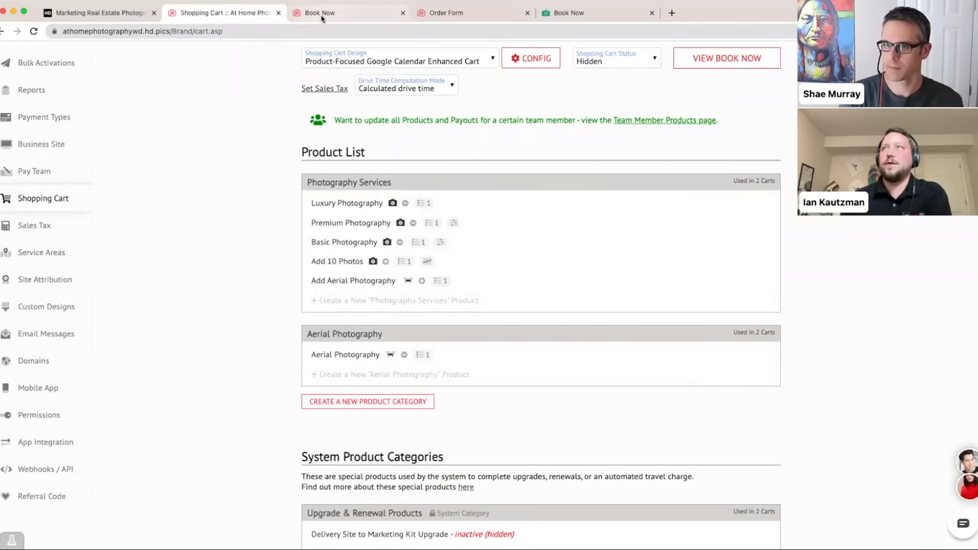
- Reload Book Now and tick Luxury Photography to reveal Add 10 Photos and Add Aerial Photography ($99.00)
{"action": "left_click", "coordinate": [310, 31]}
{"action": "key", "text": "Return"}
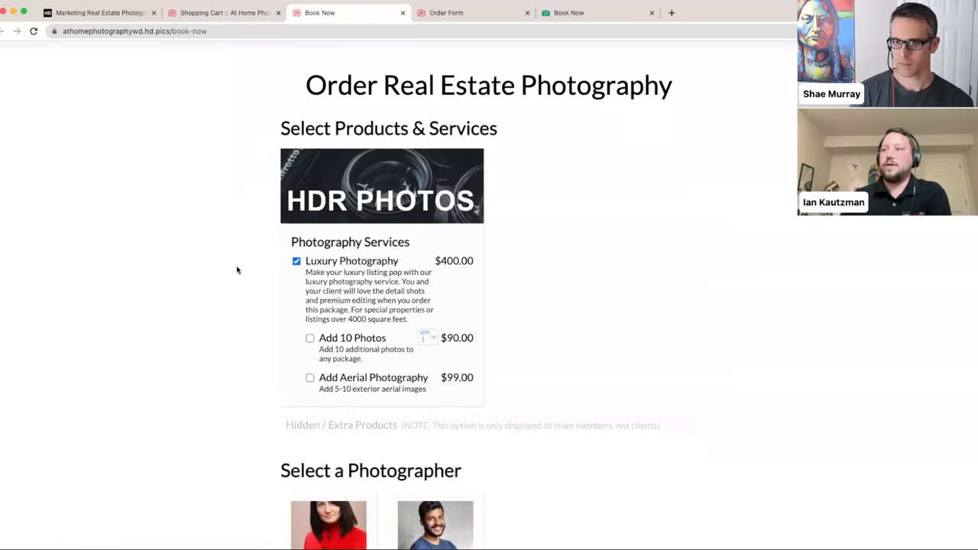
{"action": "scroll", "coordinate": [234, 274], "scroll_direction": "down", "scroll_amount": 2}
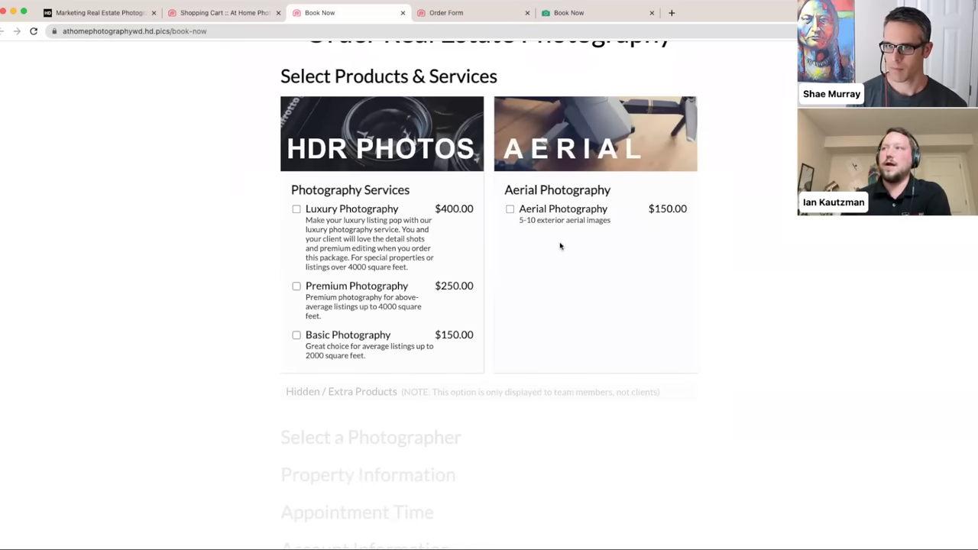
{"action": "left_click", "coordinate": [336, 231]}
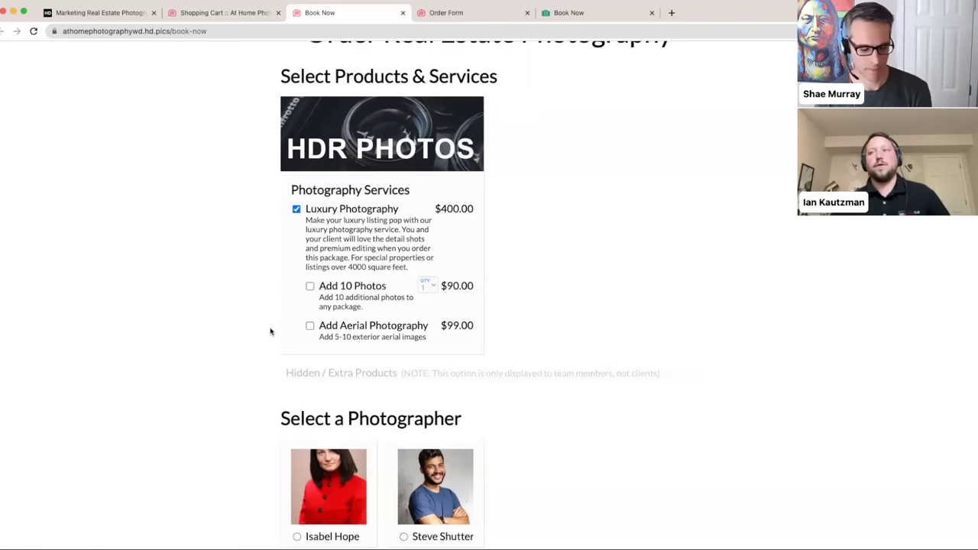
{"action": "scroll", "coordinate": [270, 331], "scroll_direction": "down", "scroll_amount": 1}
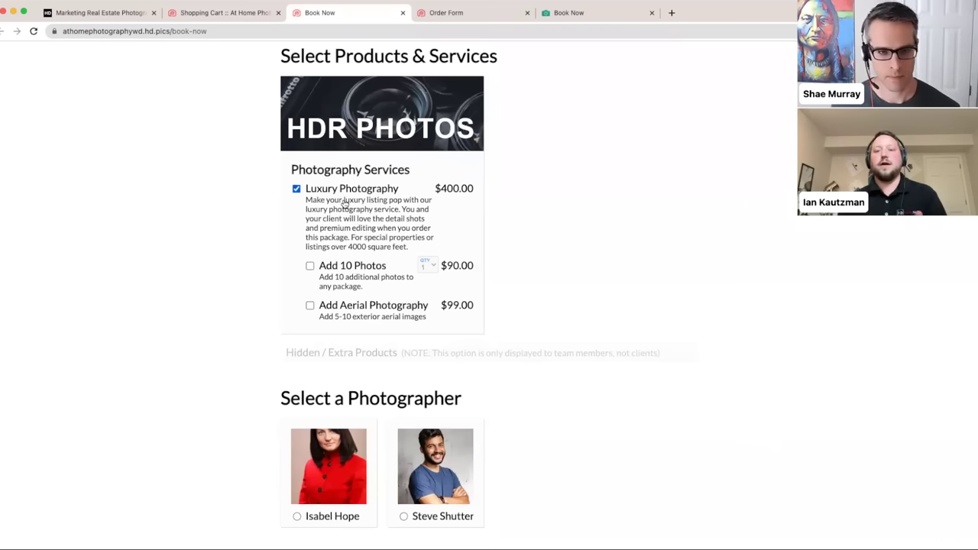
- Return to Shopping Cart settings and scroll down to System Product Categories and Pricing Tiers
{"action": "left_click", "coordinate": [221, 14]}
{"action": "scroll", "coordinate": [231, 227], "scroll_direction": "down", "scroll_amount": 3}
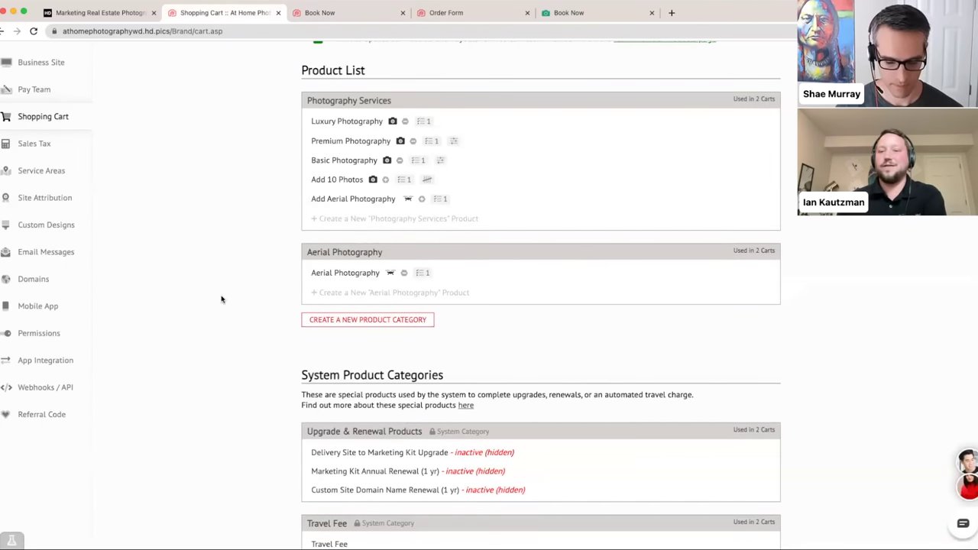
{"action": "scroll", "coordinate": [227, 295], "scroll_direction": "down", "scroll_amount": 1}
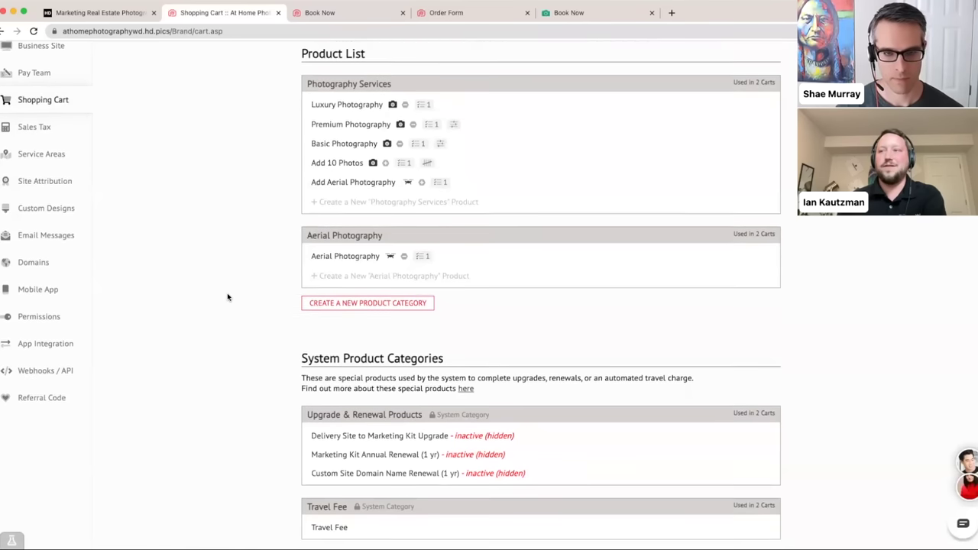
{"action": "scroll", "coordinate": [227, 297], "scroll_direction": "down", "scroll_amount": 5}
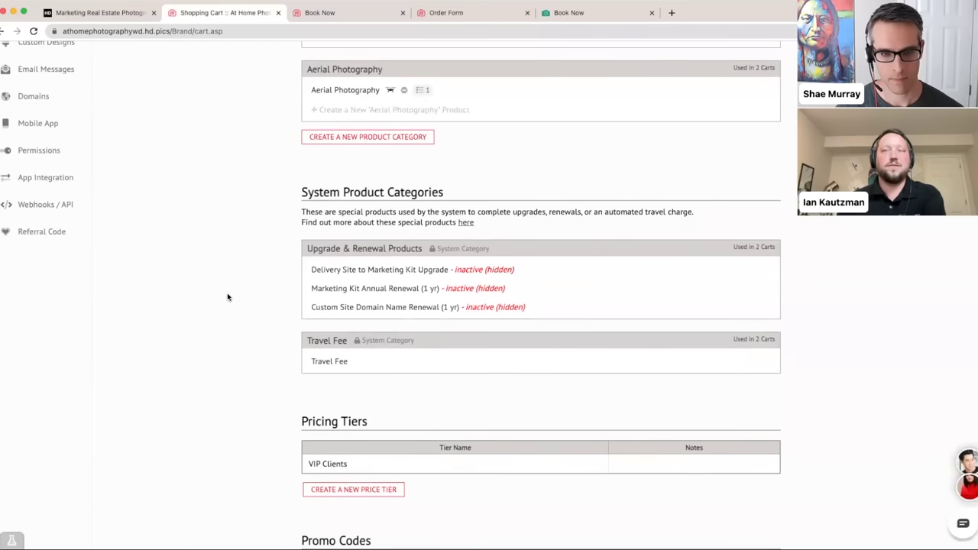
{"action": "scroll", "coordinate": [264, 289], "scroll_direction": "down", "scroll_amount": 2}
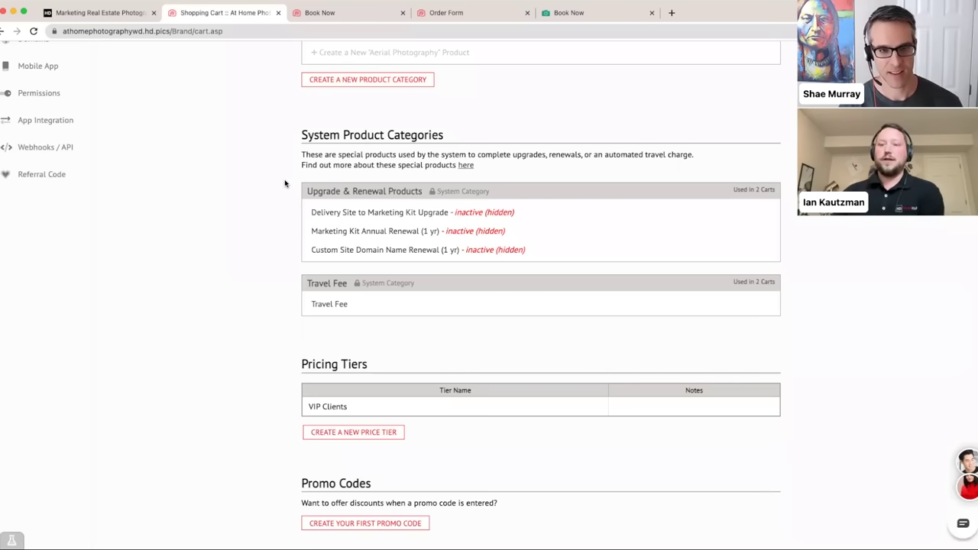
- Set the Delivery Site to Marketing Kit Upgrade price to 19.99 and save
{"action": "left_click", "coordinate": [349, 212]}
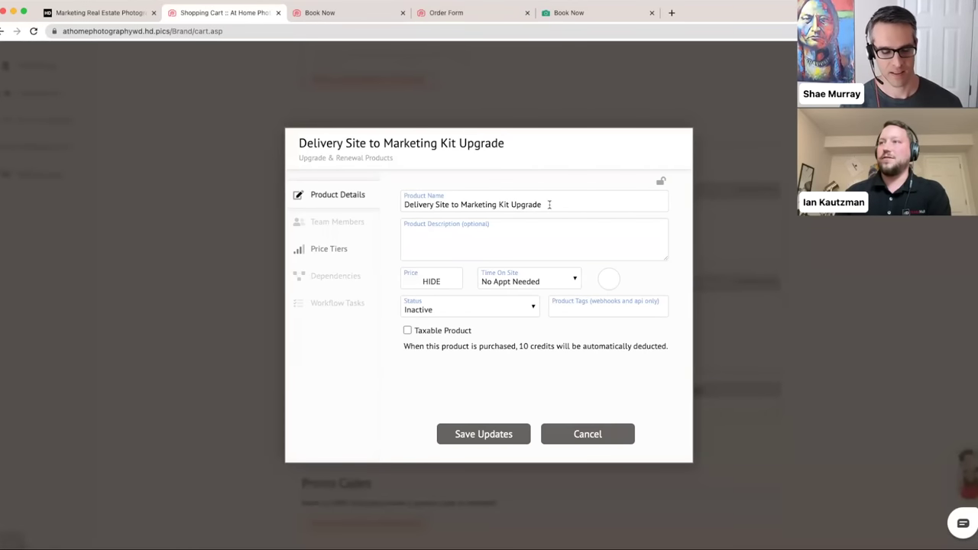
{"action": "left_click", "coordinate": [452, 281]}
{"action": "double_click", "coordinate": [453, 283]}
{"action": "type", "text": "19.99"}
{"action": "left_click", "coordinate": [331, 346]}
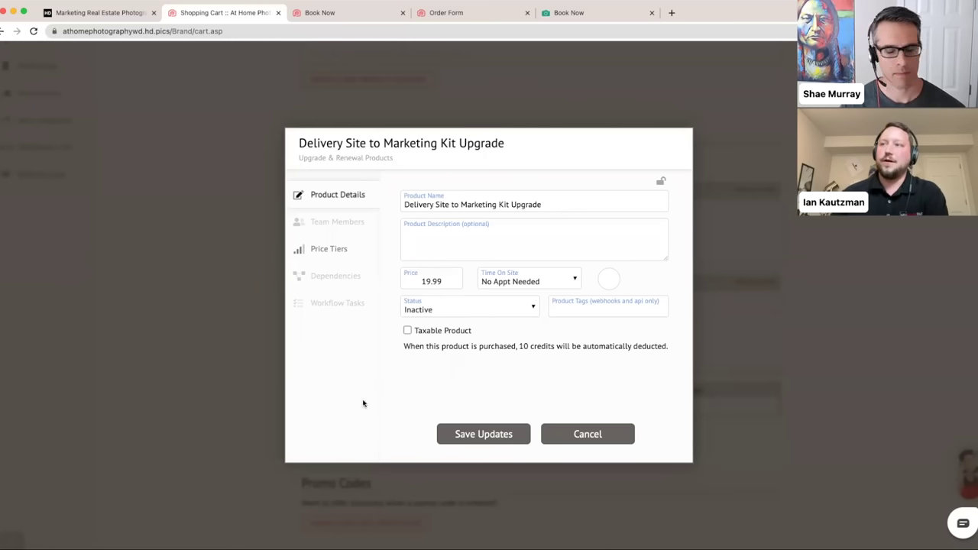
{"action": "left_click", "coordinate": [477, 429]}
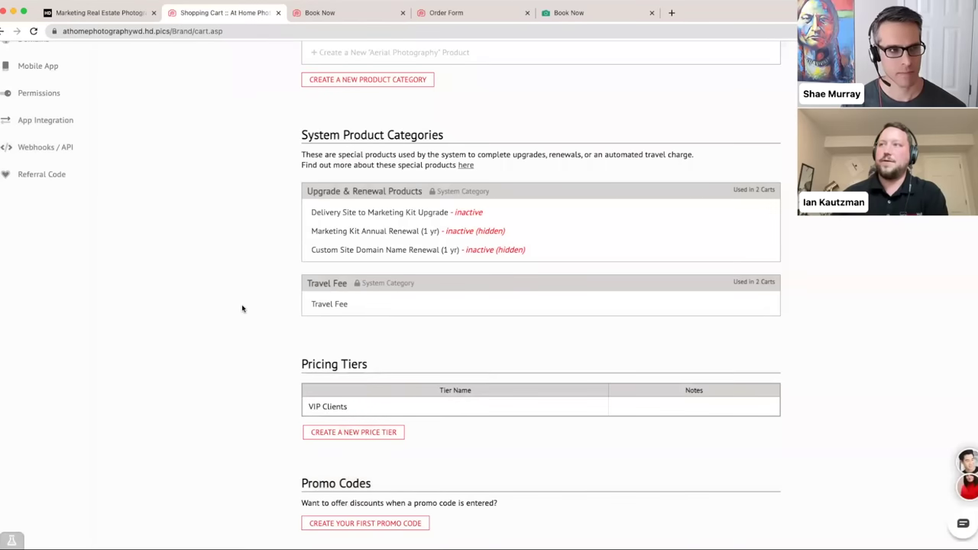
- Set the Delivery Site to Marketing Kit Upgrade status to Active and save
{"action": "left_click", "coordinate": [357, 212]}
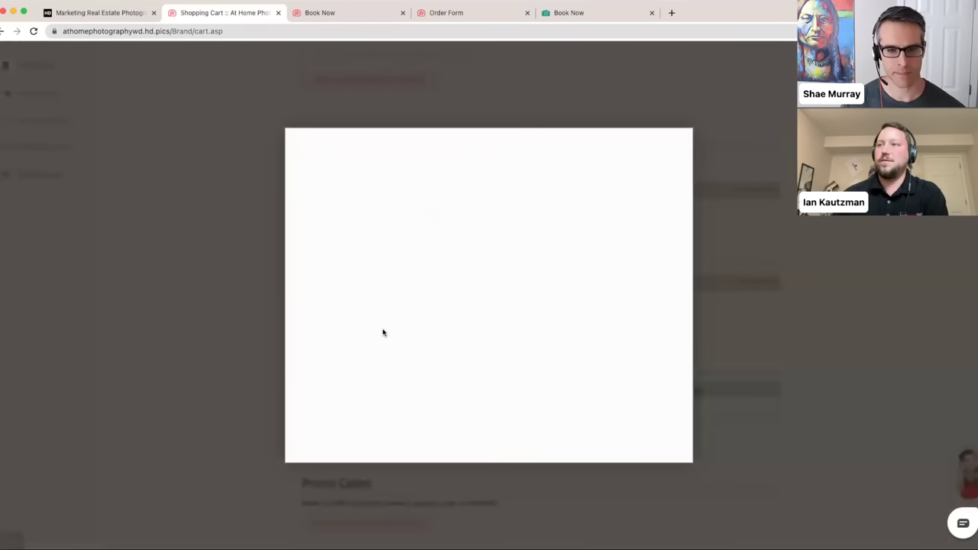
{"action": "left_click", "coordinate": [428, 316]}
{"action": "left_click", "coordinate": [459, 294]}
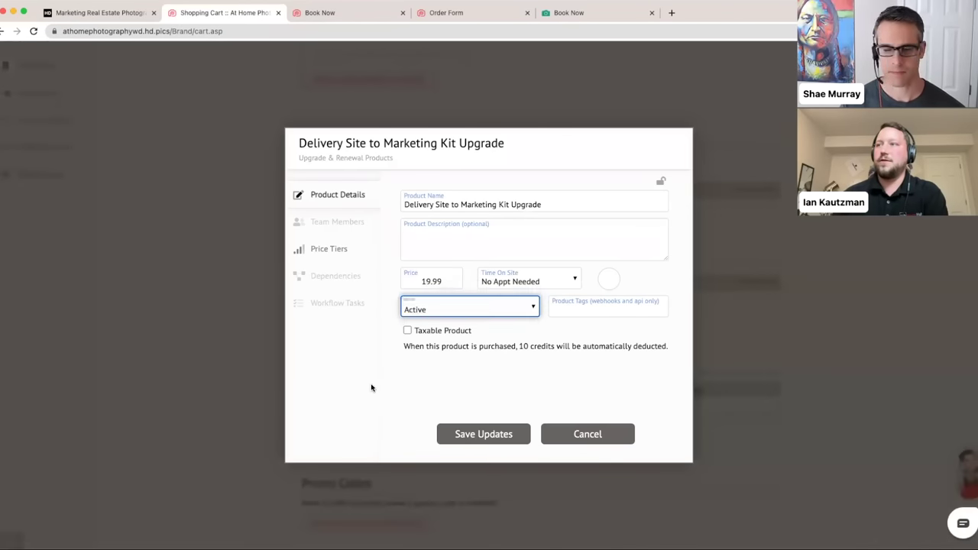
{"action": "left_click", "coordinate": [472, 442]}
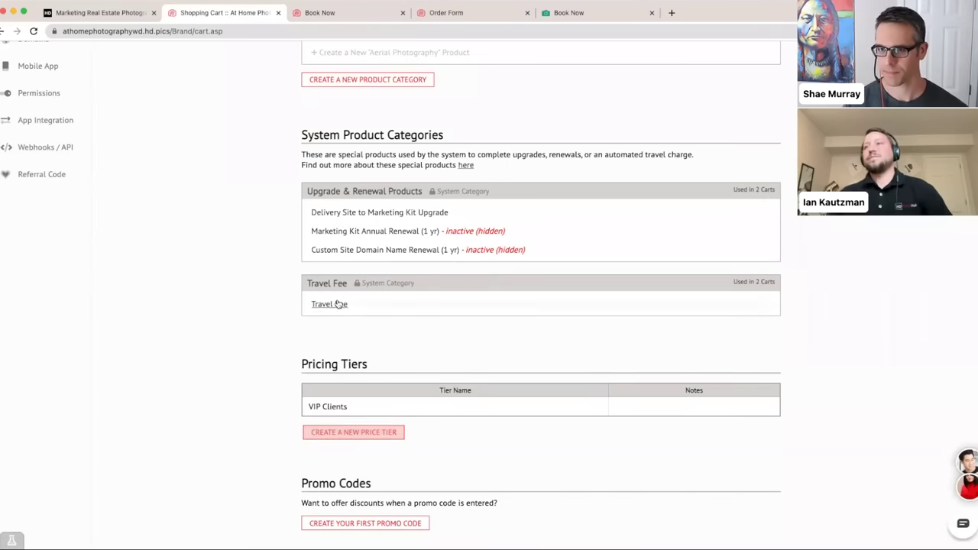
- Make Marketing Kit Annual Renewal Active at a price of 19.99 and save
{"action": "left_click", "coordinate": [315, 233]}
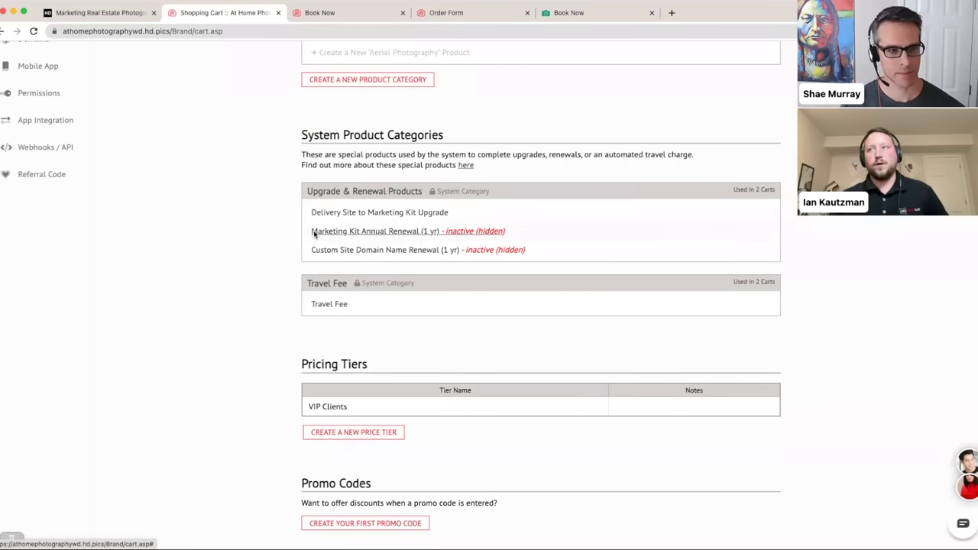
{"action": "left_click", "coordinate": [438, 281]}
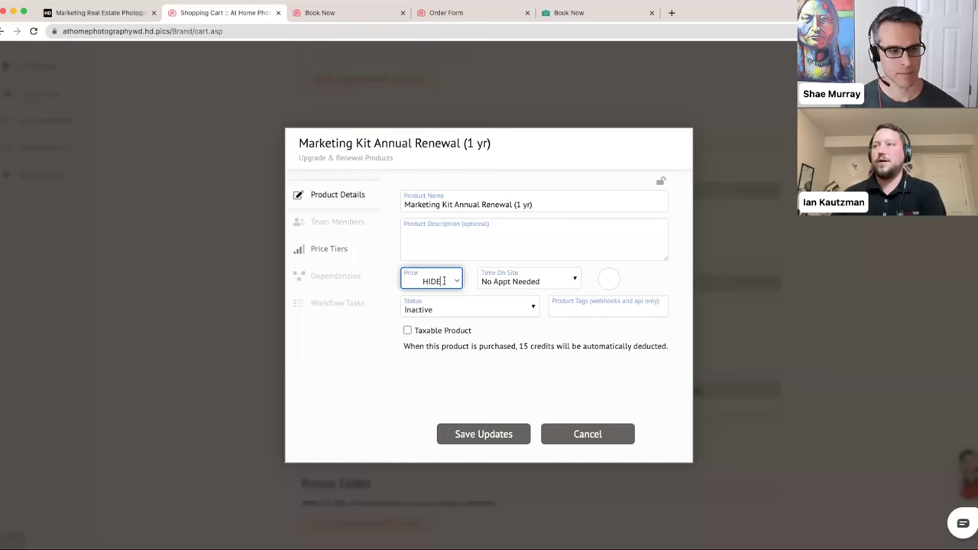
{"action": "type", "text": "19.99"}
{"action": "left_click", "coordinate": [333, 340]}
{"action": "left_click", "coordinate": [468, 307]}
{"action": "left_click", "coordinate": [468, 295]}
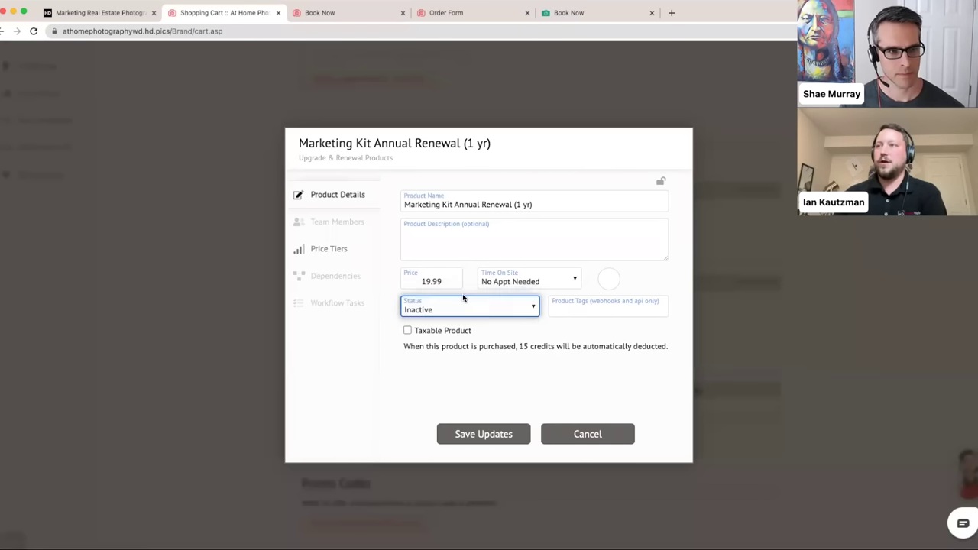
{"action": "left_click", "coordinate": [474, 435]}
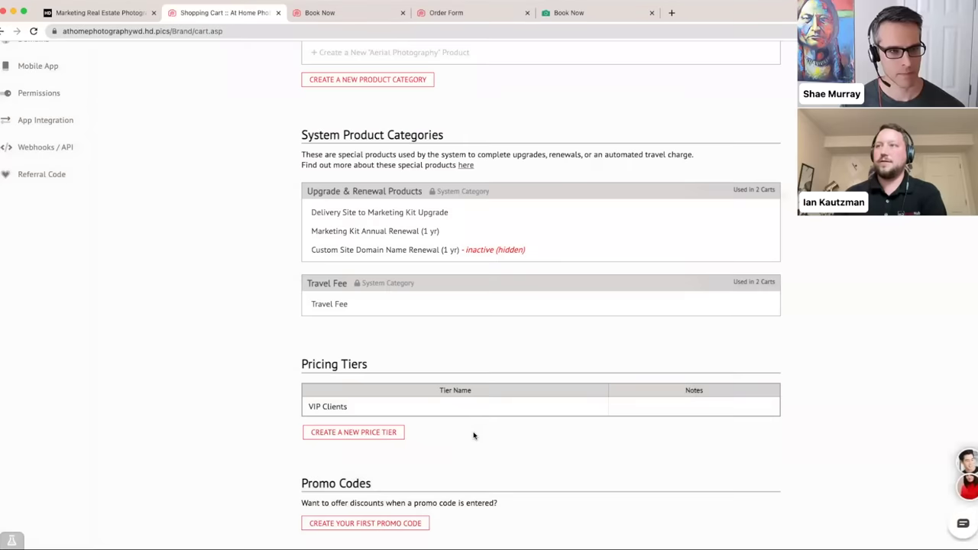
- Make Custom Site Domain Name Renewal Active at a price of 25.00 and save
{"action": "left_click", "coordinate": [350, 252]}
{"action": "left_click", "coordinate": [447, 283]}
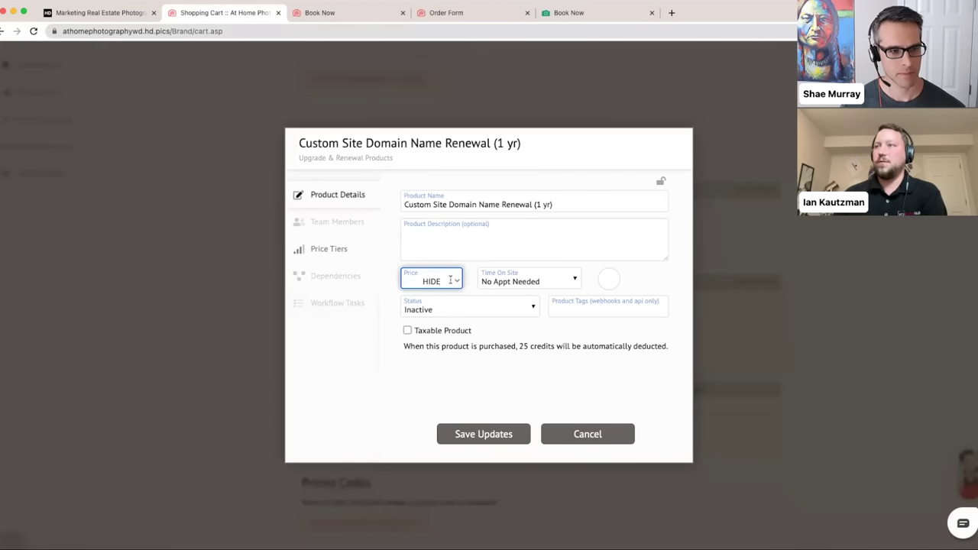
{"action": "left_click", "coordinate": [448, 282]}
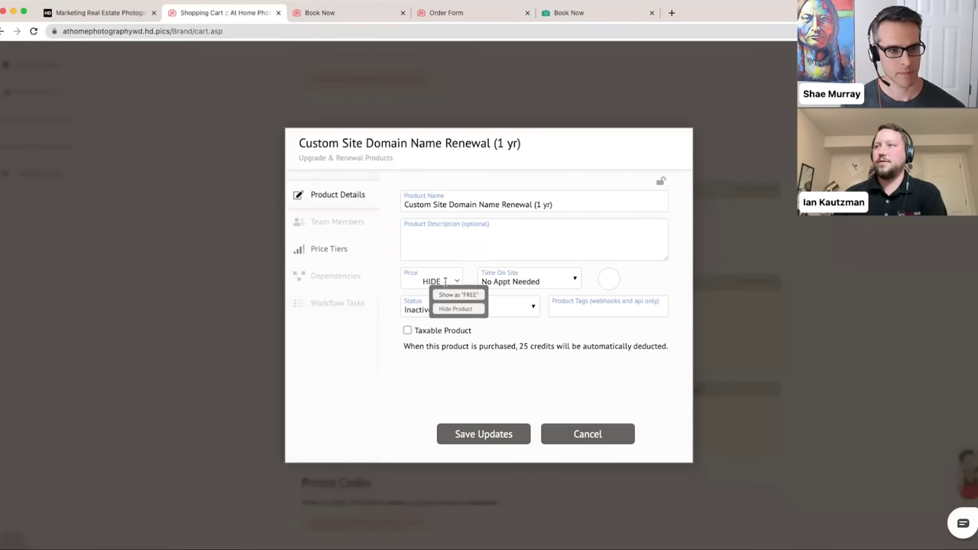
{"action": "double_click", "coordinate": [431, 282]}
{"action": "type", "text": "25"}
{"action": "left_click", "coordinate": [437, 324]}
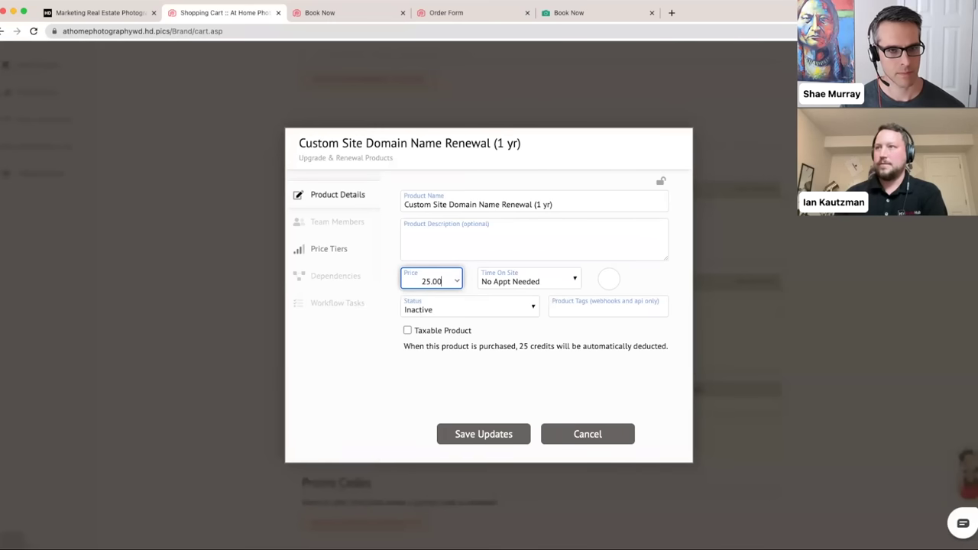
{"action": "left_click", "coordinate": [458, 320]}
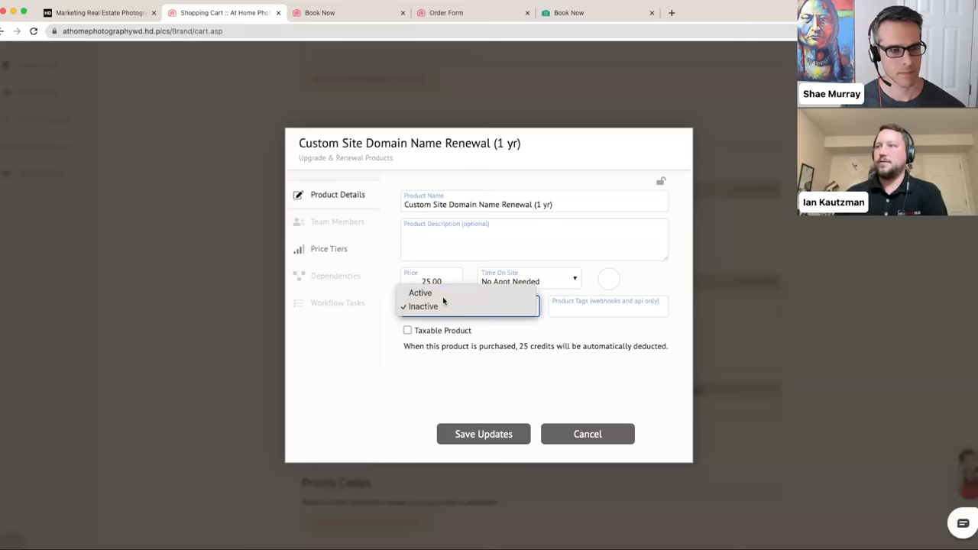
{"action": "left_click", "coordinate": [440, 295]}
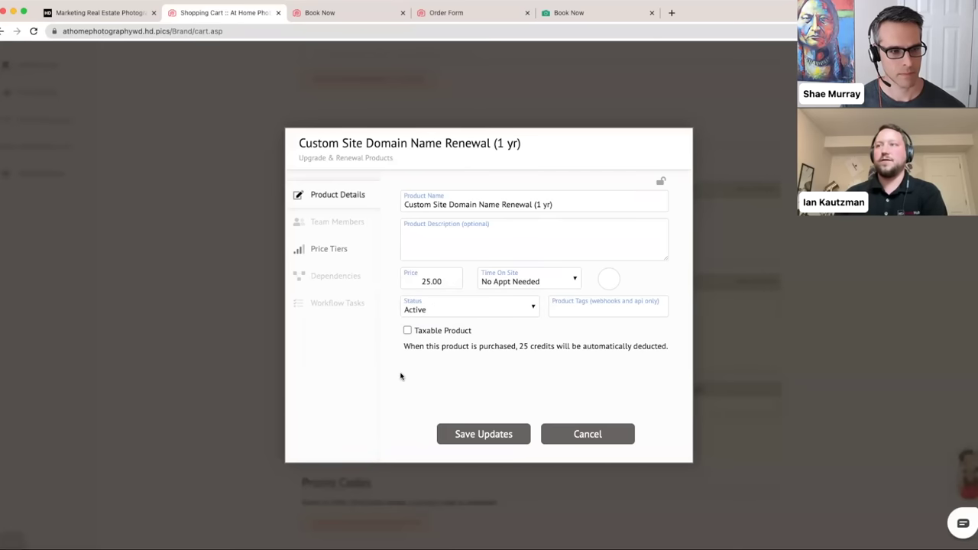
{"action": "left_click", "coordinate": [447, 433]}
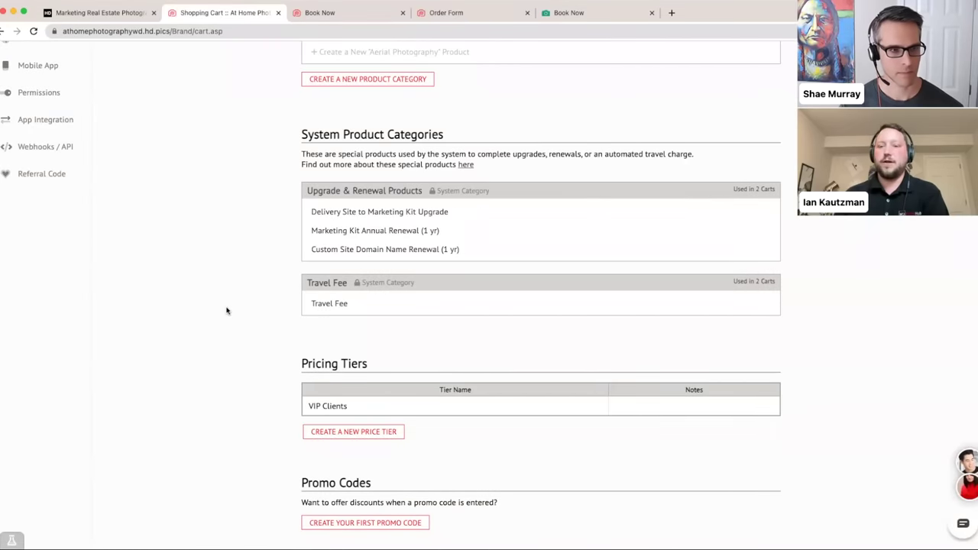
- Rename the Travel Fee product to 'Travel Charge' and save it
{"action": "scroll", "coordinate": [225, 310], "scroll_direction": "down", "scroll_amount": 1}
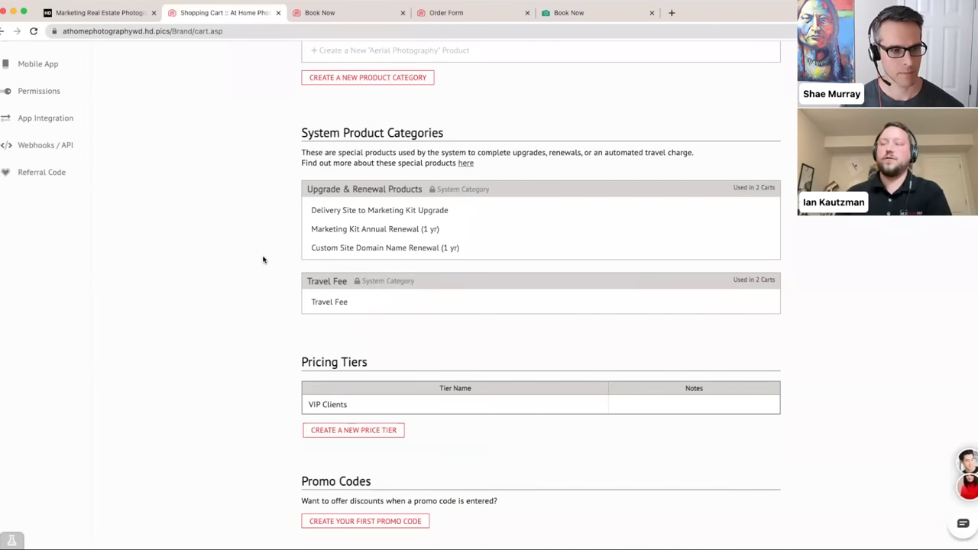
{"action": "scroll", "coordinate": [262, 260], "scroll_direction": "down", "scroll_amount": 2}
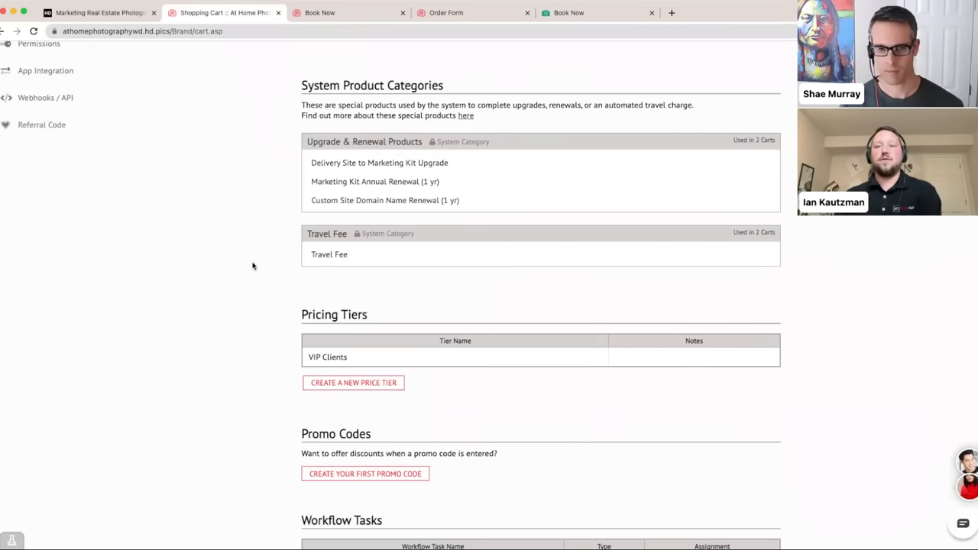
{"action": "left_click", "coordinate": [318, 257]}
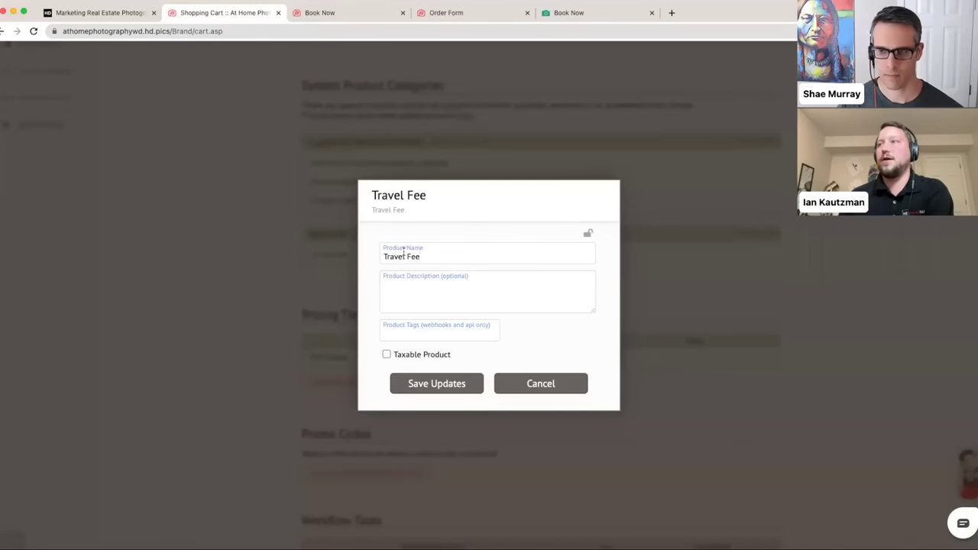
{"action": "left_click", "coordinate": [425, 257]}
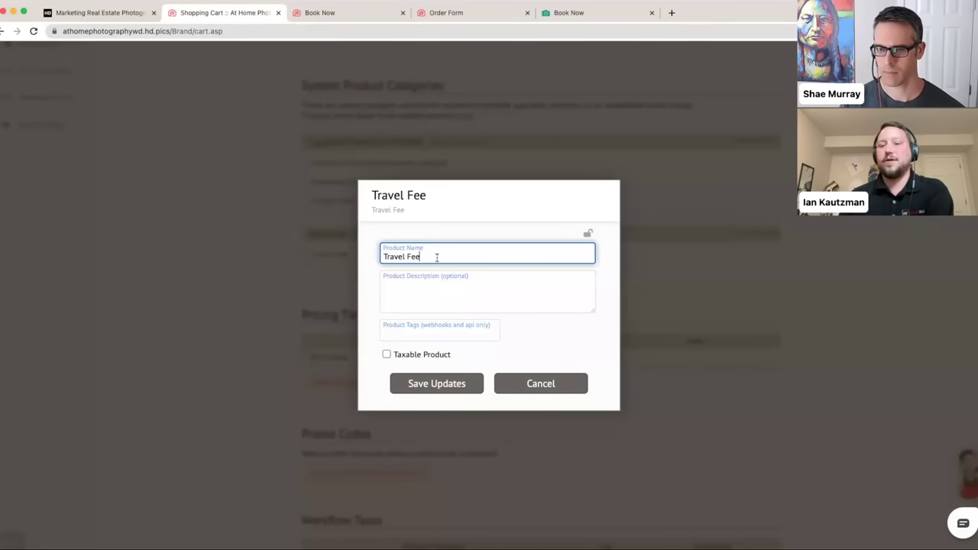
{"action": "key", "text": "BackSpace"}
{"action": "key", "text": "BackSpace"}
{"action": "key", "text": "BackSpace"}
{"action": "key", "text": "BackSpace"}
{"action": "type", "text": "Chag"}
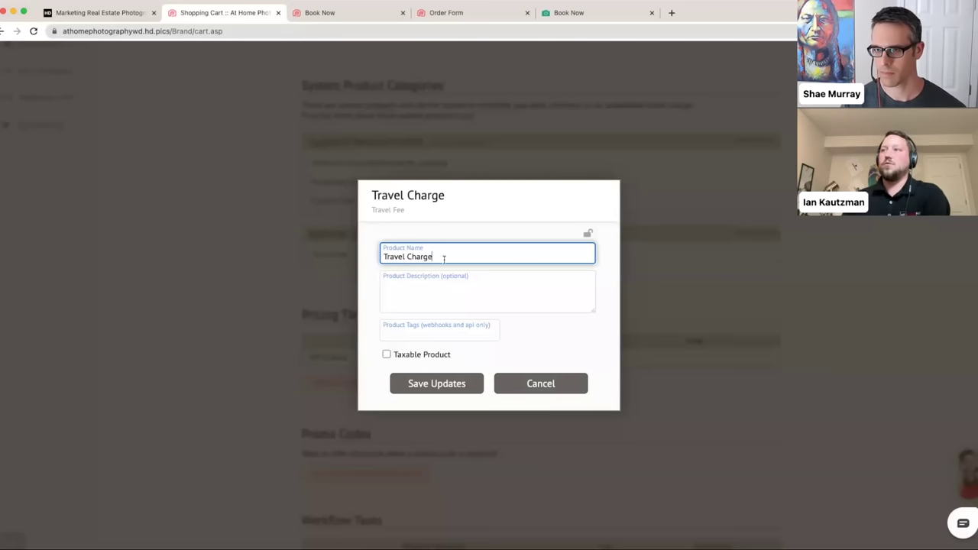
{"action": "left_click", "coordinate": [422, 382]}
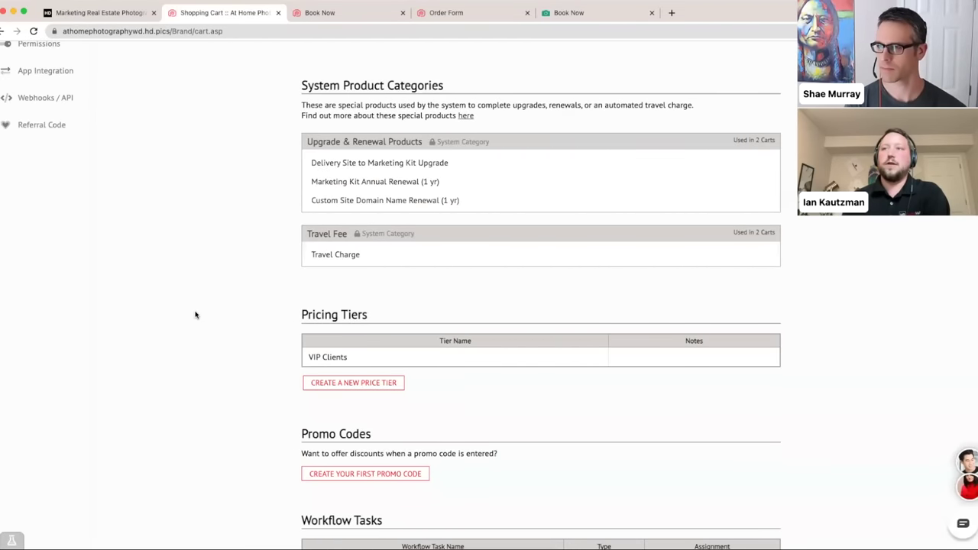
- Open the VIP Clients pricing tier's Tier Details, leaving its notes empty
{"action": "scroll", "coordinate": [196, 316], "scroll_direction": "down", "scroll_amount": 3}
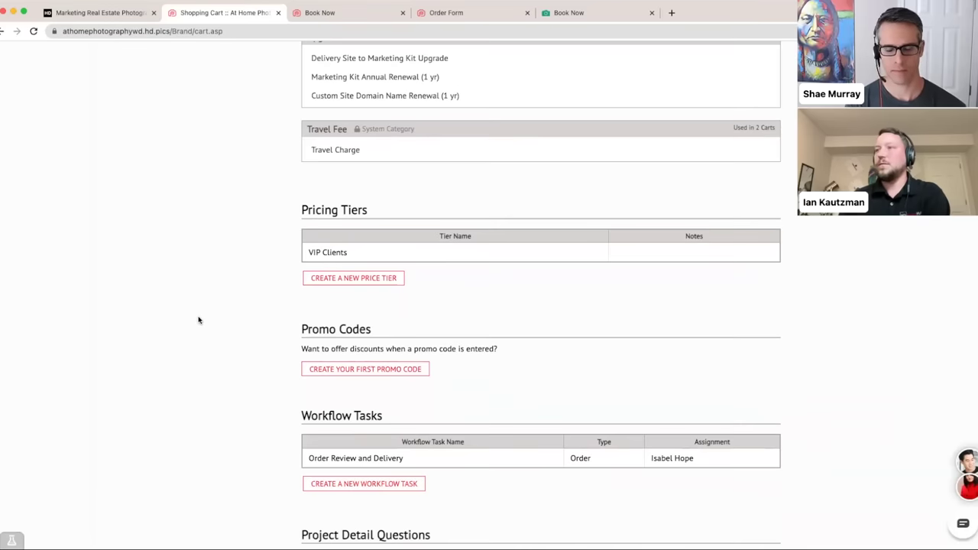
{"action": "scroll", "coordinate": [206, 306], "scroll_direction": "down", "scroll_amount": 1}
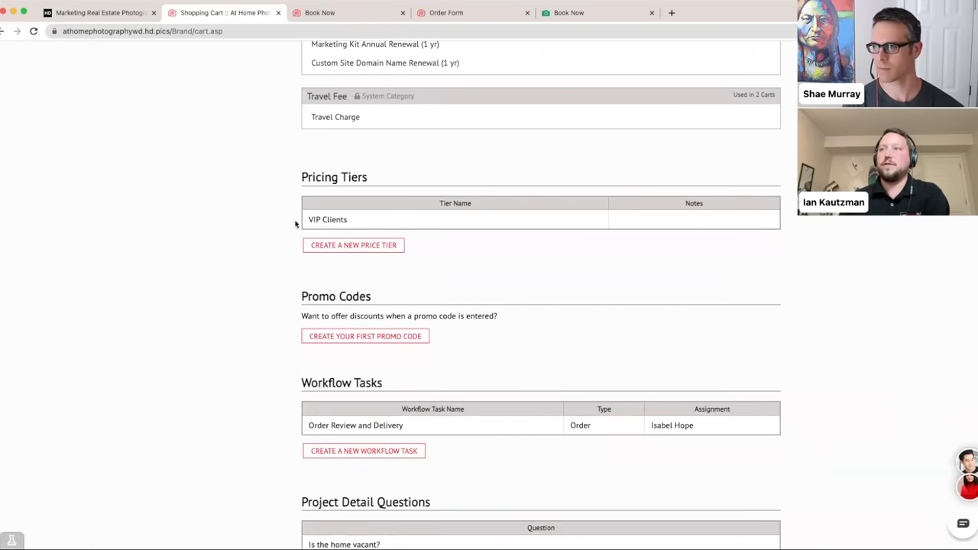
{"action": "left_click", "coordinate": [309, 221]}
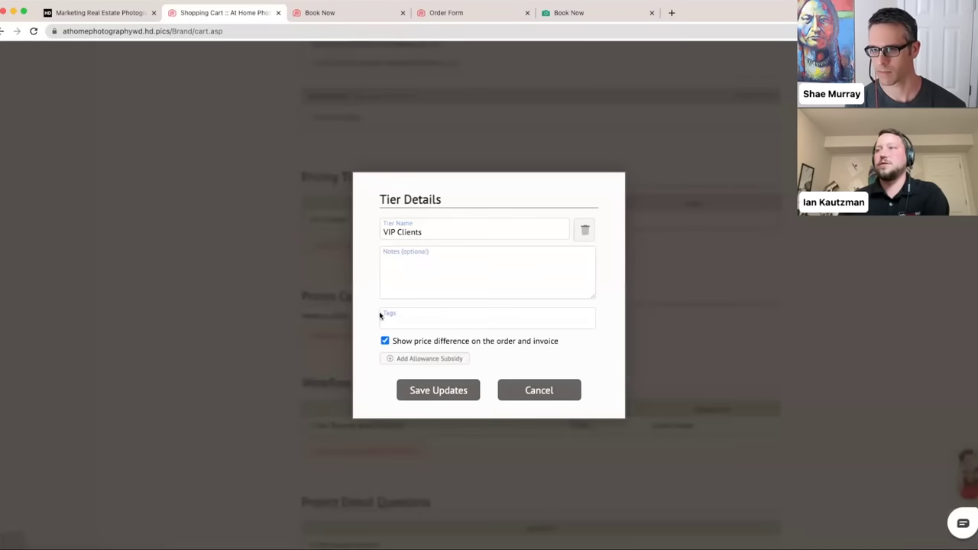
{"action": "left_click", "coordinate": [517, 389]}
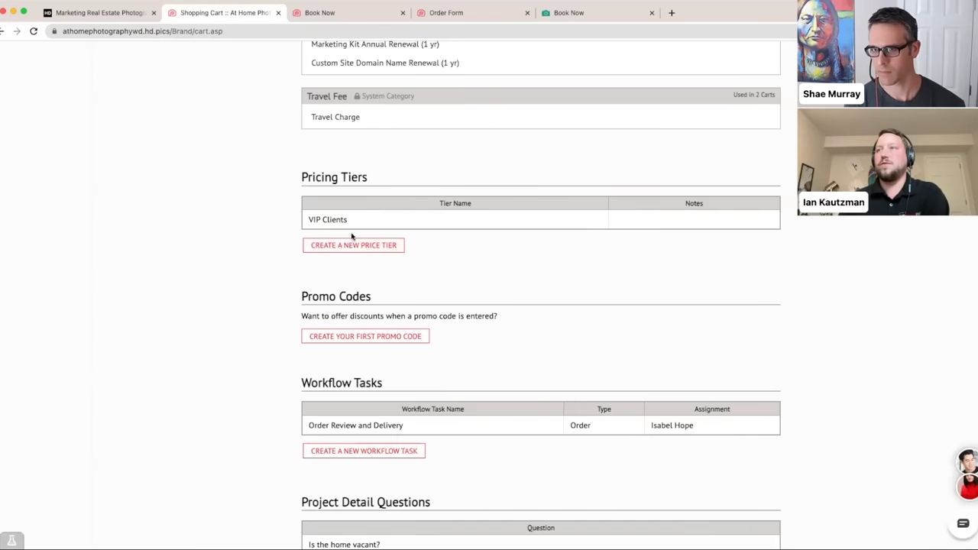
{"action": "left_click", "coordinate": [327, 219]}
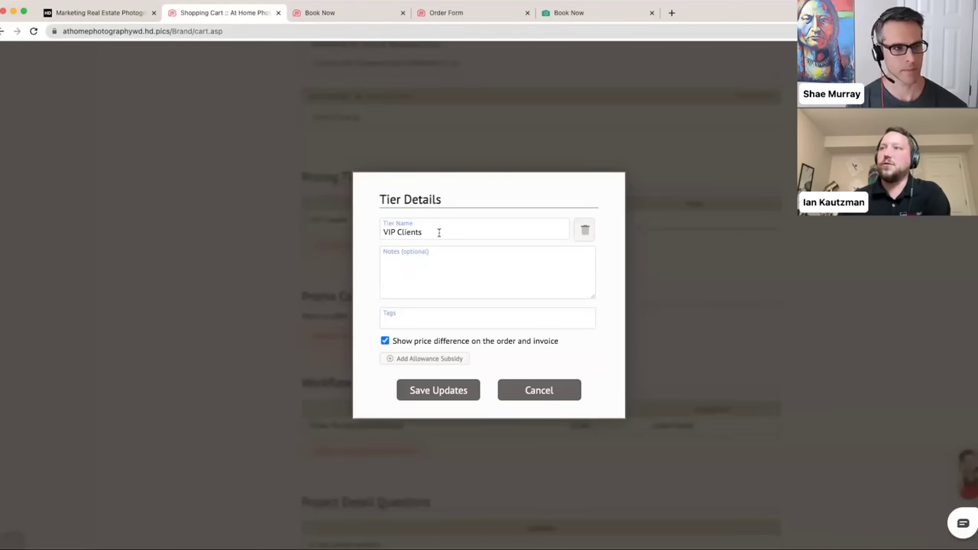
{"action": "left_click", "coordinate": [442, 258]}
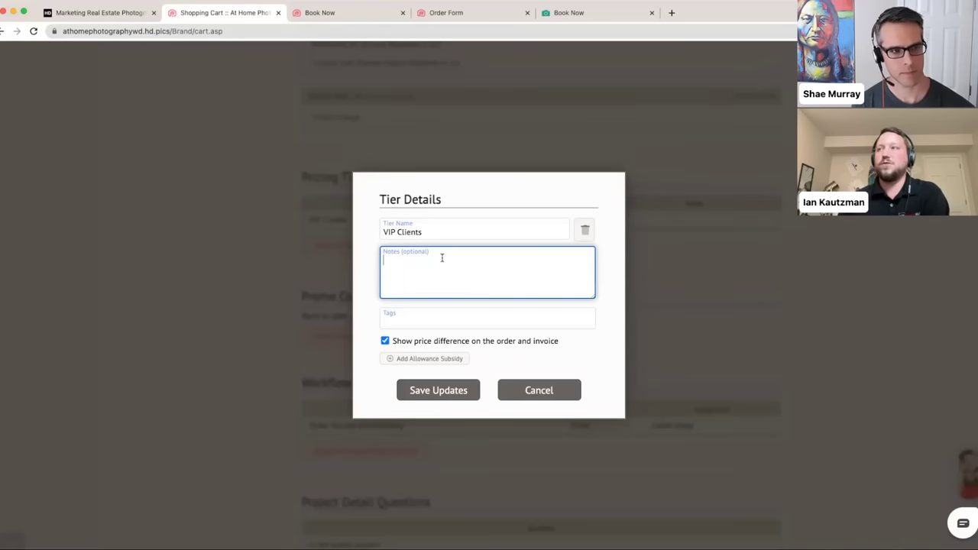
{"action": "left_click", "coordinate": [604, 272]}
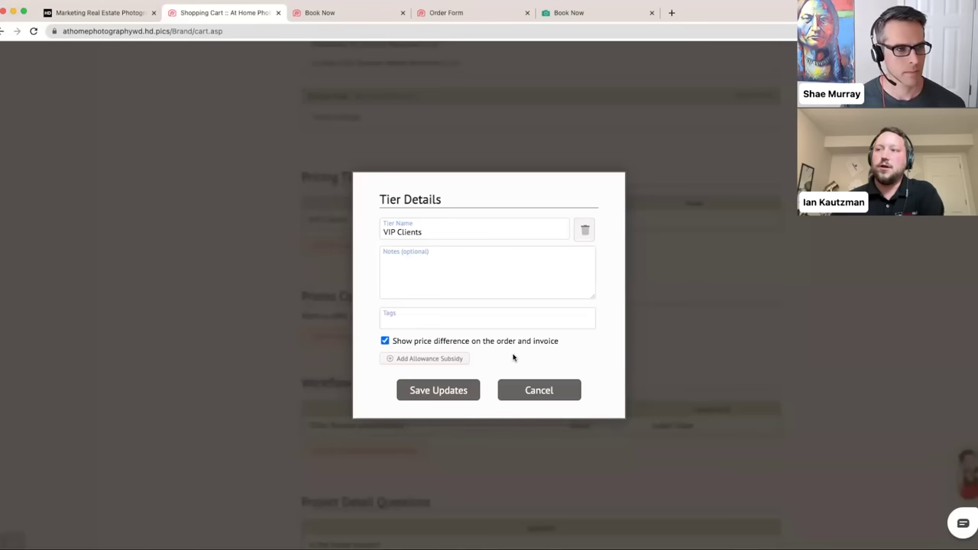
- Add an allowance subsidy to the VIP Clients tier and choose a user paying the allowance from the suggestions
{"action": "left_click", "coordinate": [457, 364]}
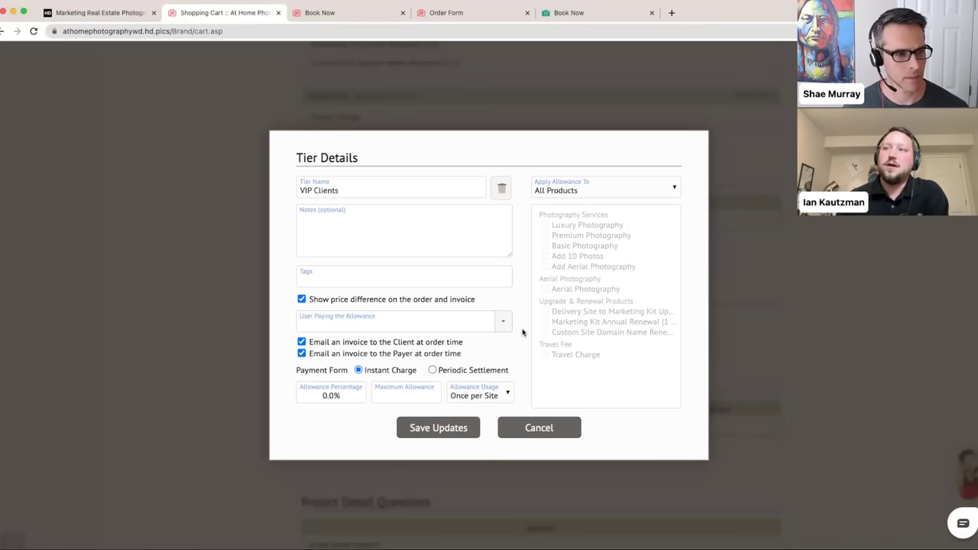
{"action": "left_click", "coordinate": [385, 321]}
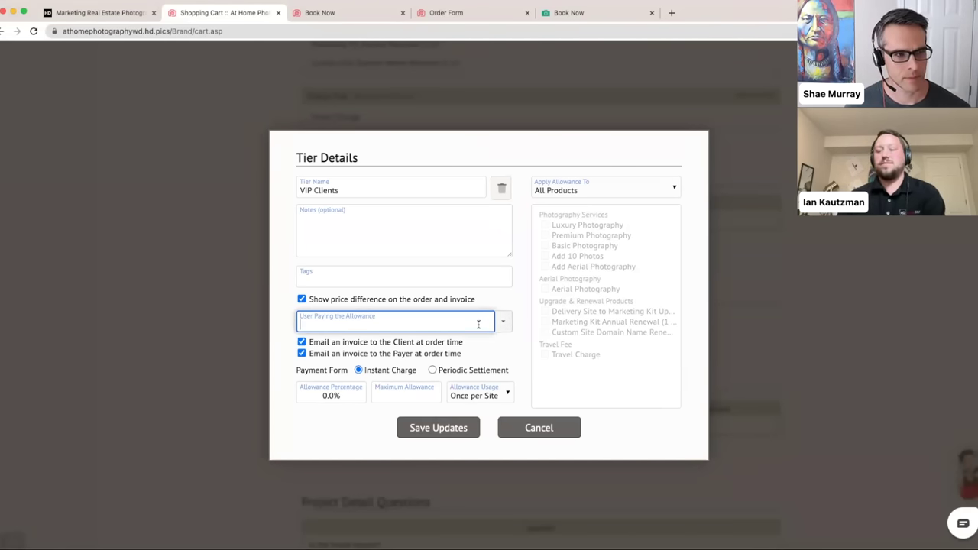
{"action": "type", "text": "coop"}
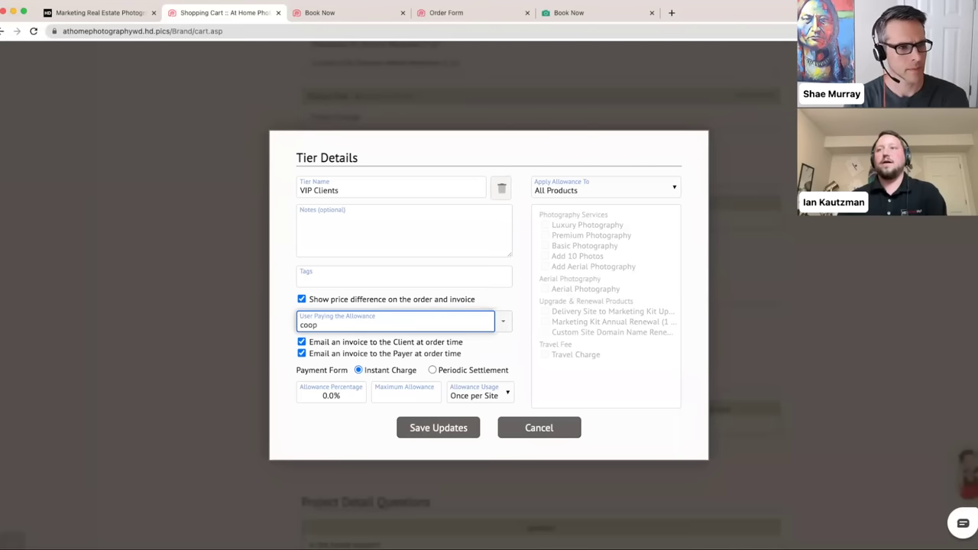
{"action": "key", "text": "super+a"}
{"action": "key", "text": "BackSpace"}
{"action": "left_click", "coordinate": [504, 321]}
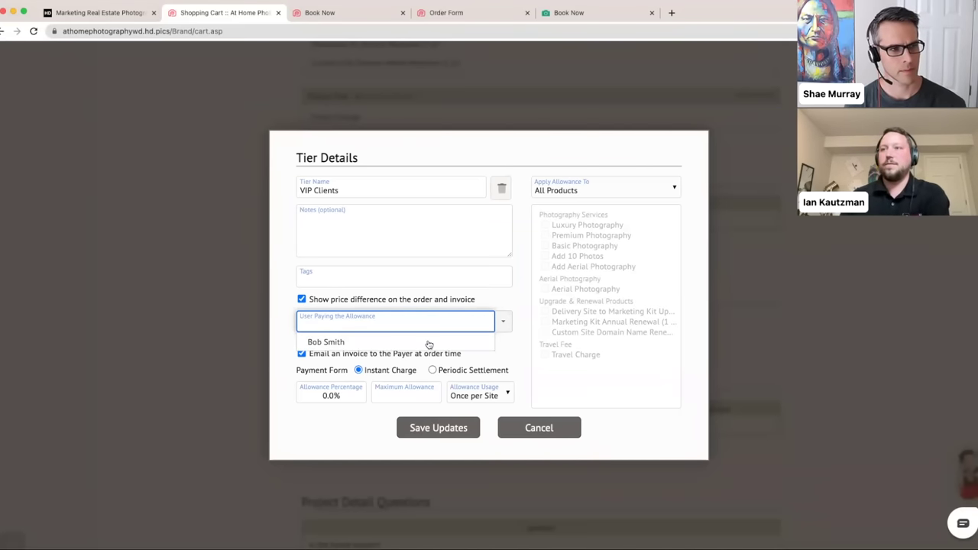
{"action": "left_click", "coordinate": [329, 343]}
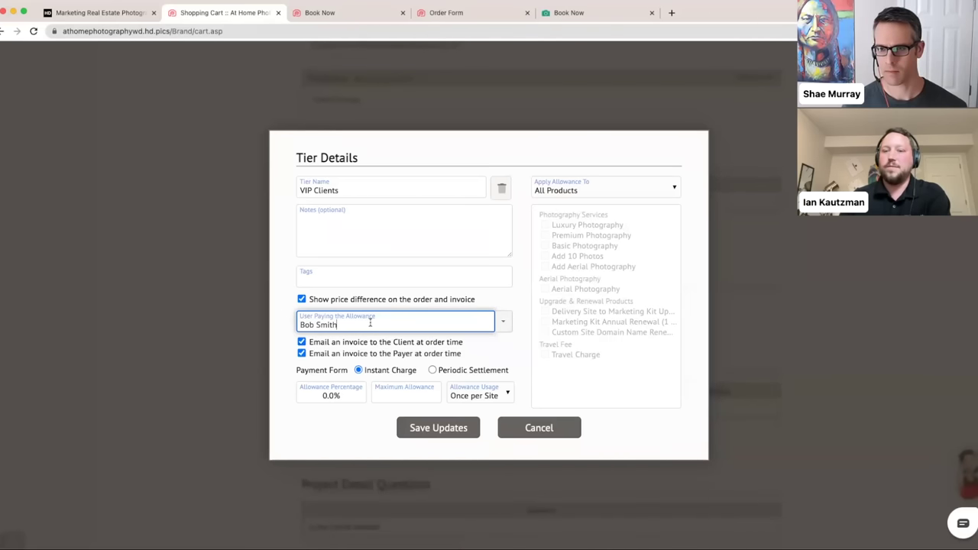
{"action": "left_click", "coordinate": [524, 301]}
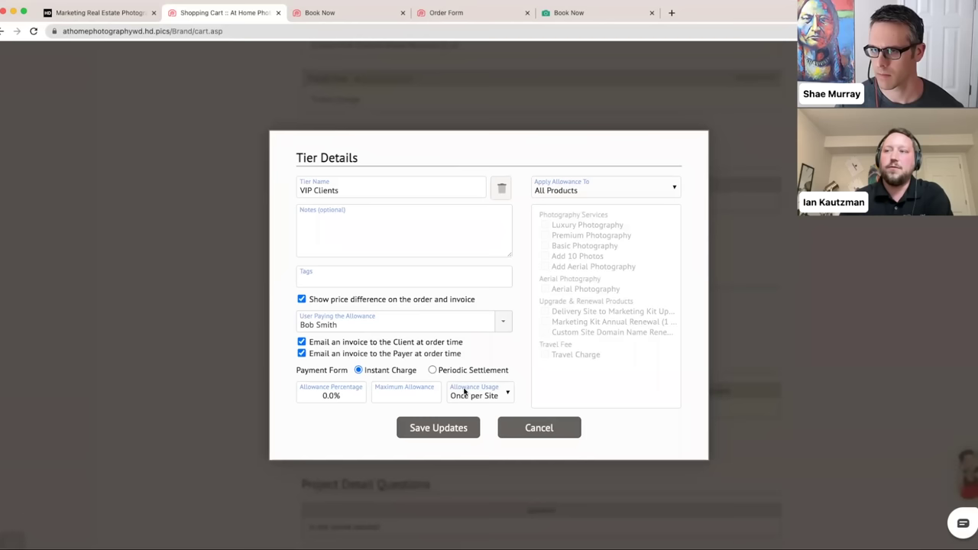
- Set the allowance percentage to 100% and the maximum allowance to 500.00
{"action": "left_click", "coordinate": [314, 399]}
{"action": "type", "text": "10"}
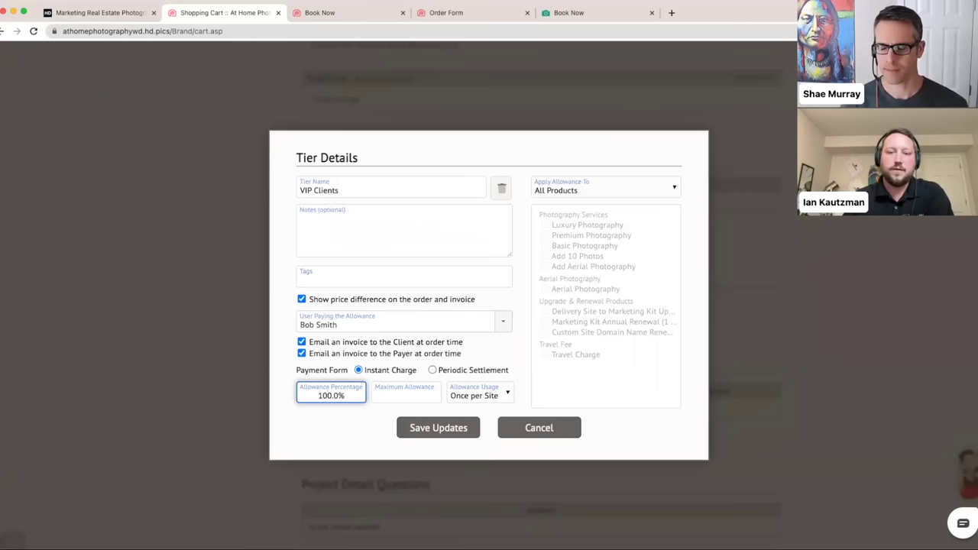
{"action": "left_click", "coordinate": [309, 412]}
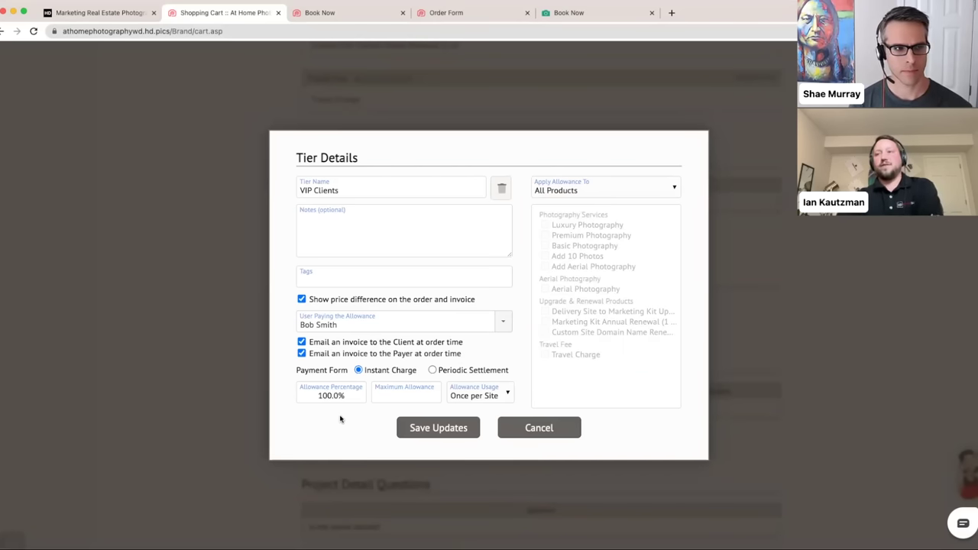
{"action": "left_click", "coordinate": [350, 400]}
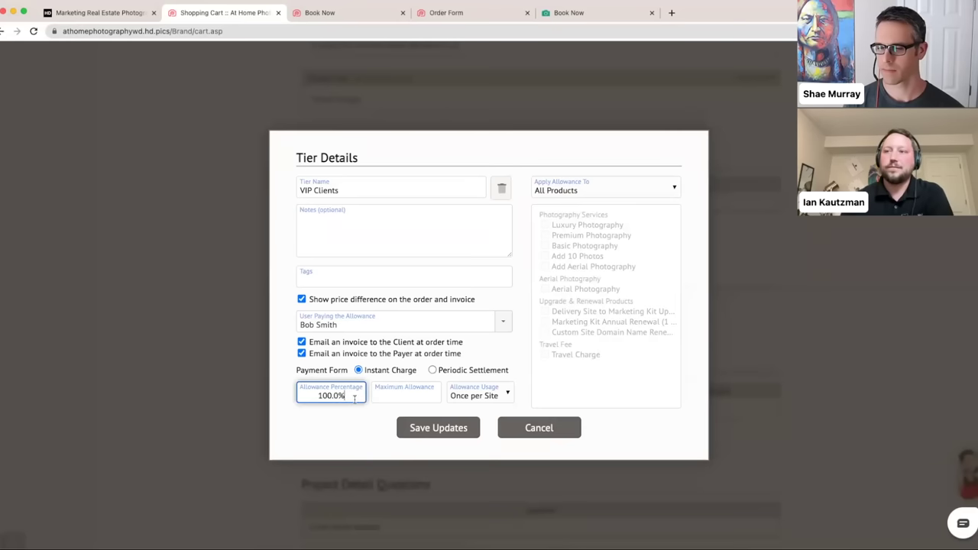
{"action": "left_click", "coordinate": [401, 396]}
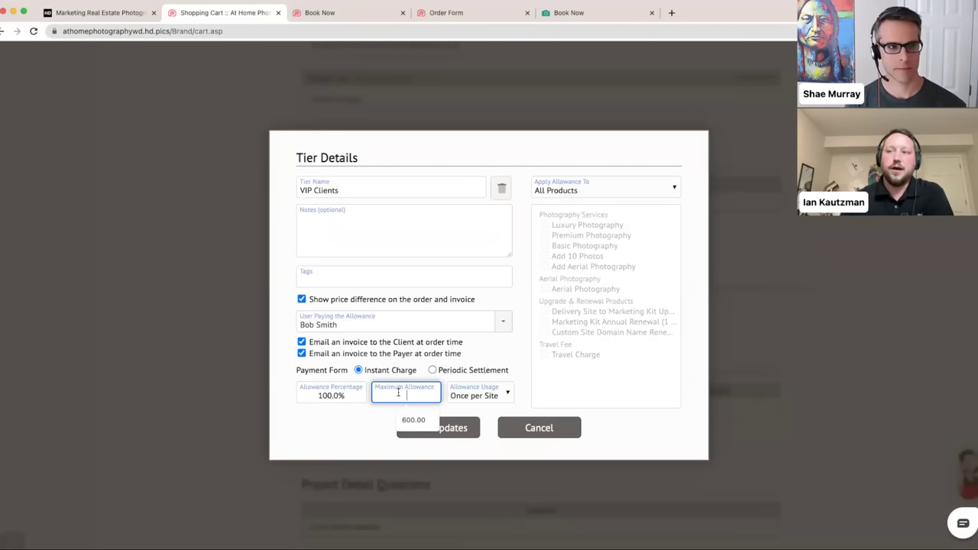
{"action": "type", "text": "500.00"}
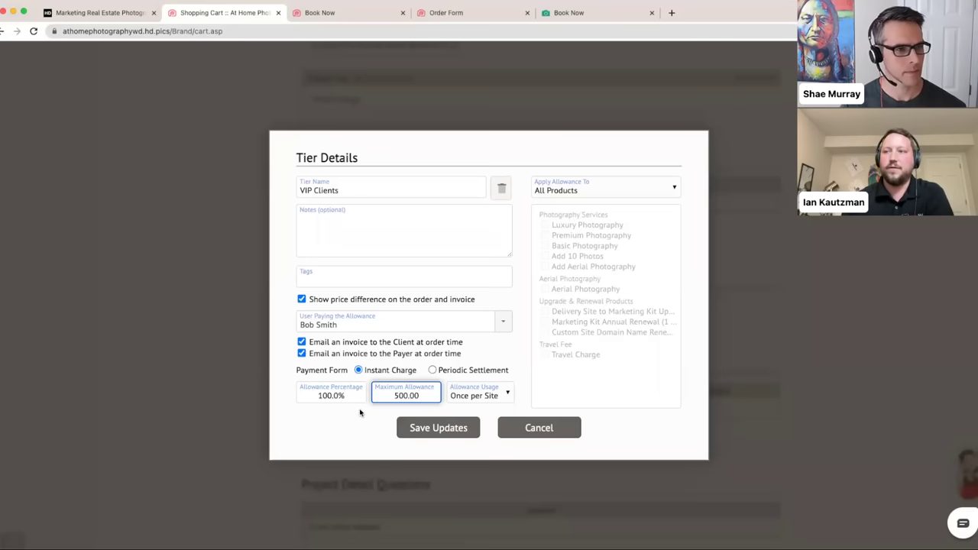
{"action": "left_click", "coordinate": [346, 414]}
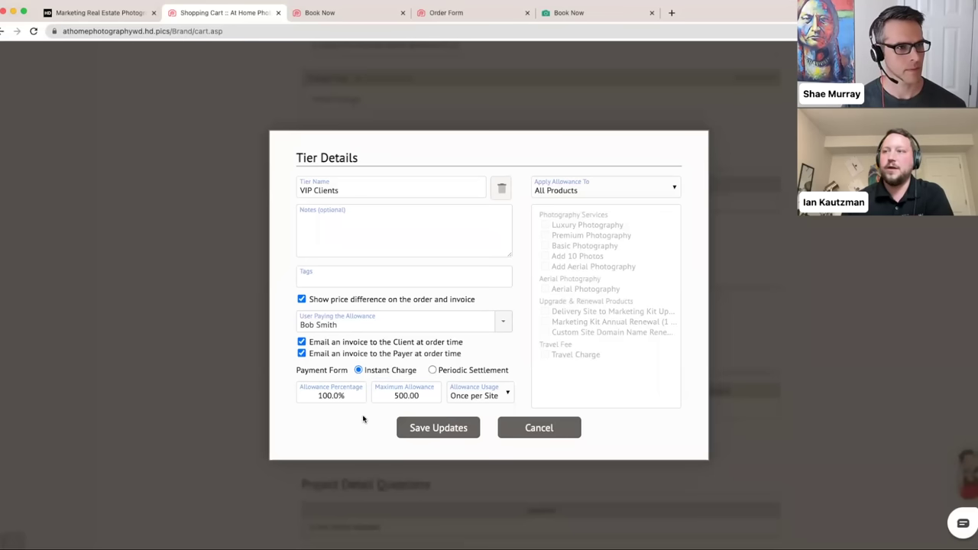
{"action": "left_click", "coordinate": [387, 394]}
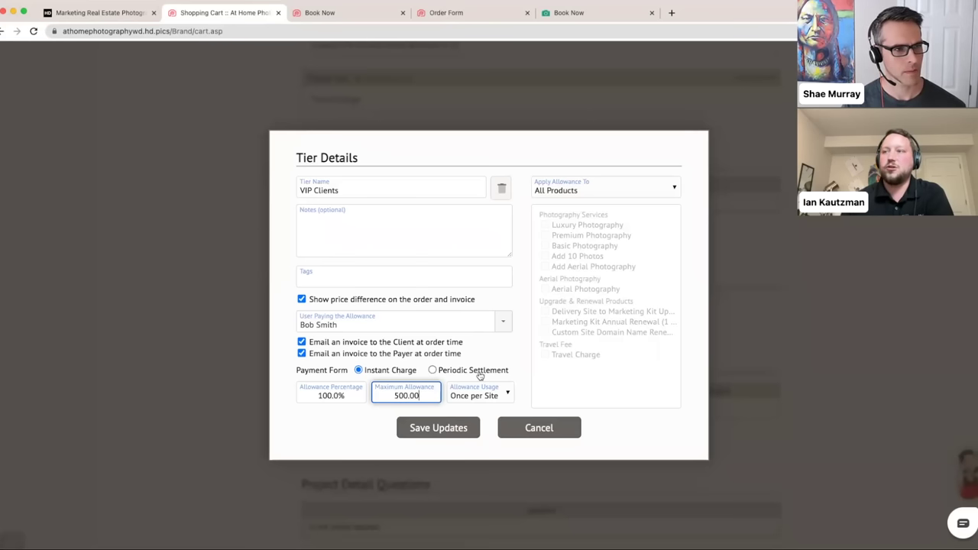
{"action": "left_click", "coordinate": [329, 426]}
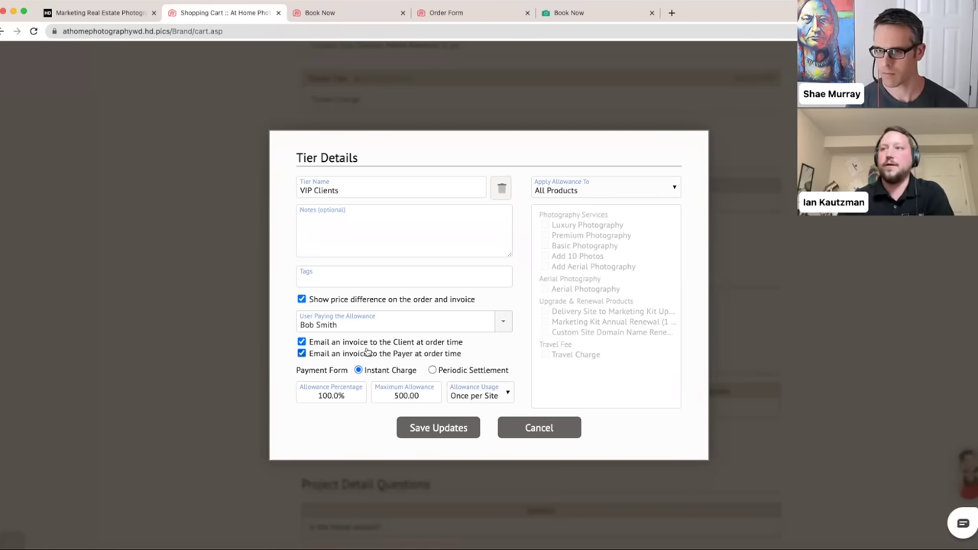
- Clear the payer, allowance percentage and maximum allowance, attempt saving, then cancel the tier edits
{"action": "left_click", "coordinate": [405, 326]}
{"action": "key", "text": "BackSpace"}
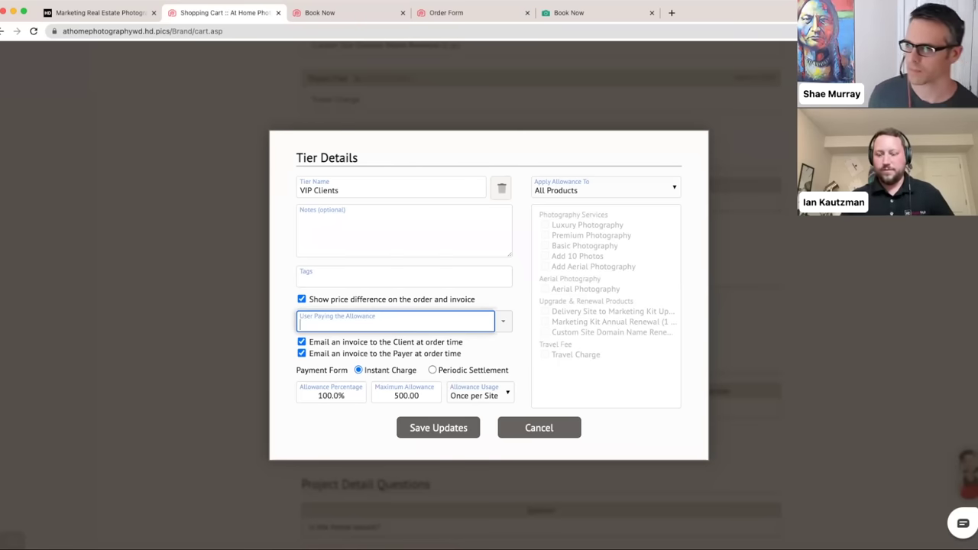
{"action": "left_click", "coordinate": [336, 425]}
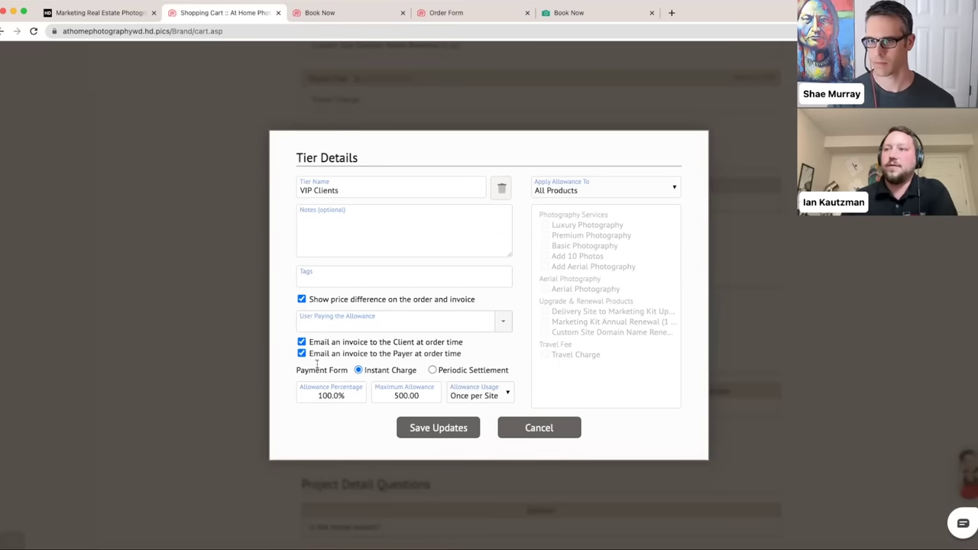
{"action": "left_click", "coordinate": [348, 396]}
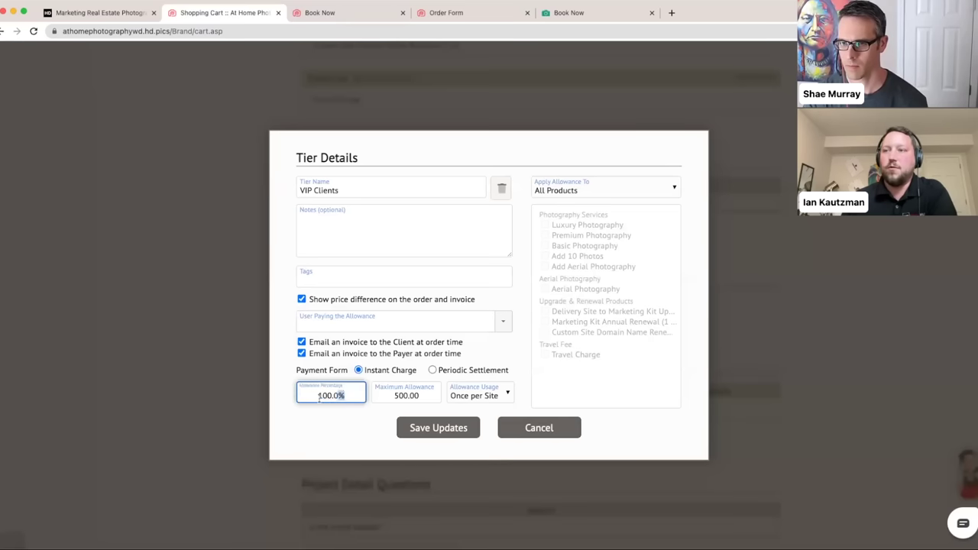
{"action": "key", "text": "BackSpace"}
{"action": "key", "text": "Tab"}
{"action": "key", "text": "BackSpace"}
{"action": "left_click", "coordinate": [360, 441]}
{"action": "left_click", "coordinate": [427, 433]}
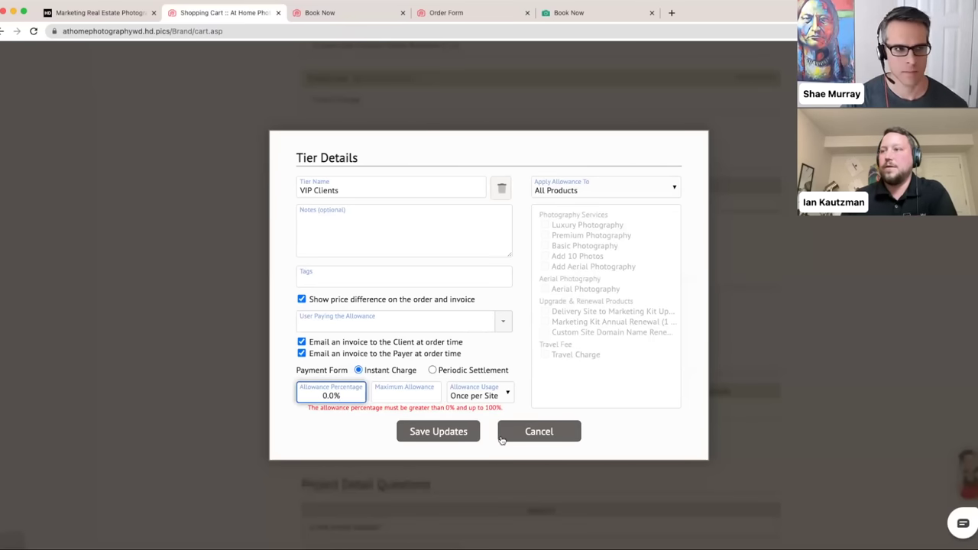
{"action": "left_click", "coordinate": [502, 435]}
- Create a promo named $25 Off with code 25OFF, ending 6/1/2023
{"action": "scroll", "coordinate": [207, 332], "scroll_direction": "down", "scroll_amount": 3}
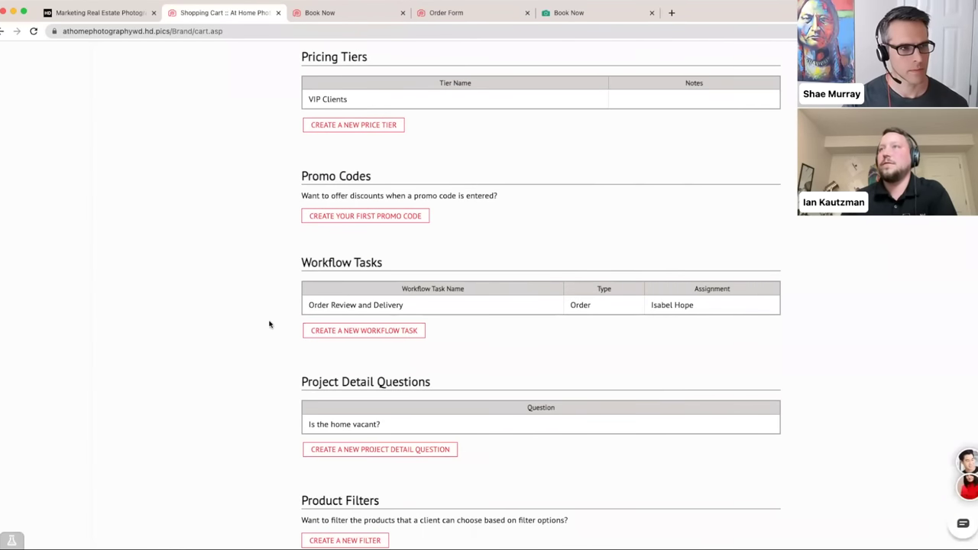
{"action": "scroll", "coordinate": [273, 319], "scroll_direction": "up", "scroll_amount": 1}
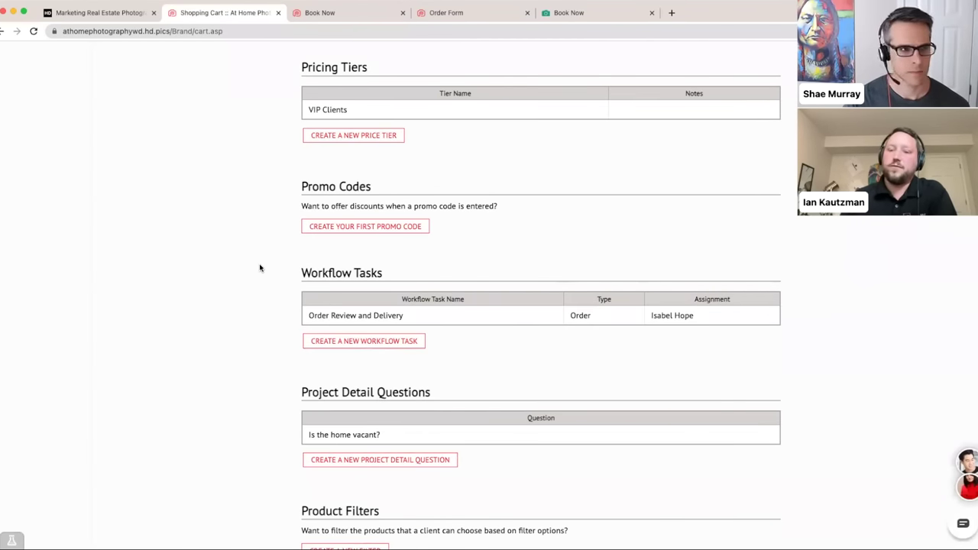
{"action": "left_click", "coordinate": [328, 226]}
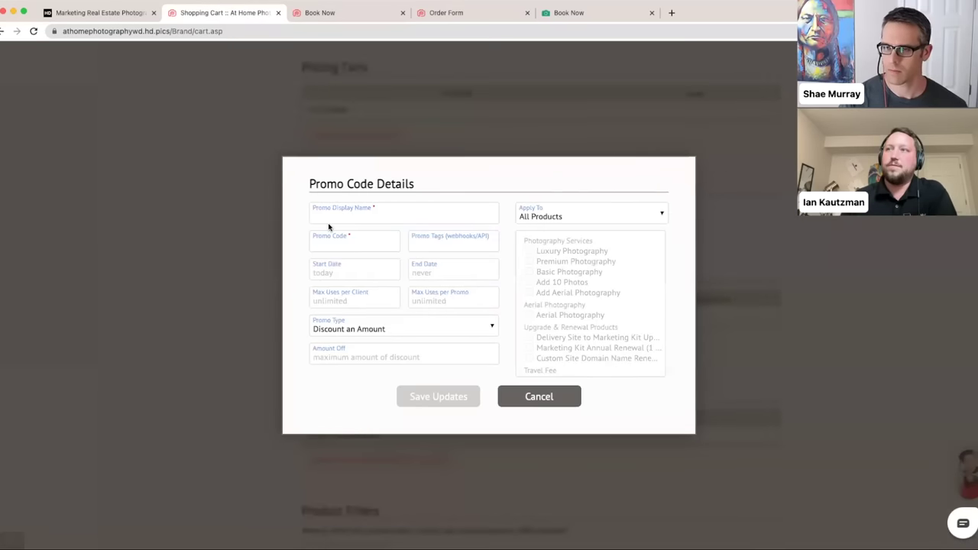
{"action": "left_click", "coordinate": [341, 221]}
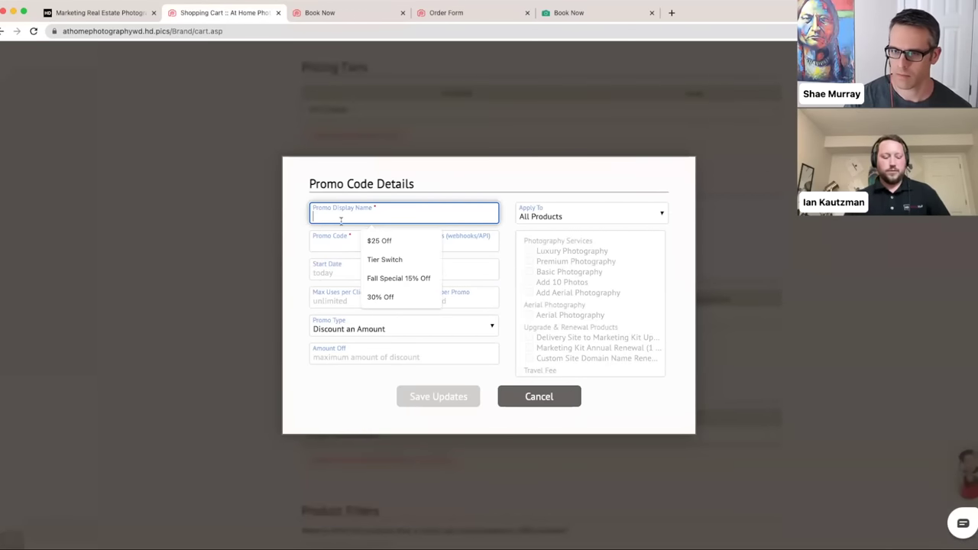
{"action": "left_click", "coordinate": [378, 240]}
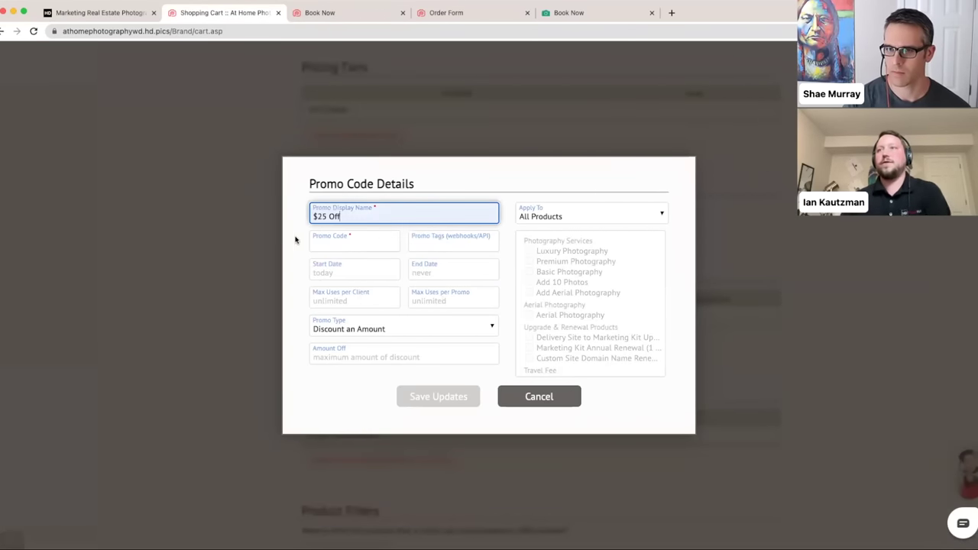
{"action": "left_click", "coordinate": [367, 247]}
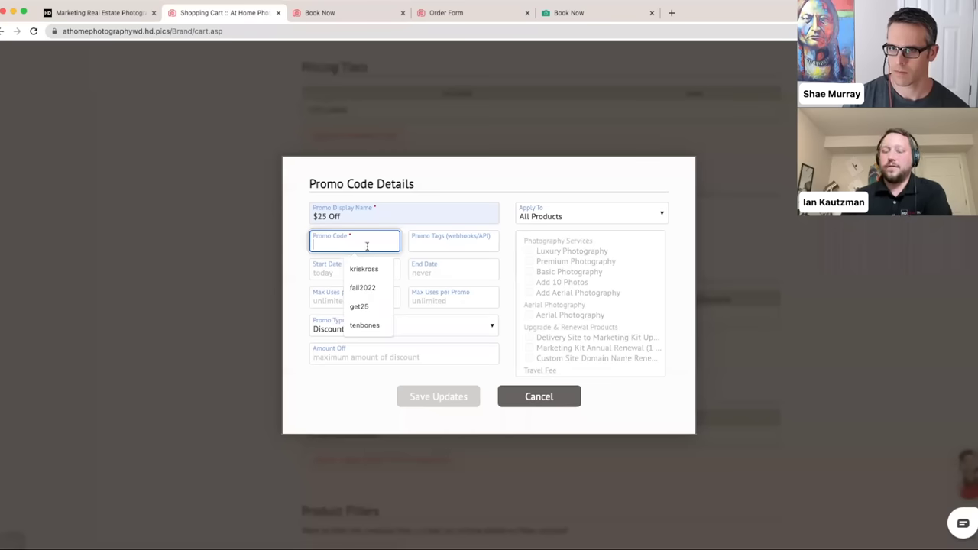
{"action": "type", "text": "25OFF"}
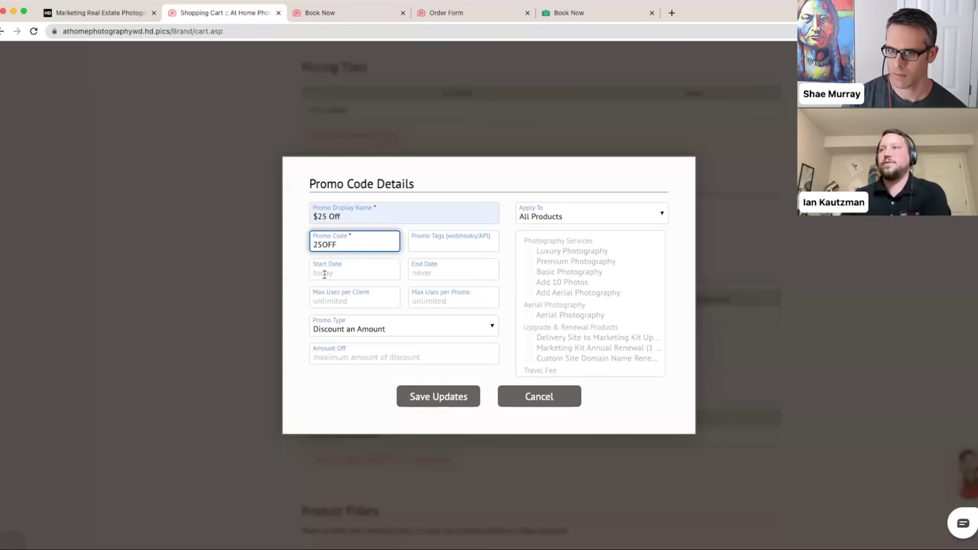
{"action": "left_click", "coordinate": [303, 278]}
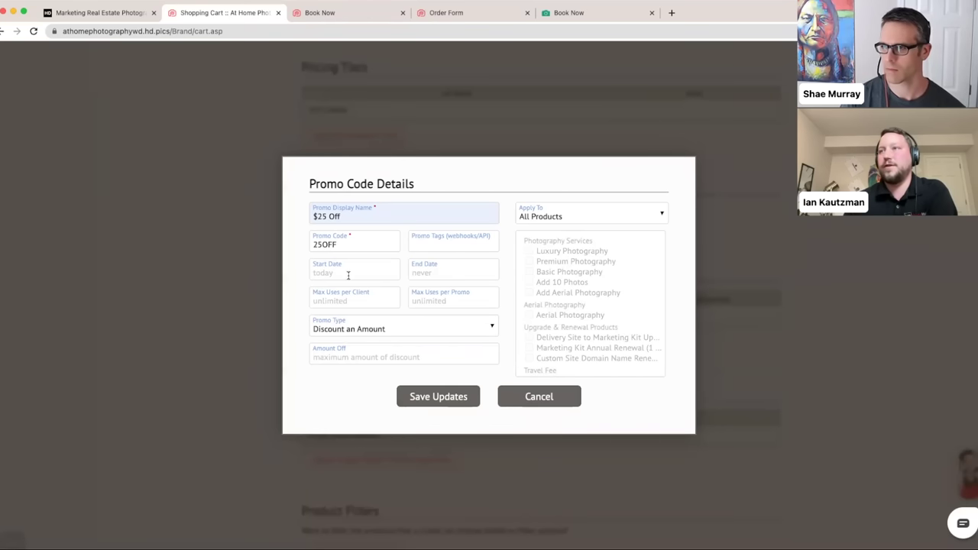
{"action": "left_click", "coordinate": [444, 272]}
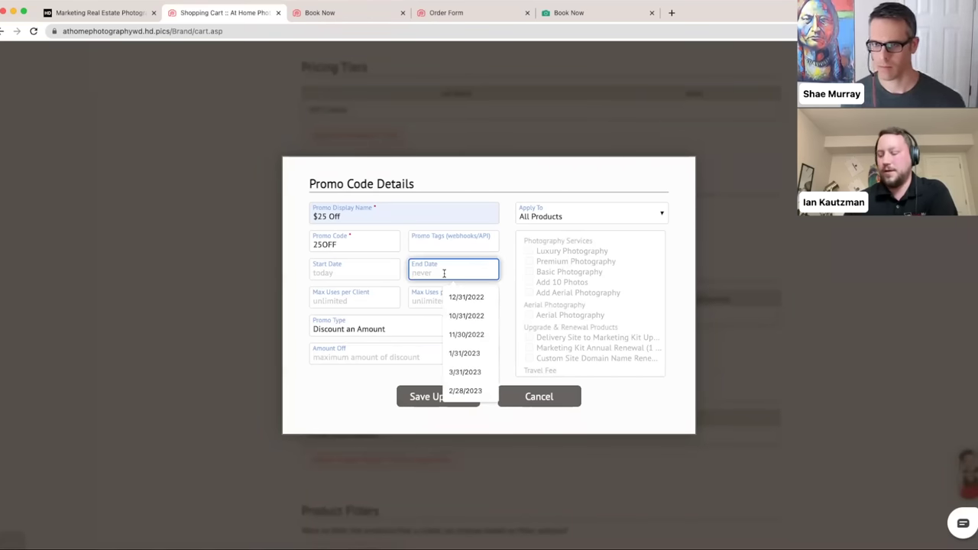
{"action": "type", "text": "6/1/20"}
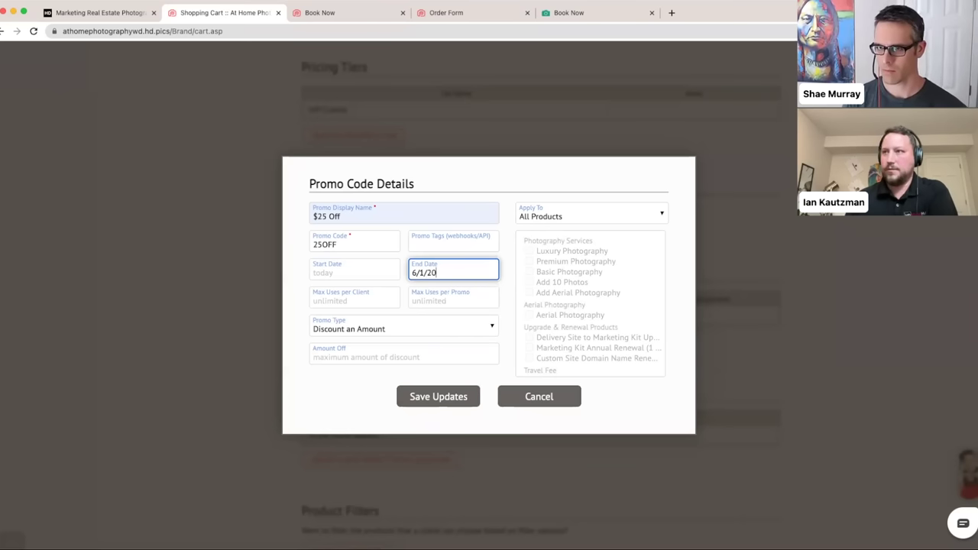
{"action": "type", "text": "23"}
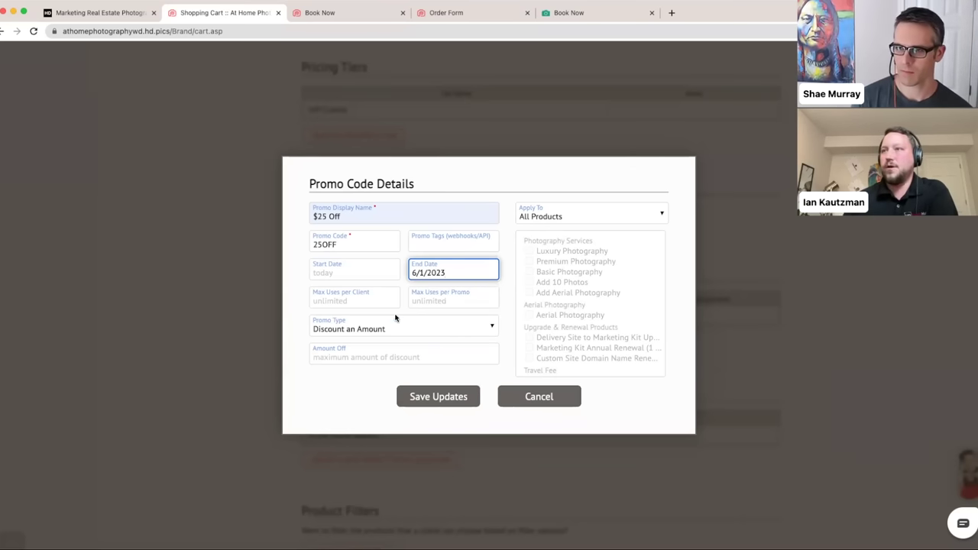
{"action": "left_click", "coordinate": [294, 308]}
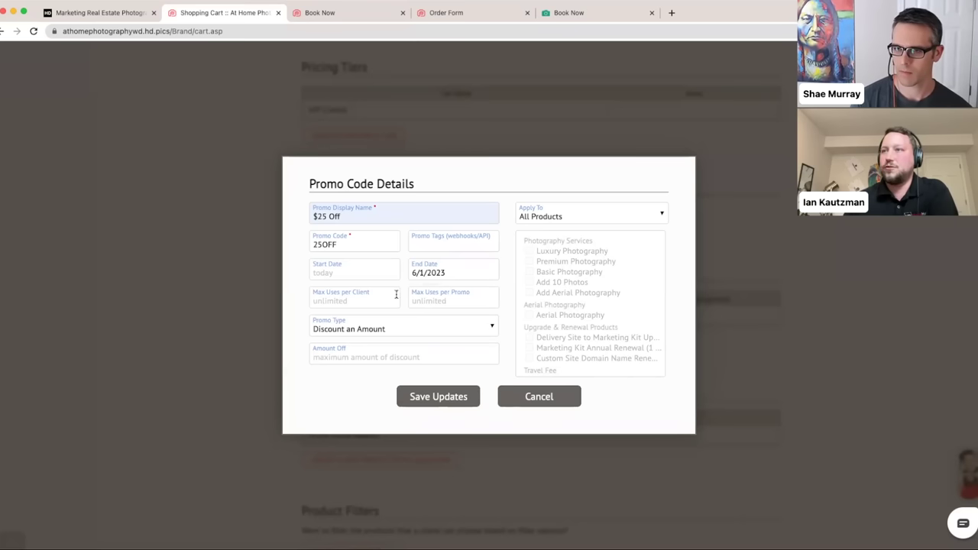
- Try a per-client use limit of 2, then clear it back to unlimited
{"action": "left_click", "coordinate": [374, 301]}
{"action": "type", "text": "2"}
{"action": "left_click", "coordinate": [295, 321]}
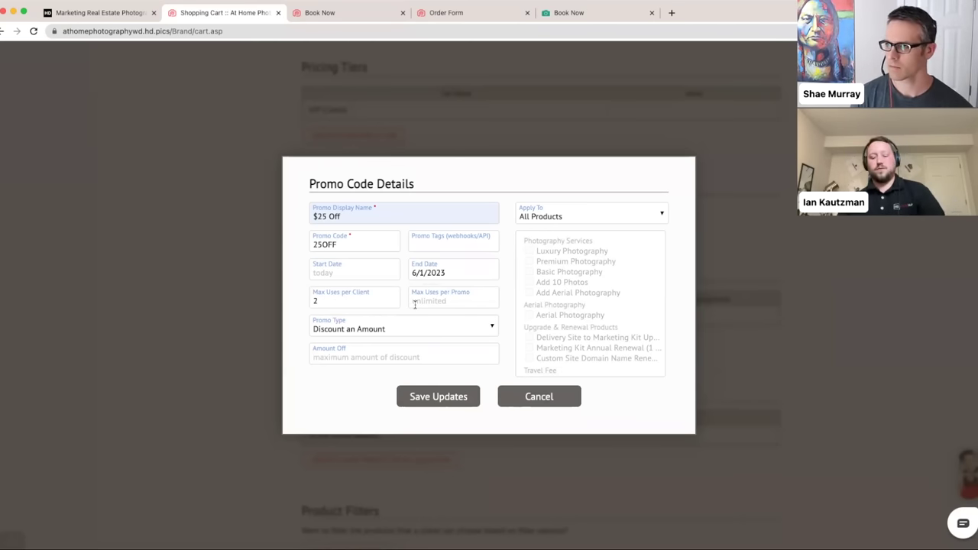
{"action": "left_click", "coordinate": [369, 301]}
{"action": "key", "text": "BackSpace"}
{"action": "left_click", "coordinate": [300, 299]}
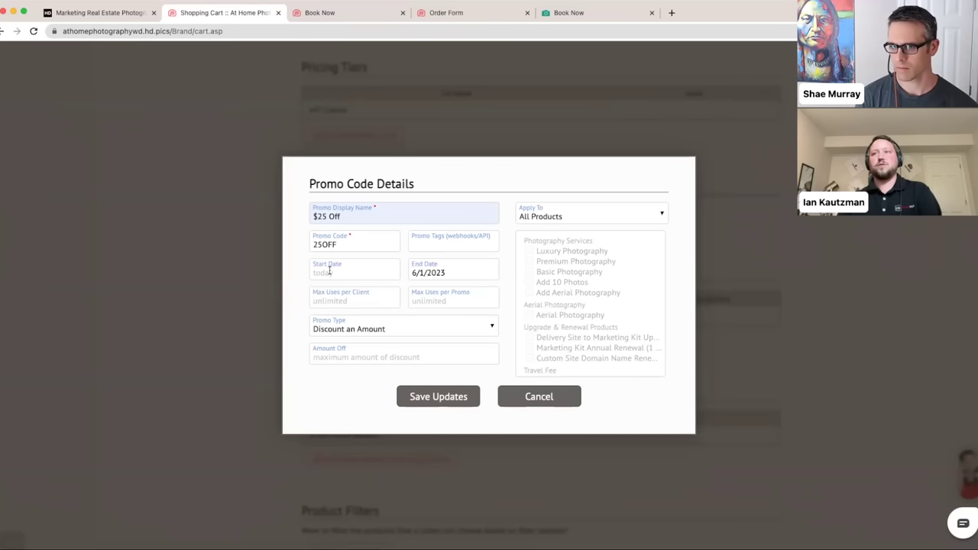
- Try a total use limit of 10, then clear it back to unlimited
{"action": "left_click", "coordinate": [439, 305]}
{"action": "type", "text": "10"}
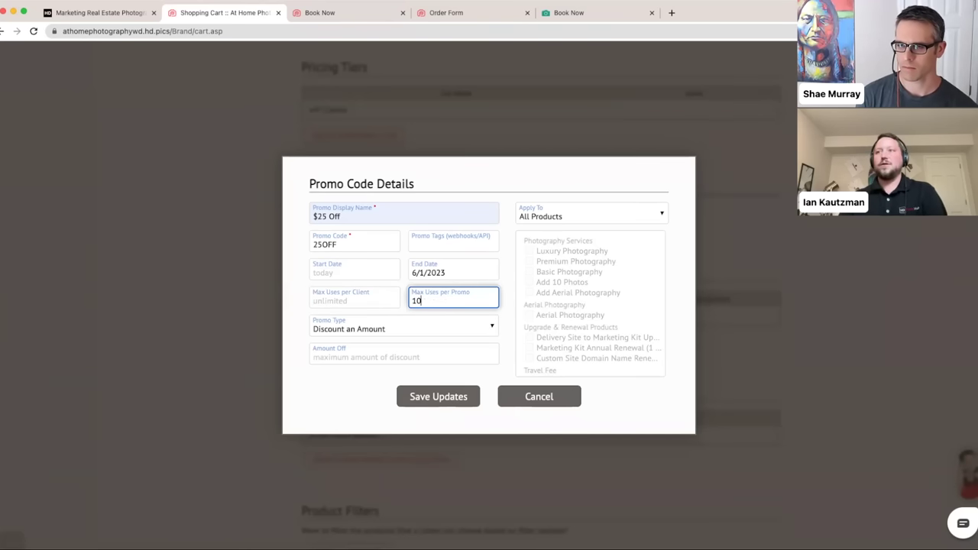
{"action": "left_click", "coordinate": [300, 312]}
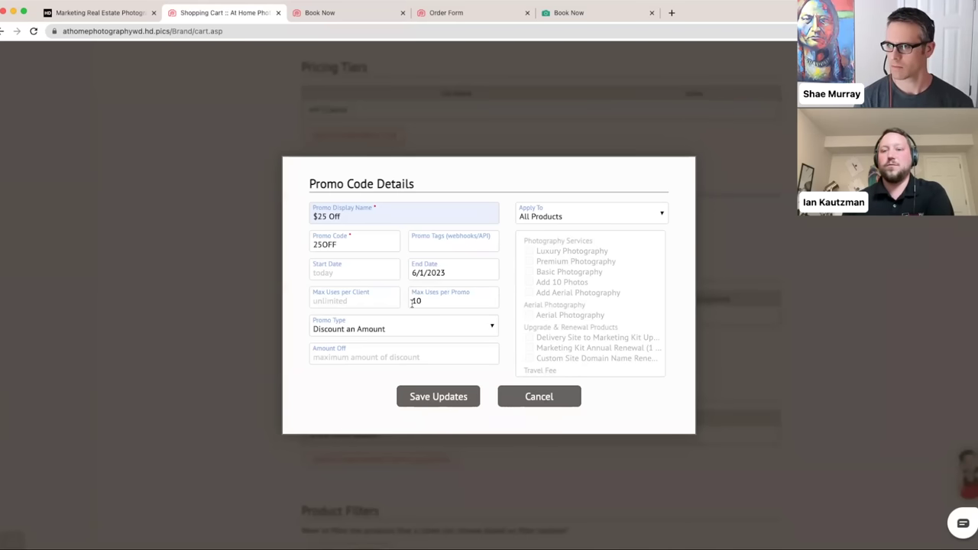
{"action": "left_click", "coordinate": [428, 301]}
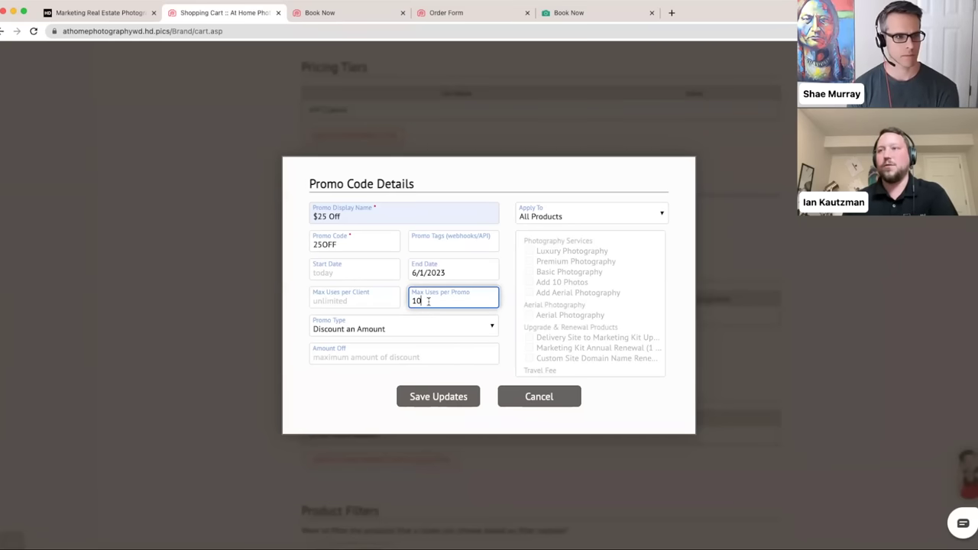
{"action": "type", "text": "10"}
{"action": "key", "text": "BackSpace"}
{"action": "key", "text": "BackSpace"}
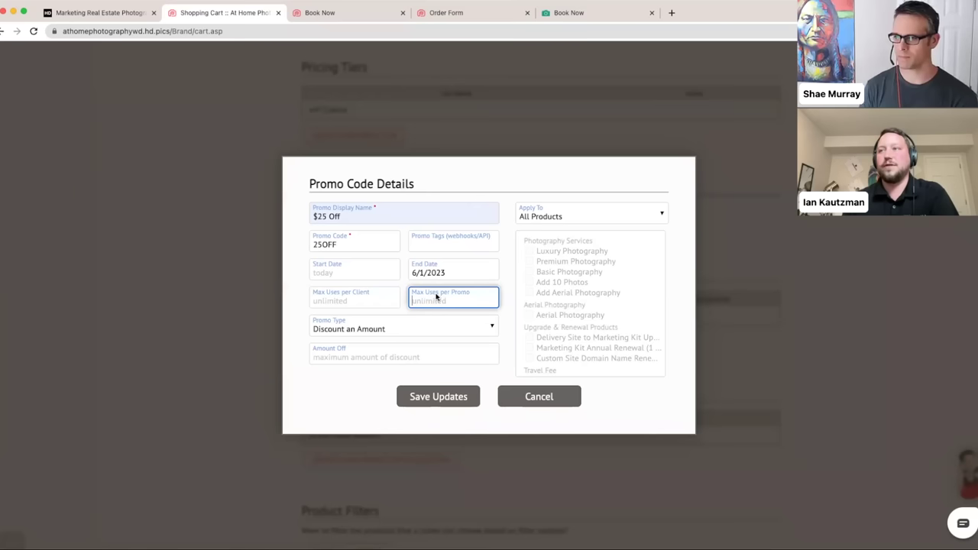
{"action": "left_click", "coordinate": [296, 331]}
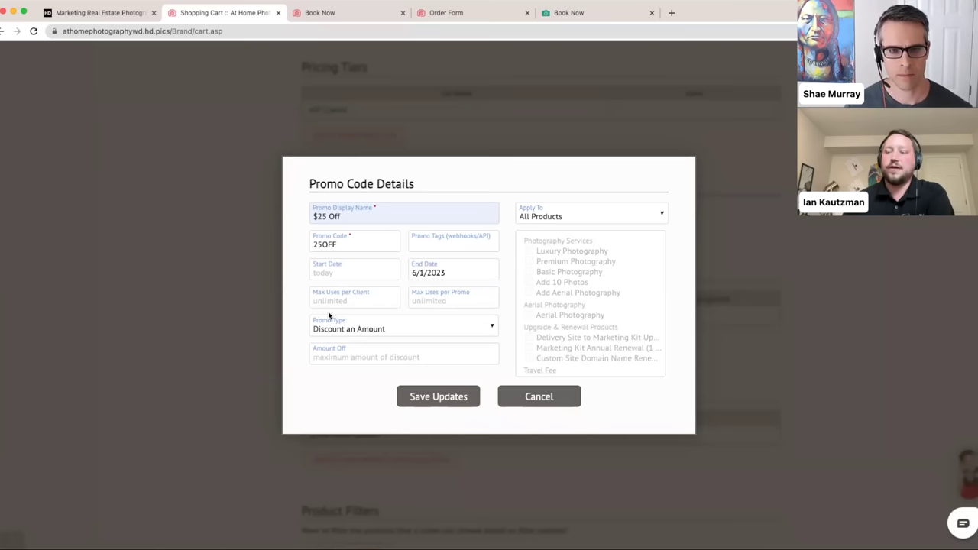
- Keep the promo type as Discount an Amount
{"action": "left_click", "coordinate": [438, 328]}
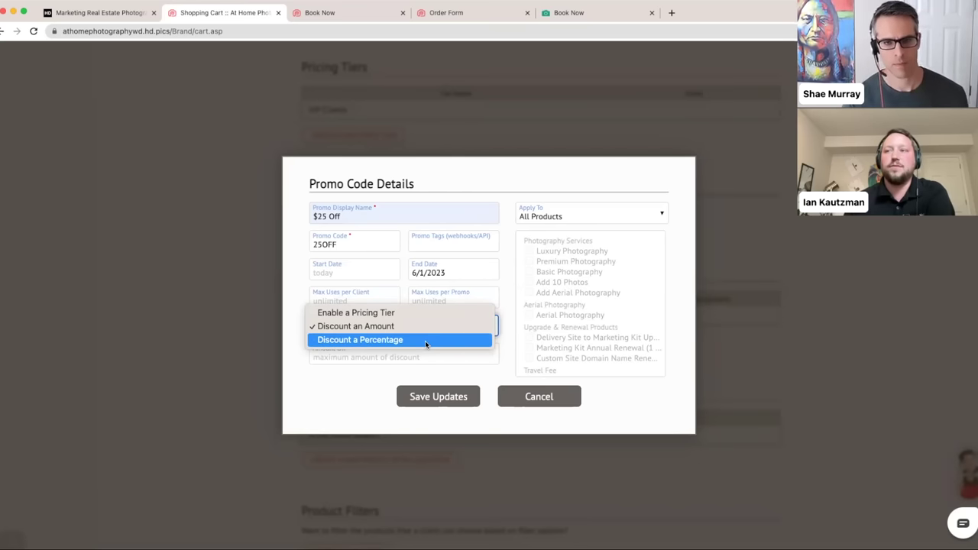
{"action": "left_click", "coordinate": [299, 401]}
{"action": "left_click", "coordinate": [512, 199]}
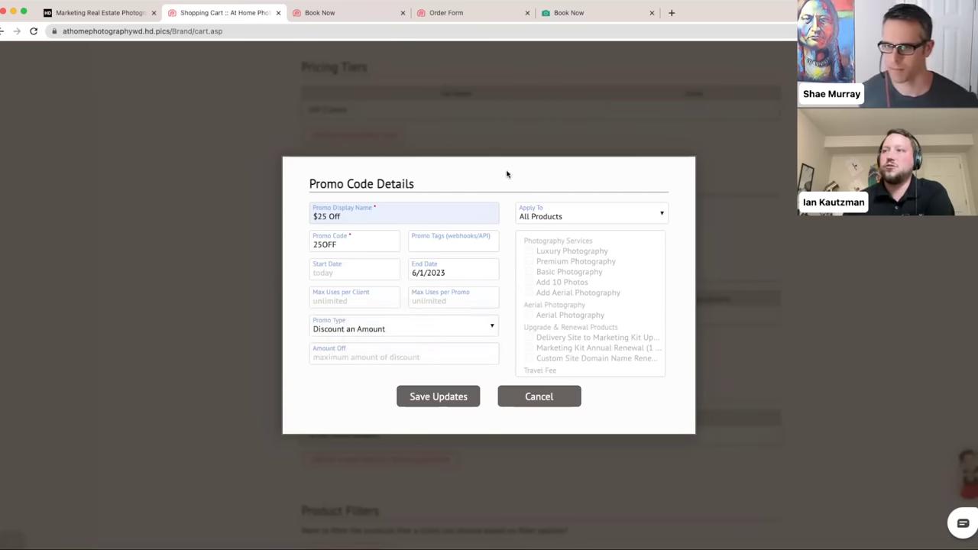
- Try limiting the promo to the Aerial Photography products, then revert to All Products
{"action": "left_click", "coordinate": [577, 218]}
{"action": "left_click", "coordinate": [588, 226]}
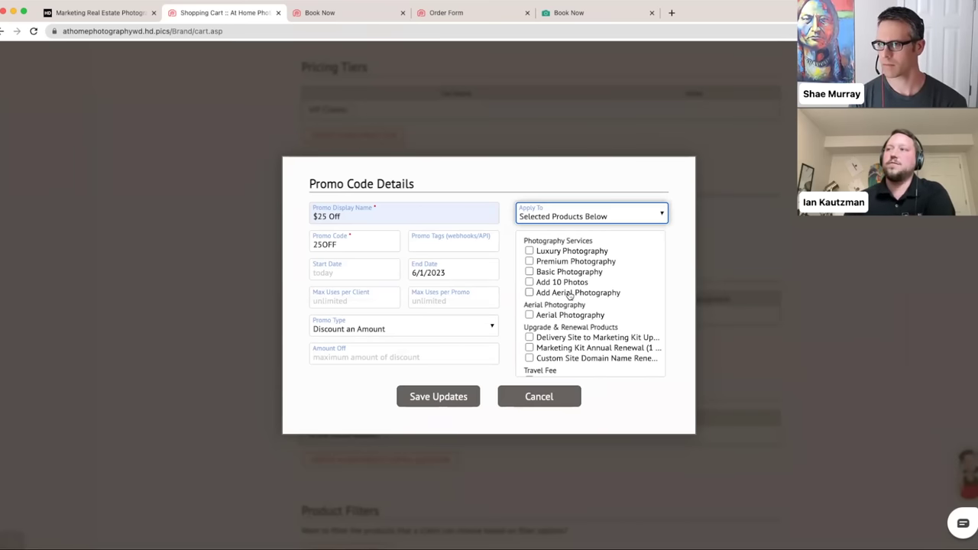
{"action": "left_click", "coordinate": [529, 293]}
{"action": "left_click", "coordinate": [529, 282]}
{"action": "scroll", "coordinate": [573, 302], "scroll_direction": "down", "scroll_amount": 1}
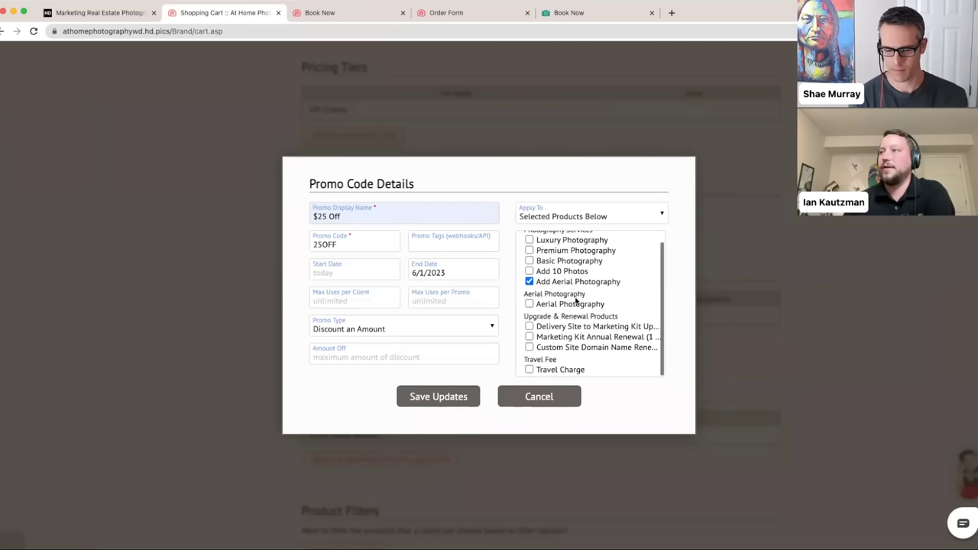
{"action": "left_click", "coordinate": [529, 303]}
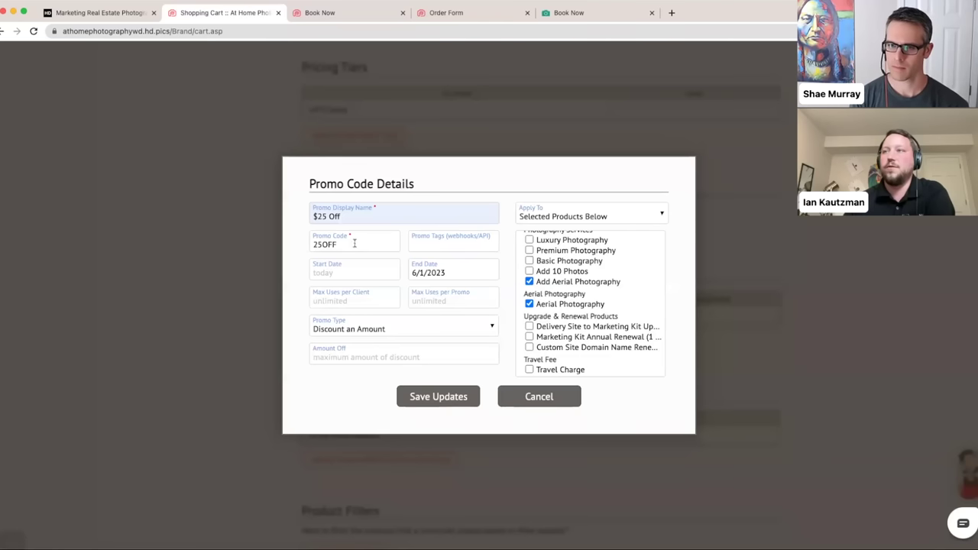
{"action": "left_click", "coordinate": [529, 281]}
{"action": "left_click", "coordinate": [528, 303]}
{"action": "left_click", "coordinate": [577, 217]}
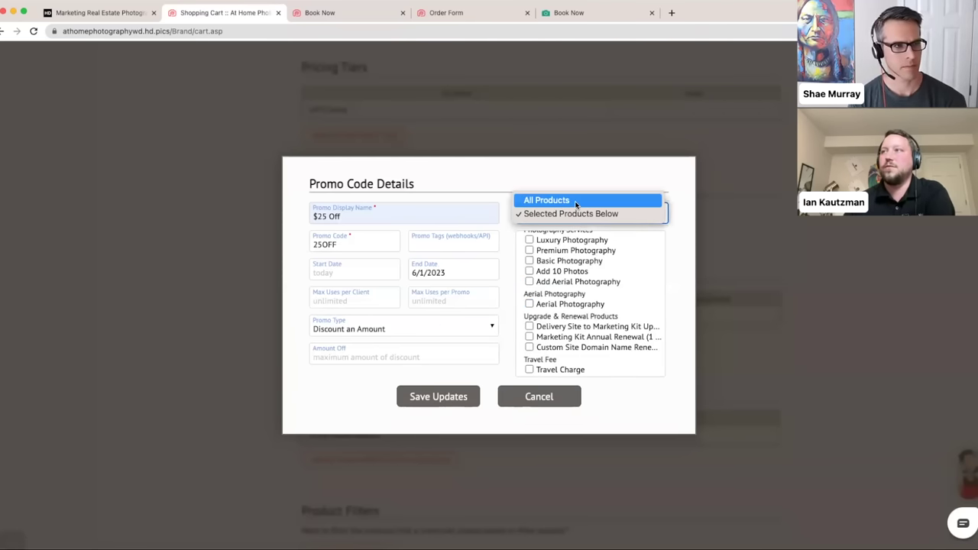
{"action": "left_click", "coordinate": [575, 200]}
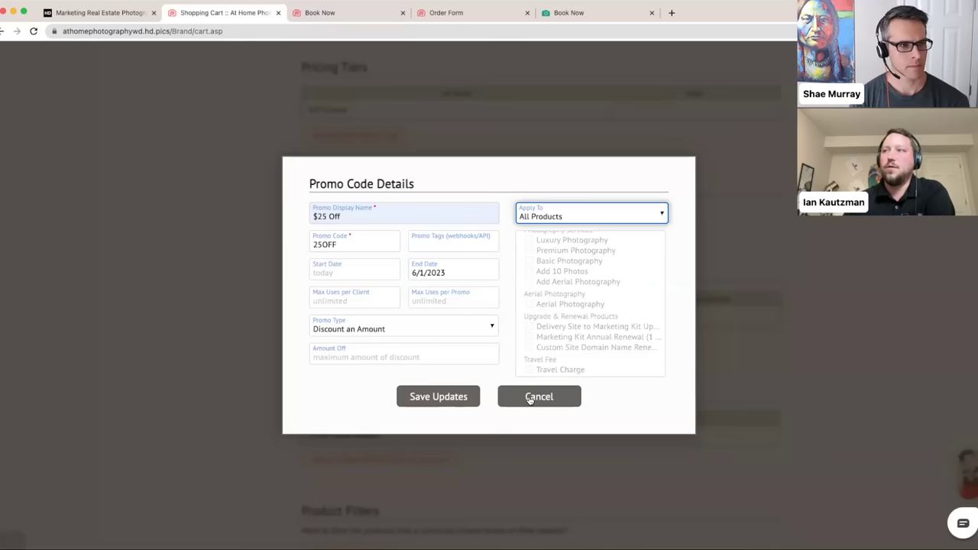
- Save the 25OFF promo, review the Promo Codes list, and open Sites in a new tab
{"action": "left_click", "coordinate": [298, 410]}
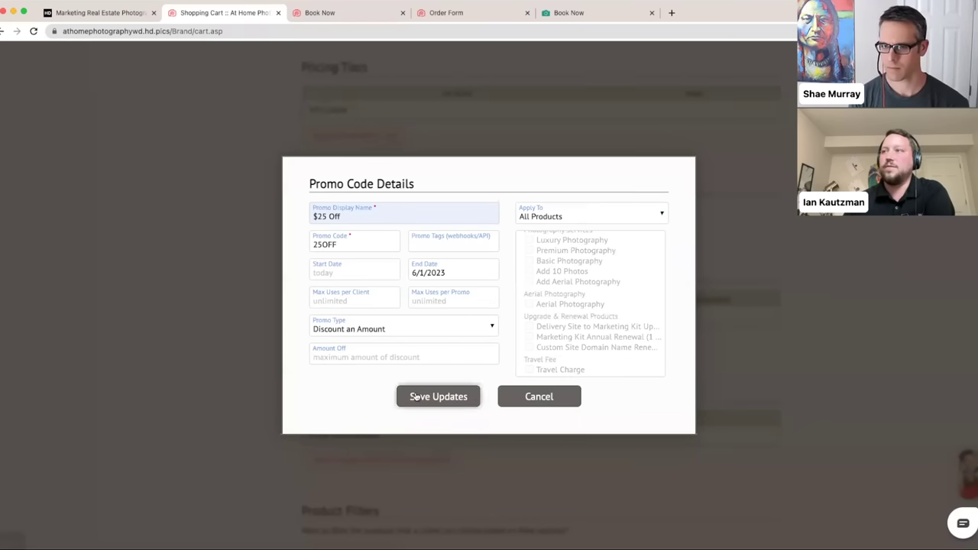
{"action": "left_click", "coordinate": [415, 397]}
{"action": "scroll", "coordinate": [260, 341], "scroll_direction": "down", "scroll_amount": 3}
{"action": "scroll", "coordinate": [260, 341], "scroll_direction": "down", "scroll_amount": 10}
{"action": "scroll", "coordinate": [260, 342], "scroll_direction": "up", "scroll_amount": 2}
{"action": "scroll", "coordinate": [260, 342], "scroll_direction": "down", "scroll_amount": 1}
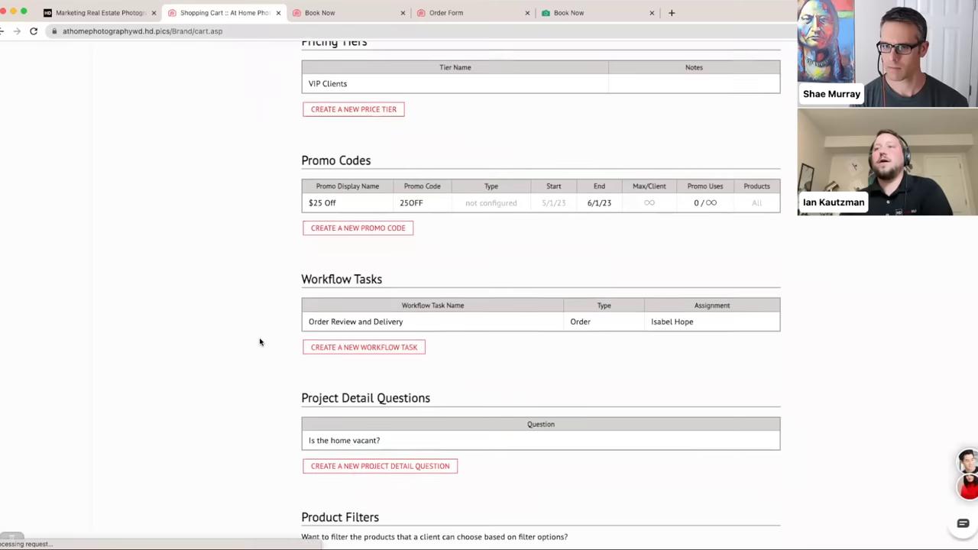
{"action": "scroll", "coordinate": [260, 341], "scroll_direction": "down", "scroll_amount": 1}
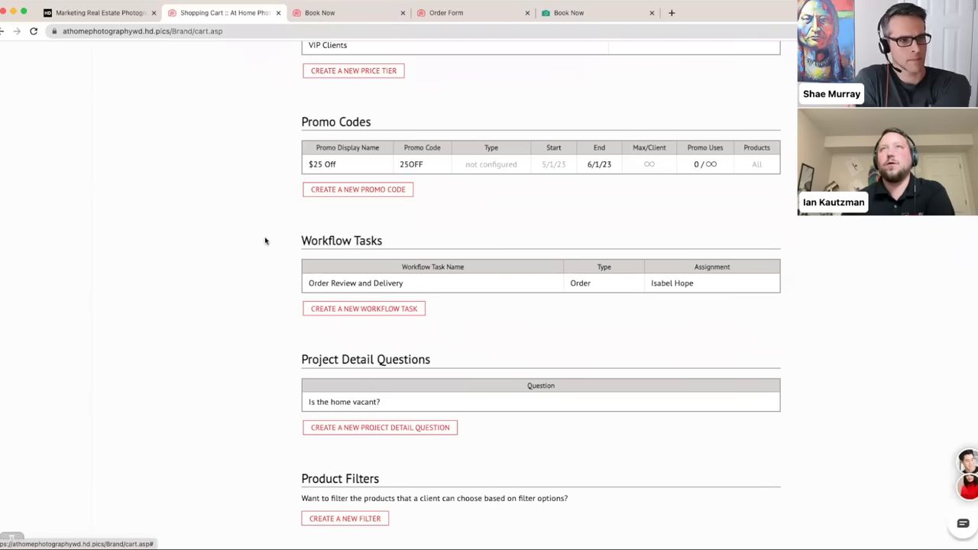
{"action": "scroll", "coordinate": [286, 184], "scroll_direction": "up", "scroll_amount": 15}
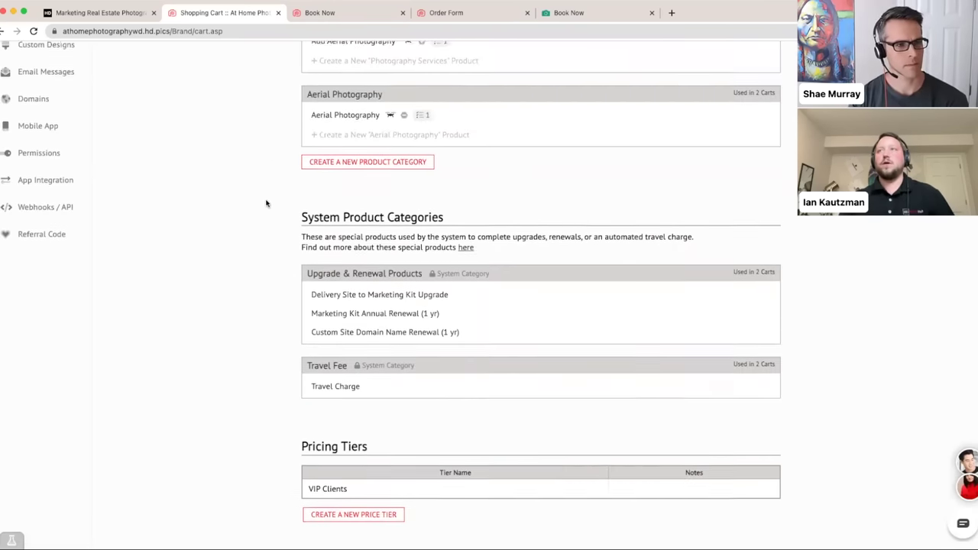
{"action": "left_click", "coordinate": [592, 63]}
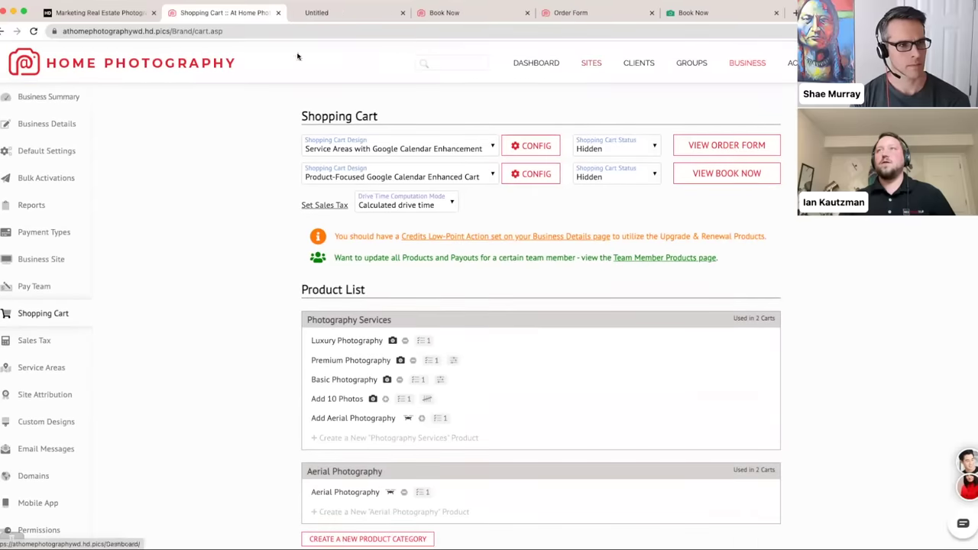
- Open the real estate site's summary, review and close the 1/16/23 order invoice, and dismiss the due-date picker
{"action": "left_click", "coordinate": [162, 222]}
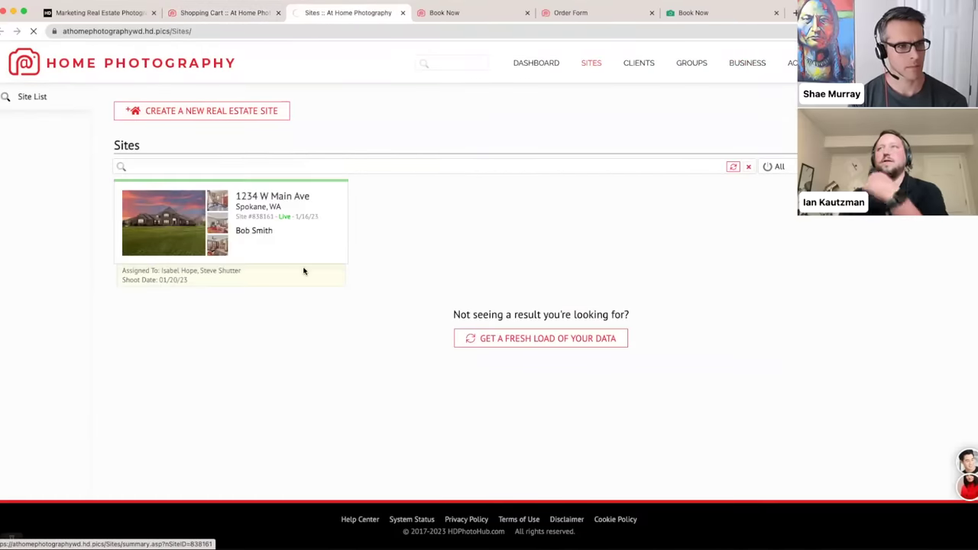
{"action": "scroll", "coordinate": [239, 261], "scroll_direction": "down", "scroll_amount": 10}
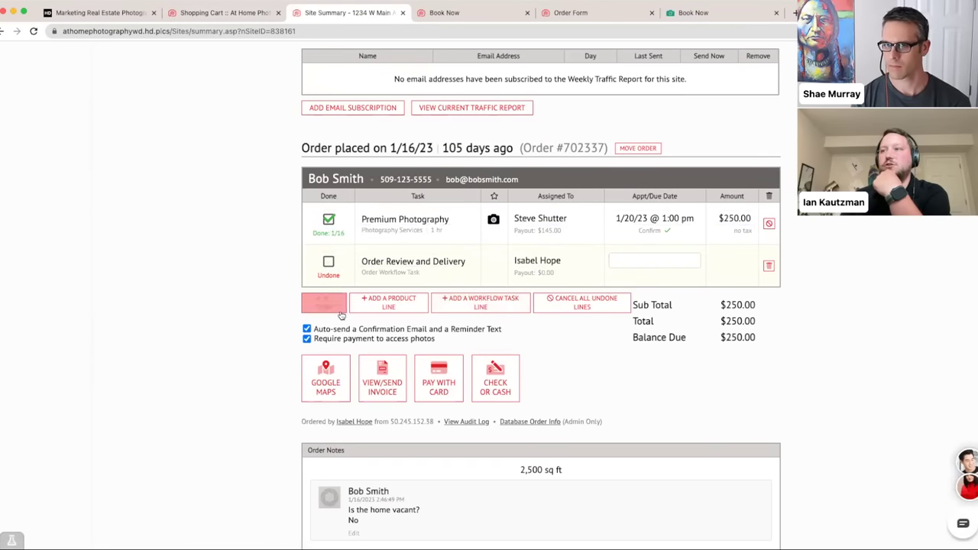
{"action": "left_click", "coordinate": [375, 372]}
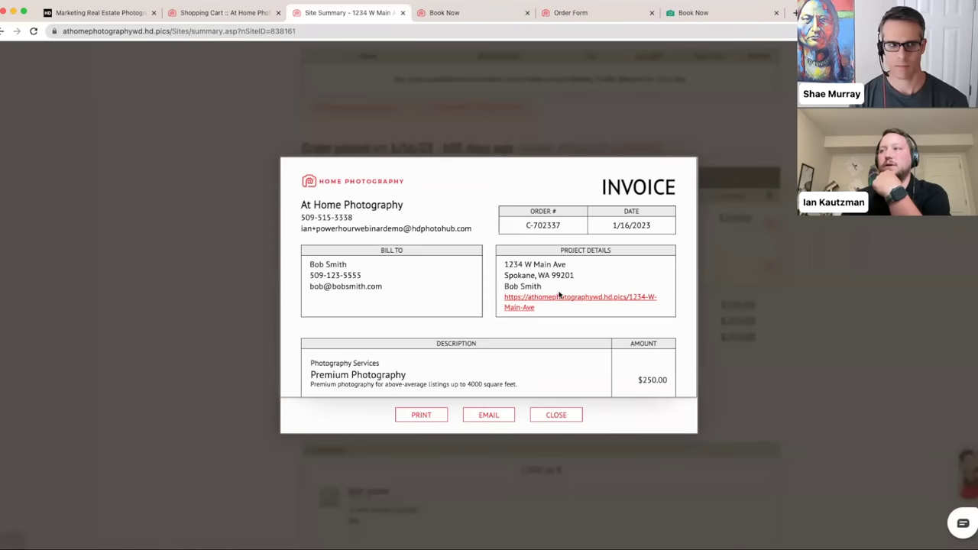
{"action": "scroll", "coordinate": [559, 291], "scroll_direction": "down", "scroll_amount": 2}
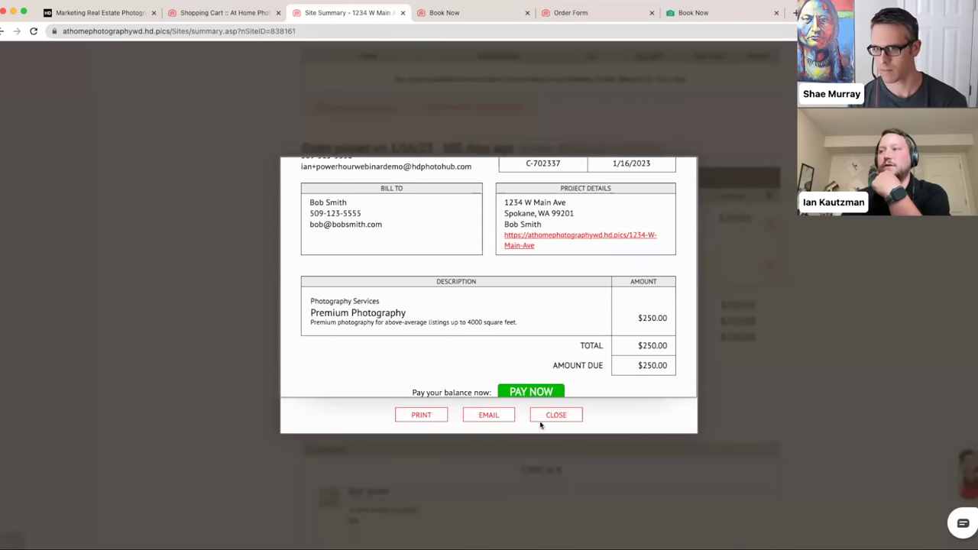
{"action": "left_click", "coordinate": [541, 420]}
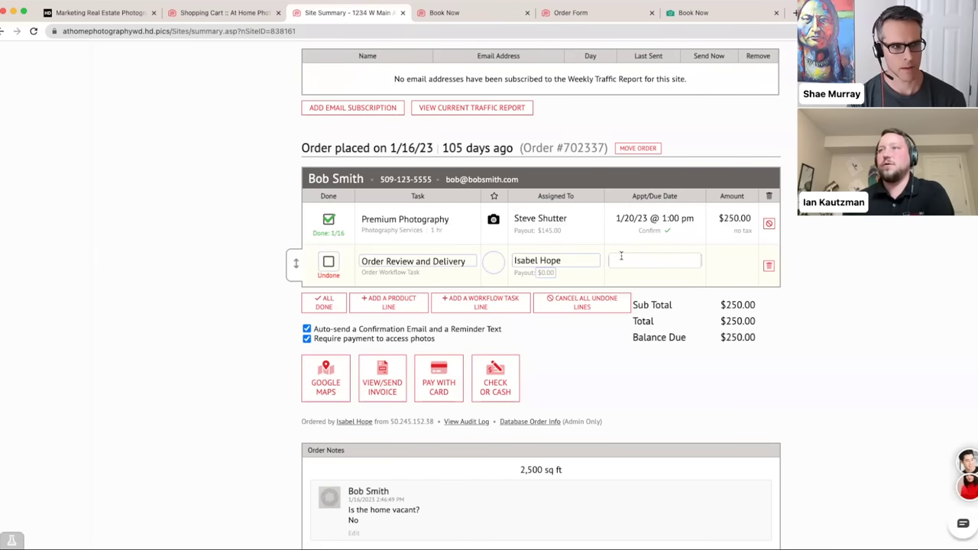
{"action": "left_click", "coordinate": [633, 260]}
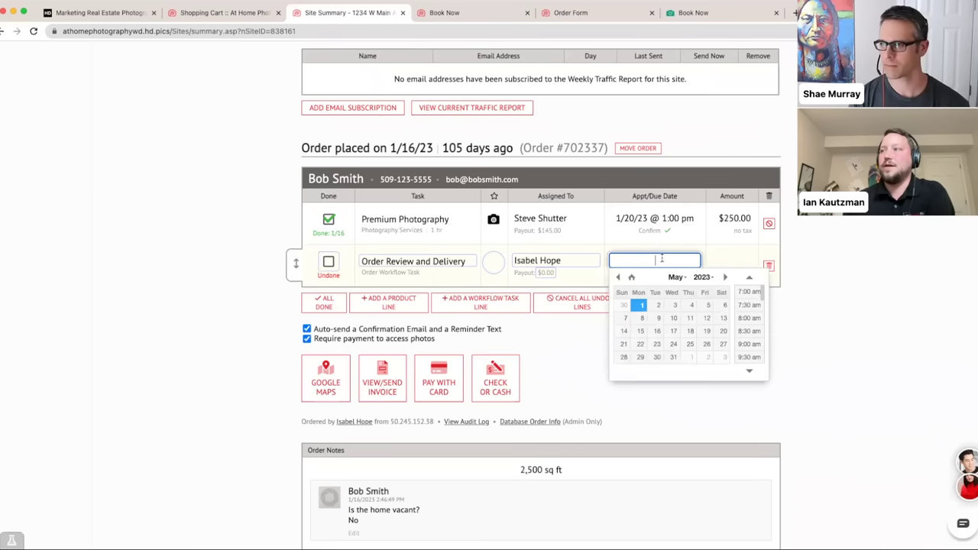
{"action": "left_click", "coordinate": [837, 256]}
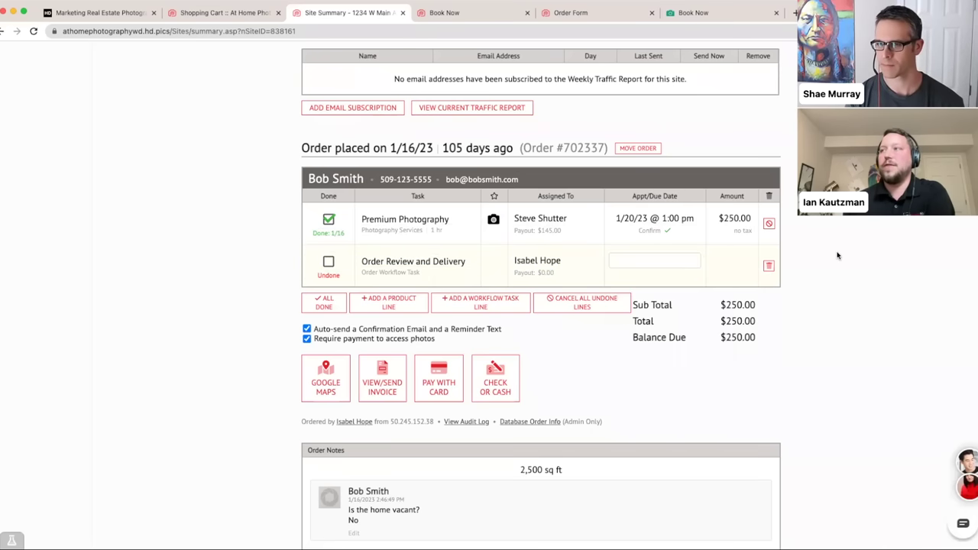
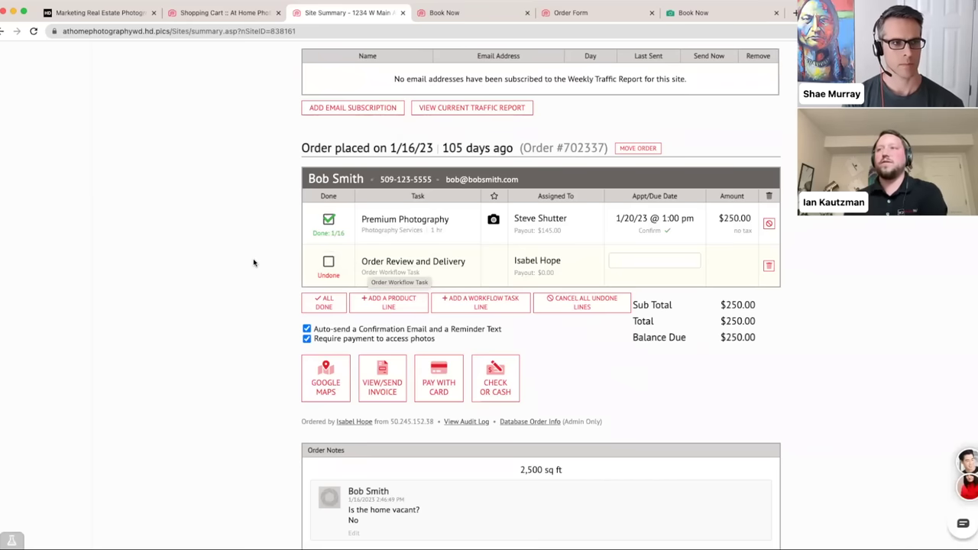
- Open the Order Review and Delivery workflow task in the Shopping Cart settings
{"action": "left_click", "coordinate": [211, 12]}
{"action": "scroll", "coordinate": [233, 136], "scroll_direction": "down", "scroll_amount": 15}
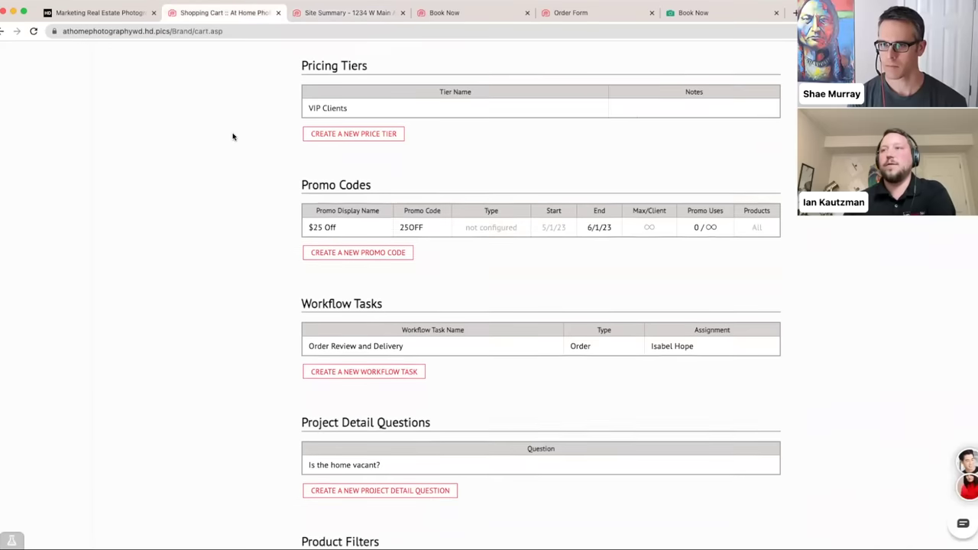
{"action": "left_click", "coordinate": [342, 306]}
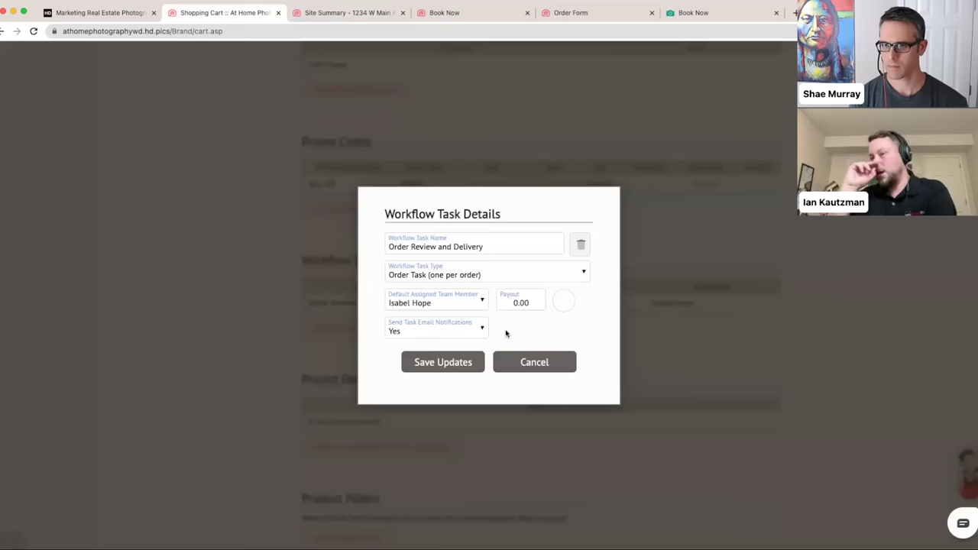
- Leave its assignee unchanged, cancel without edits, and start a blank new workflow task
{"action": "left_click", "coordinate": [458, 301]}
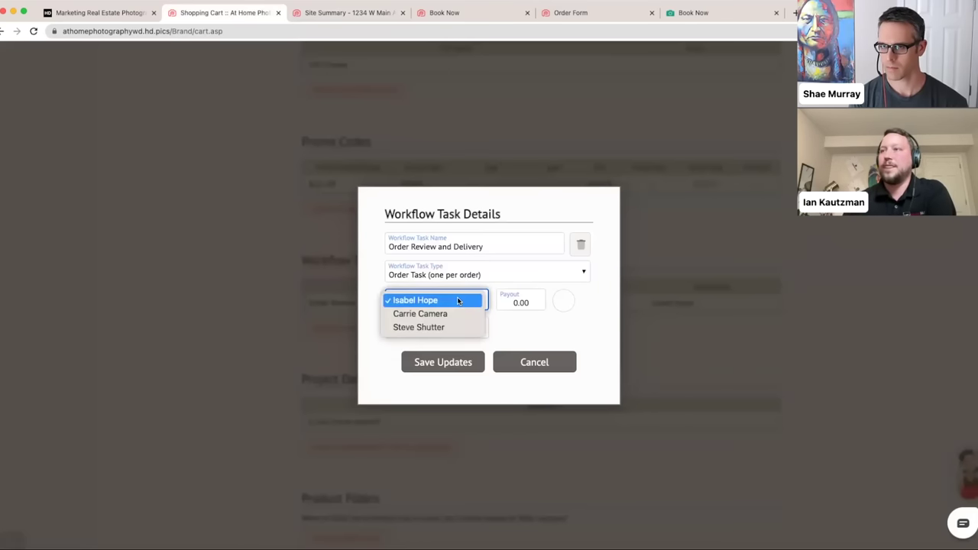
{"action": "left_click", "coordinate": [526, 338]}
{"action": "left_click", "coordinate": [519, 360]}
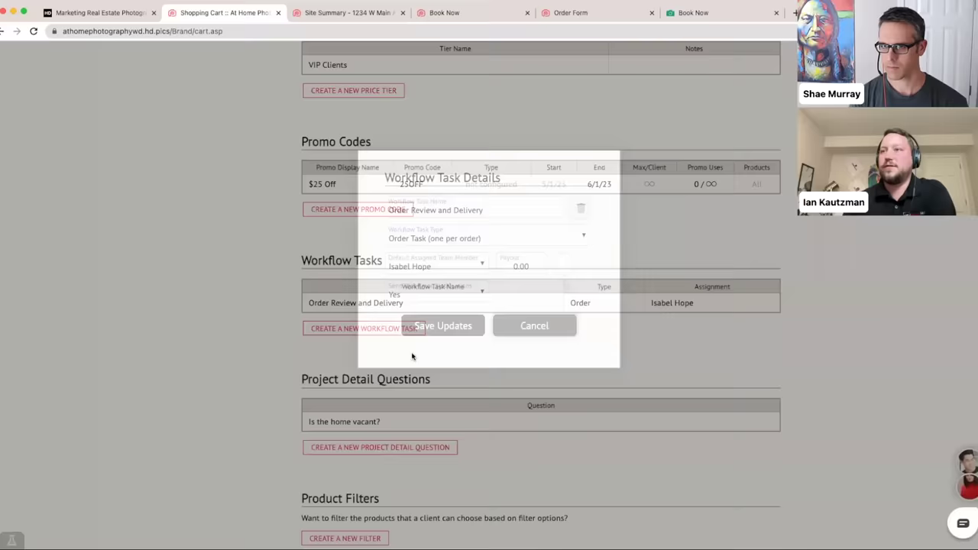
{"action": "left_click", "coordinate": [356, 330]}
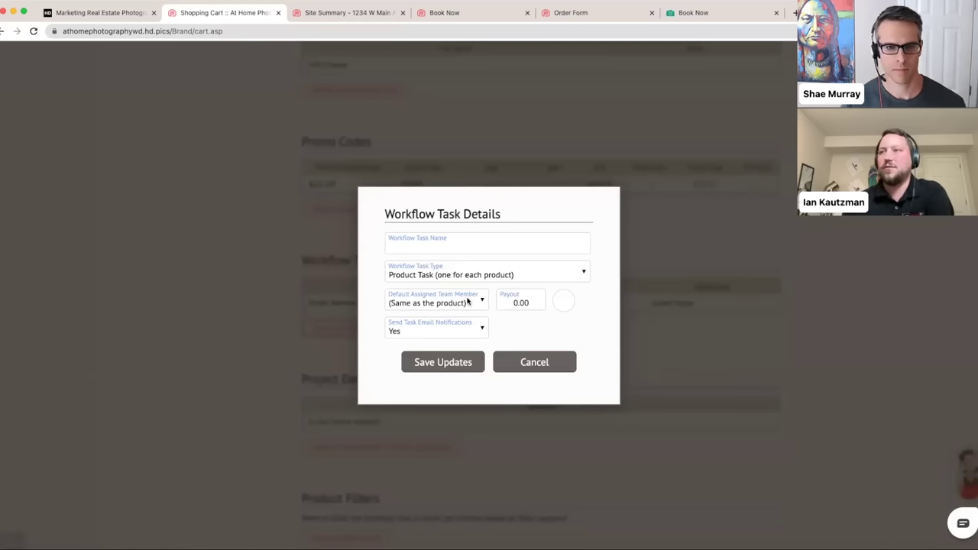
- Keep the new task's assignee as (Same as the product), leave payout 0.00, and cancel unsaved
{"action": "left_click", "coordinate": [468, 302]}
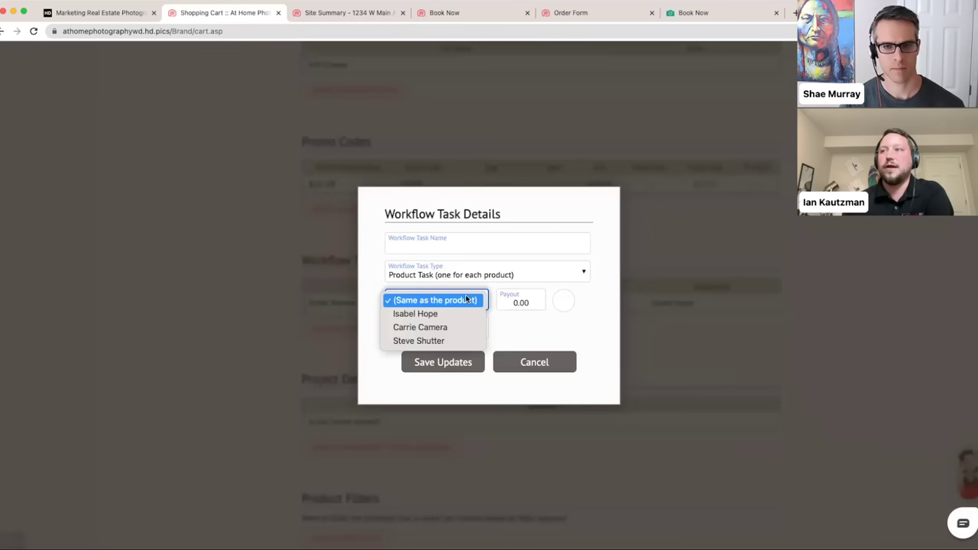
{"action": "left_click", "coordinate": [466, 300]}
{"action": "left_click", "coordinate": [519, 341]}
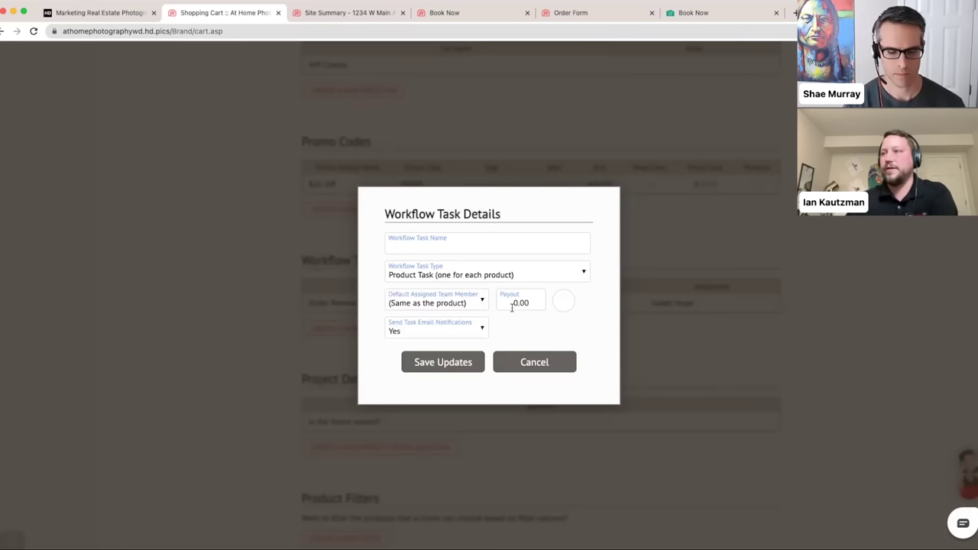
{"action": "left_click", "coordinate": [512, 307]}
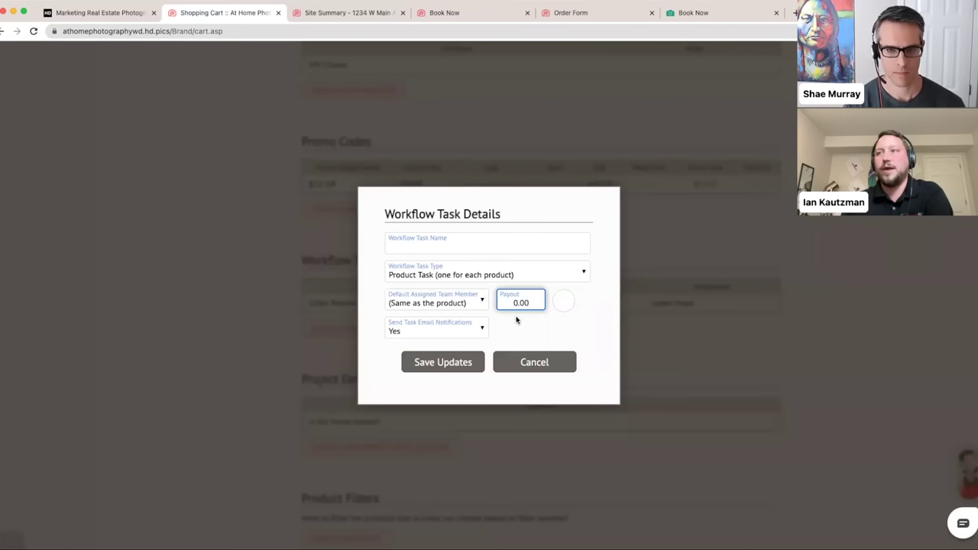
{"action": "left_click", "coordinate": [503, 370]}
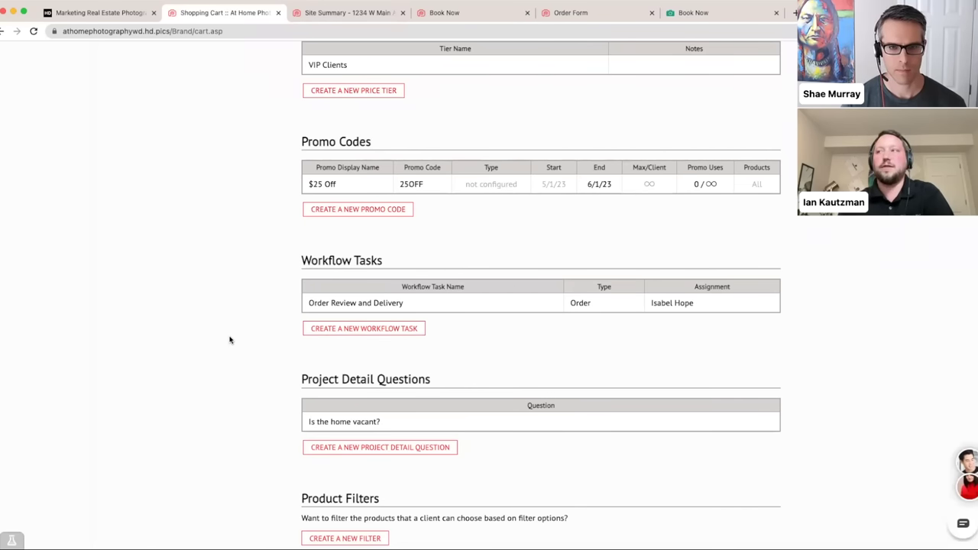
- On the Book Now page, choose a photographer for a test booking
{"action": "scroll", "coordinate": [230, 341], "scroll_direction": "down", "scroll_amount": 5}
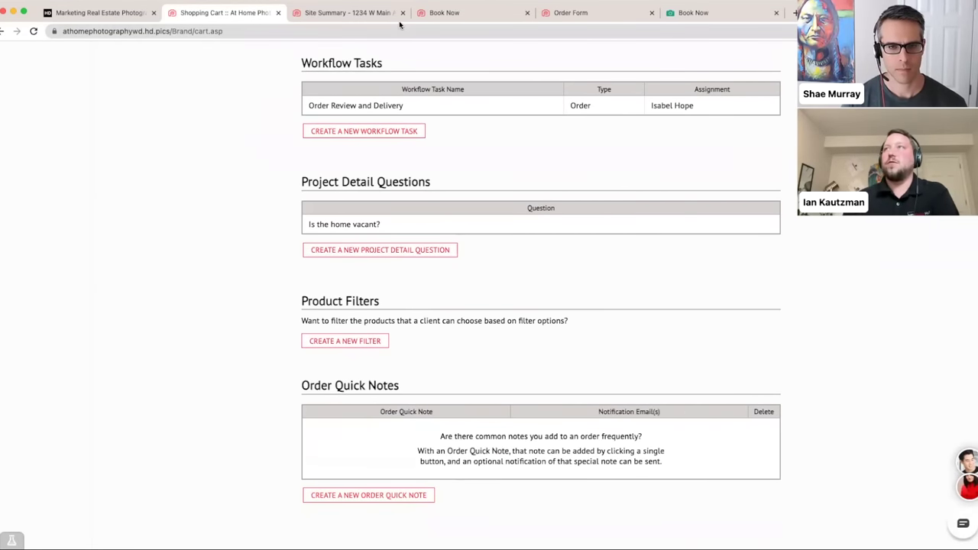
{"action": "left_click", "coordinate": [447, 15]}
{"action": "scroll", "coordinate": [260, 229], "scroll_direction": "down", "scroll_amount": 5}
{"action": "scroll", "coordinate": [298, 267], "scroll_direction": "down", "scroll_amount": 5}
{"action": "left_click", "coordinate": [297, 129]}
- Enter address '123 Main', pick the first suggestion, and book the Thursday May 4 9:00a slot
{"action": "left_click", "coordinate": [387, 219]}
{"action": "type", "text": "123 M"}
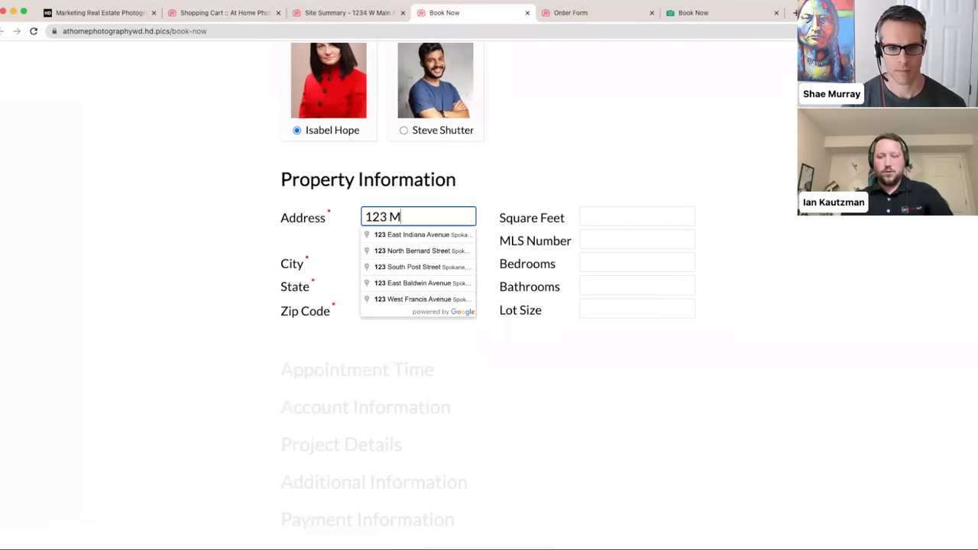
{"action": "type", "text": "ain"}
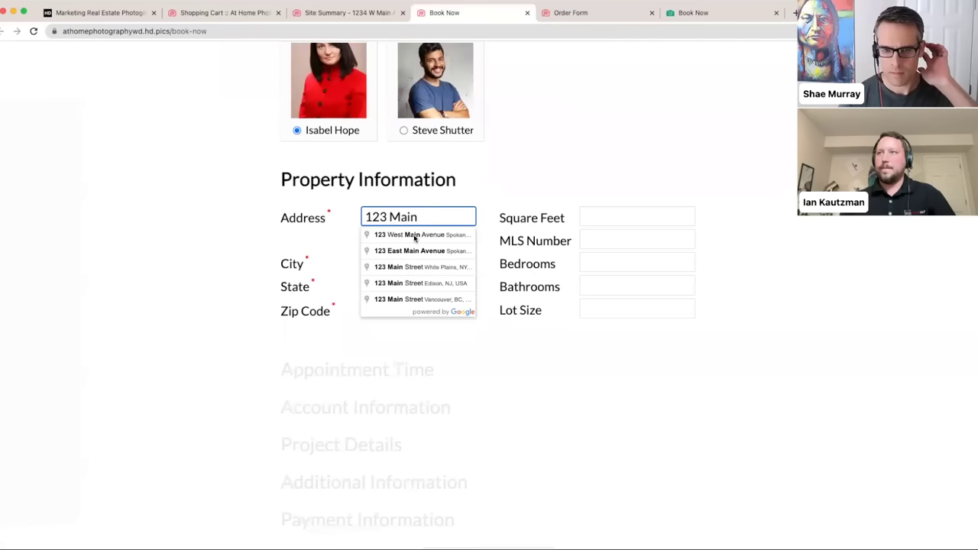
{"action": "left_click", "coordinate": [414, 235]}
{"action": "scroll", "coordinate": [200, 248], "scroll_direction": "down", "scroll_amount": 5}
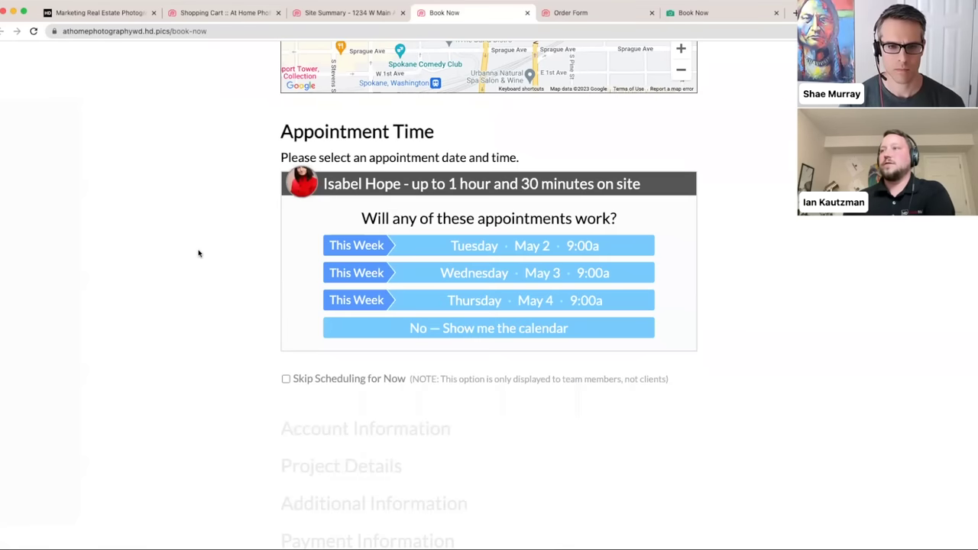
{"action": "left_click", "coordinate": [474, 302]}
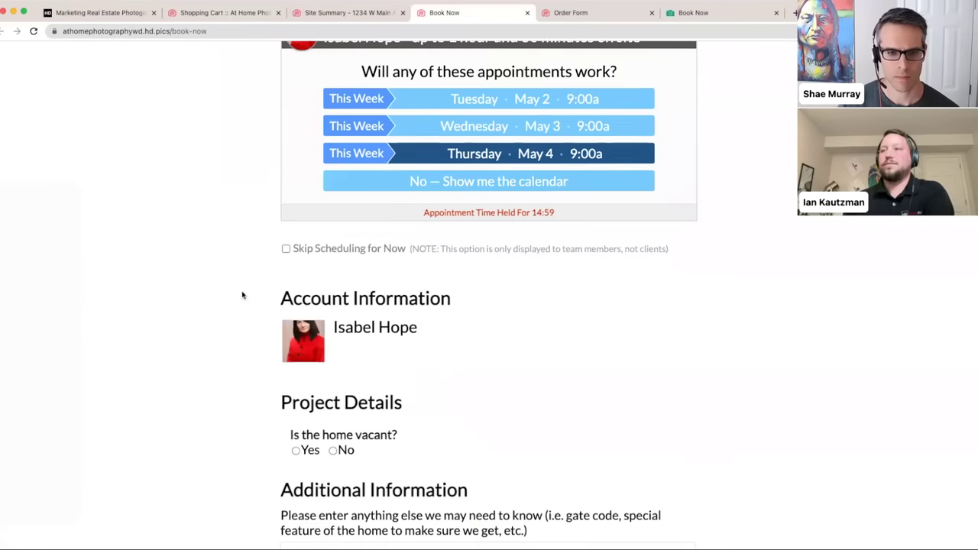
{"action": "scroll", "coordinate": [242, 296], "scroll_direction": "down", "scroll_amount": 6}
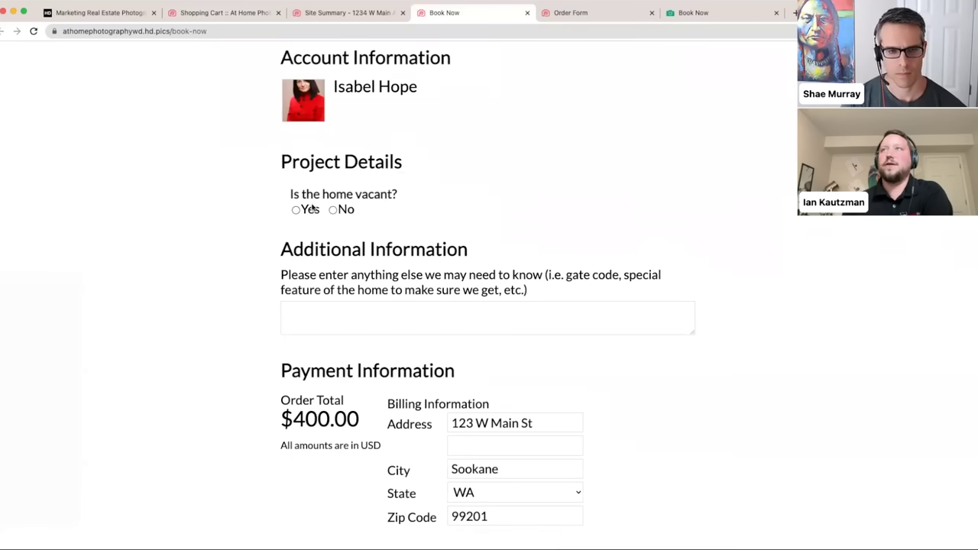
{"action": "left_click", "coordinate": [206, 14]}
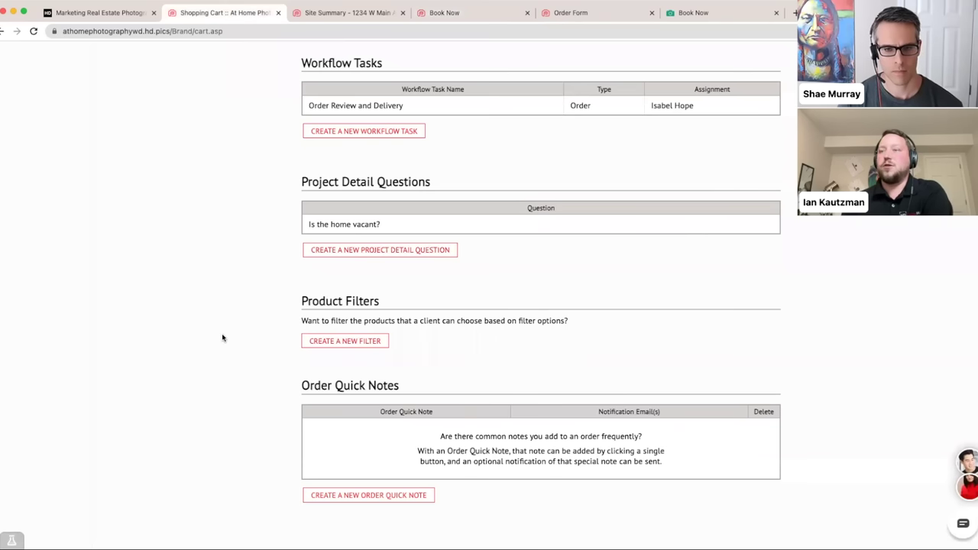
- Open 'Is the home vacant?' and switch its answer type to Text, then to List
{"action": "left_click", "coordinate": [323, 224]}
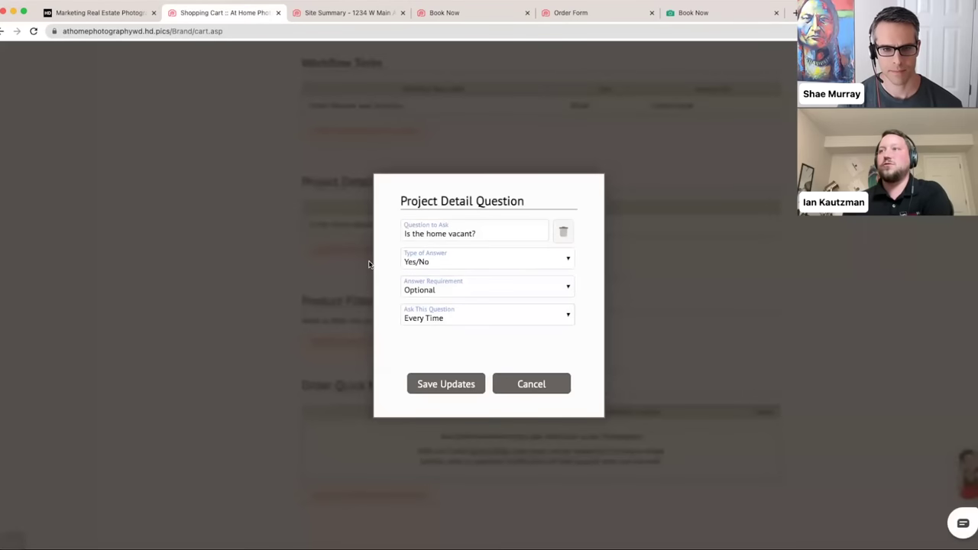
{"action": "left_click", "coordinate": [467, 261]}
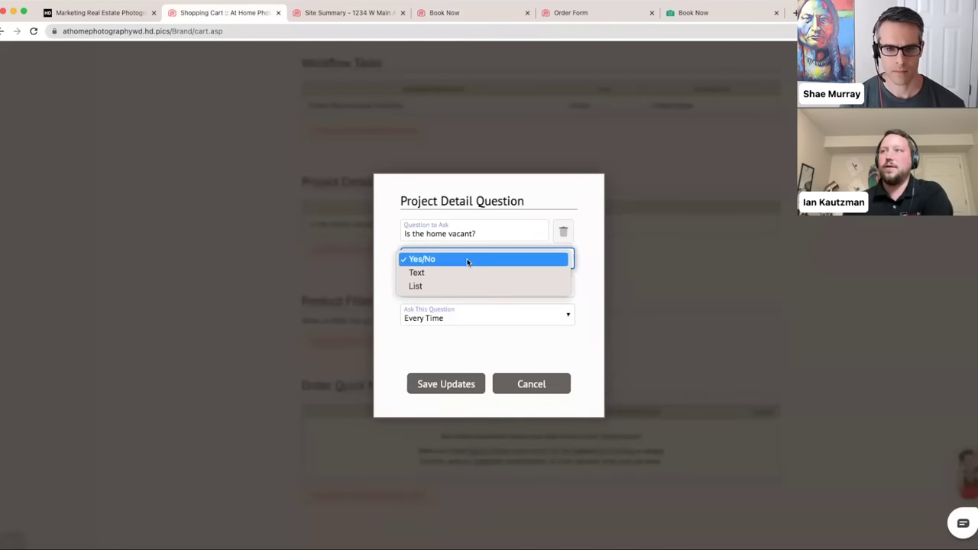
{"action": "left_click", "coordinate": [453, 272]}
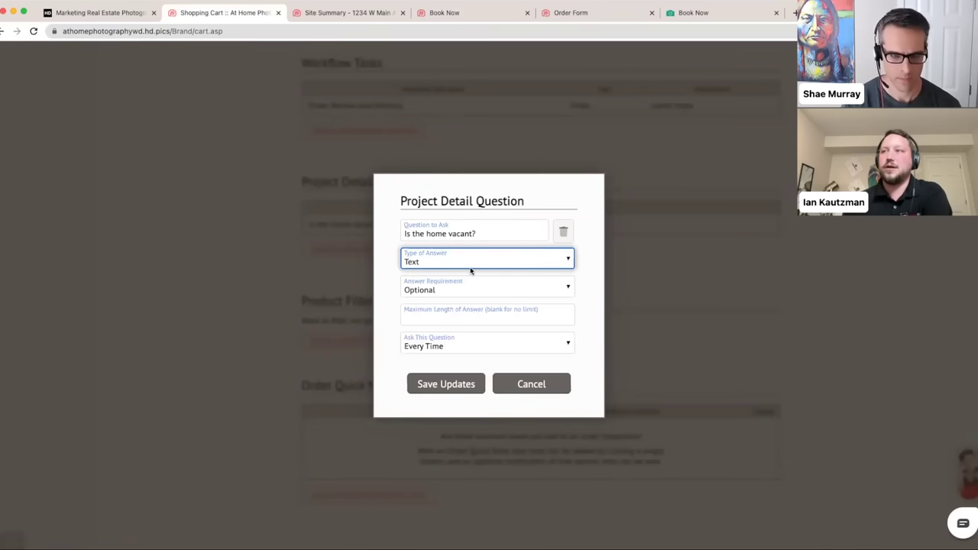
{"action": "left_click", "coordinate": [471, 267]}
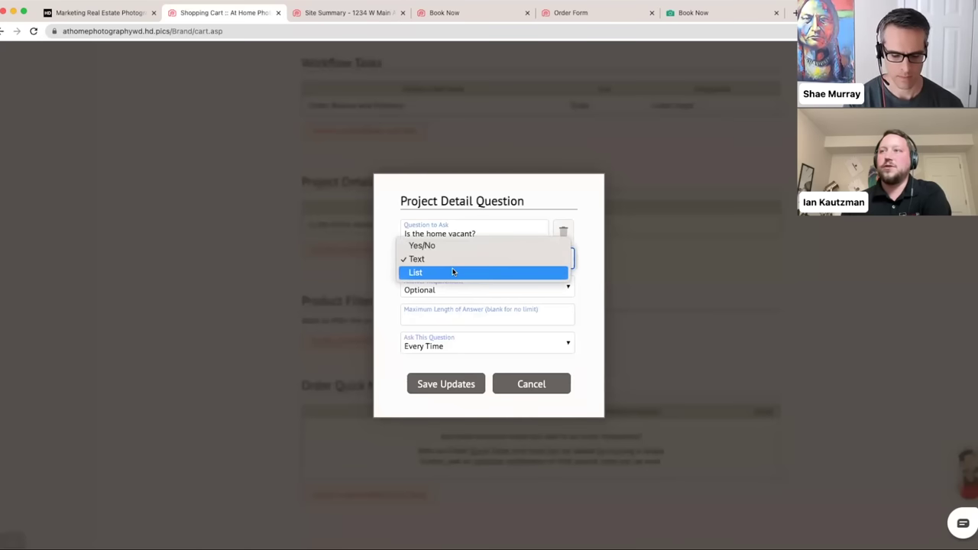
{"action": "left_click", "coordinate": [454, 271]}
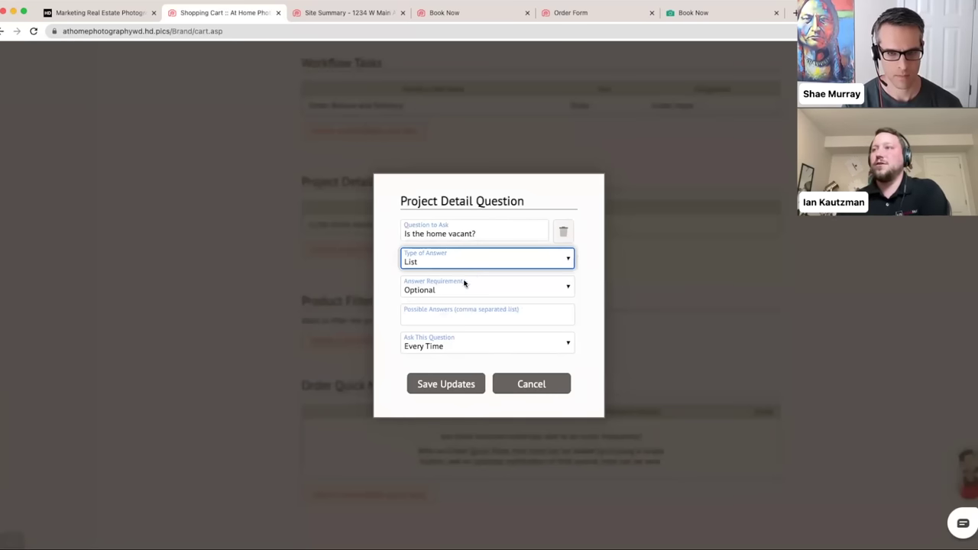
- Leave Possible Answers empty and set the answer type back to Yes/No
{"action": "left_click", "coordinate": [441, 316]}
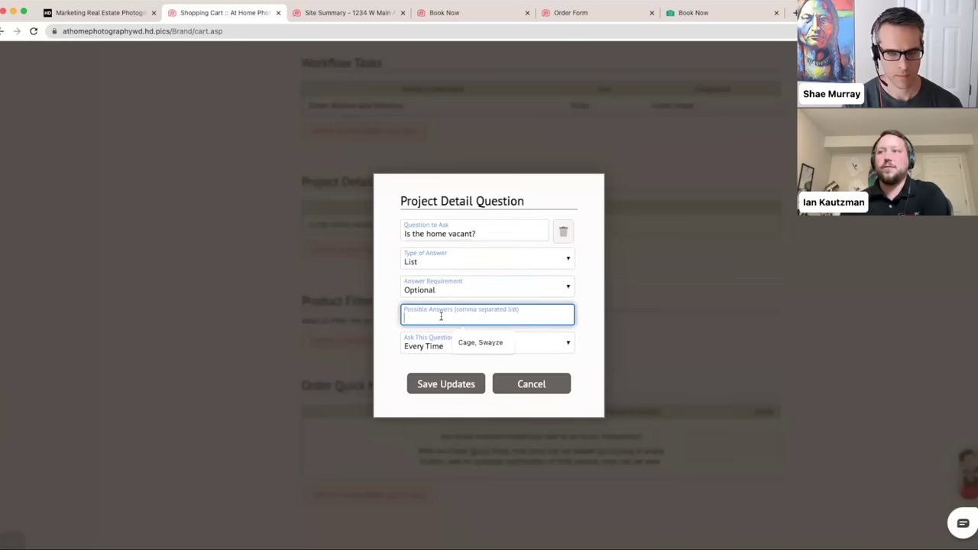
{"action": "left_click", "coordinate": [385, 299]}
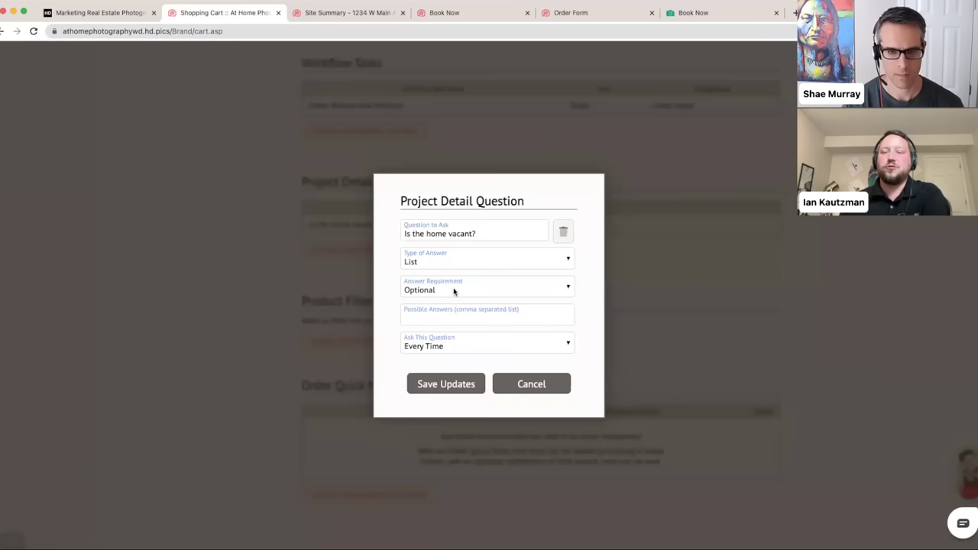
{"action": "left_click", "coordinate": [449, 263]}
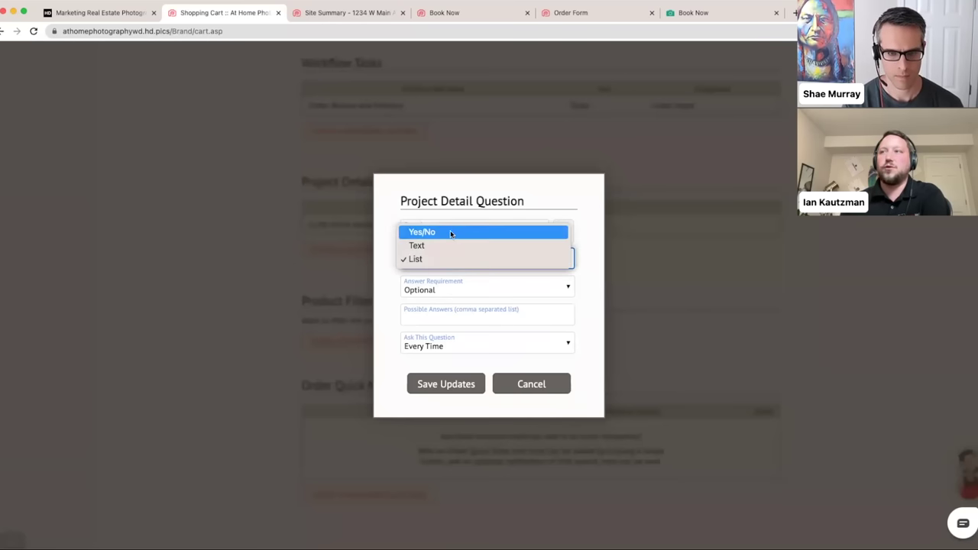
{"action": "left_click", "coordinate": [451, 232]}
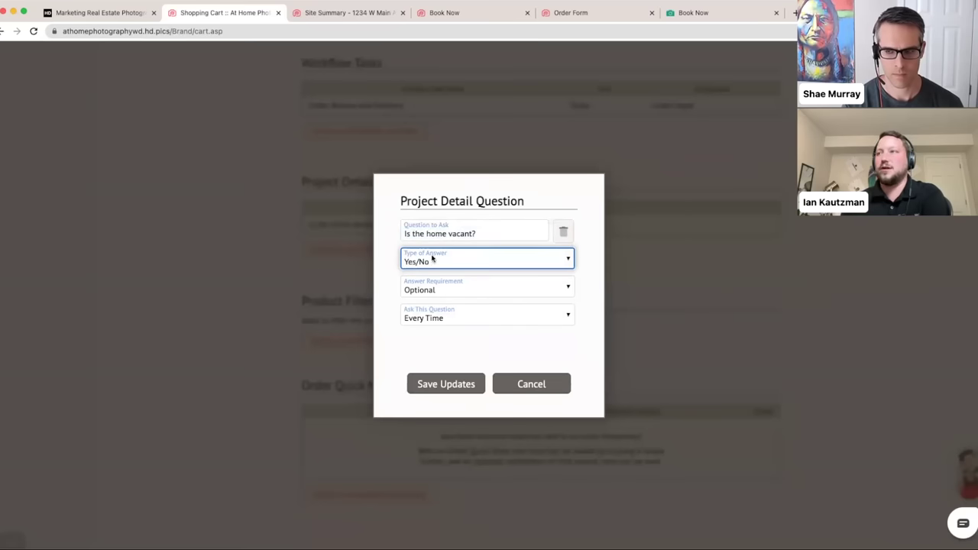
- Try setting the question to be asked only for certain ordered products
{"action": "left_click", "coordinate": [448, 324]}
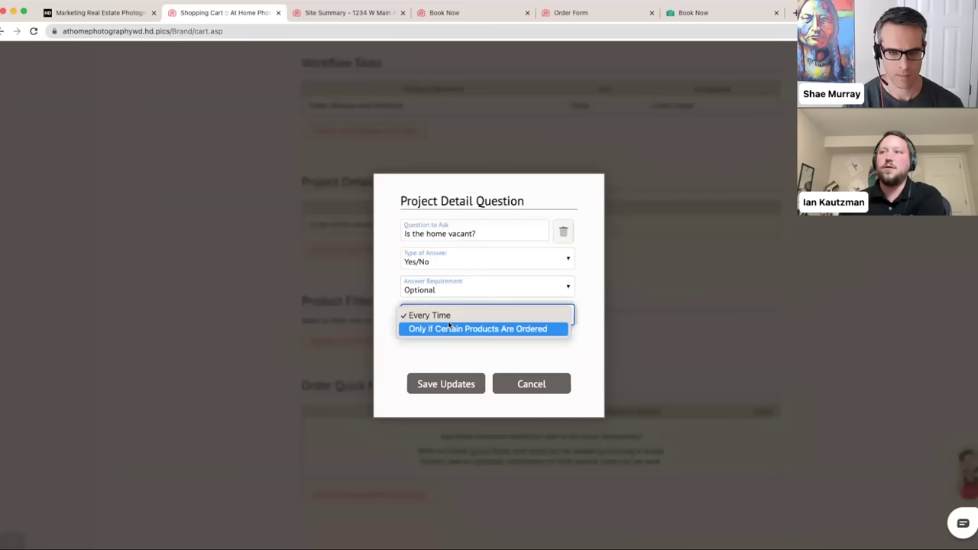
{"action": "left_click", "coordinate": [474, 330]}
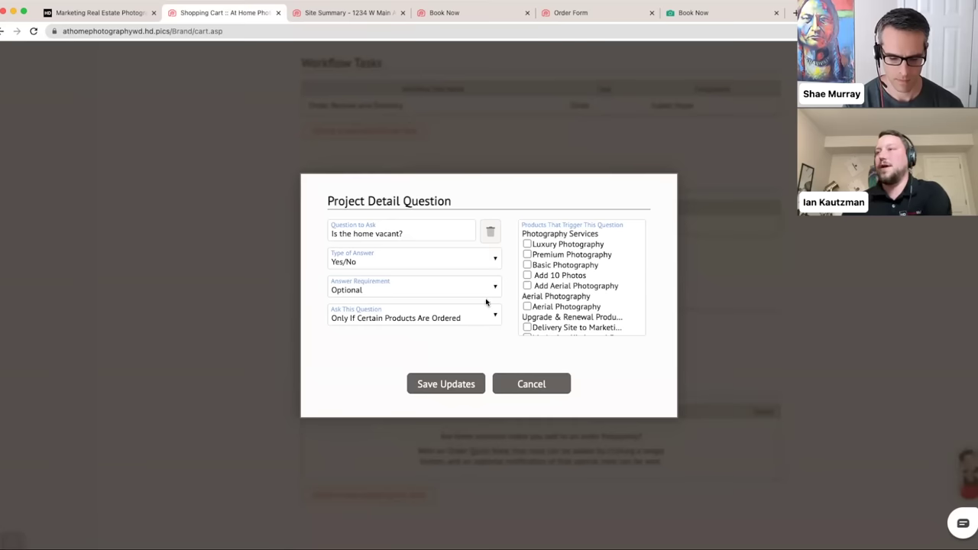
{"action": "scroll", "coordinate": [528, 265], "scroll_direction": "down", "scroll_amount": 2}
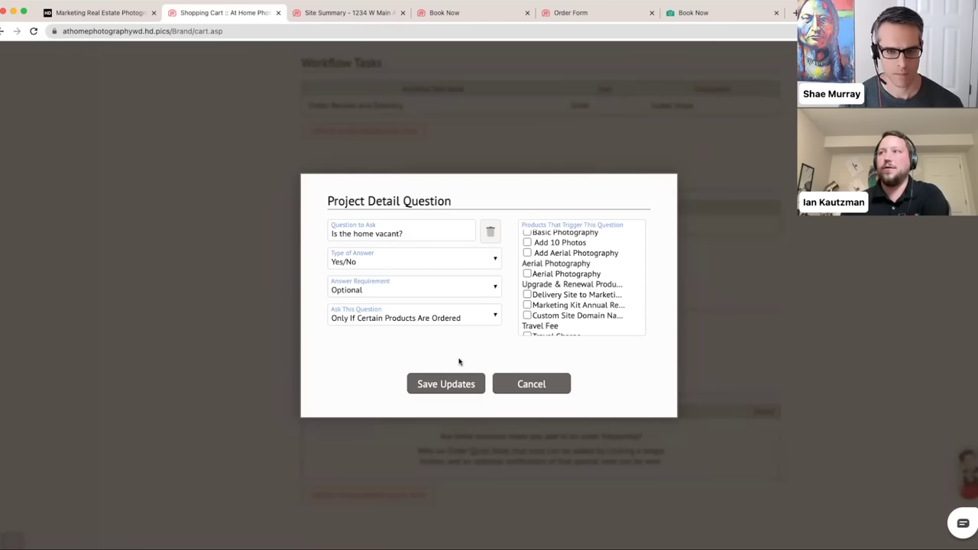
{"action": "scroll", "coordinate": [546, 333], "scroll_direction": "up", "scroll_amount": 2}
{"action": "scroll", "coordinate": [546, 334], "scroll_direction": "up", "scroll_amount": 1}
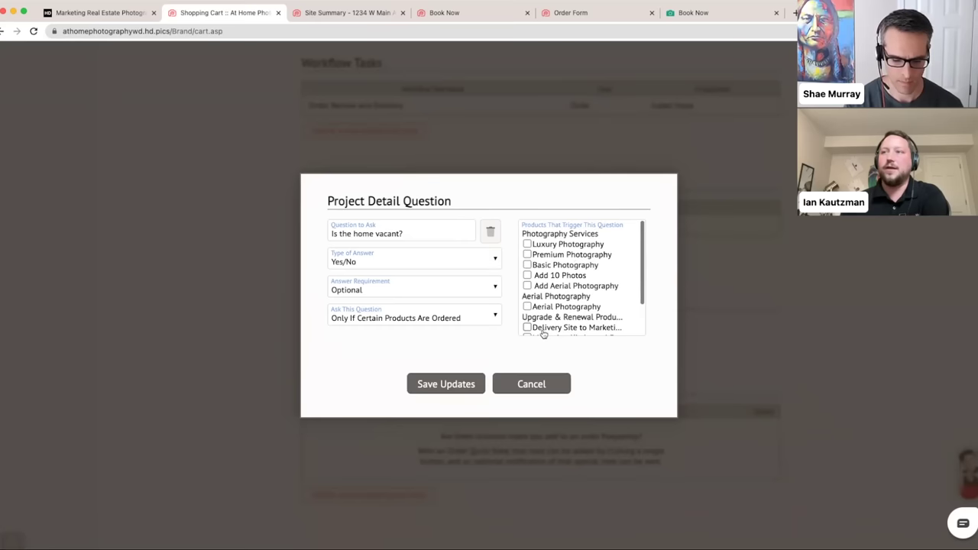
- Change Ask This Question to Every Time and save the question
{"action": "left_click", "coordinate": [456, 318]}
{"action": "left_click", "coordinate": [382, 303]}
{"action": "left_click", "coordinate": [394, 359]}
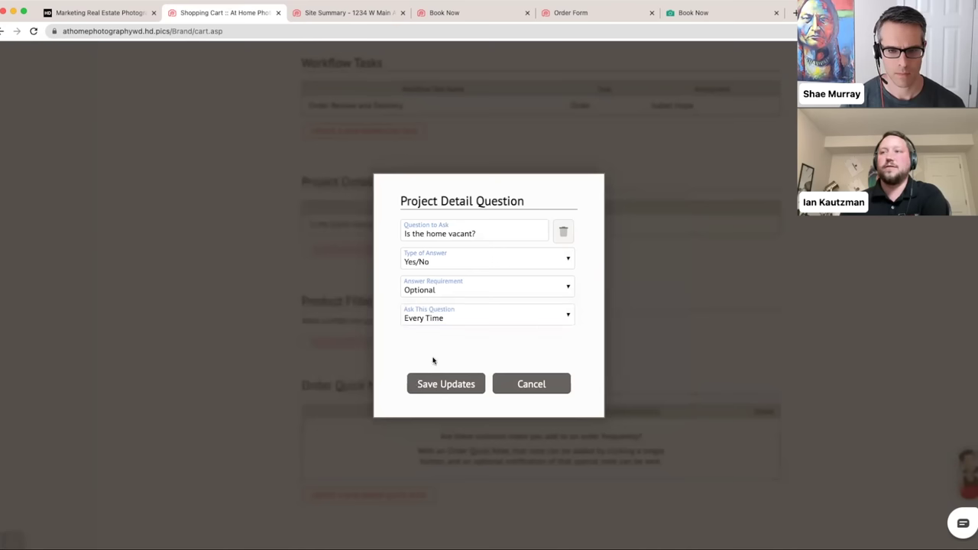
{"action": "left_click", "coordinate": [439, 386]}
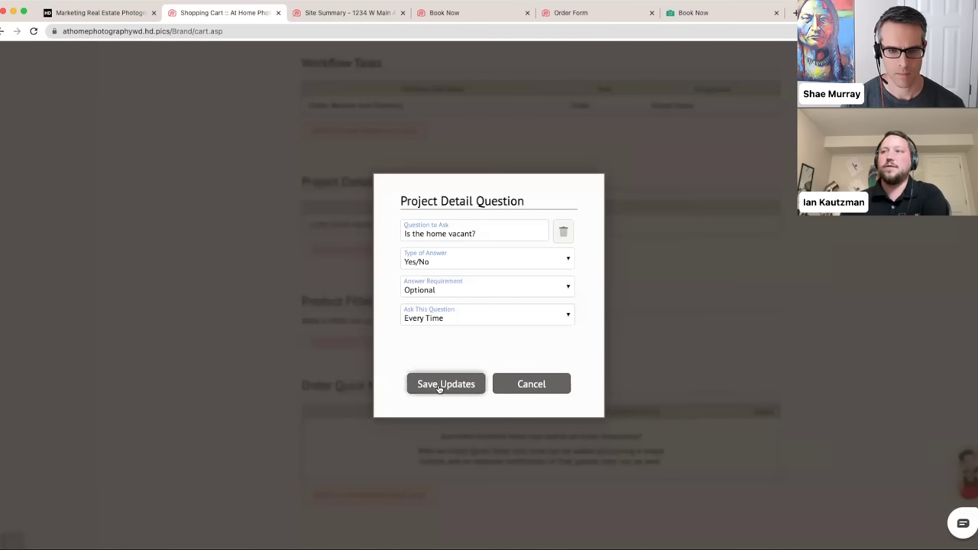
- Create and save a new product filter named 'Listing Type:', then reopen and save it again
{"action": "scroll", "coordinate": [247, 256], "scroll_direction": "down", "scroll_amount": 15}
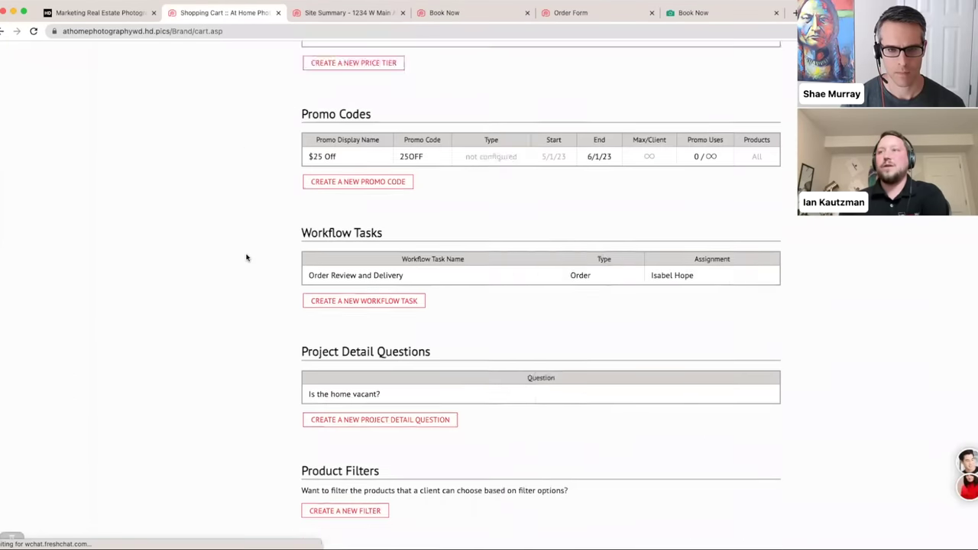
{"action": "scroll", "coordinate": [246, 258], "scroll_direction": "down", "scroll_amount": 3}
{"action": "scroll", "coordinate": [245, 258], "scroll_direction": "down", "scroll_amount": 1}
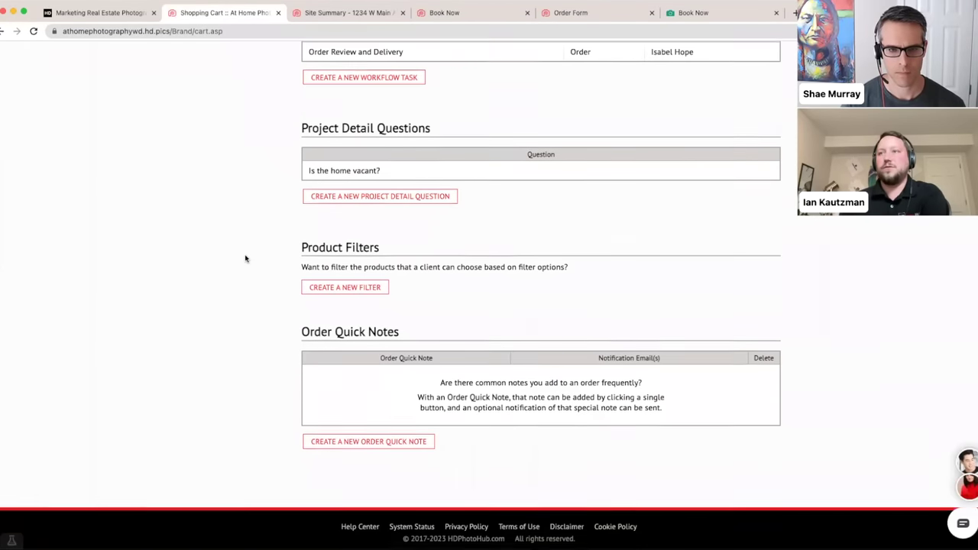
{"action": "left_click", "coordinate": [321, 288]}
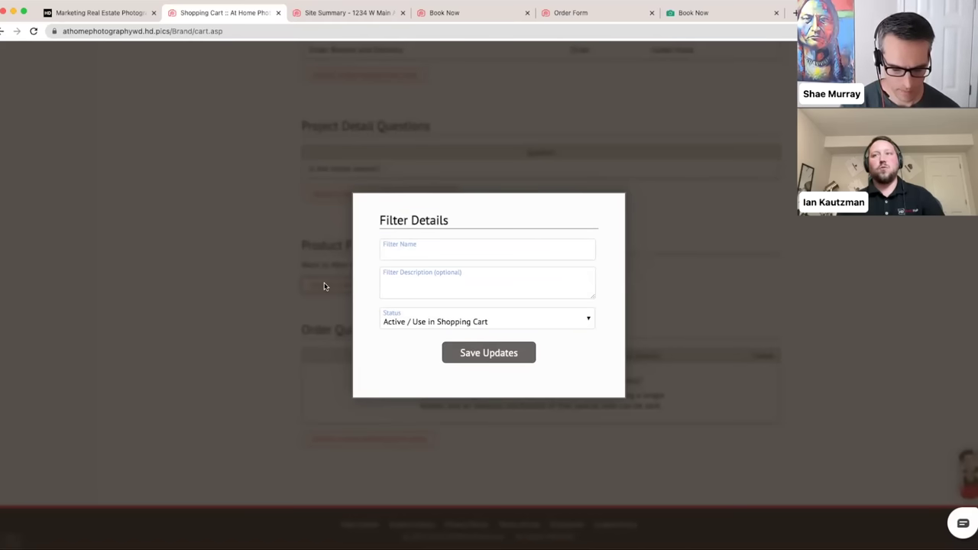
{"action": "left_click", "coordinate": [434, 253]}
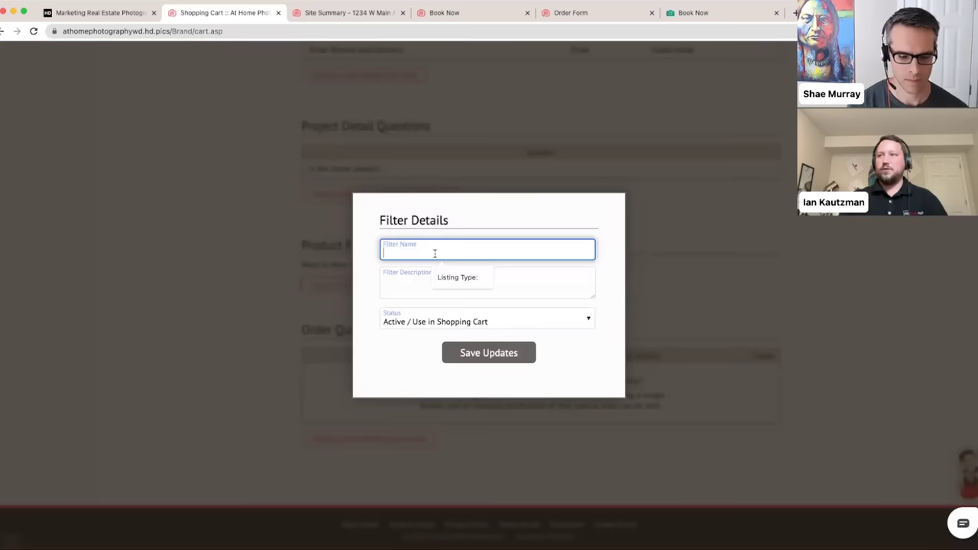
{"action": "left_click", "coordinate": [441, 278]}
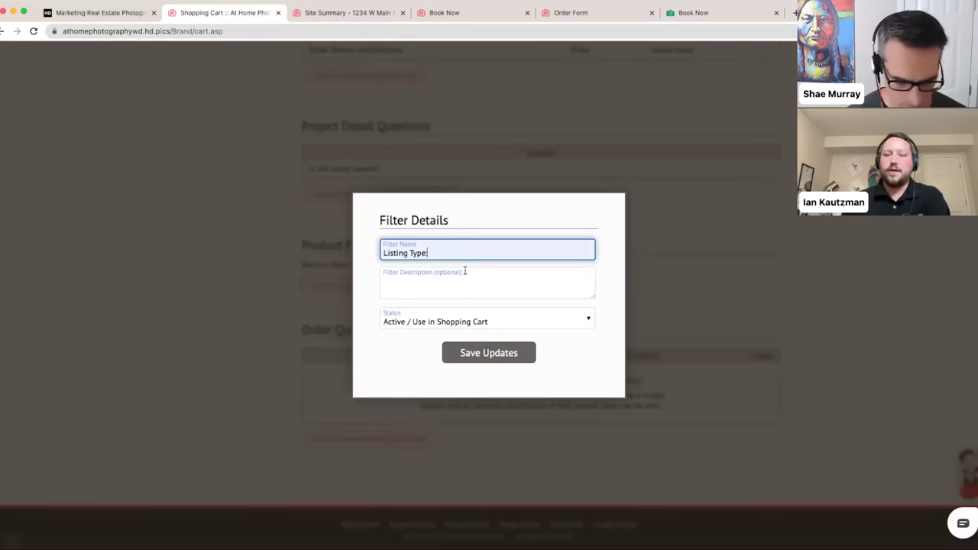
{"action": "left_click", "coordinate": [465, 353]}
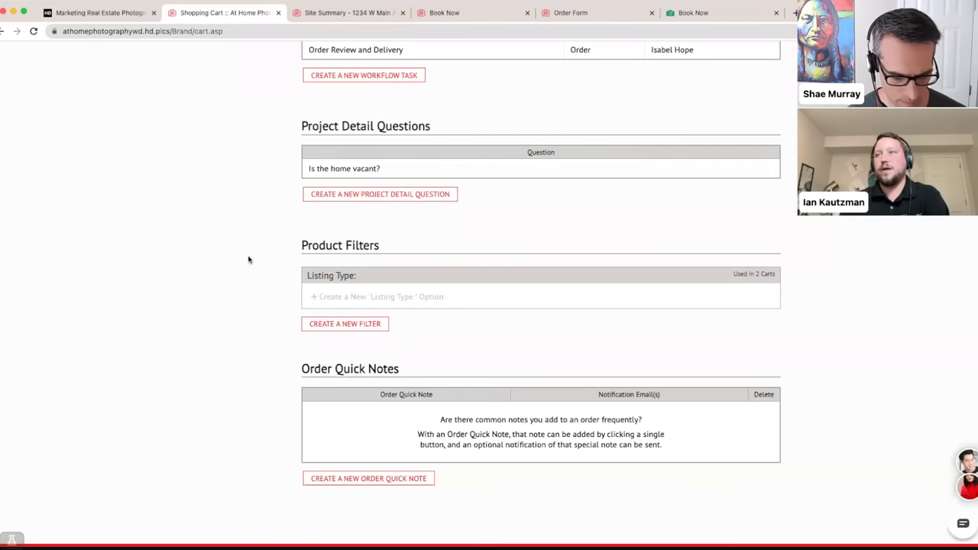
{"action": "left_click", "coordinate": [304, 277]}
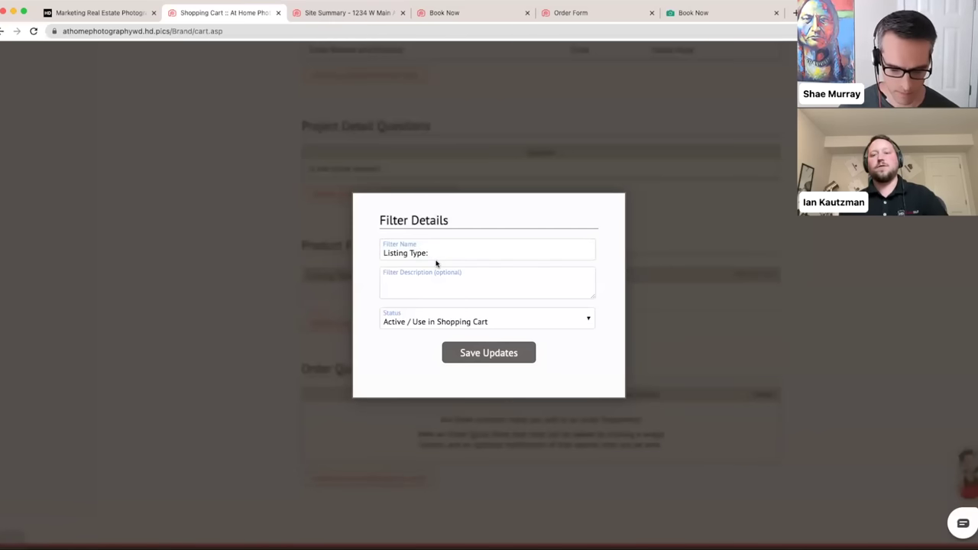
{"action": "left_click", "coordinate": [478, 354]}
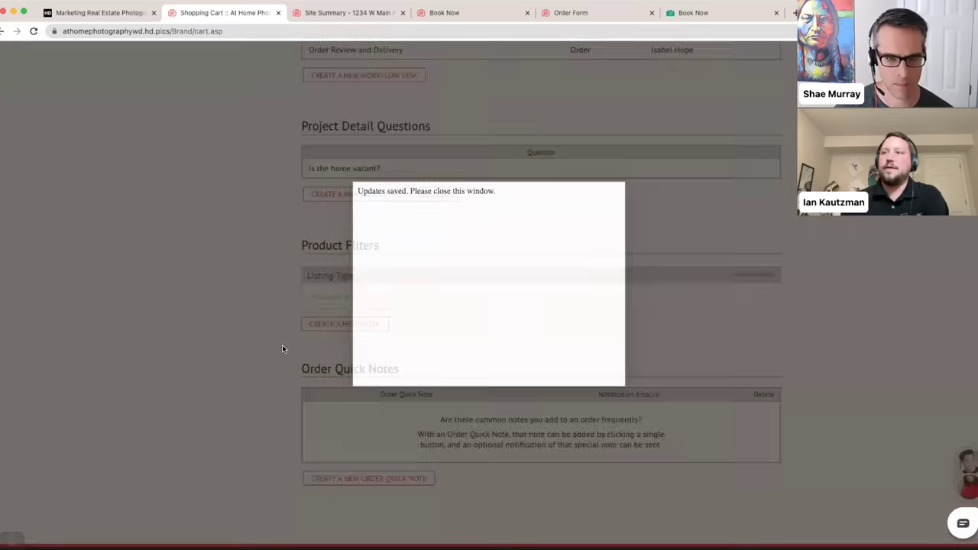
- Add three Listing Type: options — Residential, Commercial and AirBnB — saving each one
{"action": "left_click", "coordinate": [345, 301]}
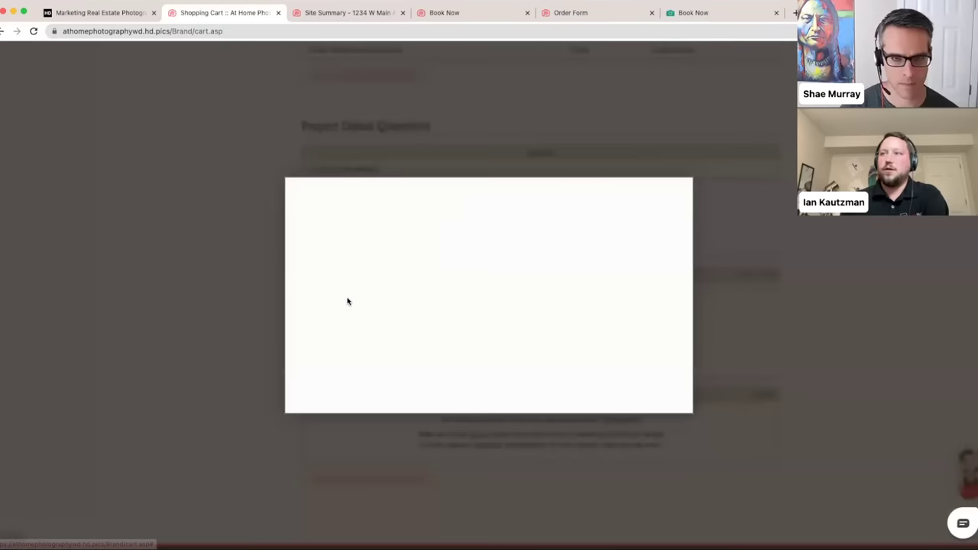
{"action": "left_click", "coordinate": [352, 237]}
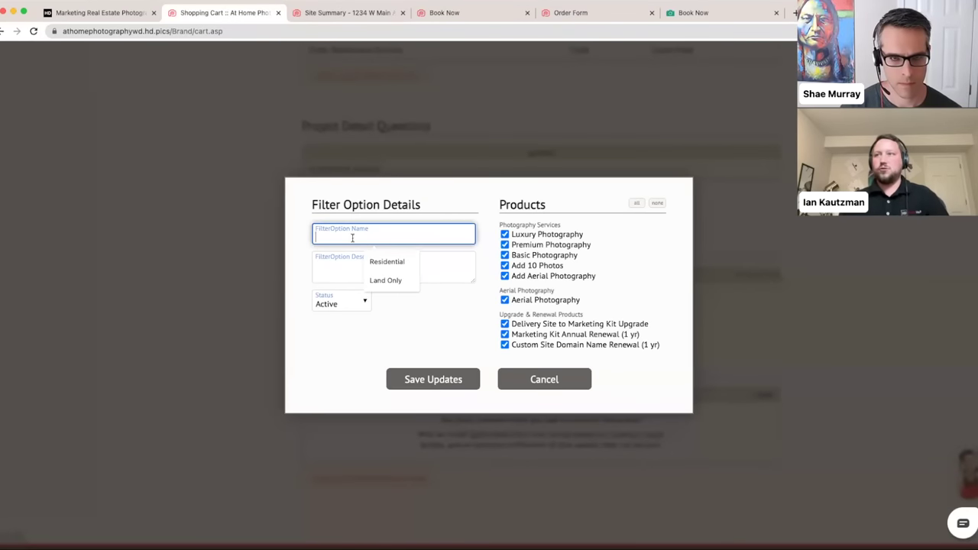
{"action": "left_click", "coordinate": [369, 262]}
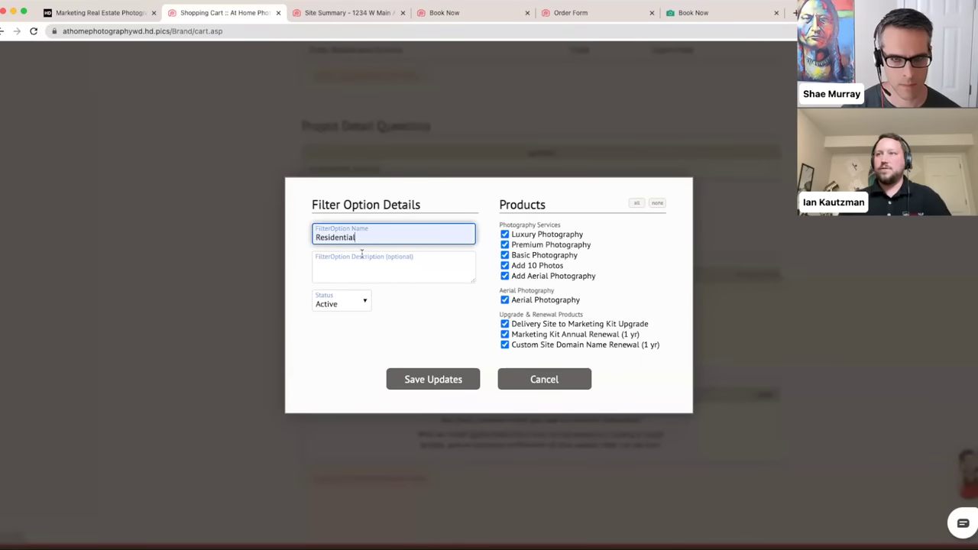
{"action": "left_click", "coordinate": [414, 380]}
{"action": "left_click", "coordinate": [334, 326]}
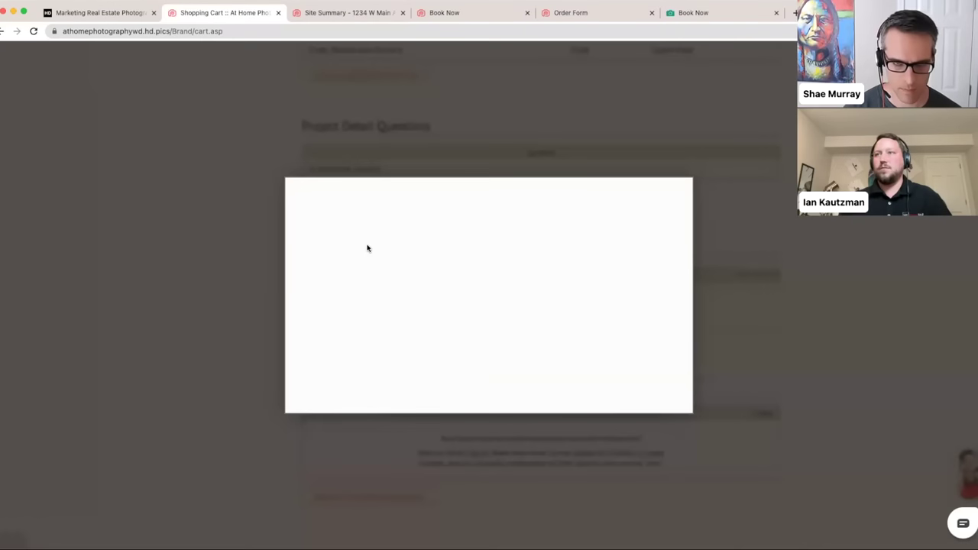
{"action": "left_click", "coordinate": [357, 237]}
{"action": "type", "text": "Commercial"}
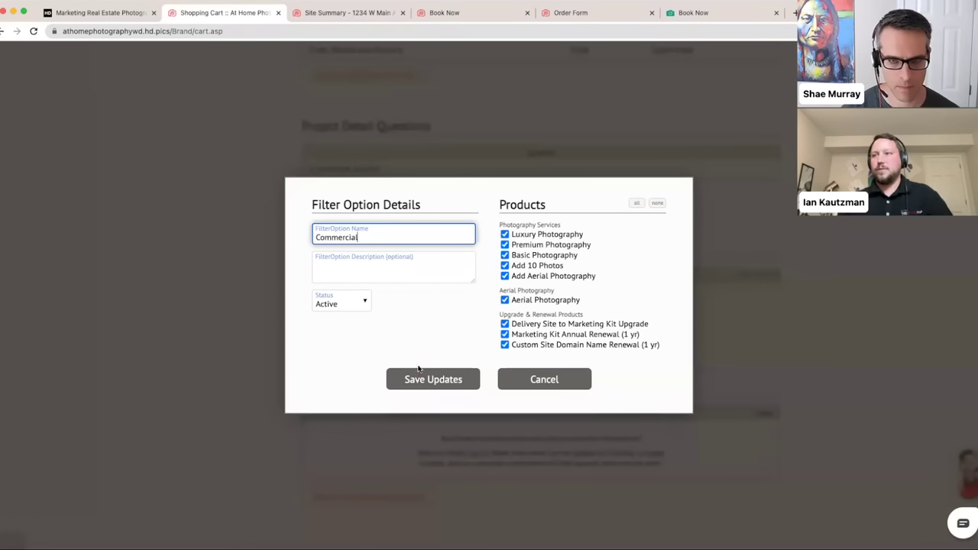
{"action": "left_click", "coordinate": [422, 378]}
{"action": "left_click", "coordinate": [333, 338]}
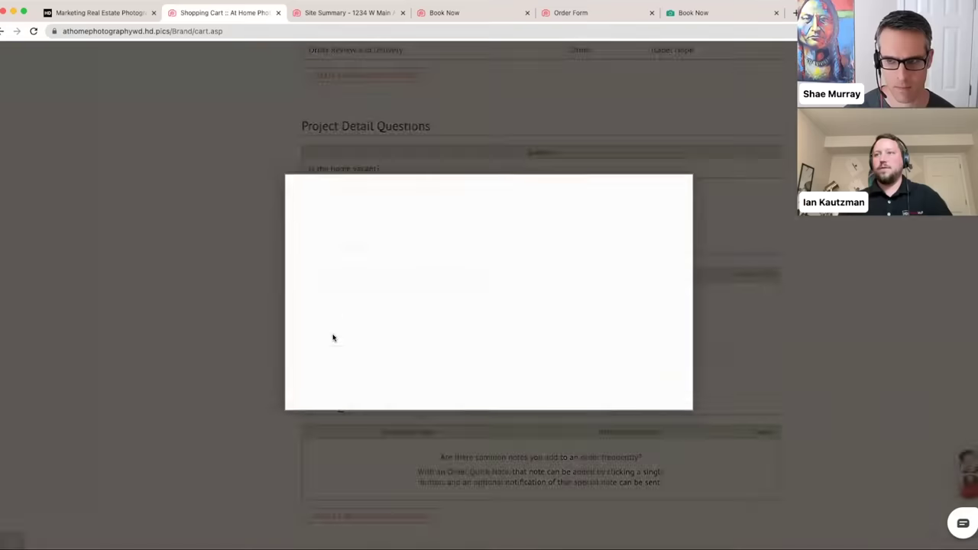
{"action": "left_click", "coordinate": [370, 239]}
{"action": "type", "text": "AirBnB"}
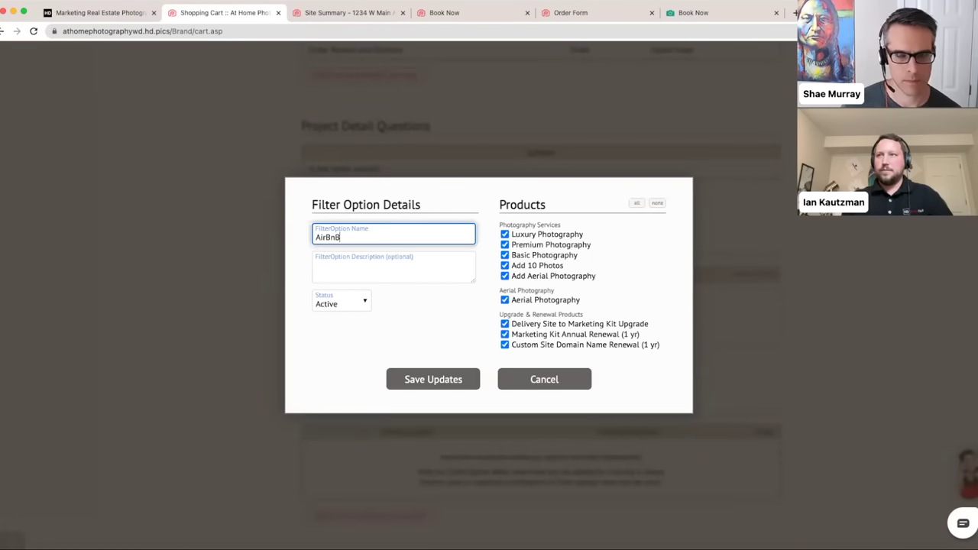
{"action": "left_click", "coordinate": [421, 378]}
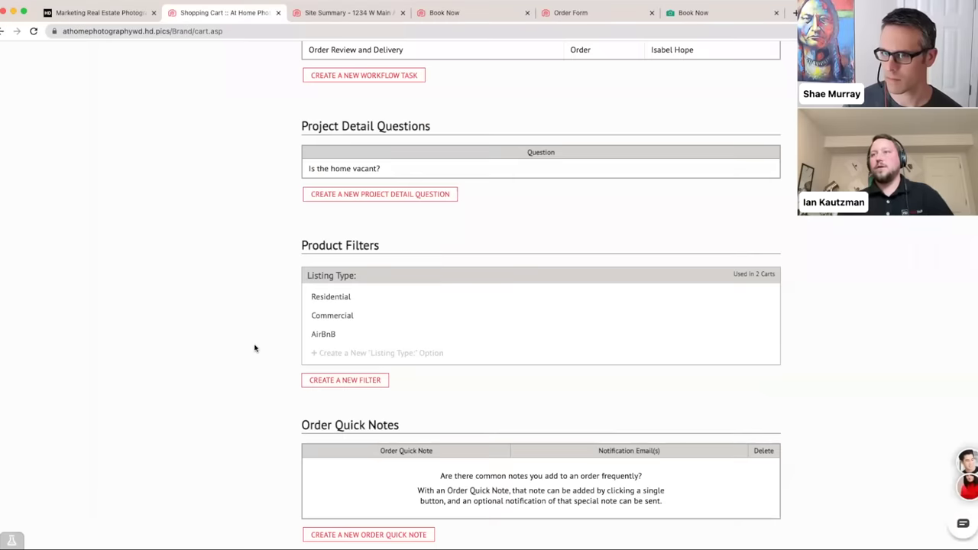
- Add a new Aerial Photography product named 'Commercial Aerial Video'
{"action": "scroll", "coordinate": [251, 347], "scroll_direction": "up", "scroll_amount": 15}
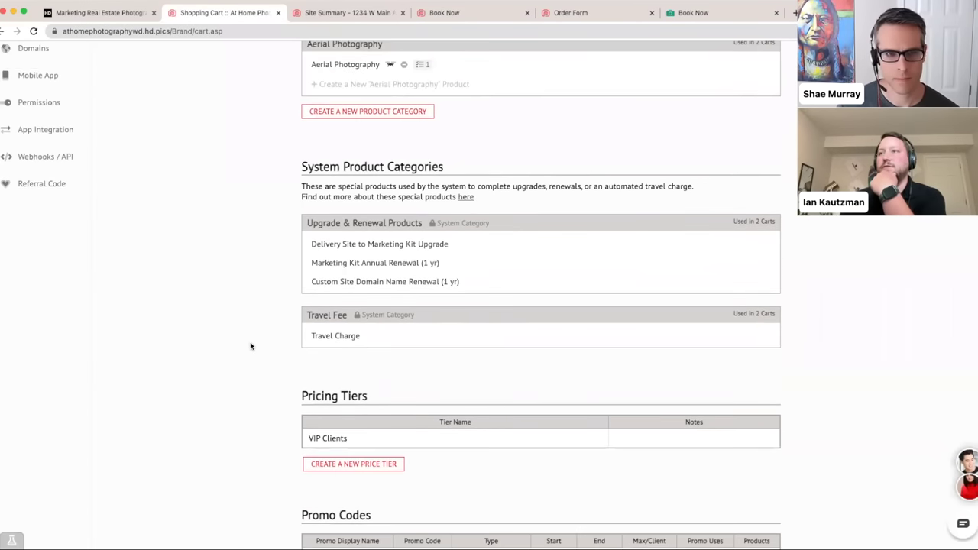
{"action": "left_click", "coordinate": [329, 421]}
{"action": "left_click", "coordinate": [461, 204]}
{"action": "key", "text": "ctrl+a"}
{"action": "key", "text": "BackSpace"}
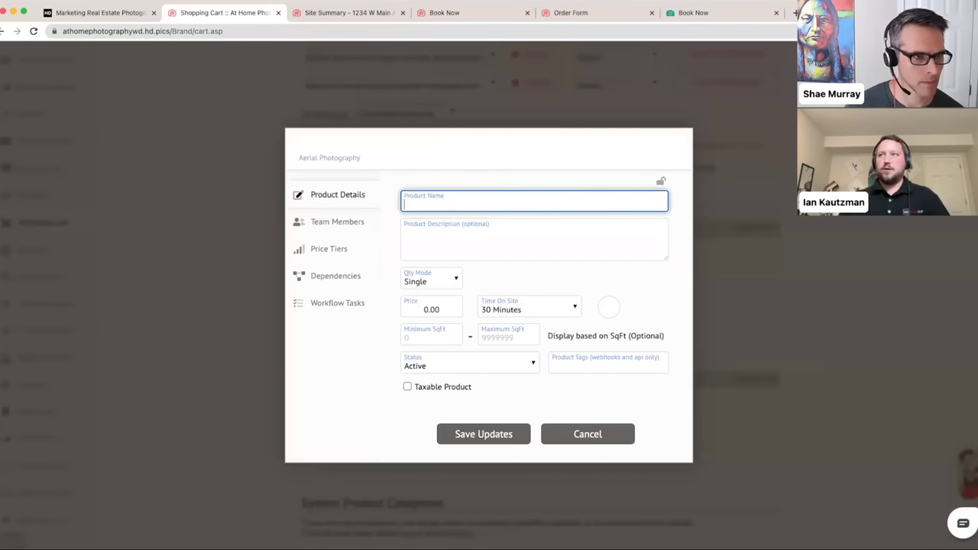
{"action": "type", "text": "Commerc"}
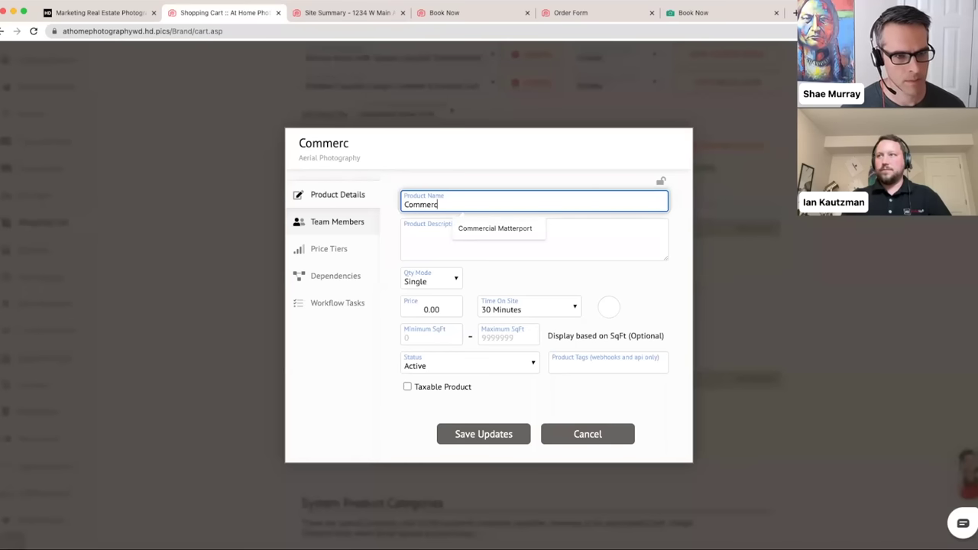
{"action": "key", "text": "BackSpace"}
{"action": "type", "text": "cial "}
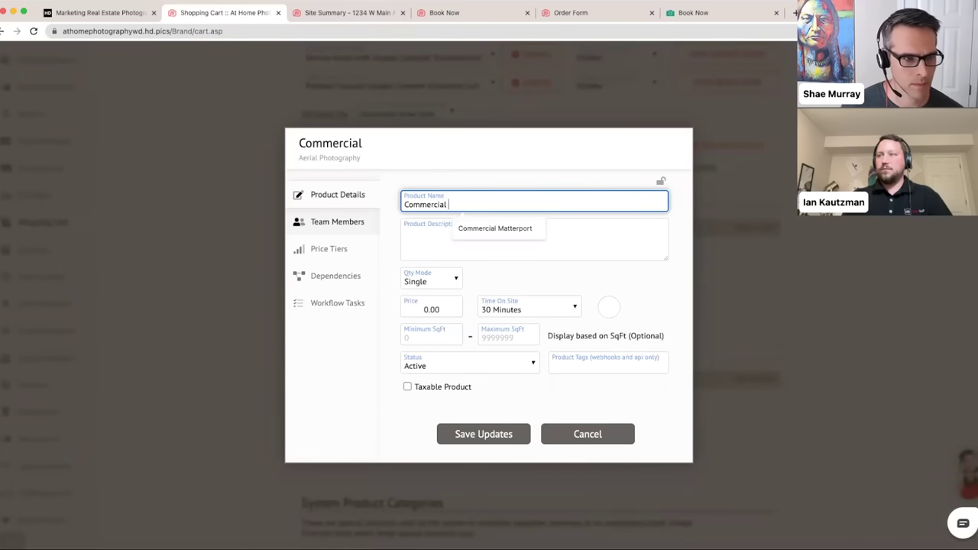
{"action": "type", "text": "Aerial Video"}
- Give it the drone icon, price 600.00 and 1 Hour on site, and save
{"action": "left_click", "coordinate": [609, 308]}
{"action": "left_click", "coordinate": [619, 273]}
{"action": "left_click", "coordinate": [405, 309]}
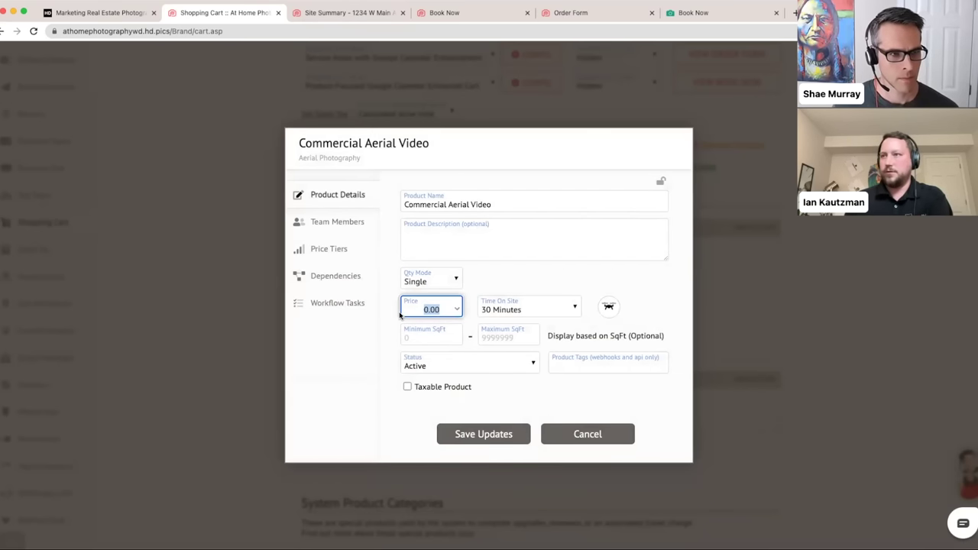
{"action": "type", "text": "600.00"}
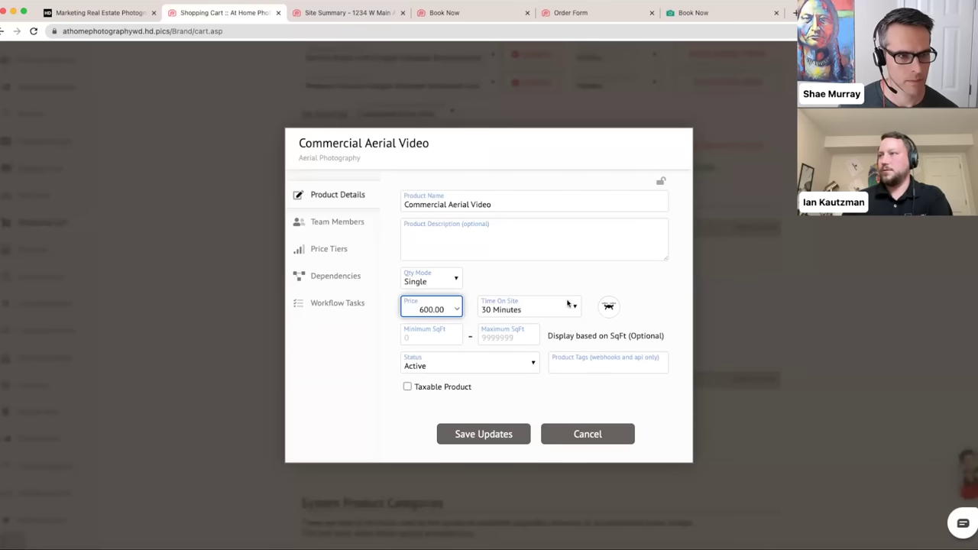
{"action": "left_click", "coordinate": [568, 304]}
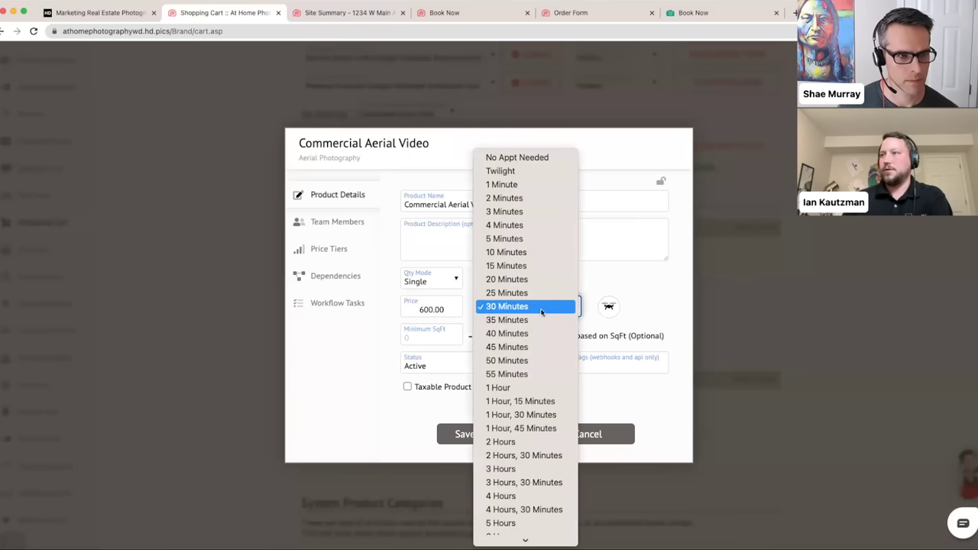
{"action": "left_click", "coordinate": [504, 387]}
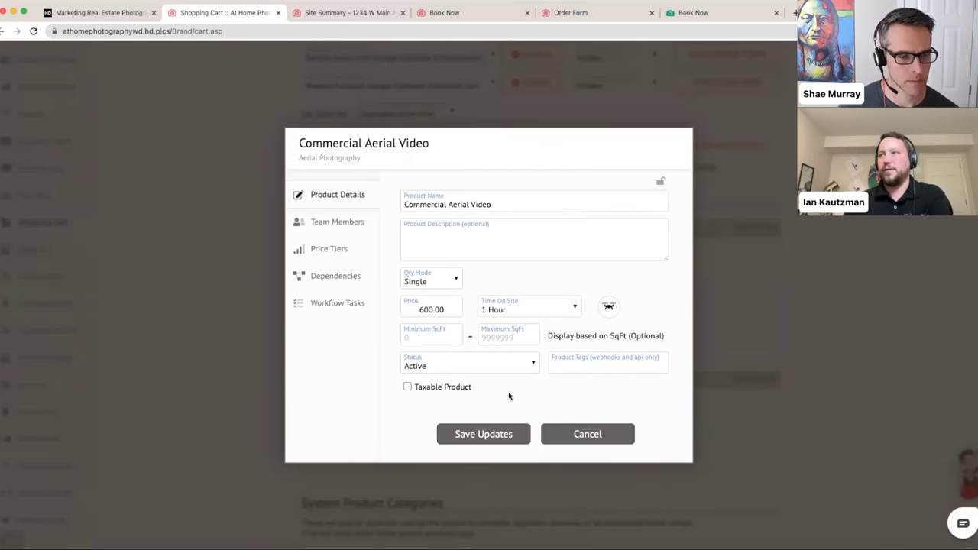
{"action": "left_click", "coordinate": [464, 434]}
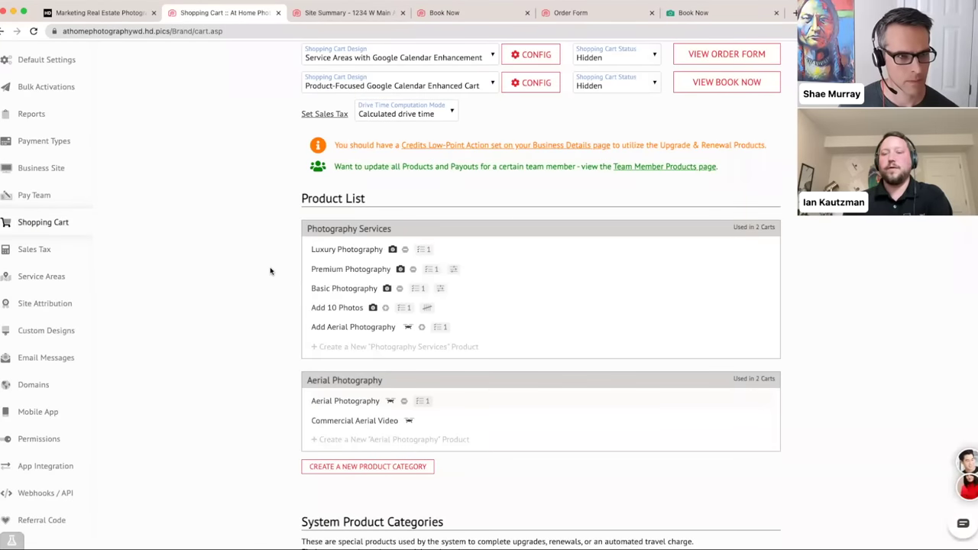
- Glance at the Book Now and site summary pages, then return to Shopping Cart settings
{"action": "scroll", "coordinate": [270, 271], "scroll_direction": "down", "scroll_amount": 2}
{"action": "scroll", "coordinate": [269, 271], "scroll_direction": "down", "scroll_amount": 3}
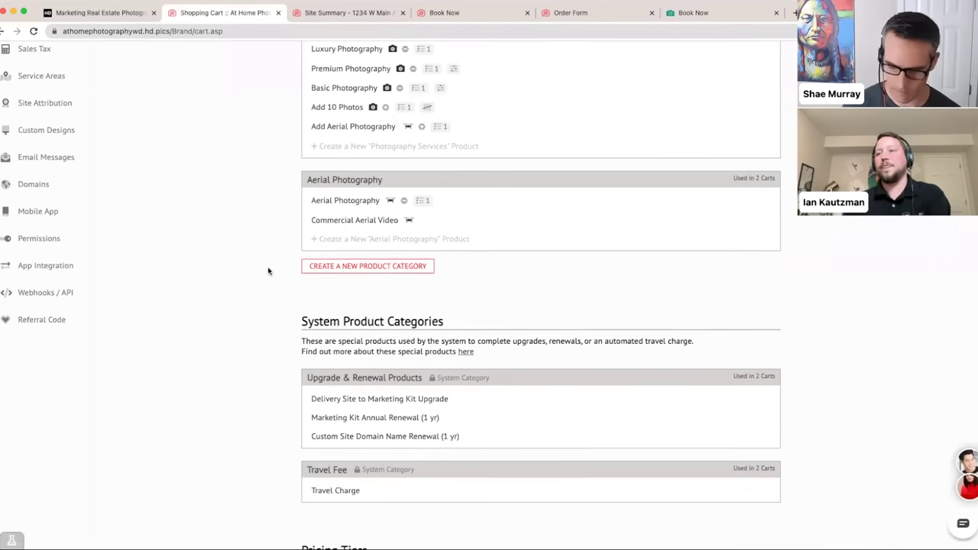
{"action": "scroll", "coordinate": [268, 271], "scroll_direction": "down", "scroll_amount": 10}
{"action": "scroll", "coordinate": [268, 271], "scroll_direction": "down", "scroll_amount": 10}
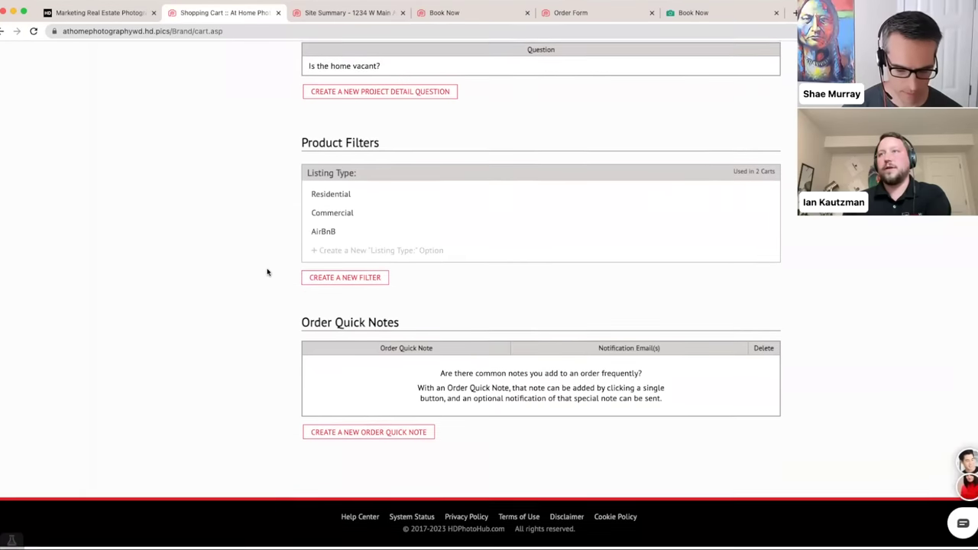
{"action": "left_click", "coordinate": [445, 12]}
{"action": "left_click", "coordinate": [314, 32]}
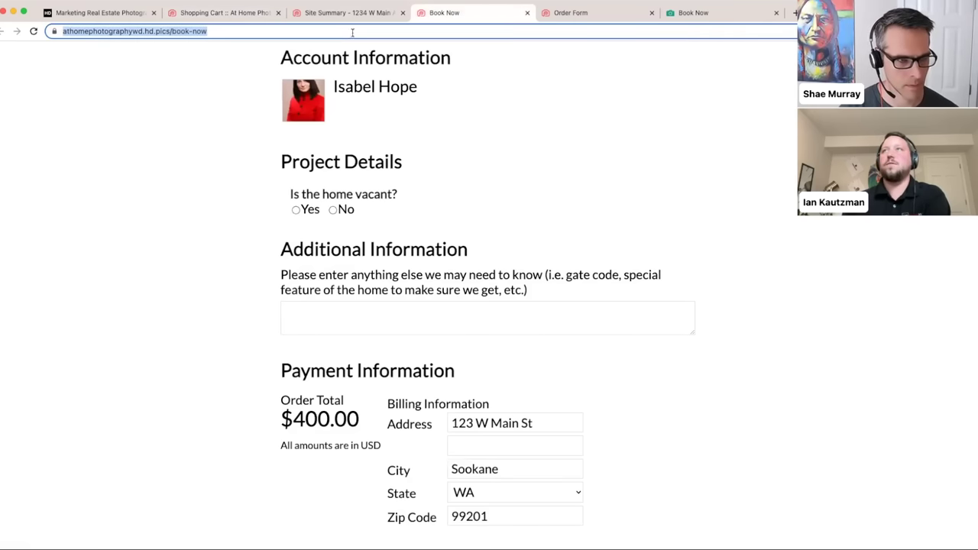
{"action": "left_click", "coordinate": [344, 14]}
{"action": "left_click", "coordinate": [239, 15]}
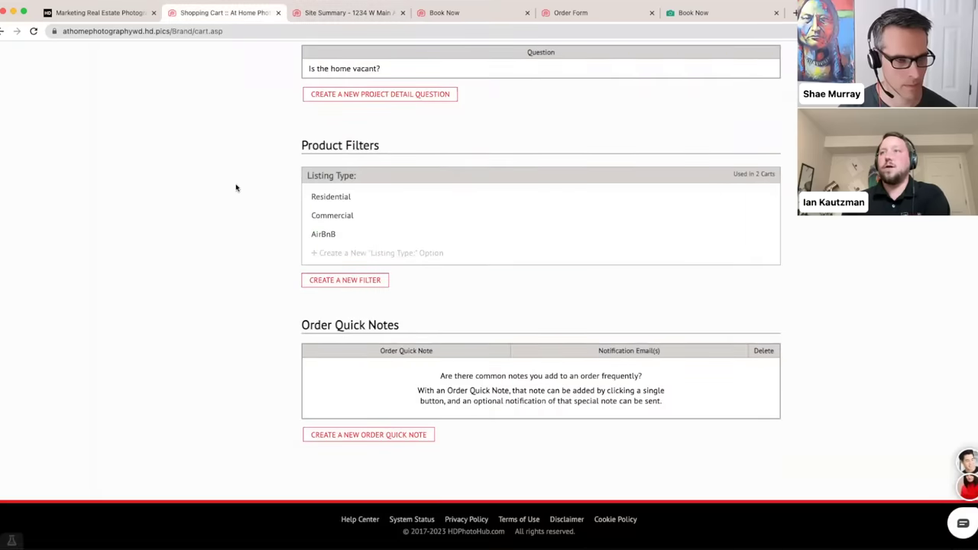
- Remove Commercial Aerial Video from Residential and make it Commercial's only product
{"action": "left_click", "coordinate": [331, 198]}
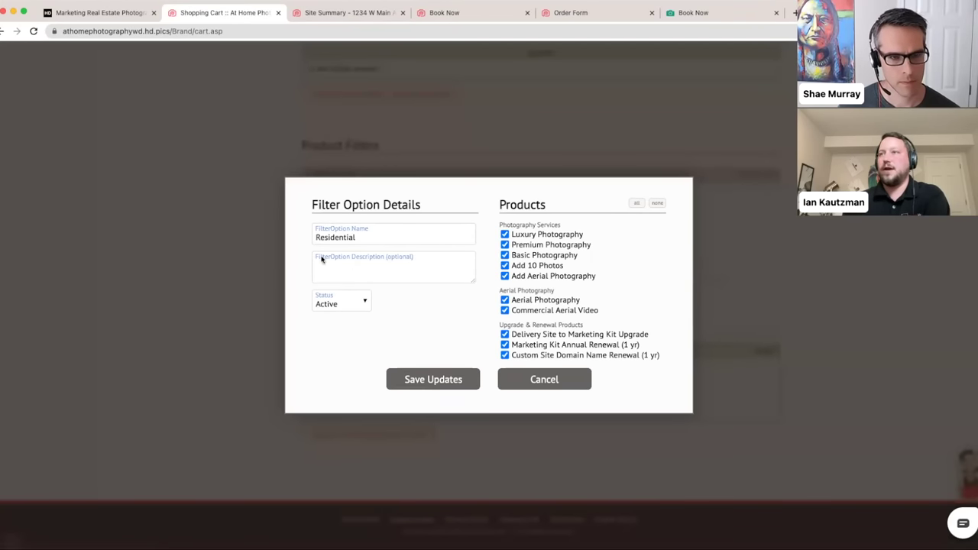
{"action": "left_click", "coordinate": [505, 311]}
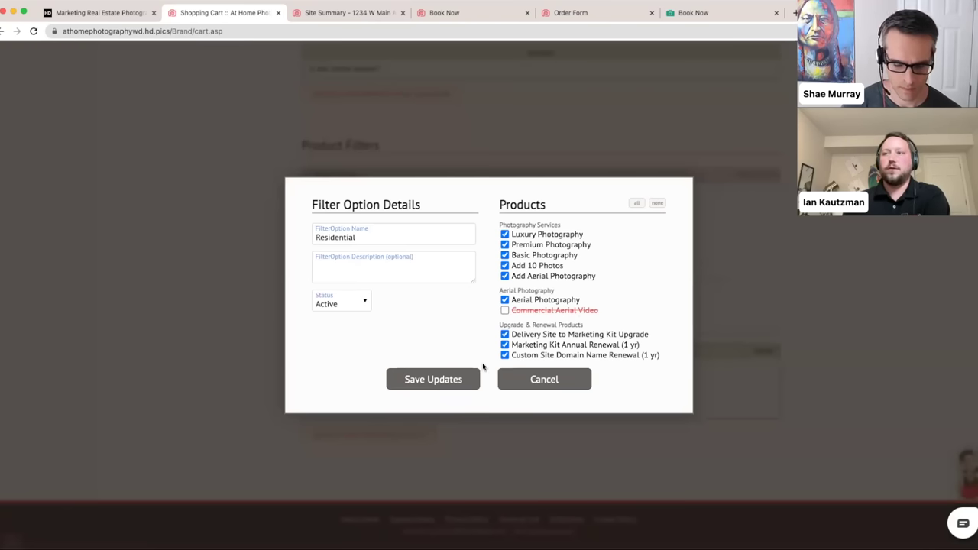
{"action": "left_click", "coordinate": [440, 380]}
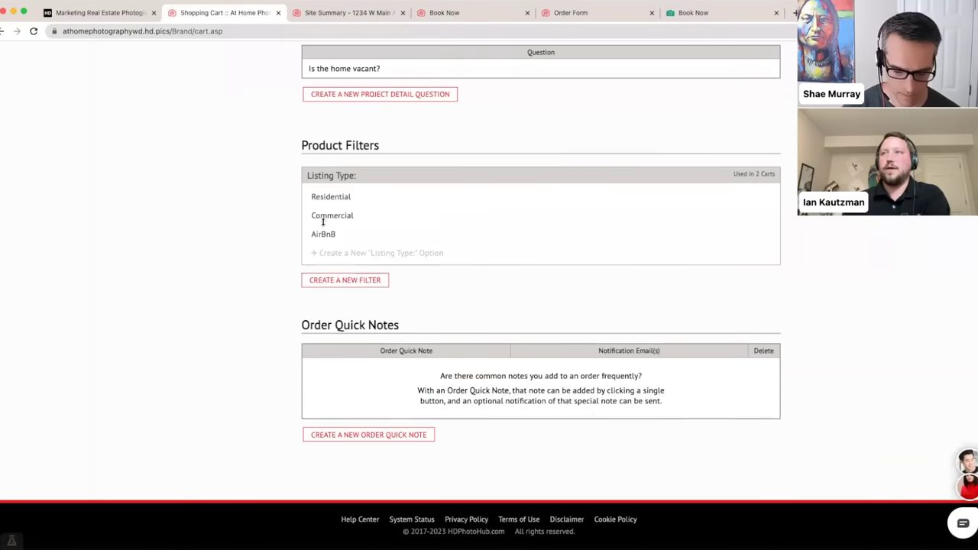
{"action": "left_click", "coordinate": [329, 220]}
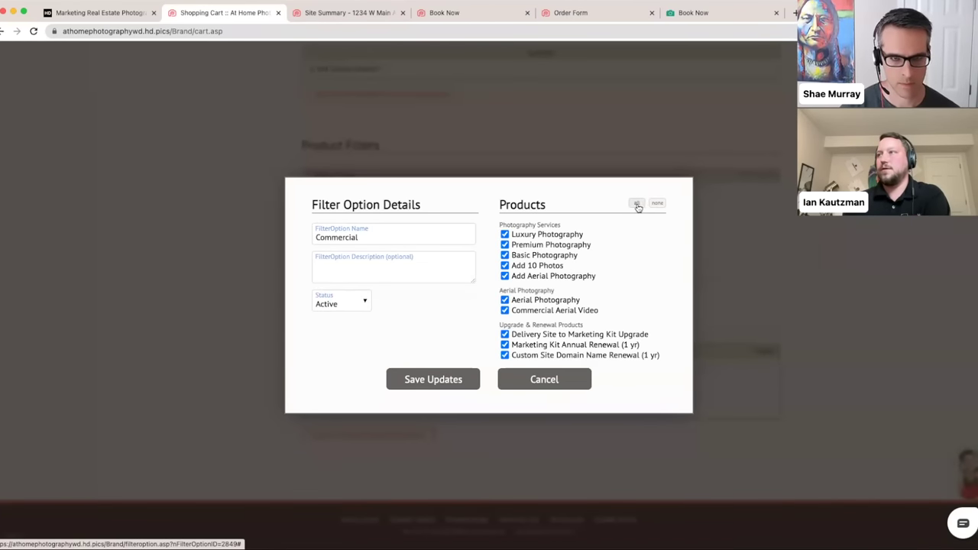
{"action": "left_click", "coordinate": [657, 203]}
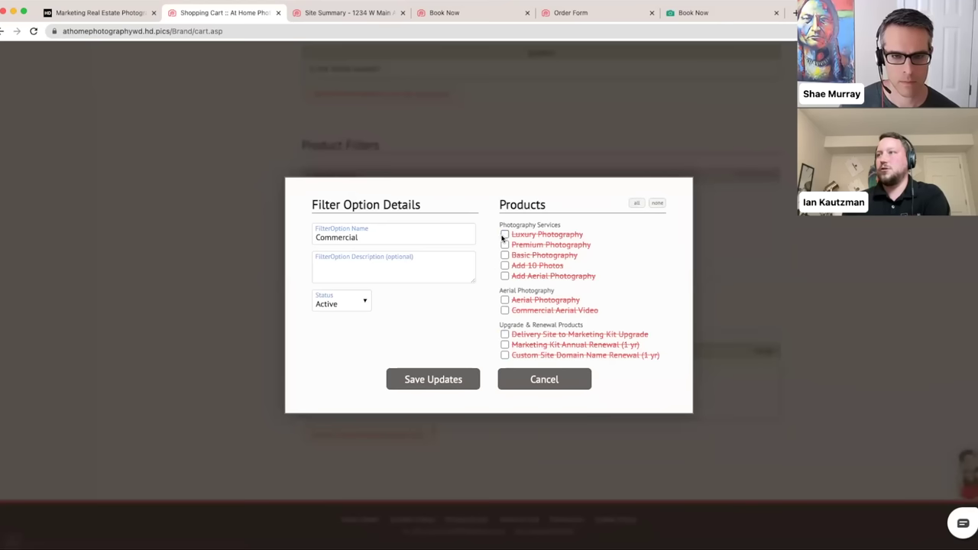
{"action": "left_click", "coordinate": [505, 310]}
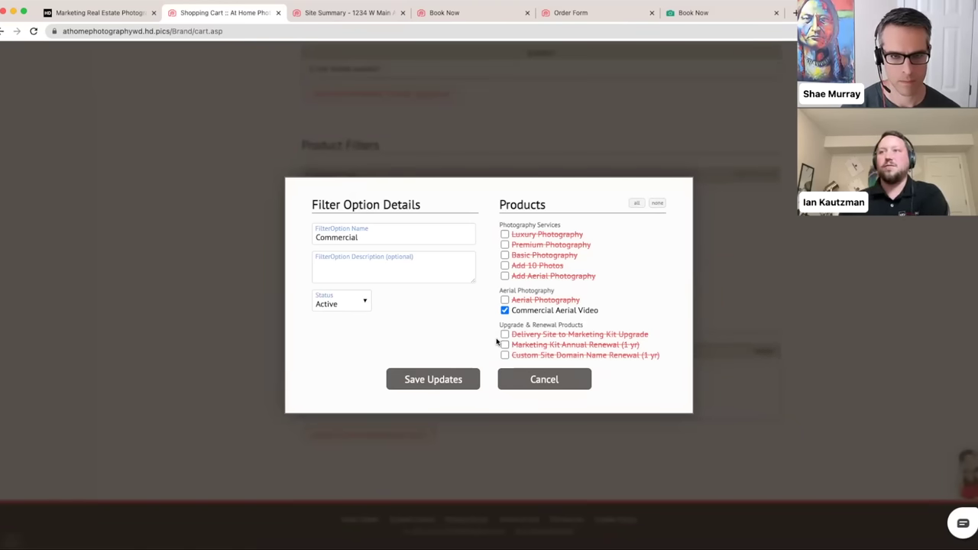
{"action": "left_click", "coordinate": [448, 379]}
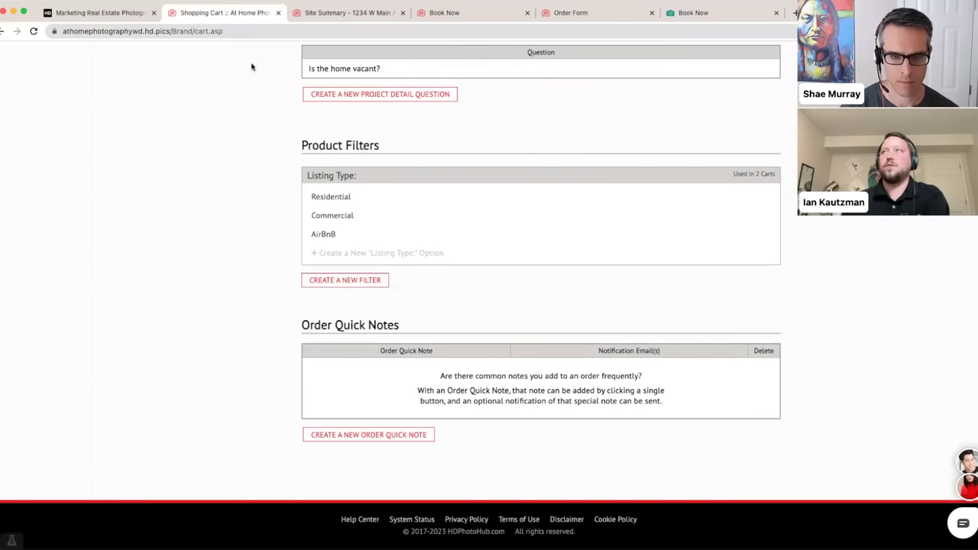
{"action": "left_click", "coordinate": [435, 14]}
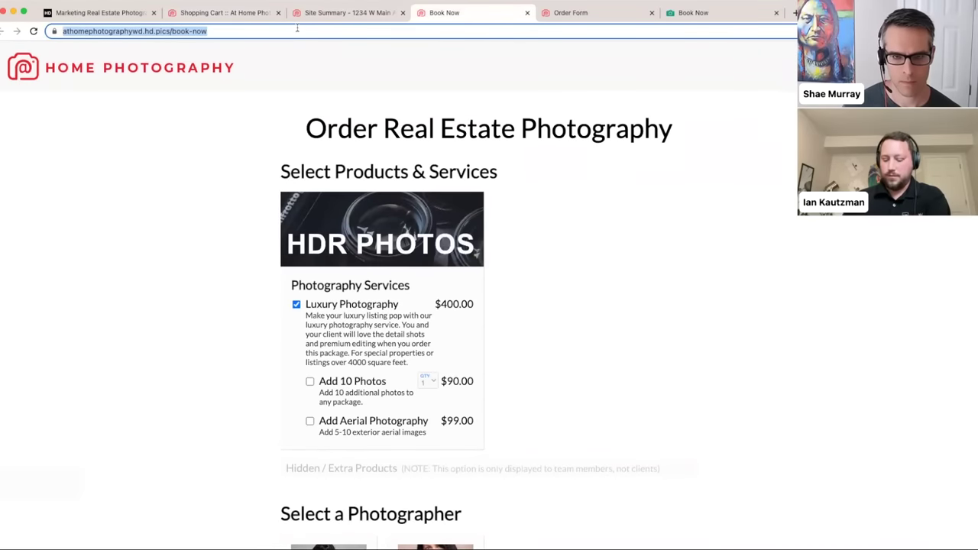
- Reload Book Now and compare the products shown for Residential and Commercial listing types
{"action": "key", "text": "Return"}
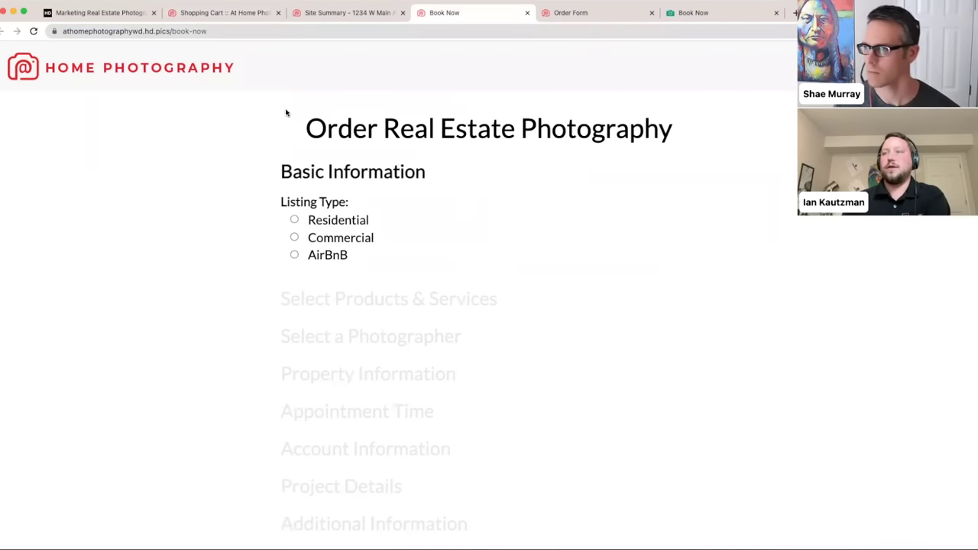
{"action": "left_click", "coordinate": [360, 221]}
{"action": "scroll", "coordinate": [546, 225], "scroll_direction": "down", "scroll_amount": 2}
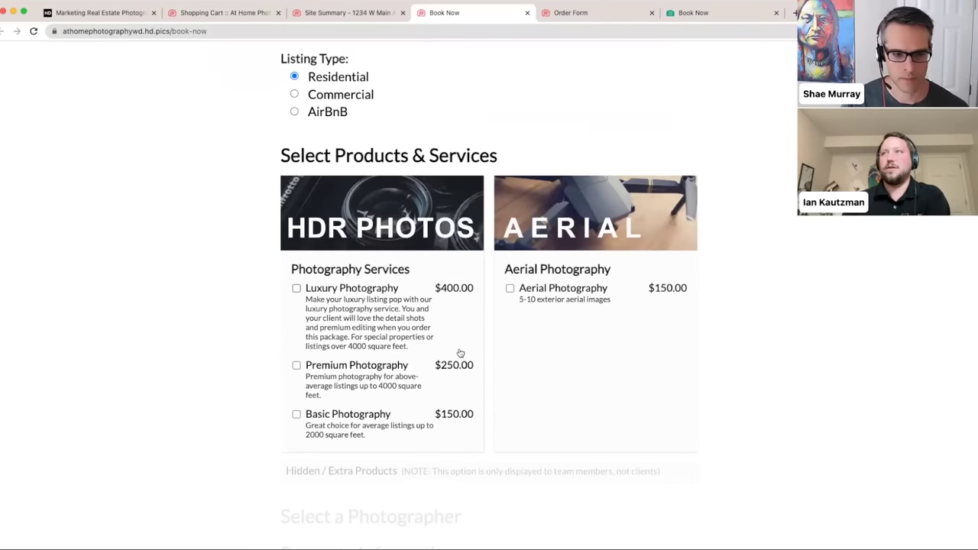
{"action": "left_click", "coordinate": [310, 98]}
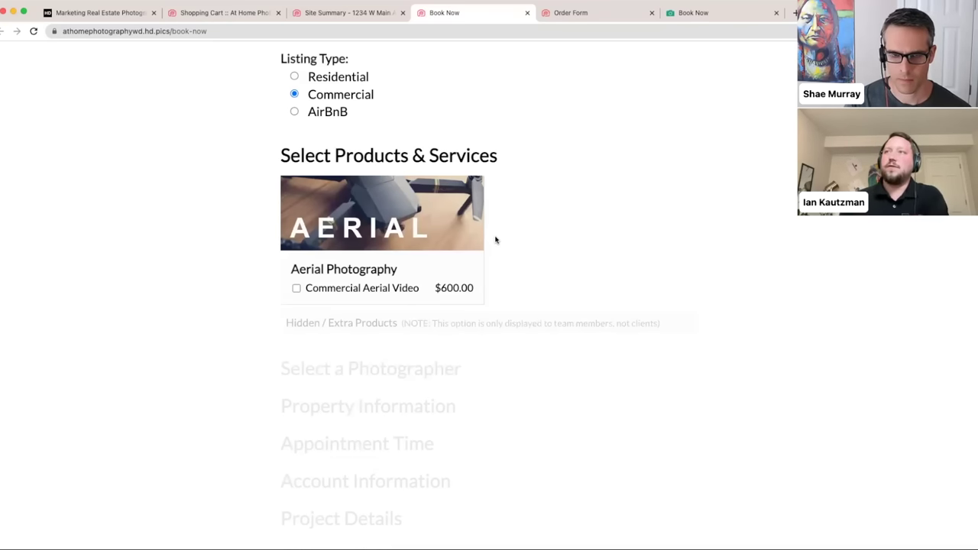
{"action": "scroll", "coordinate": [522, 240], "scroll_direction": "up", "scroll_amount": 2}
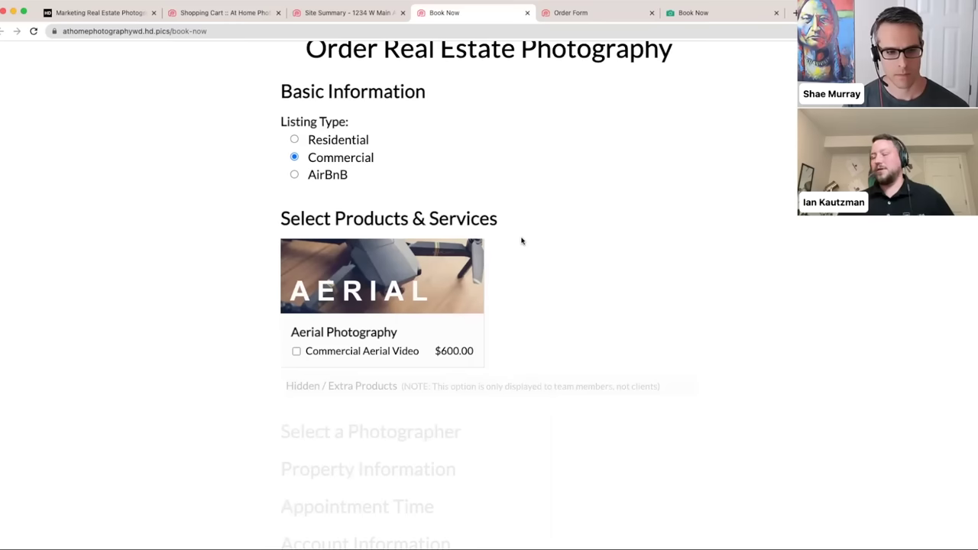
{"action": "left_click", "coordinate": [326, 140]}
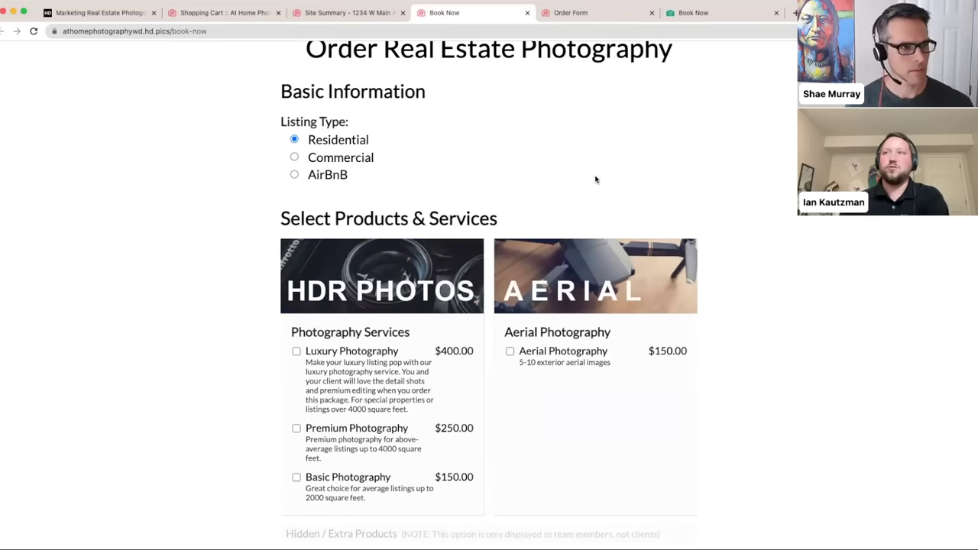
{"action": "scroll", "coordinate": [597, 180], "scroll_direction": "down", "scroll_amount": 1}
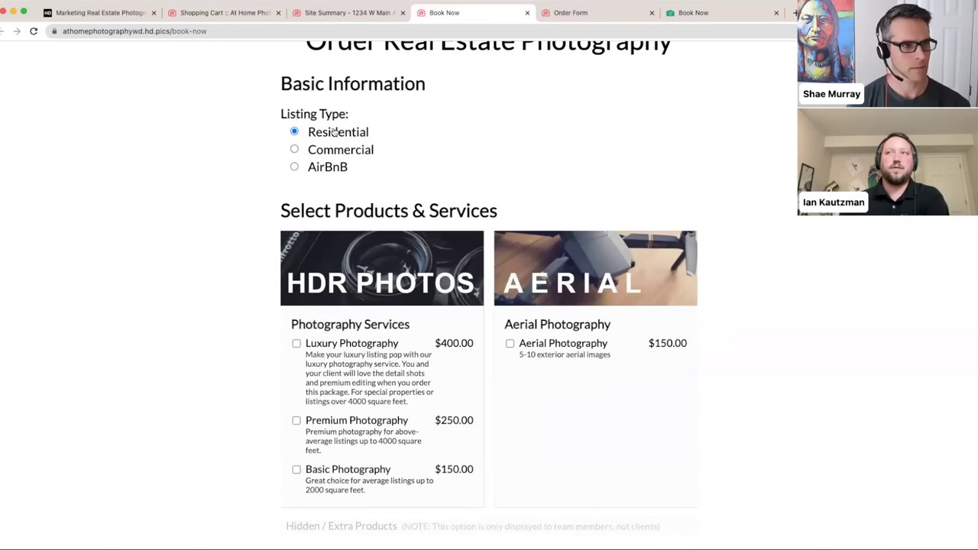
{"action": "scroll", "coordinate": [387, 154], "scroll_direction": "up", "scroll_amount": 1}
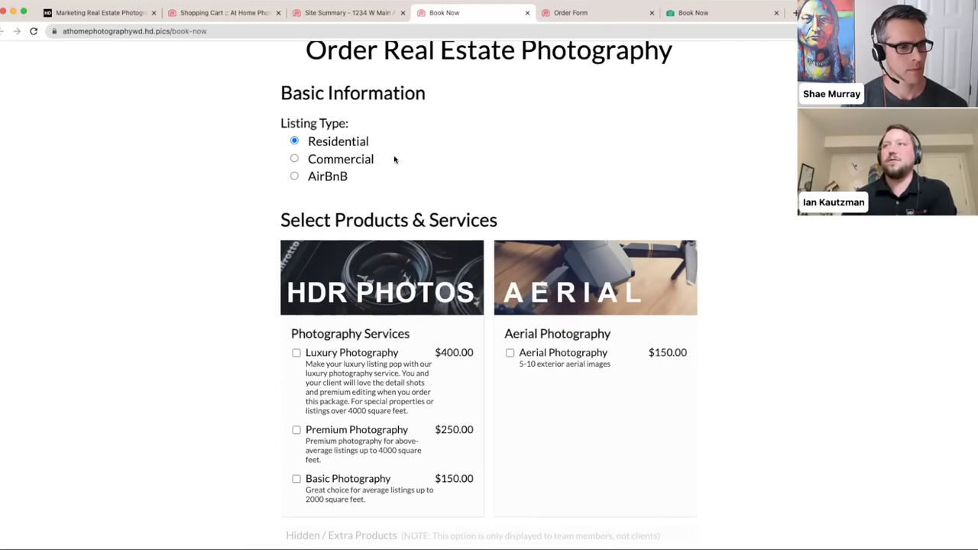
{"action": "scroll", "coordinate": [395, 158], "scroll_direction": "down", "scroll_amount": 1}
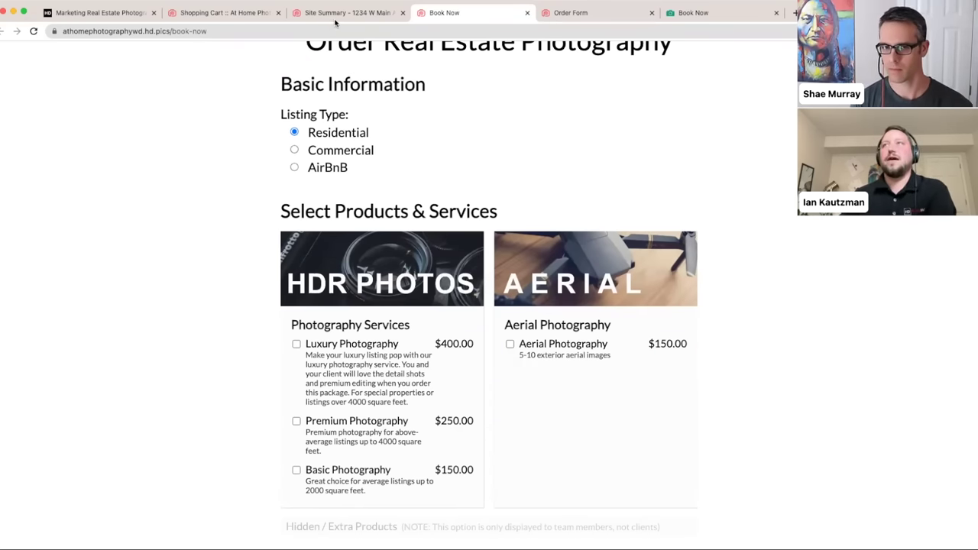
{"action": "left_click", "coordinate": [335, 20]}
- Return to the Shopping Cart settings and scroll past Product Filters to the Order Quick Notes section
{"action": "left_click", "coordinate": [227, 10]}
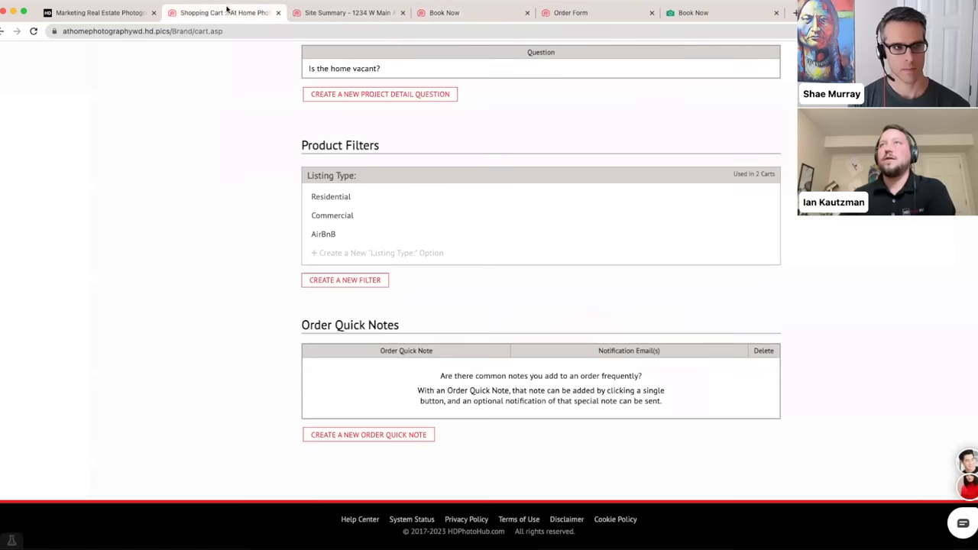
{"action": "scroll", "coordinate": [263, 178], "scroll_direction": "up", "scroll_amount": 10}
{"action": "scroll", "coordinate": [262, 178], "scroll_direction": "up", "scroll_amount": 5}
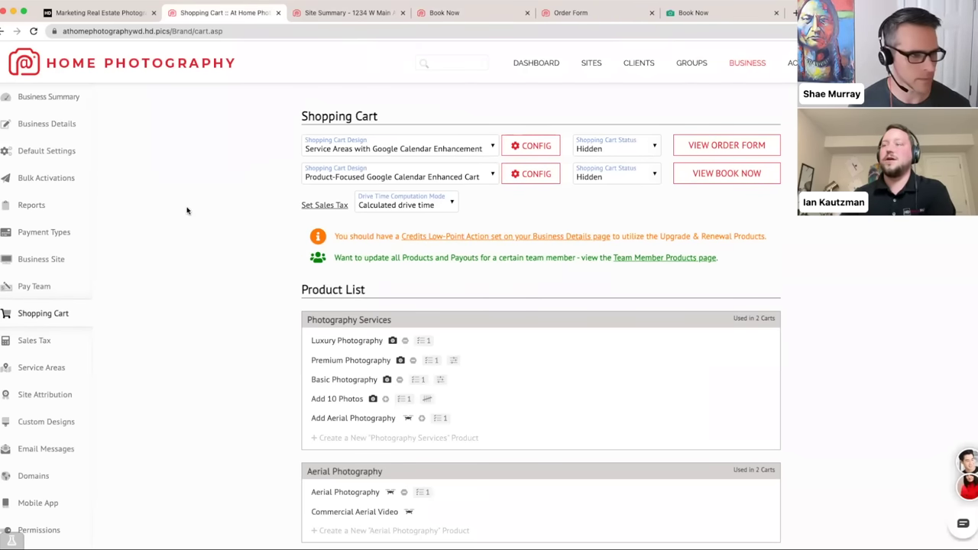
{"action": "scroll", "coordinate": [188, 212], "scroll_direction": "down", "scroll_amount": 8}
{"action": "scroll", "coordinate": [187, 212], "scroll_direction": "down", "scroll_amount": 10}
{"action": "scroll", "coordinate": [187, 212], "scroll_direction": "up", "scroll_amount": 3}
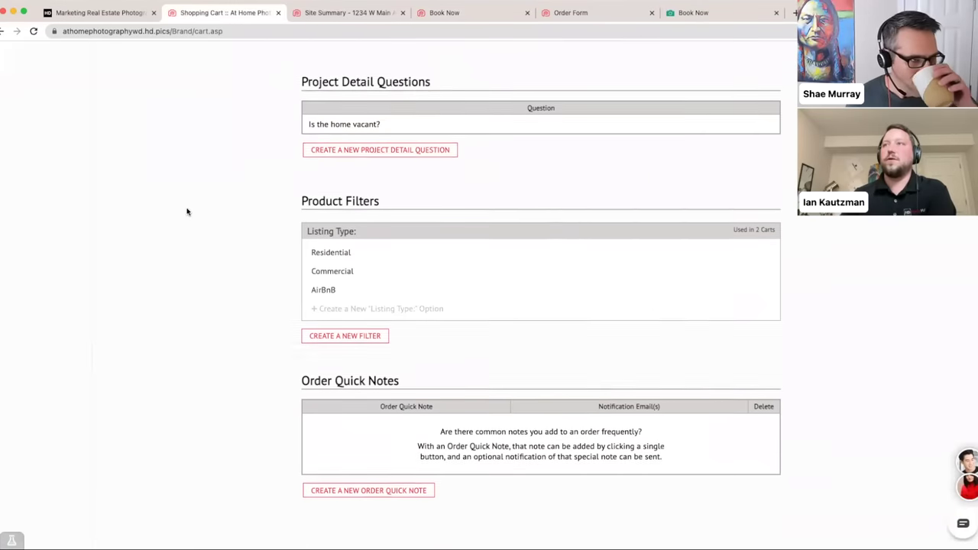
{"action": "scroll", "coordinate": [187, 211], "scroll_direction": "down", "scroll_amount": 3}
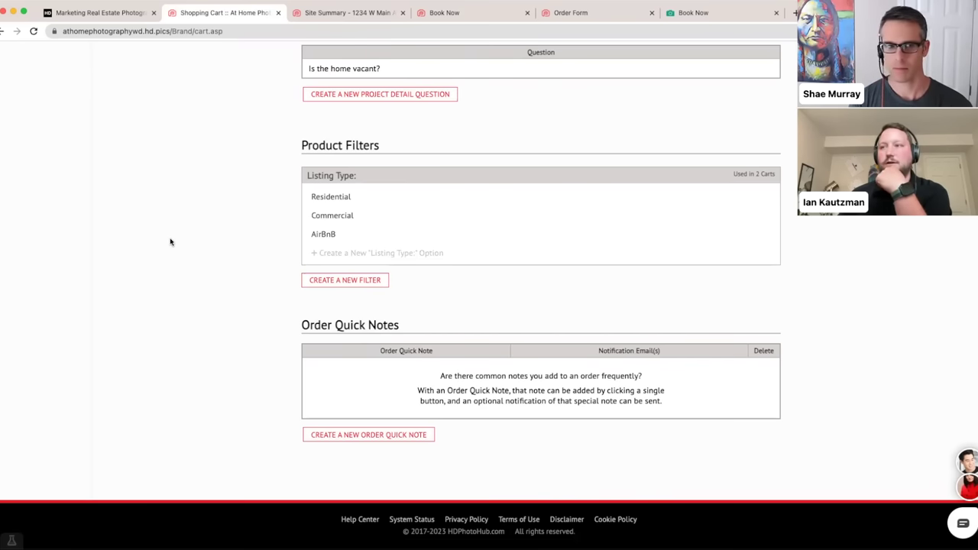
- Create an 'Appt No Show' order quick note with a notification e-mail address
{"action": "left_click", "coordinate": [350, 437]}
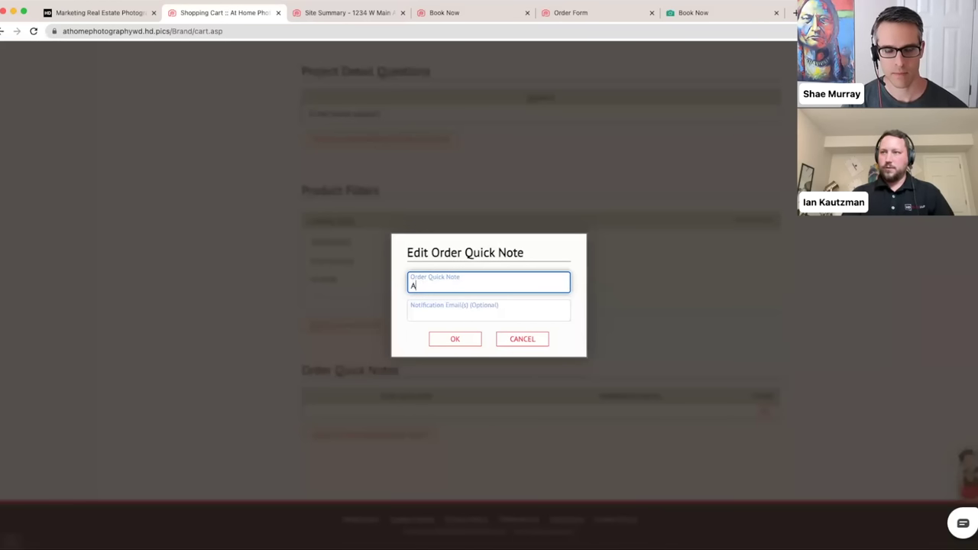
{"action": "type", "text": "Show"}
{"action": "left_click", "coordinate": [422, 309]}
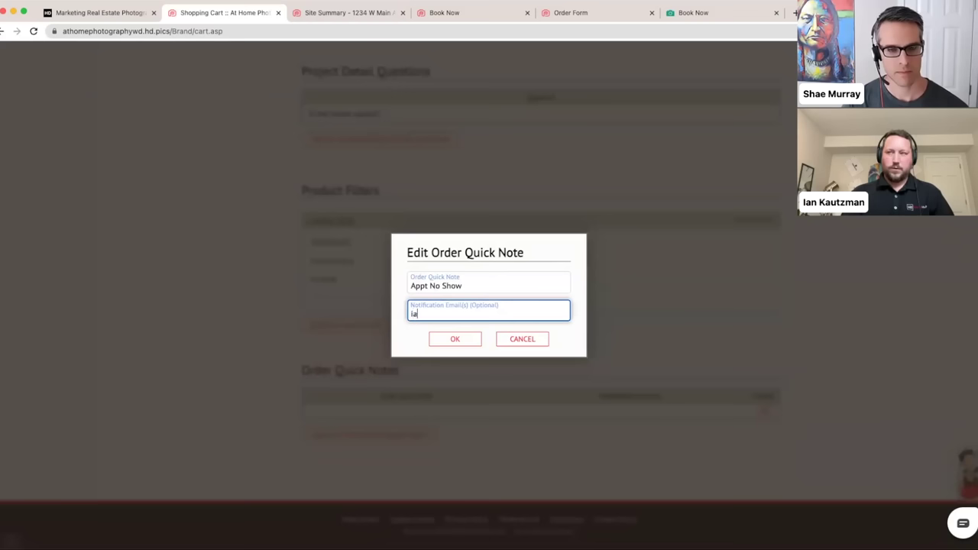
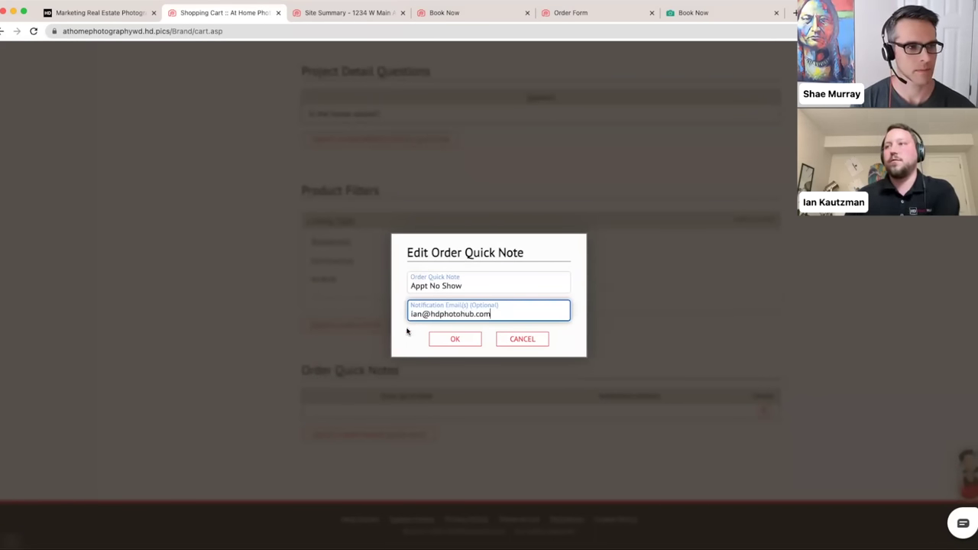
{"action": "left_click", "coordinate": [451, 340]}
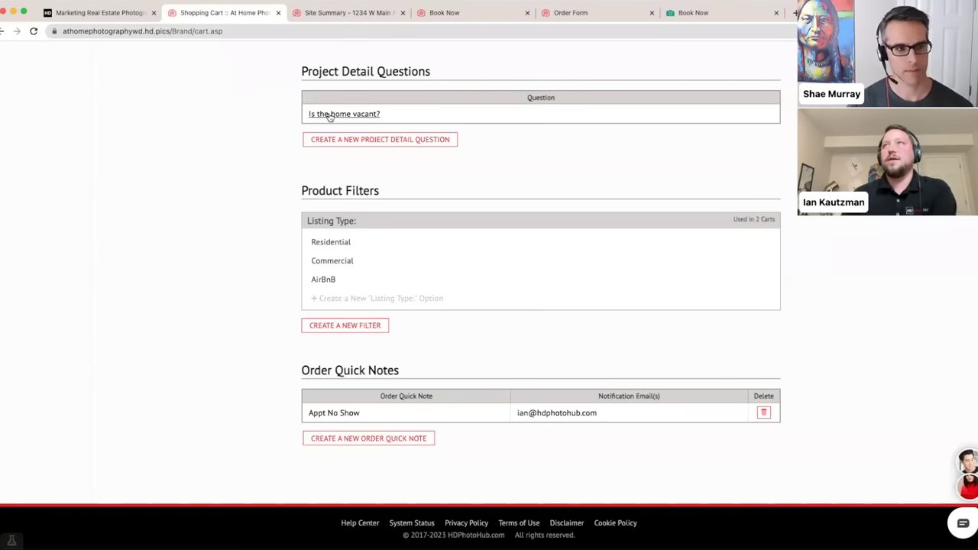
{"action": "left_click", "coordinate": [321, 12]}
- Reload the site summary order page and apply the APPT NO SHOW quick note to the order
{"action": "left_click", "coordinate": [283, 31]}
{"action": "key", "text": "Return"}
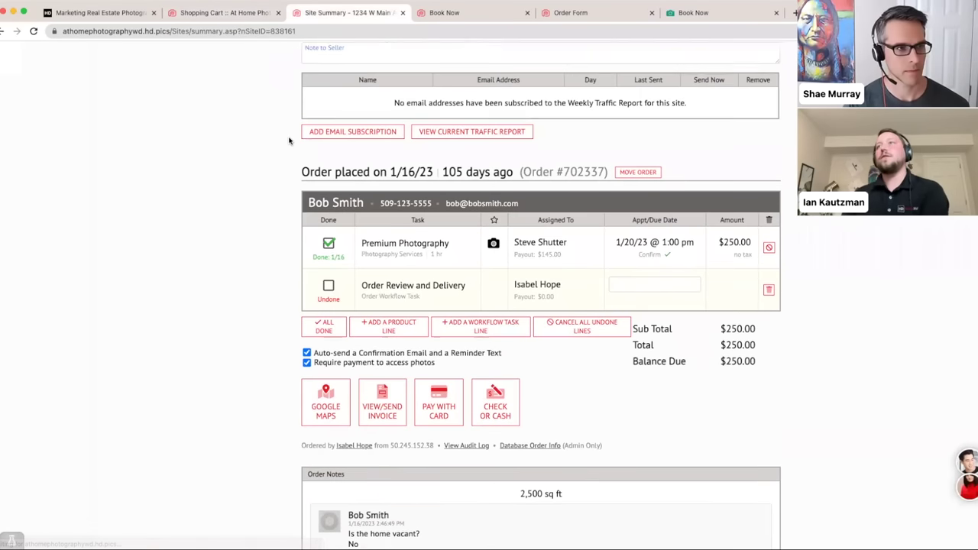
{"action": "scroll", "coordinate": [289, 141], "scroll_direction": "down", "scroll_amount": 5}
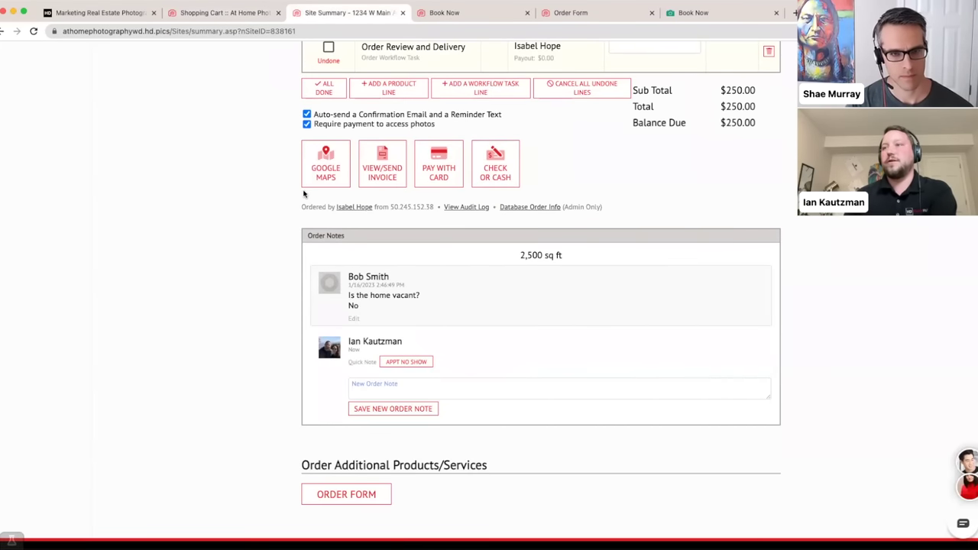
{"action": "left_click", "coordinate": [405, 362]}
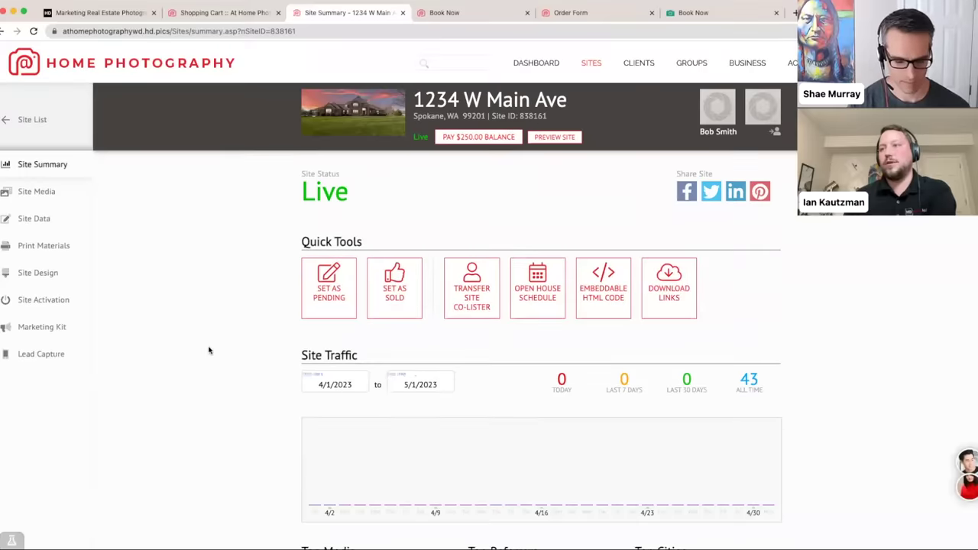
{"action": "scroll", "coordinate": [209, 351], "scroll_direction": "down", "scroll_amount": 2}
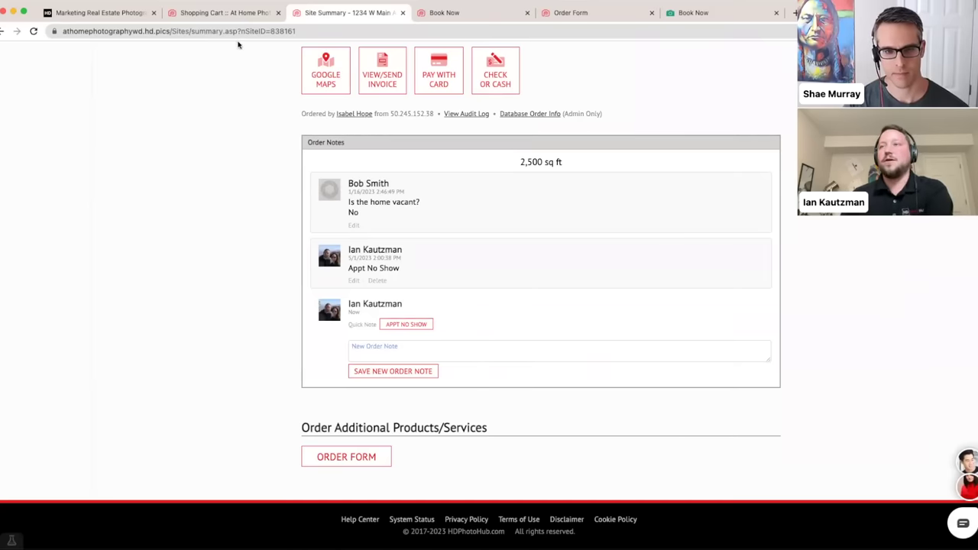
{"action": "left_click", "coordinate": [227, 16]}
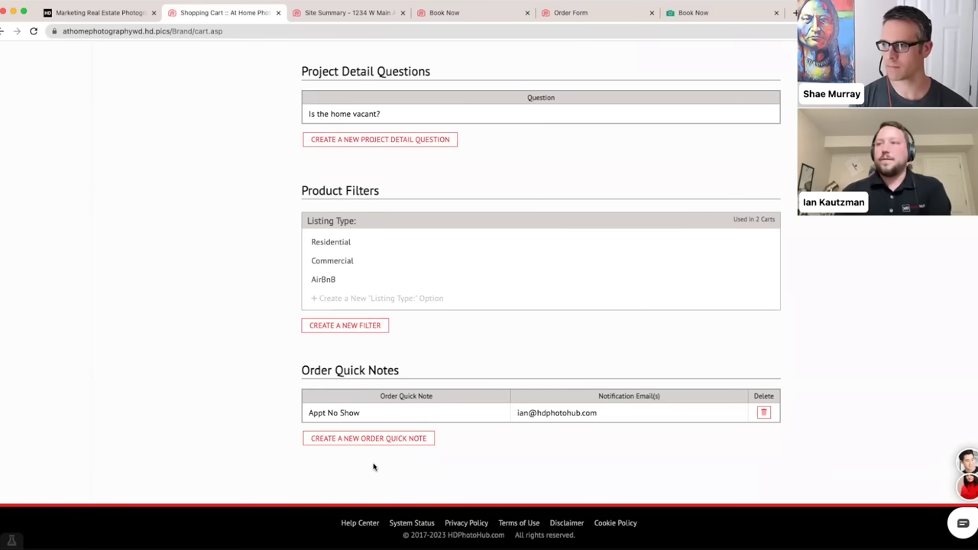
- Open Service Areas for the second team member, showing the 15 miles and New Service Area zones
{"action": "scroll", "coordinate": [265, 421], "scroll_direction": "up", "scroll_amount": 15}
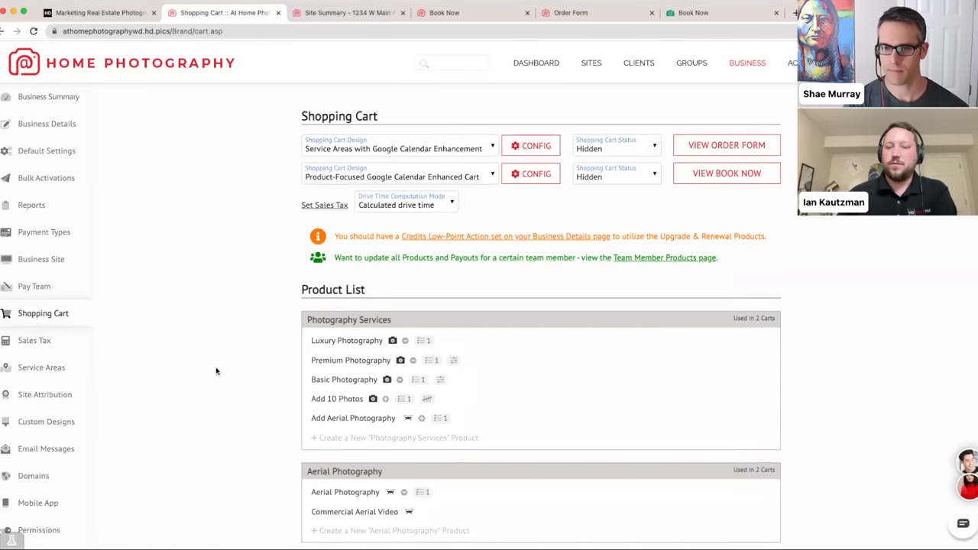
{"action": "left_click", "coordinate": [25, 367]}
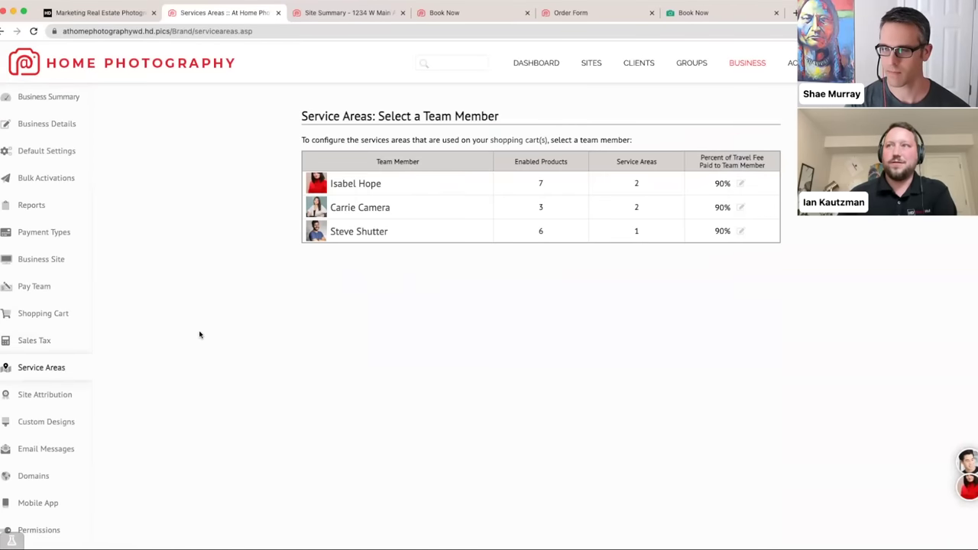
{"action": "left_click", "coordinate": [360, 208]}
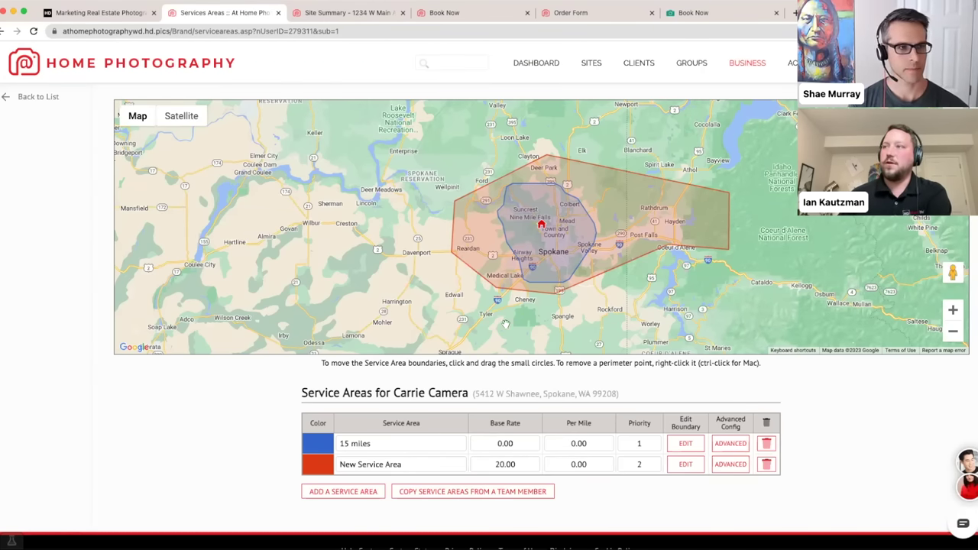
{"action": "scroll", "coordinate": [363, 457], "scroll_direction": "down", "scroll_amount": 1}
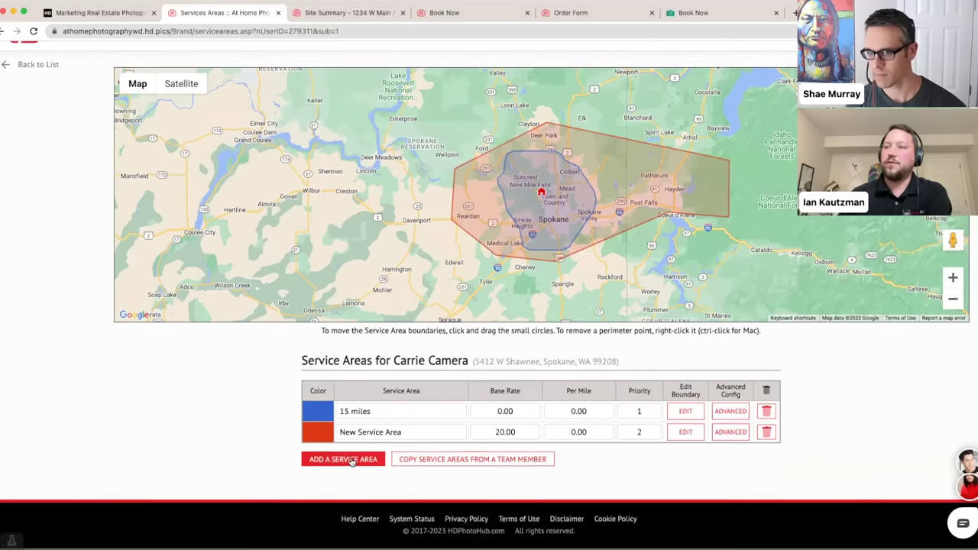
{"action": "left_click", "coordinate": [347, 460]}
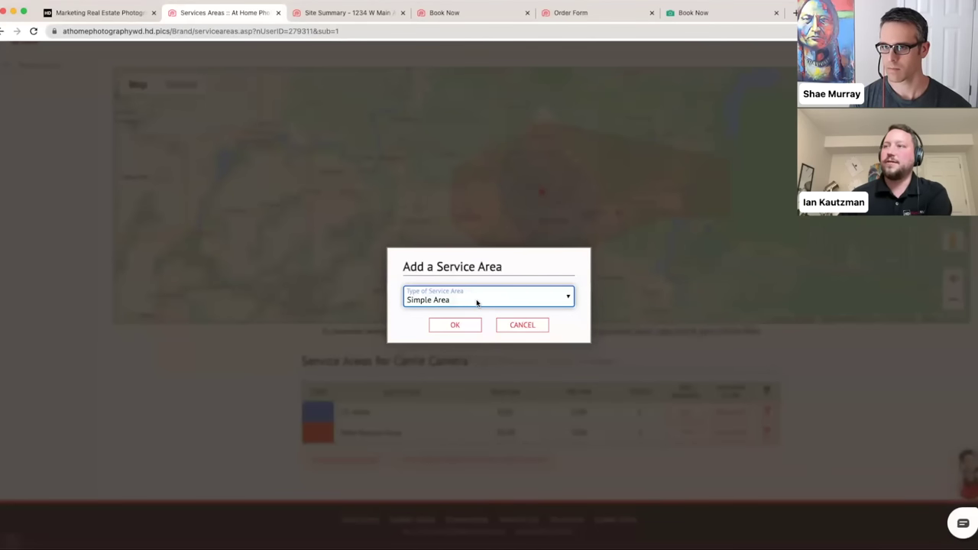
{"action": "left_click", "coordinate": [476, 300]}
{"action": "left_click", "coordinate": [474, 311]}
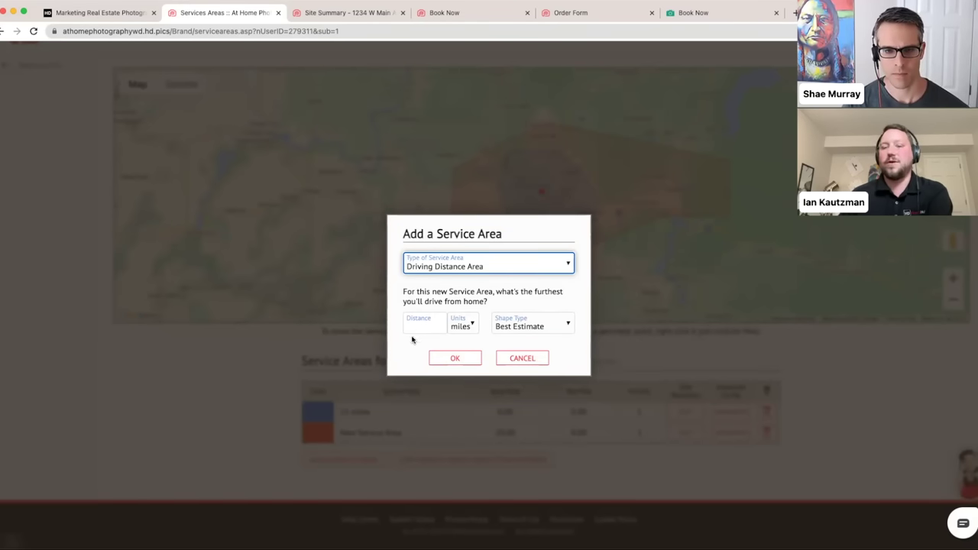
{"action": "left_click", "coordinate": [523, 359]}
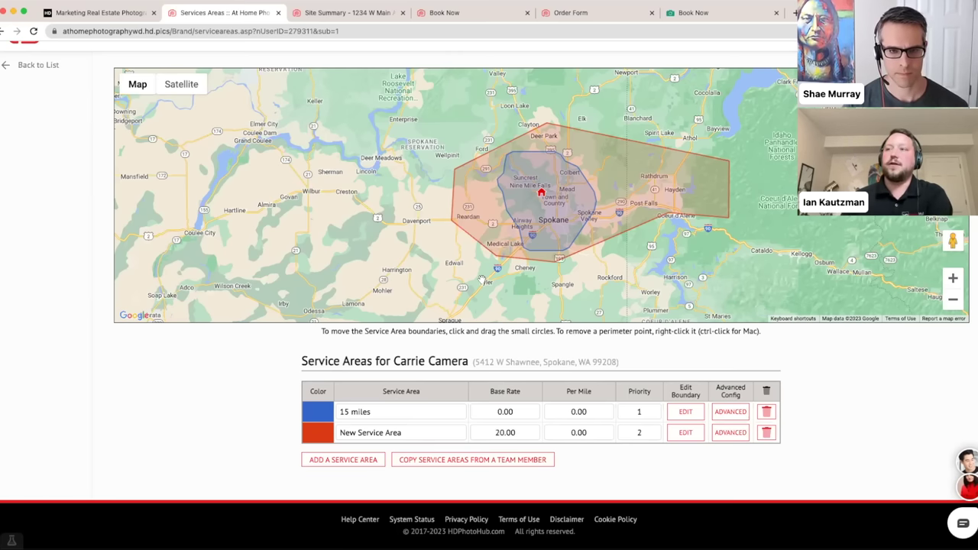
- Look over the Book Now booking form and Site Summary, then return to Service Areas
{"action": "left_click", "coordinate": [347, 12]}
{"action": "left_click", "coordinate": [458, 13]}
{"action": "scroll", "coordinate": [278, 273], "scroll_direction": "down", "scroll_amount": 4}
{"action": "scroll", "coordinate": [278, 272], "scroll_direction": "down", "scroll_amount": 2}
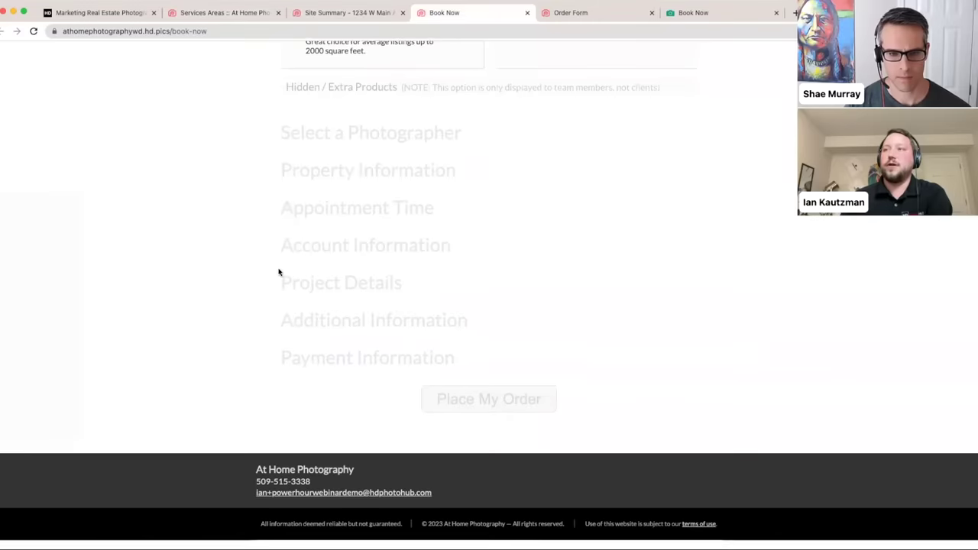
{"action": "scroll", "coordinate": [278, 273], "scroll_direction": "up", "scroll_amount": 5}
{"action": "scroll", "coordinate": [279, 273], "scroll_direction": "up", "scroll_amount": 2}
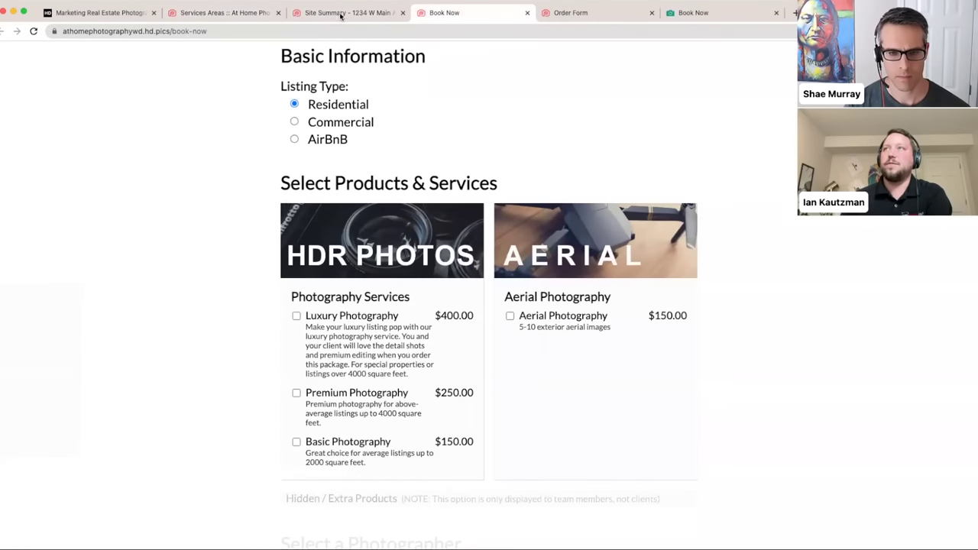
{"action": "left_click", "coordinate": [340, 13]}
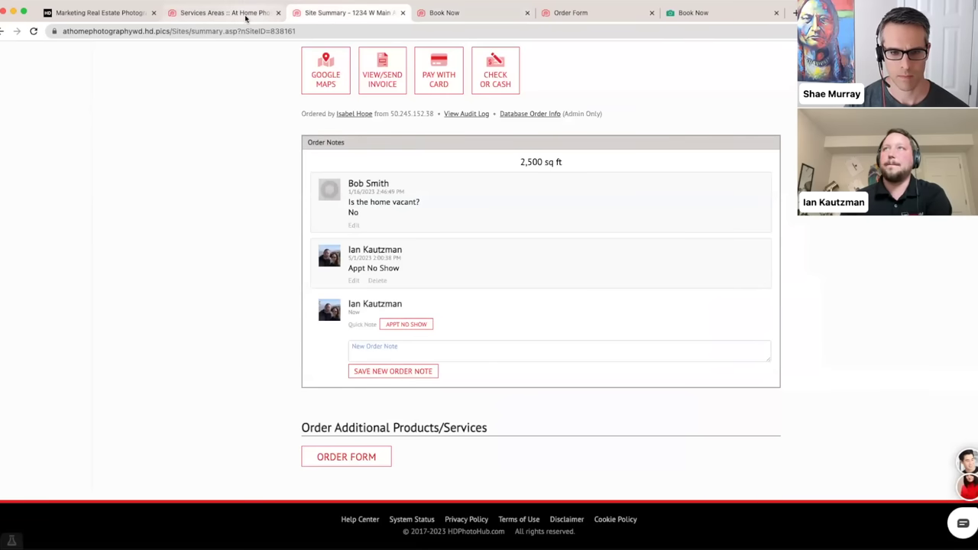
{"action": "left_click", "coordinate": [244, 17]}
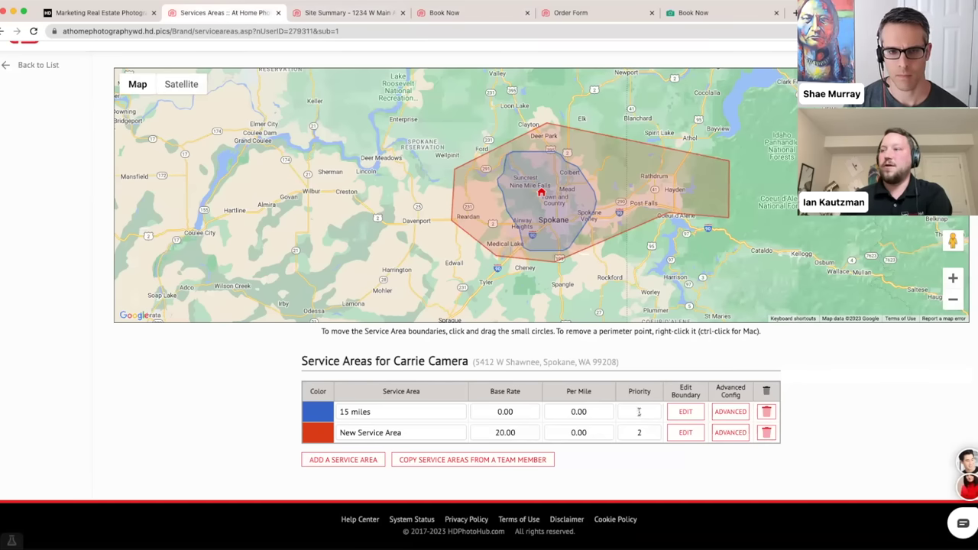
- Go back to the team member list and open the business owner's 35 and 60 miles service areas
{"action": "left_click", "coordinate": [671, 433]}
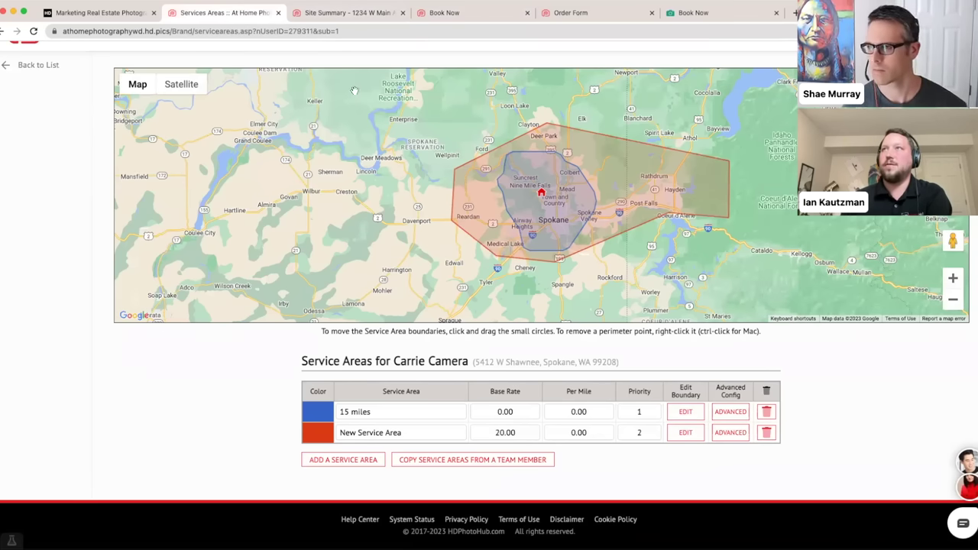
{"action": "scroll", "coordinate": [289, 286], "scroll_direction": "up", "scroll_amount": 1}
{"action": "scroll", "coordinate": [289, 285], "scroll_direction": "down", "scroll_amount": 1}
{"action": "left_click", "coordinate": [34, 98]}
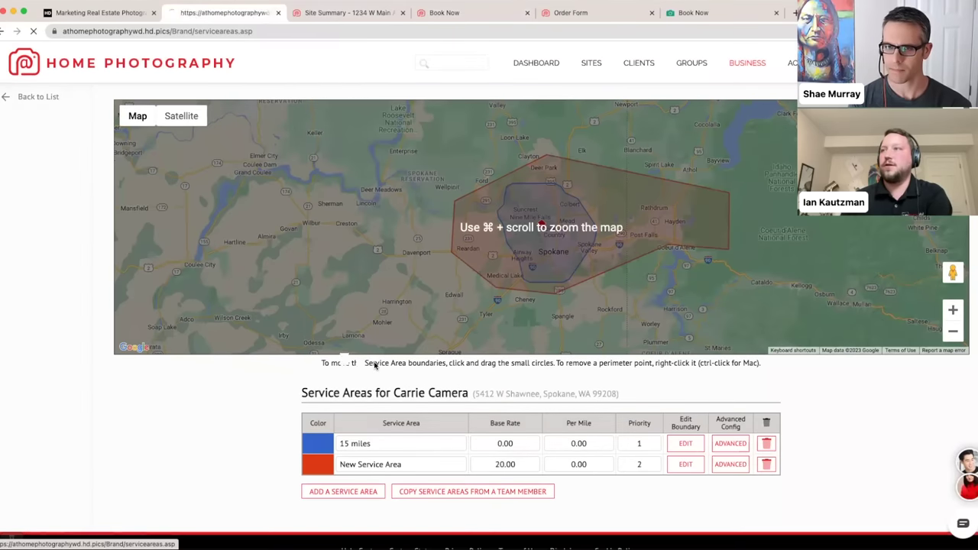
{"action": "left_click", "coordinate": [345, 185]}
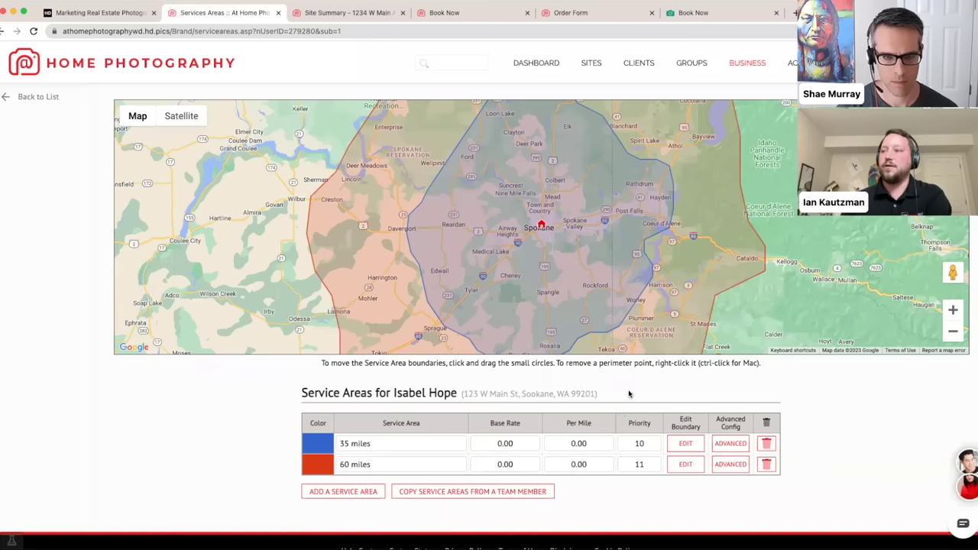
{"action": "scroll", "coordinate": [628, 398], "scroll_direction": "down", "scroll_amount": 1}
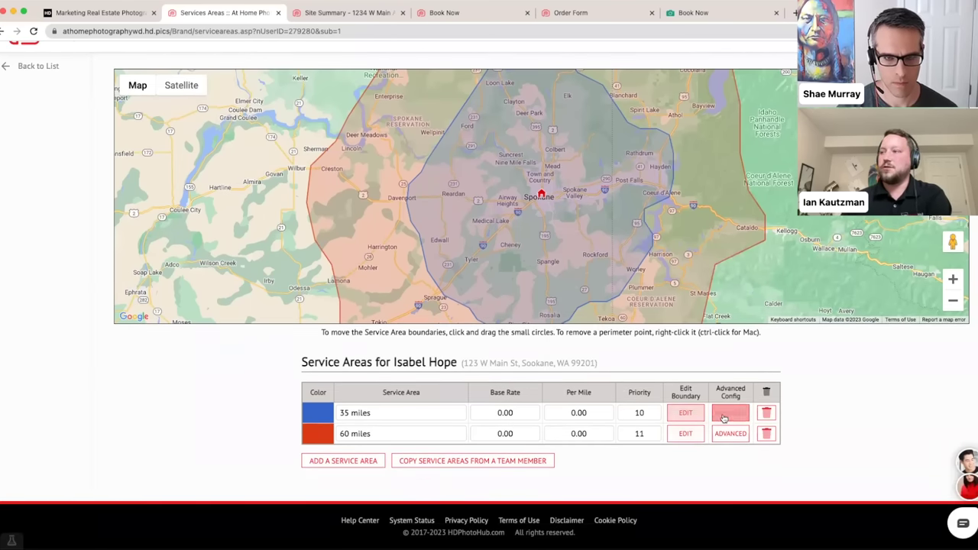
{"action": "left_click", "coordinate": [726, 415]}
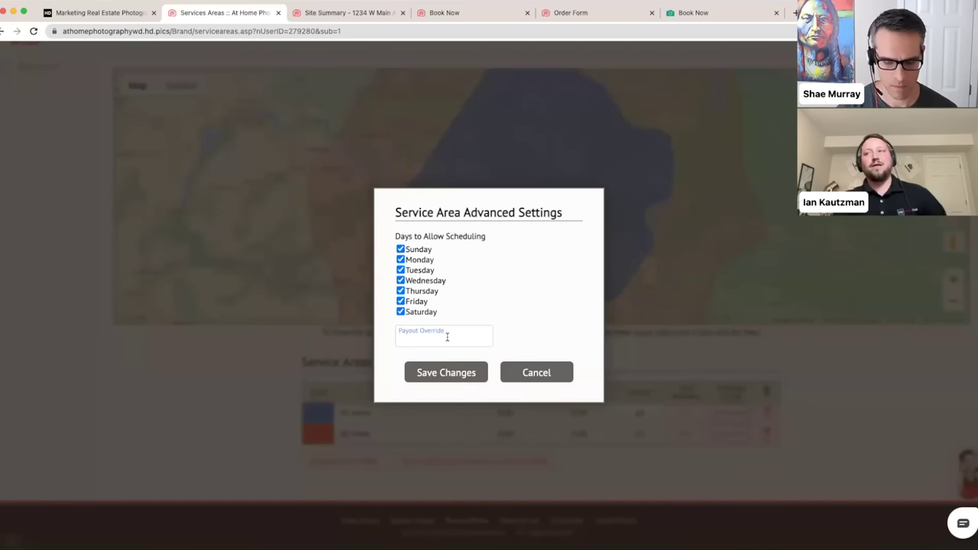
{"action": "left_click", "coordinate": [529, 372]}
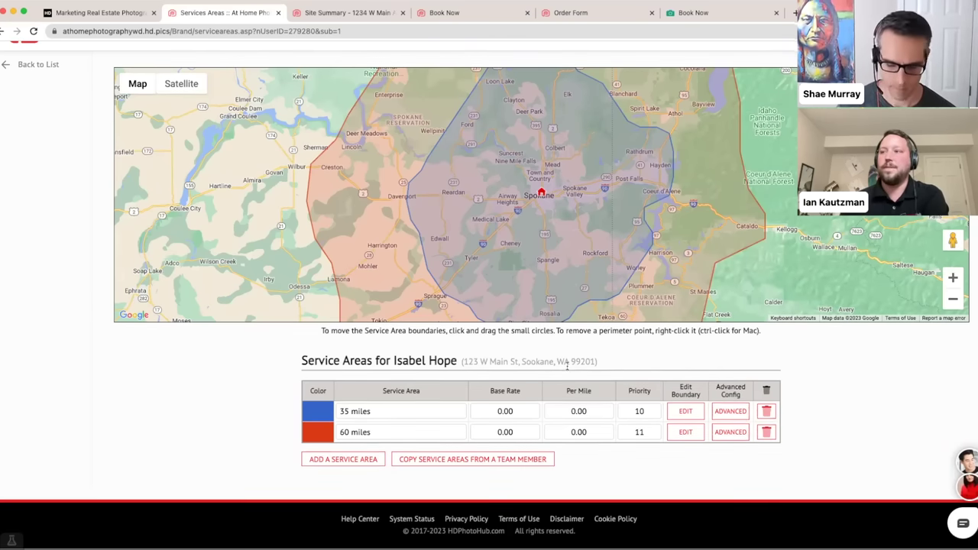
{"action": "scroll", "coordinate": [546, 359], "scroll_direction": "up", "scroll_amount": 1}
{"action": "scroll", "coordinate": [544, 360], "scroll_direction": "up", "scroll_amount": 1}
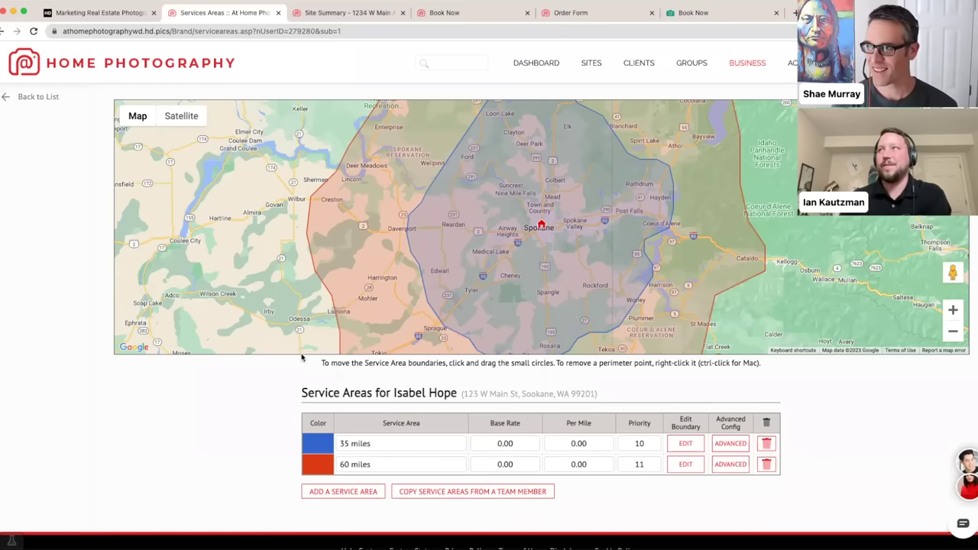
- Open the Shopping Cart settings and inspect the Luxury Photography product without changing it
{"action": "left_click", "coordinate": [739, 63]}
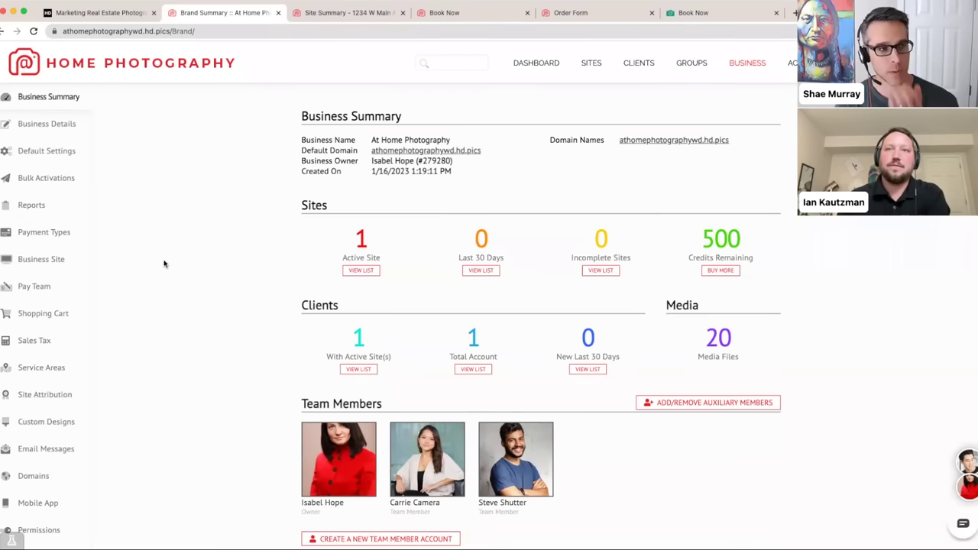
{"action": "left_click", "coordinate": [58, 320]}
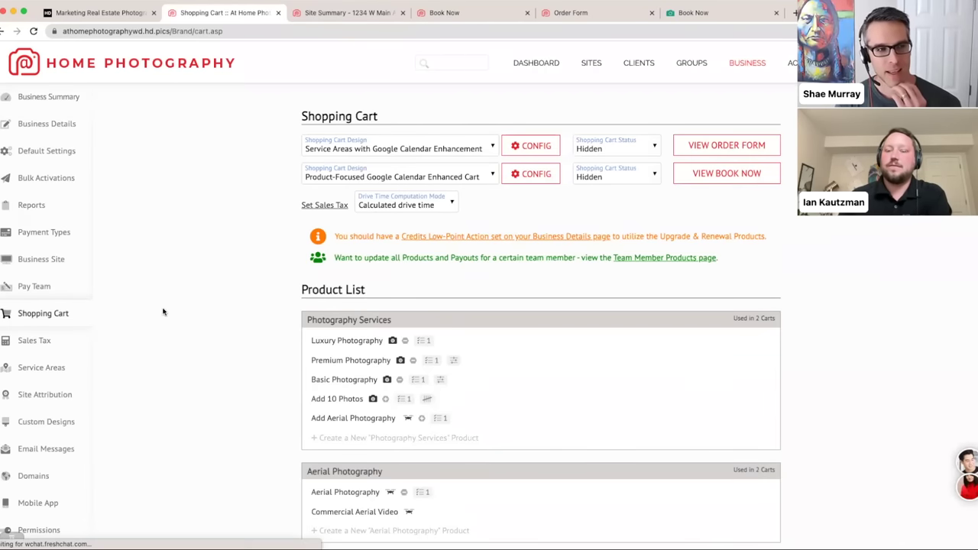
{"action": "scroll", "coordinate": [189, 313], "scroll_direction": "down", "scroll_amount": 1}
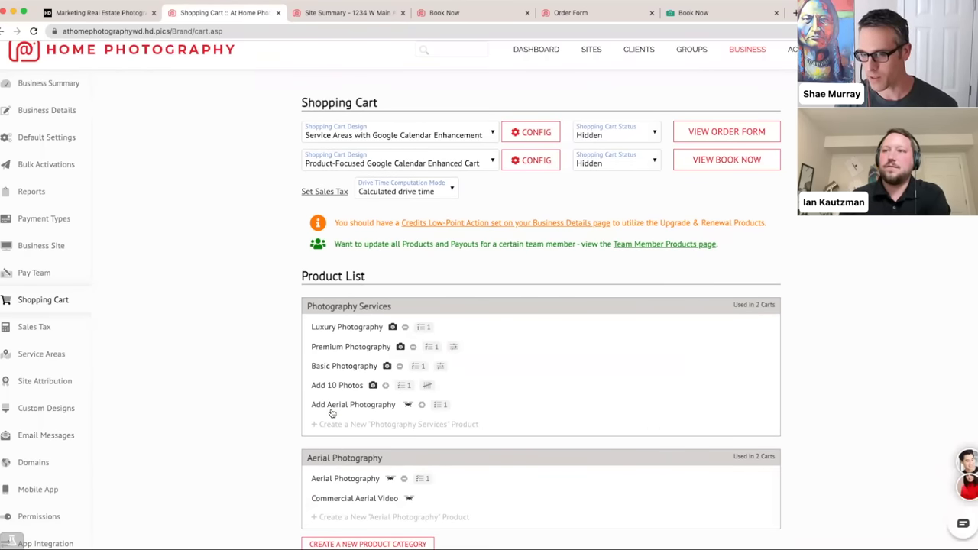
{"action": "left_click", "coordinate": [340, 333]}
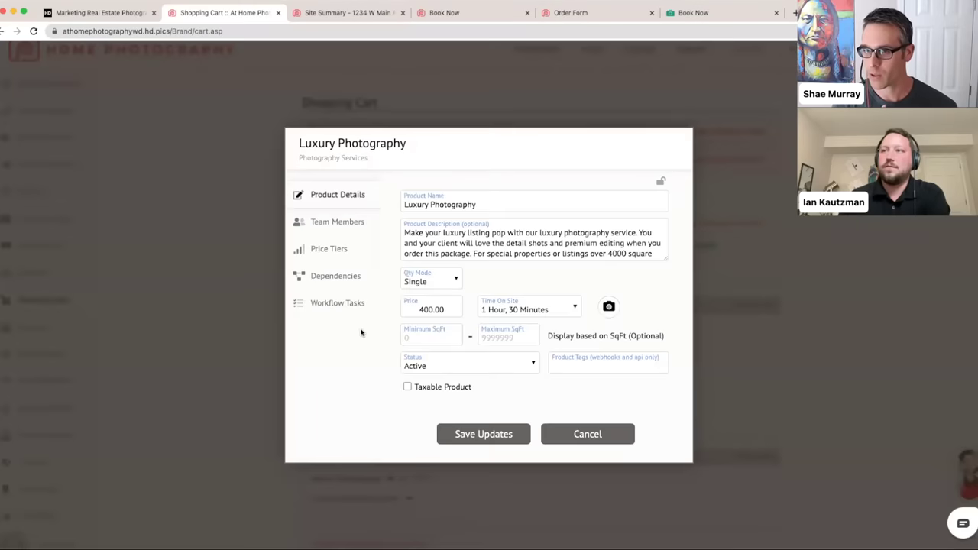
{"action": "left_click", "coordinate": [549, 437]}
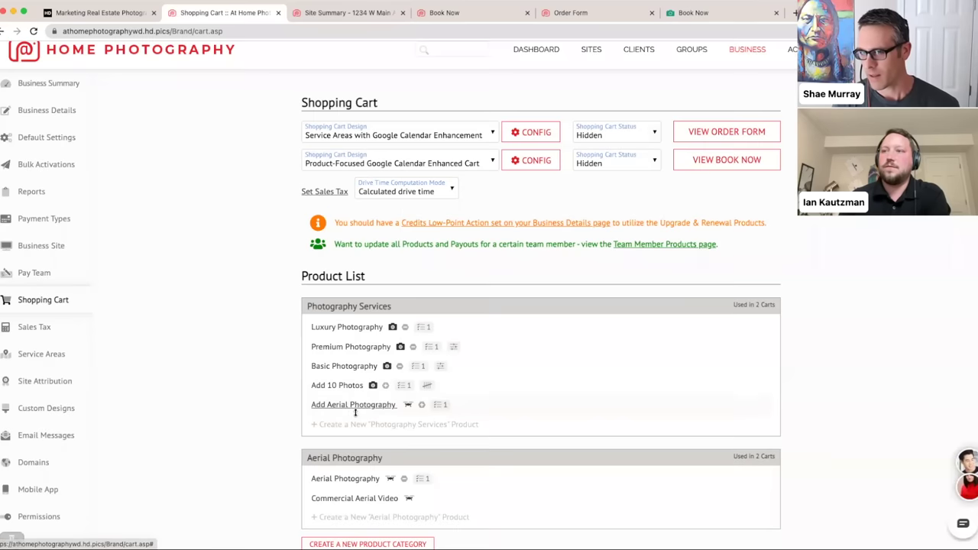
- Start a new Photography Services product and set its price to FREE
{"action": "left_click", "coordinate": [388, 424]}
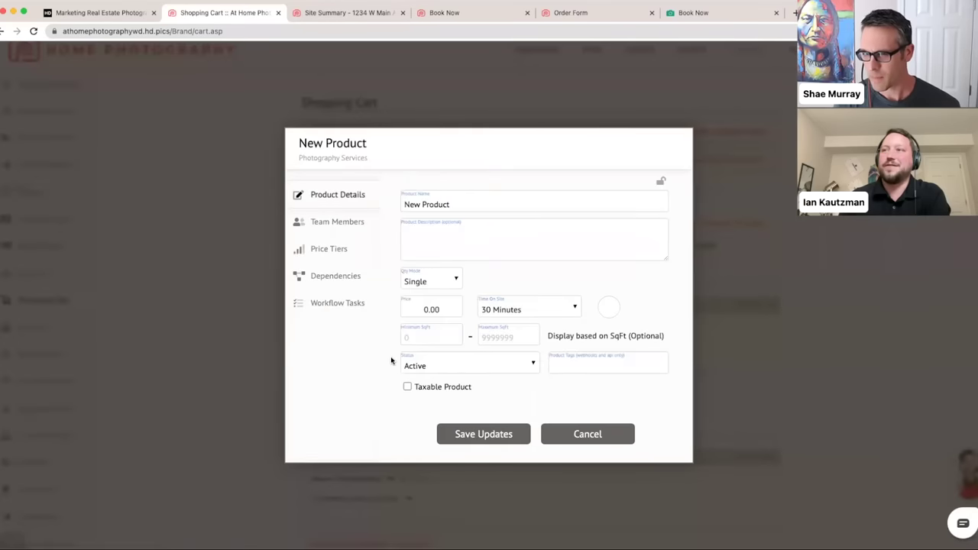
{"action": "left_click_drag", "start_coordinate": [440, 309], "coordinate": [402, 309]}
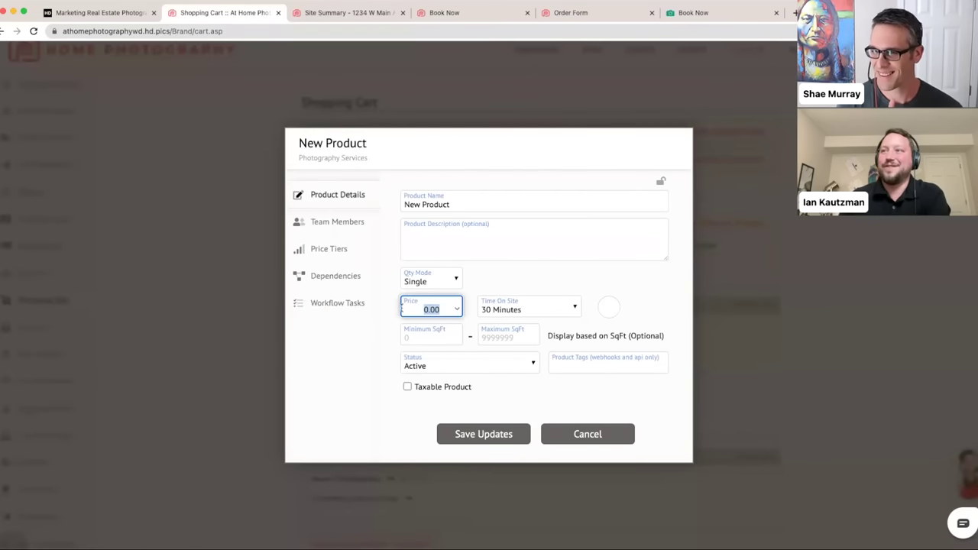
{"action": "key", "text": "BackSpace"}
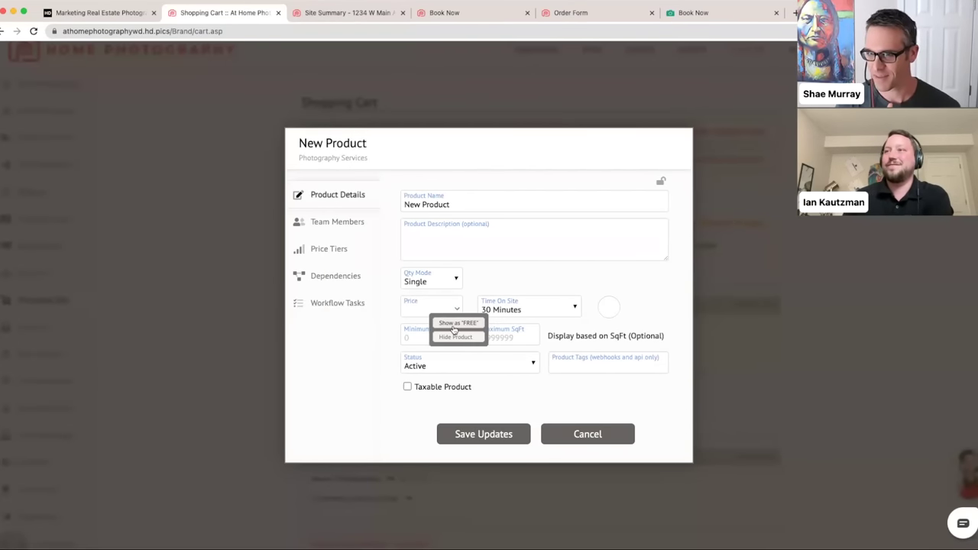
{"action": "left_click", "coordinate": [447, 322]}
- Name the product 'Get a Custom Quote' and save it
{"action": "left_click_drag", "start_coordinate": [460, 204], "coordinate": [337, 203]}
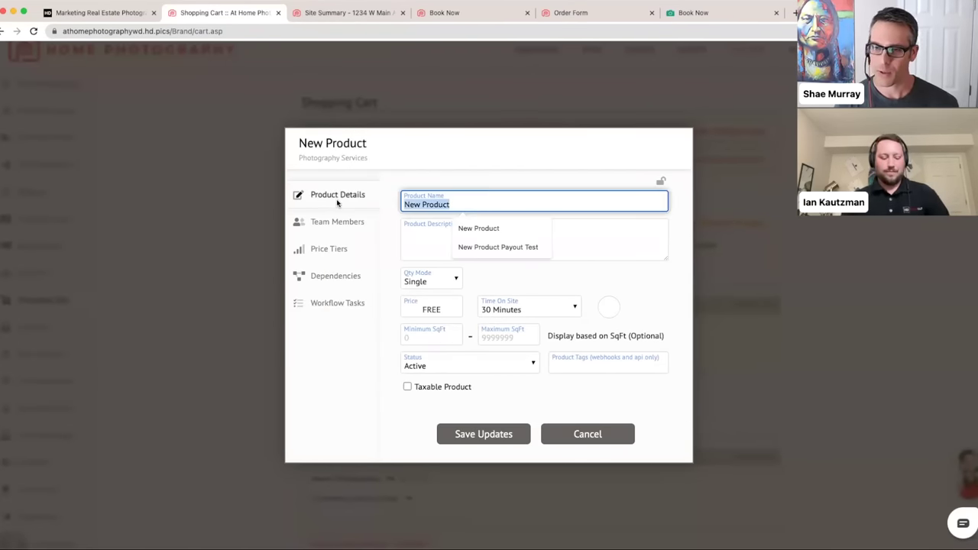
{"action": "type", "text": "Get a customer"}
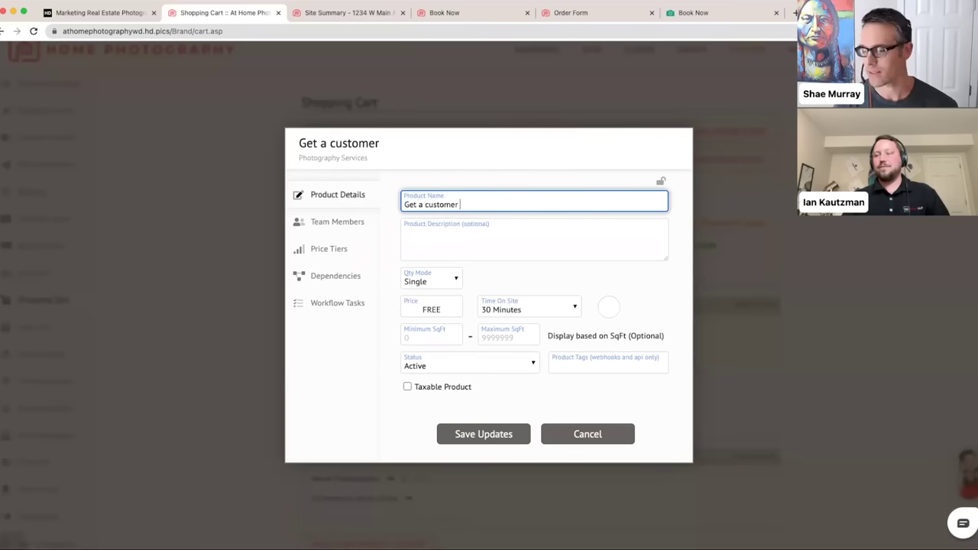
{"action": "key", "text": "BackSpace"}
{"action": "key", "text": "BackSpace"}
{"action": "key", "text": "BackSpace"}
{"action": "key", "text": "BackSpace"}
{"action": "key", "text": "BackSpace"}
{"action": "key", "text": "BackSpace"}
{"action": "key", "text": "BackSpace"}
{"action": "key", "text": "BackSpace"}
{"action": "type", "text": "C"}
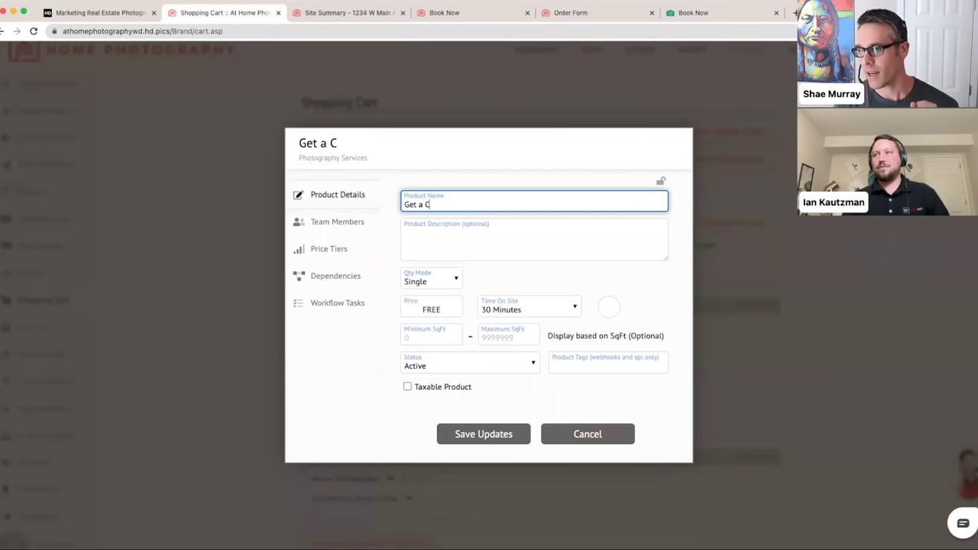
{"action": "type", "text": "stustomer"}
{"action": "key", "text": "BackSpace"}
{"action": "key", "text": "BackSpace"}
{"action": "type", "text": "Quo"}
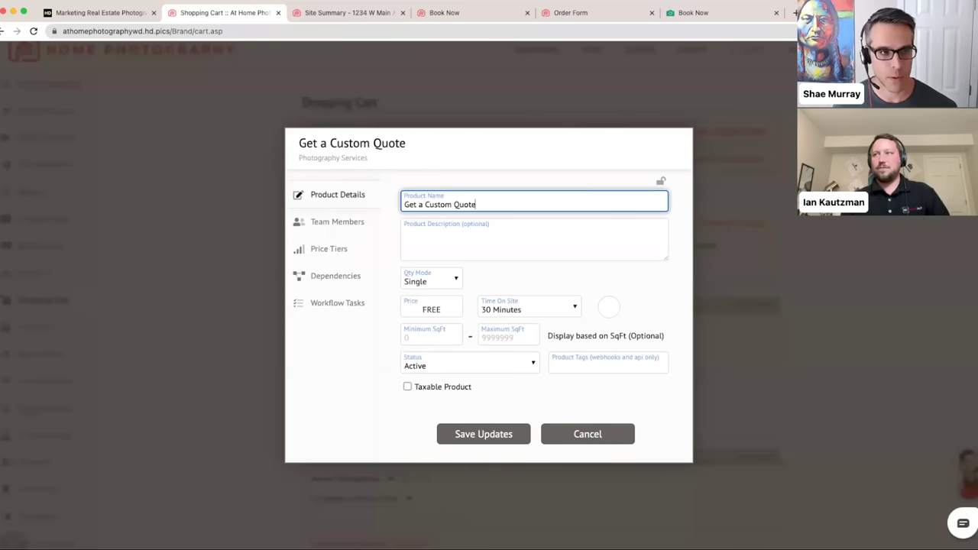
{"action": "type", "text": "te"}
{"action": "left_click", "coordinate": [474, 238]}
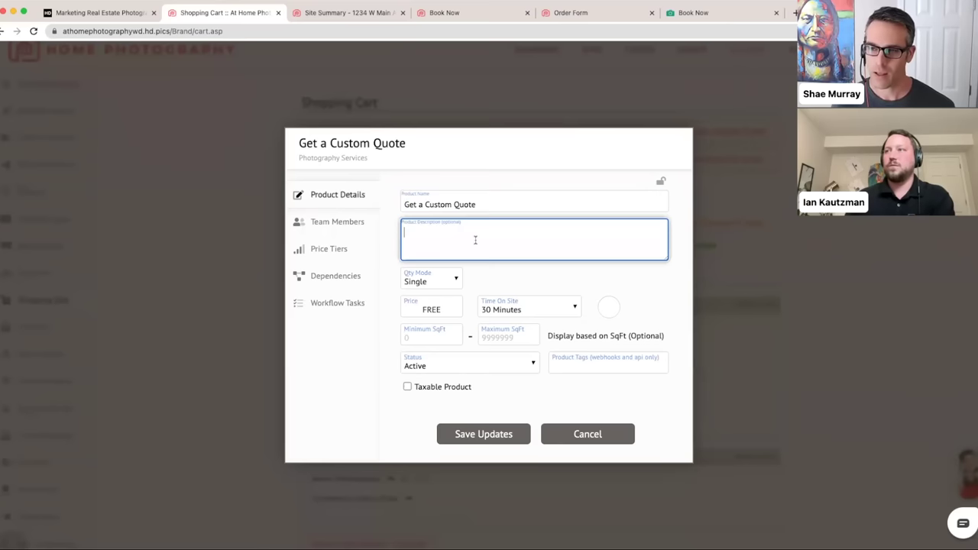
{"action": "left_click", "coordinate": [502, 201]}
{"action": "left_click", "coordinate": [502, 279]}
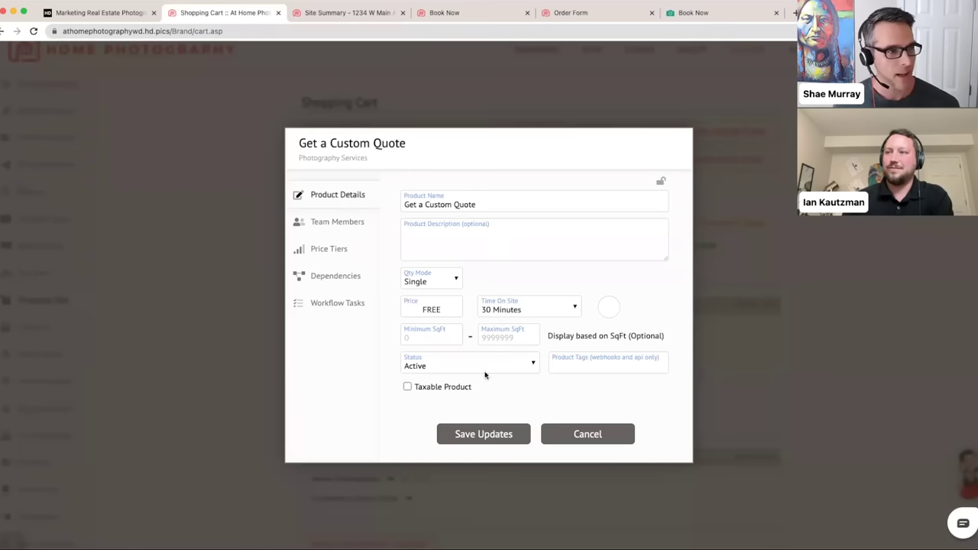
{"action": "left_click", "coordinate": [462, 442]}
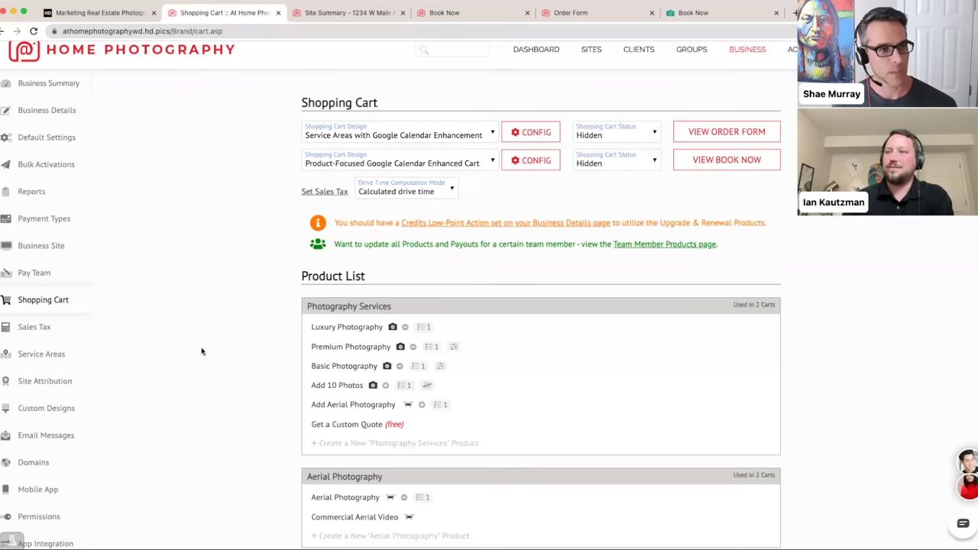
- Move the Get a Custom Quote product from Photography Services into Aerial Photography
{"action": "scroll", "coordinate": [237, 362], "scroll_direction": "down", "scroll_amount": 1}
{"action": "scroll", "coordinate": [237, 361], "scroll_direction": "down", "scroll_amount": 1}
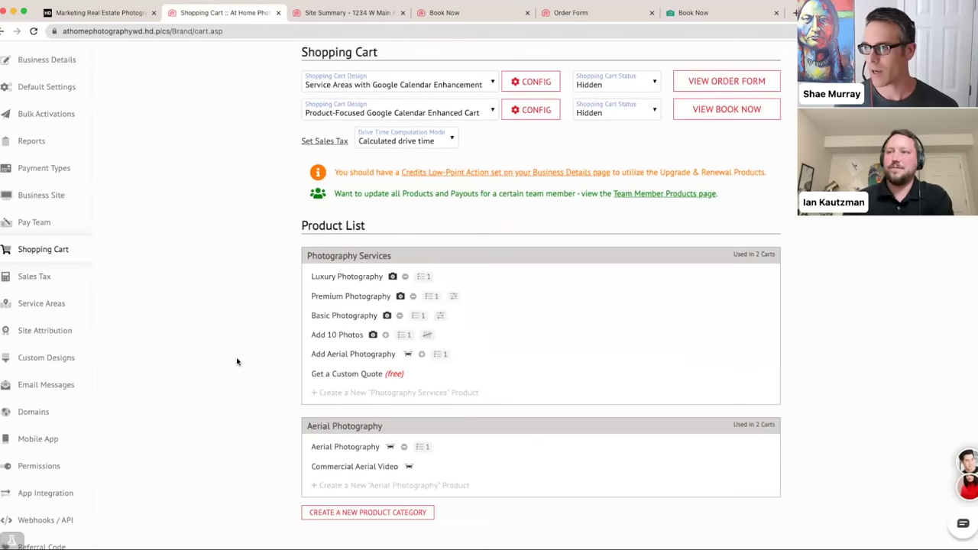
{"action": "left_click_drag", "start_coordinate": [438, 373], "coordinate": [468, 419]}
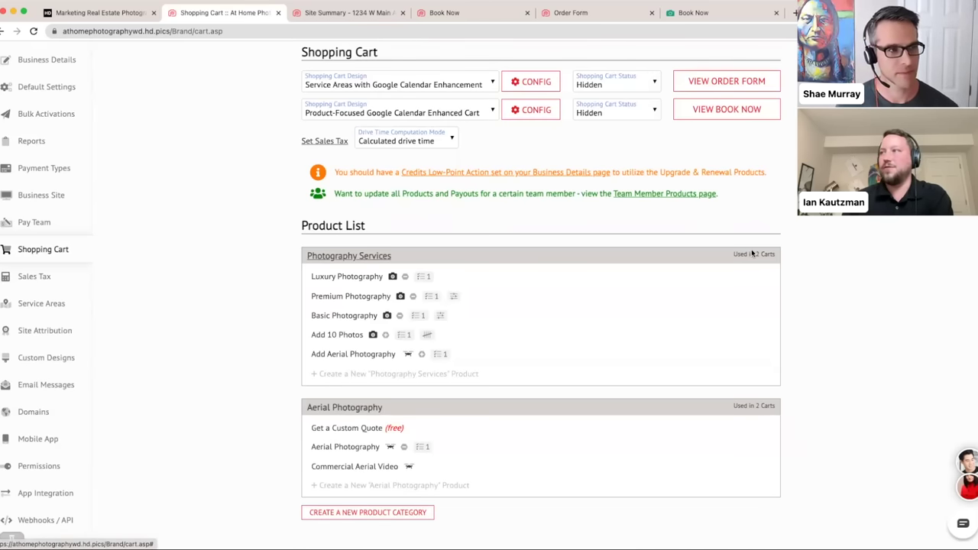
{"action": "scroll", "coordinate": [836, 264], "scroll_direction": "down", "scroll_amount": 1}
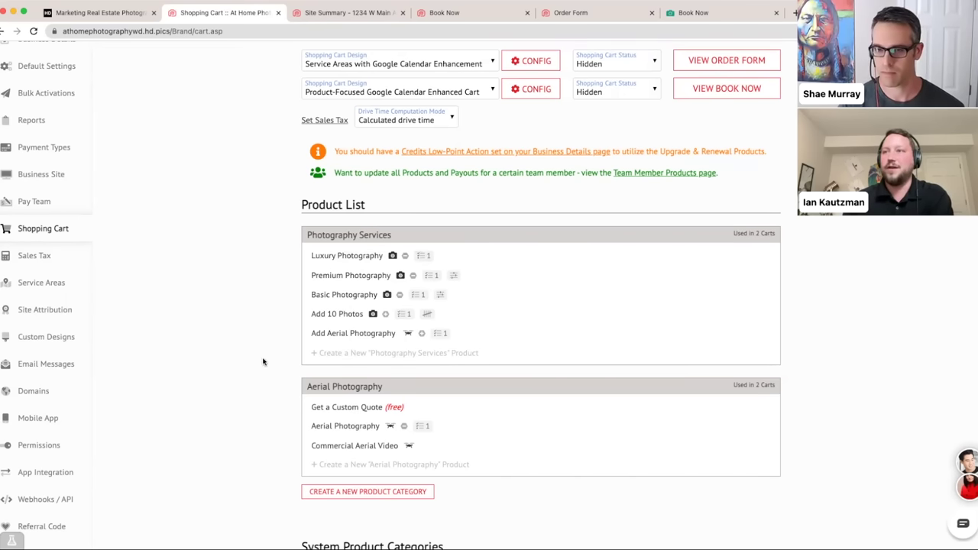
- Copy the Photography Services category, then check the copied Luxury Photography product without changes
{"action": "left_click", "coordinate": [341, 237]}
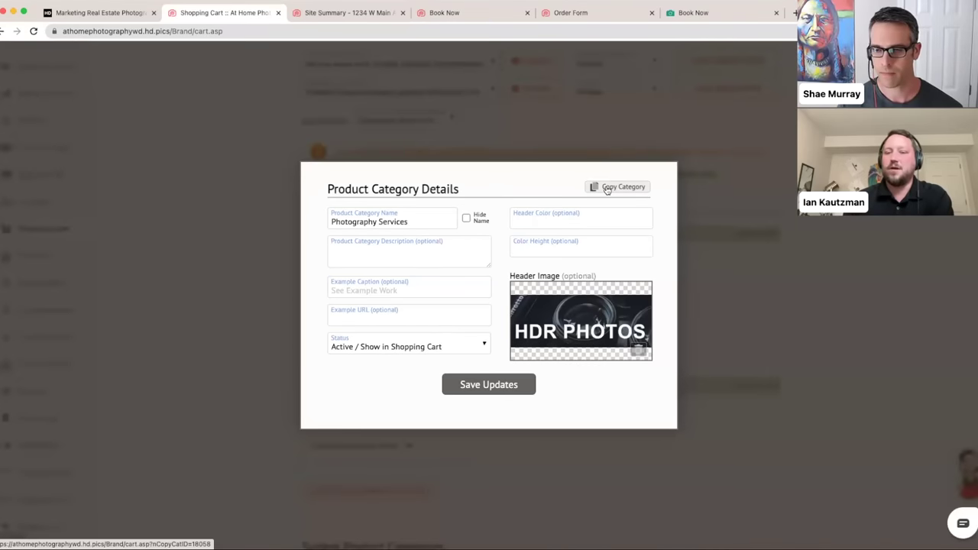
{"action": "left_click", "coordinate": [608, 190]}
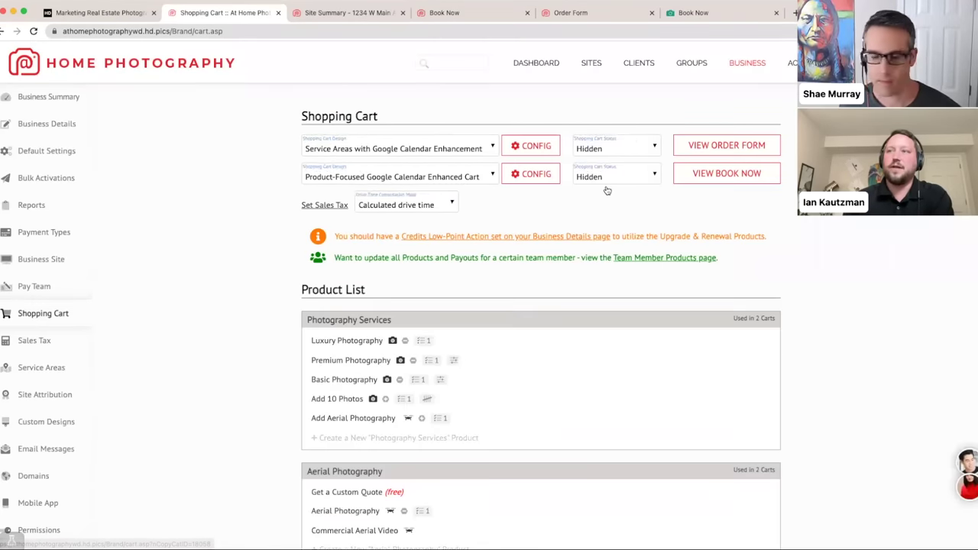
{"action": "scroll", "coordinate": [256, 252], "scroll_direction": "down", "scroll_amount": 3}
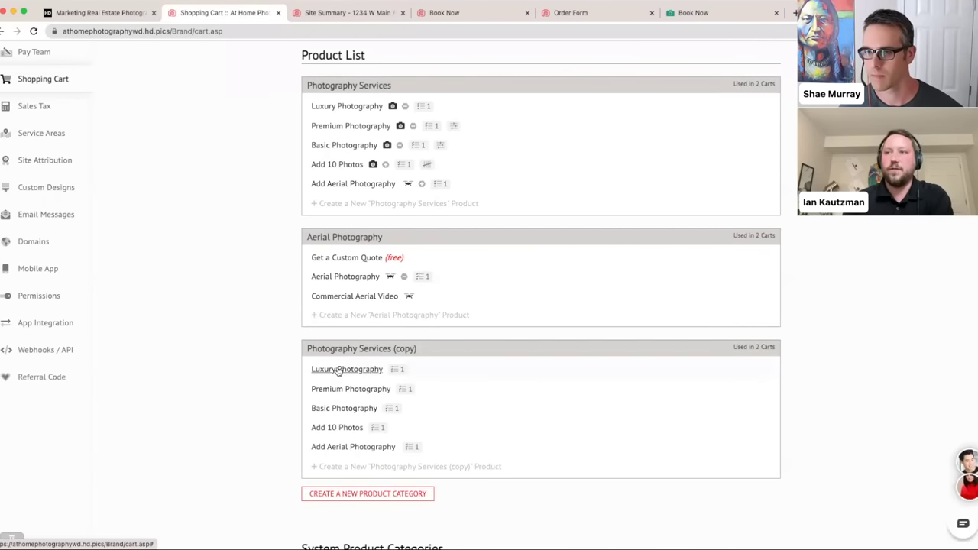
{"action": "left_click_drag", "start_coordinate": [438, 354], "coordinate": [457, 335]}
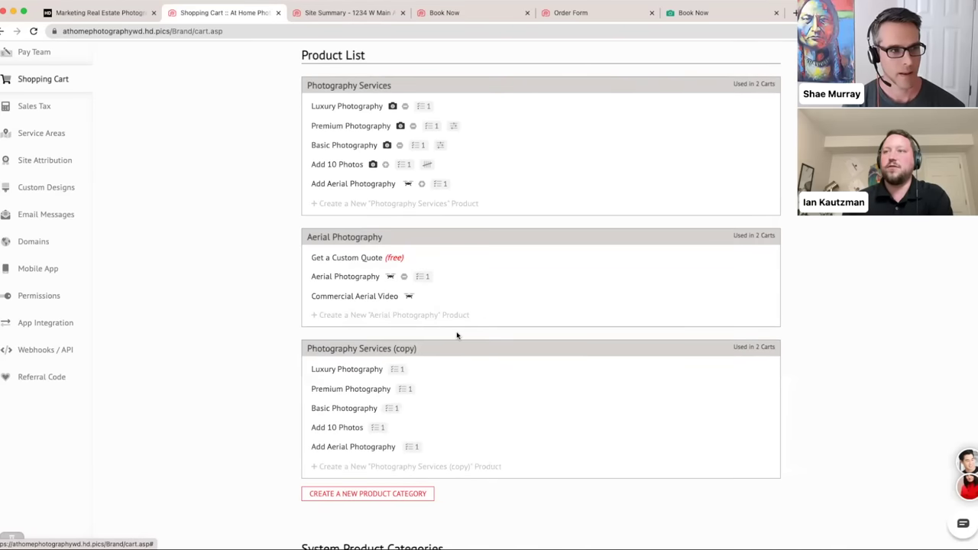
{"action": "left_click", "coordinate": [359, 370]}
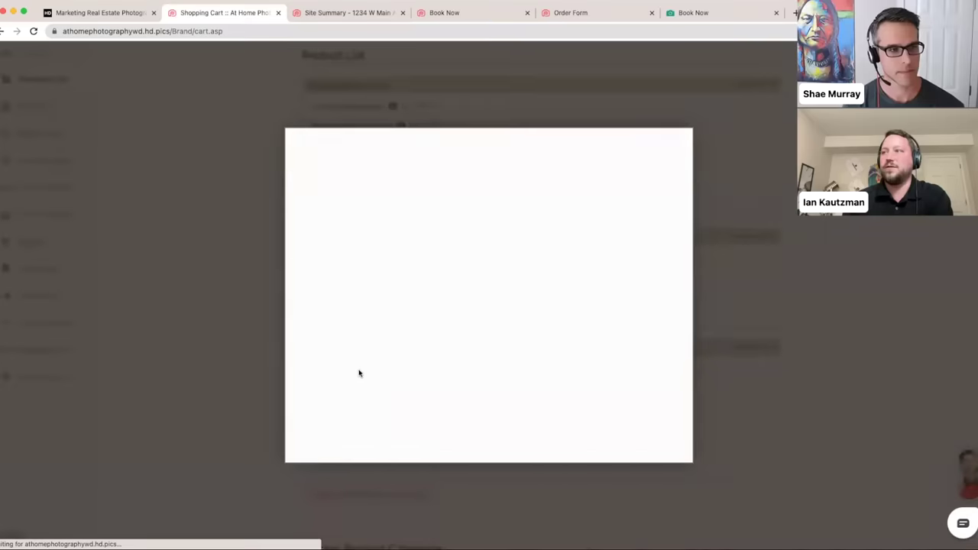
{"action": "left_click", "coordinate": [585, 434]}
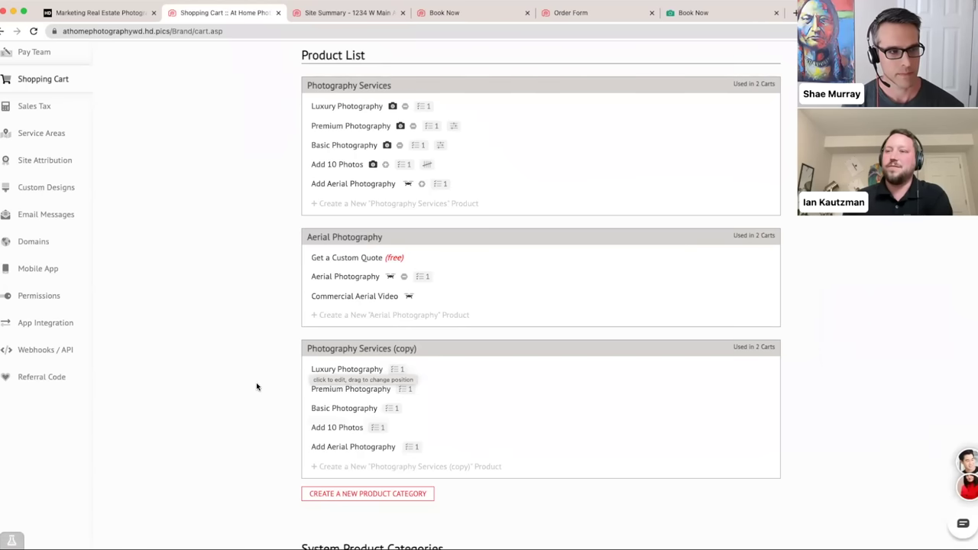
- Create a new product category named 'Copy Temp' with status Hidden
{"action": "left_click", "coordinate": [377, 498]}
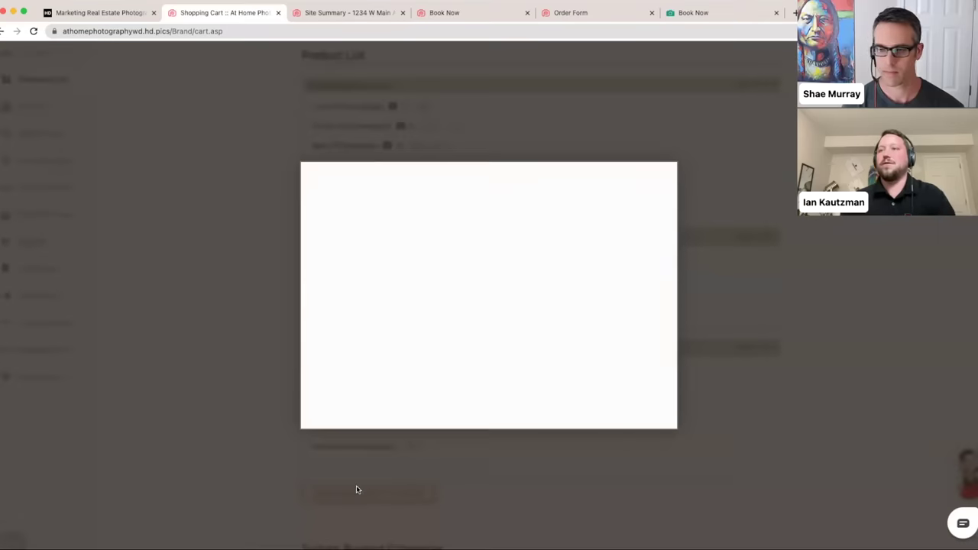
{"action": "left_click", "coordinate": [389, 220]}
{"action": "type", "text": "Copy"}
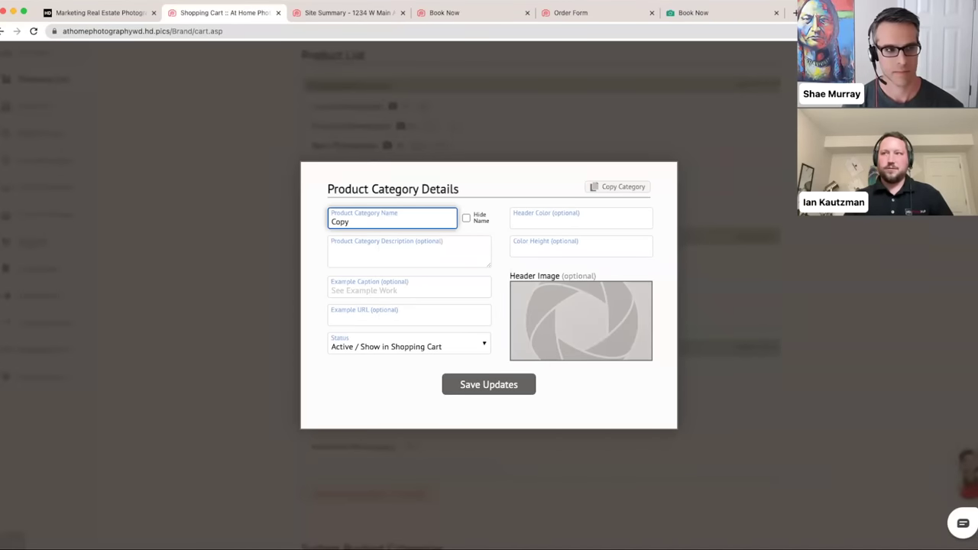
{"action": "type", "text": " Temo"}
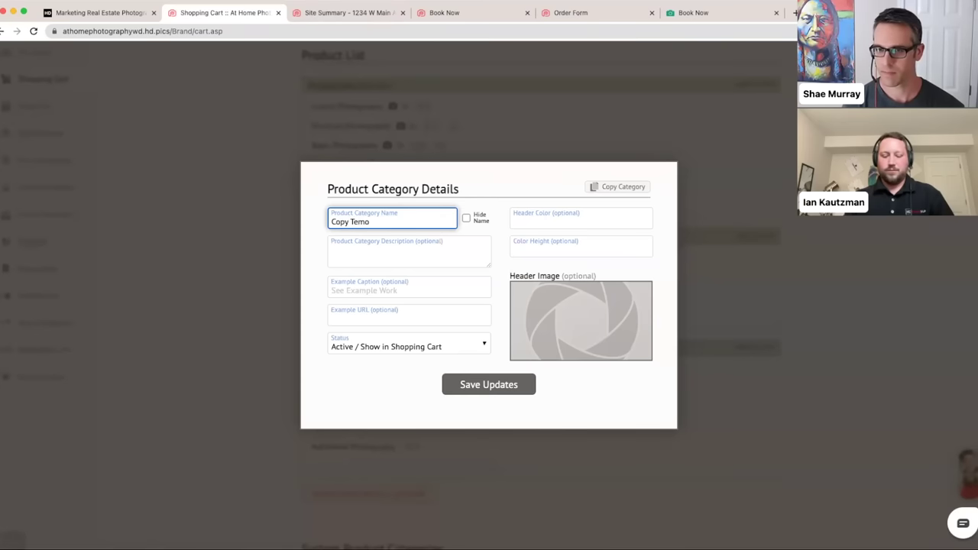
{"action": "left_click", "coordinate": [414, 343]}
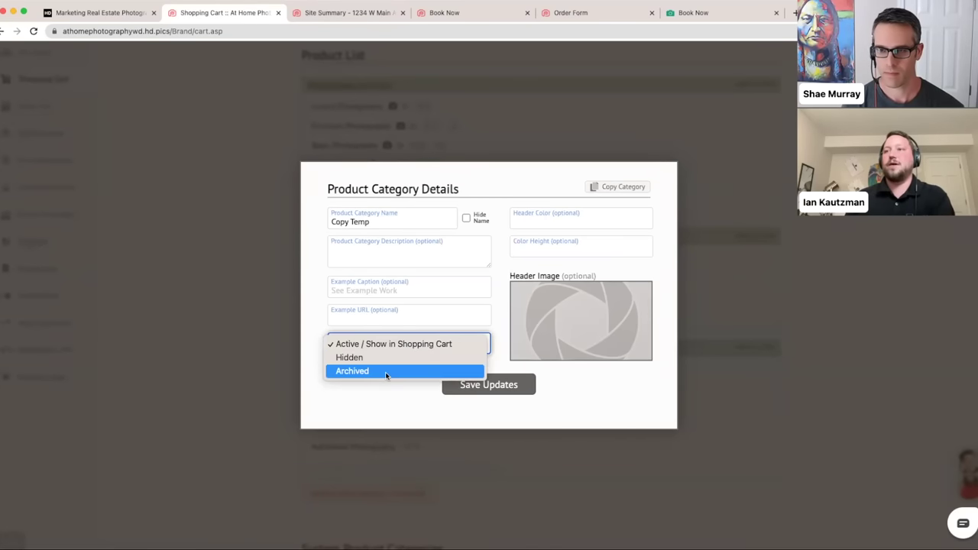
{"action": "left_click", "coordinate": [462, 386]}
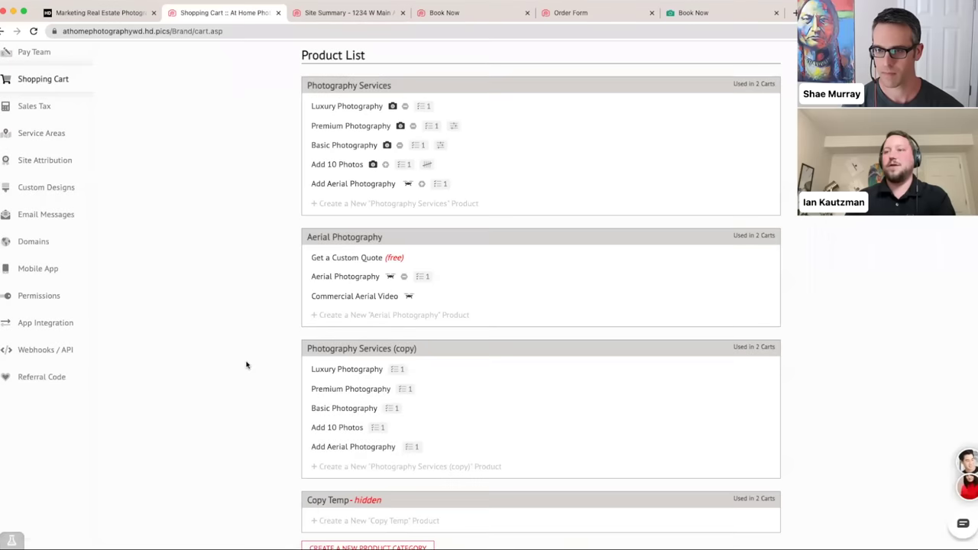
{"action": "scroll", "coordinate": [247, 359], "scroll_direction": "down", "scroll_amount": 1}
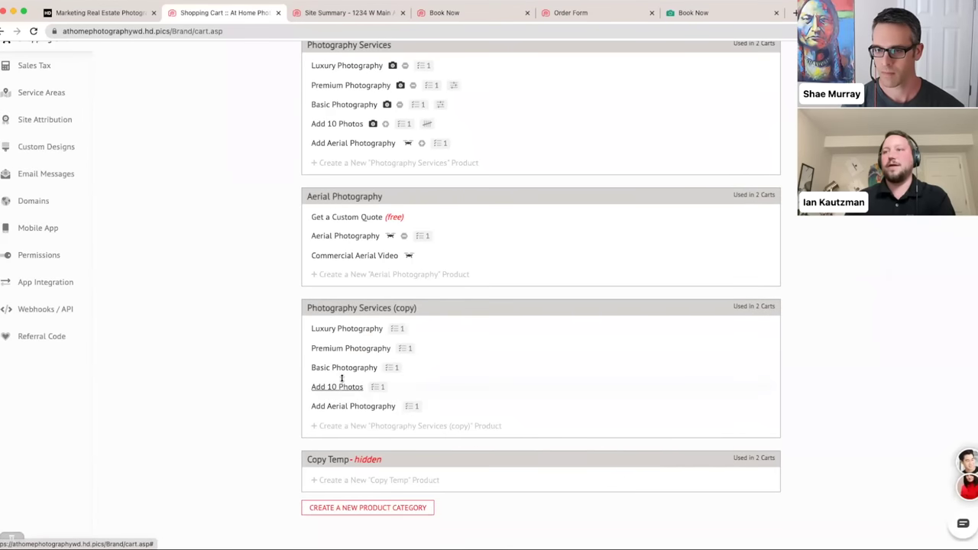
- Test moving Basic Photography into Copy Temp and back into the copied category
{"action": "left_click_drag", "start_coordinate": [345, 369], "coordinate": [329, 472]}
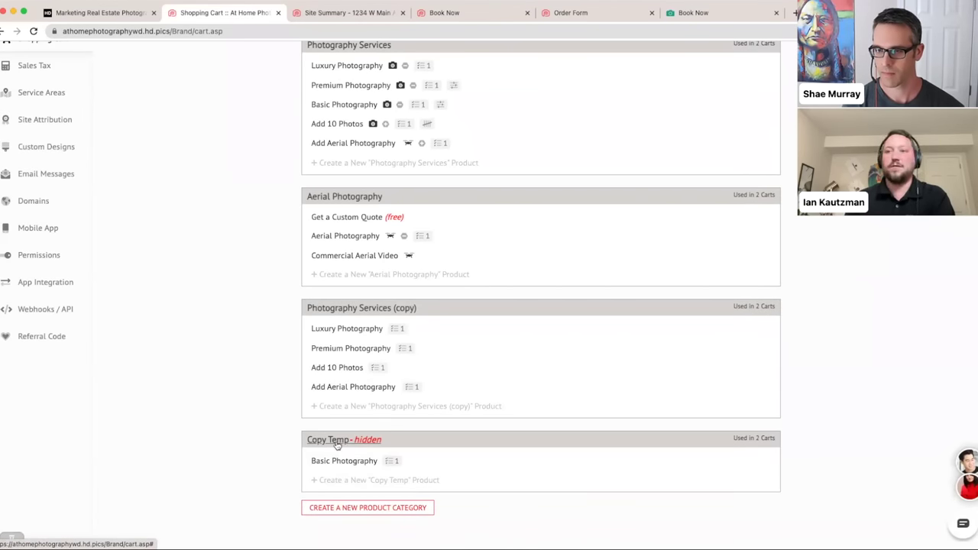
{"action": "left_click_drag", "start_coordinate": [344, 463], "coordinate": [340, 372]}
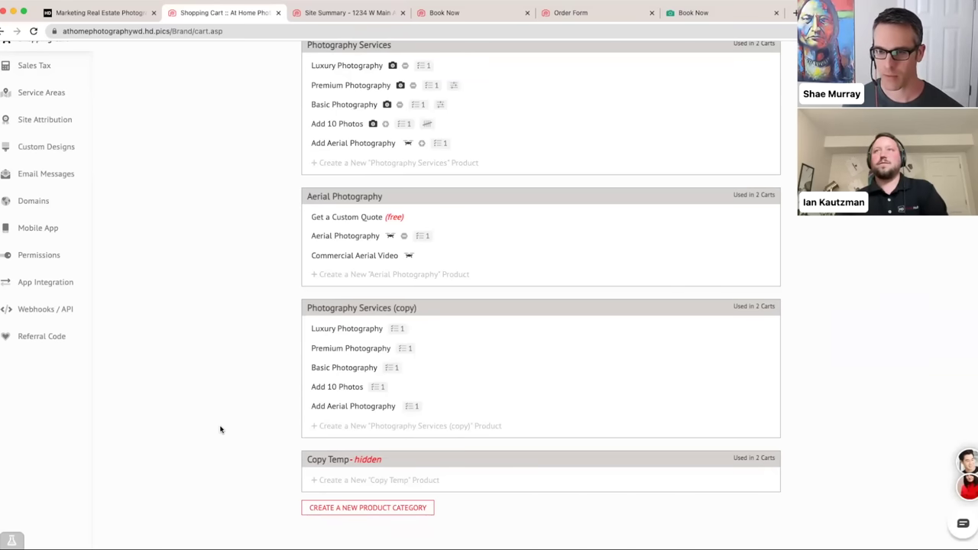
{"action": "scroll", "coordinate": [220, 429], "scroll_direction": "up", "scroll_amount": 8}
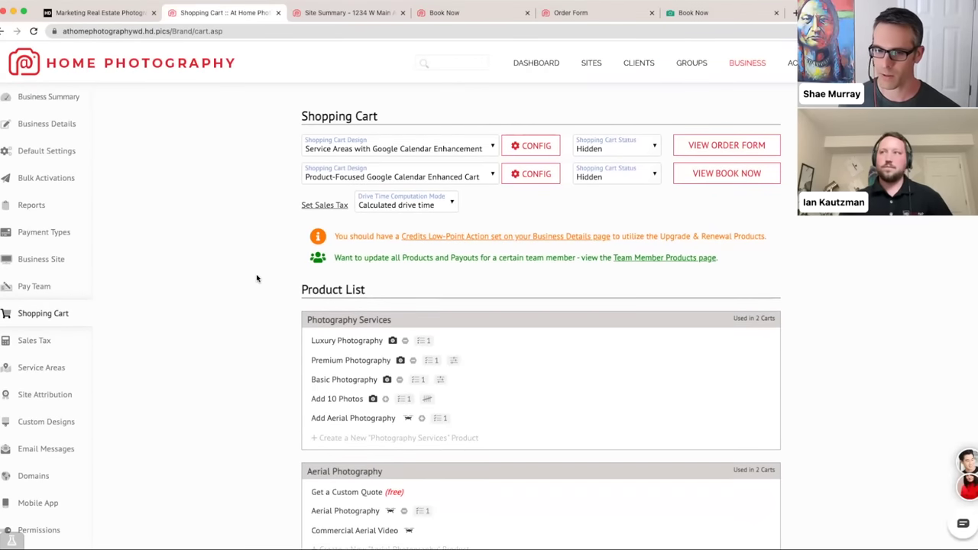
- Review the service-areas cart's Adjust Design Settings and cancel without saving
{"action": "left_click", "coordinate": [50, 136], "text": "super"}
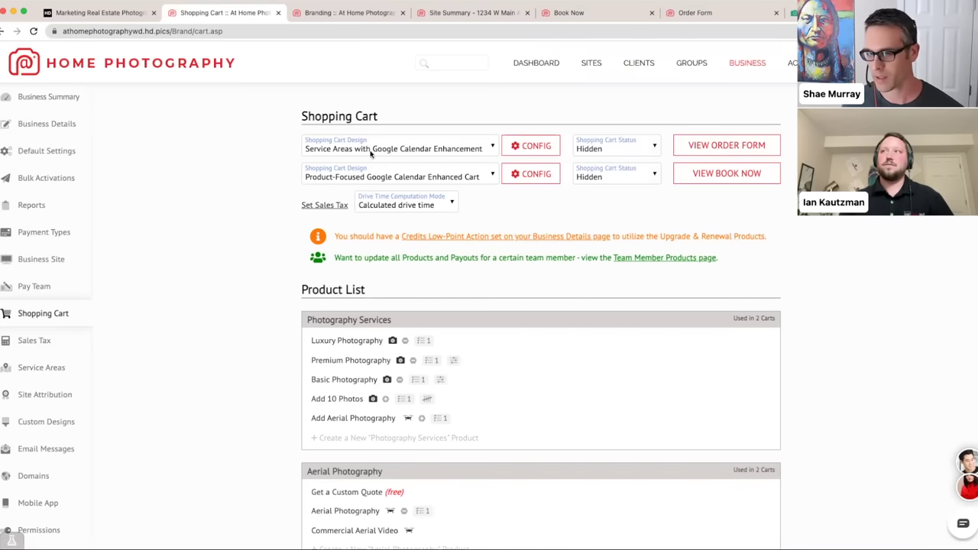
{"action": "left_click", "coordinate": [526, 146]}
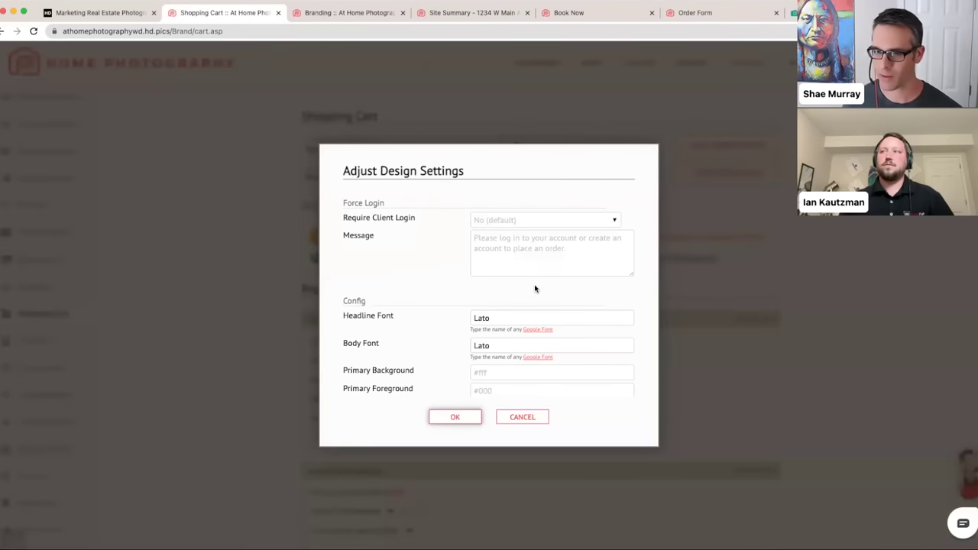
{"action": "scroll", "coordinate": [535, 289], "scroll_direction": "down", "scroll_amount": 2}
{"action": "scroll", "coordinate": [535, 289], "scroll_direction": "down", "scroll_amount": 15}
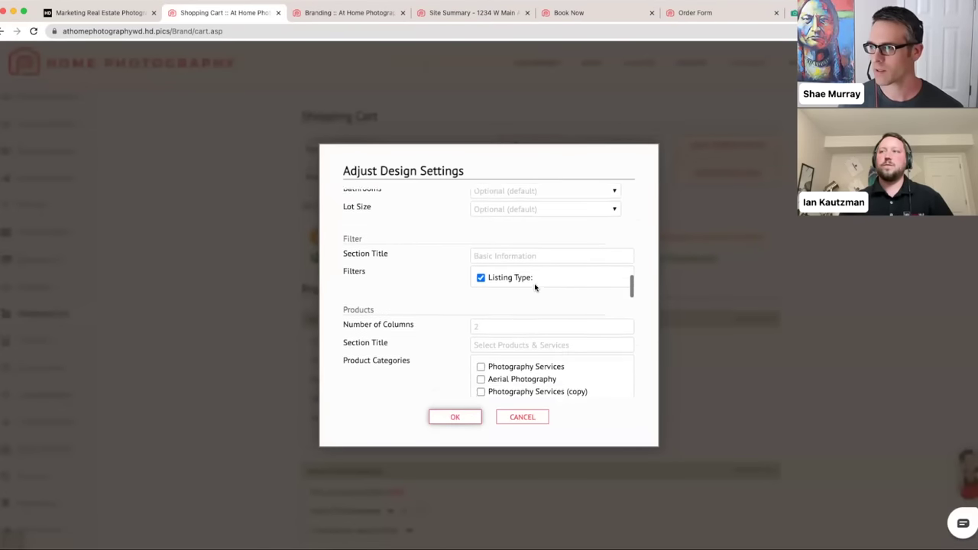
{"action": "scroll", "coordinate": [535, 287], "scroll_direction": "down", "scroll_amount": 12}
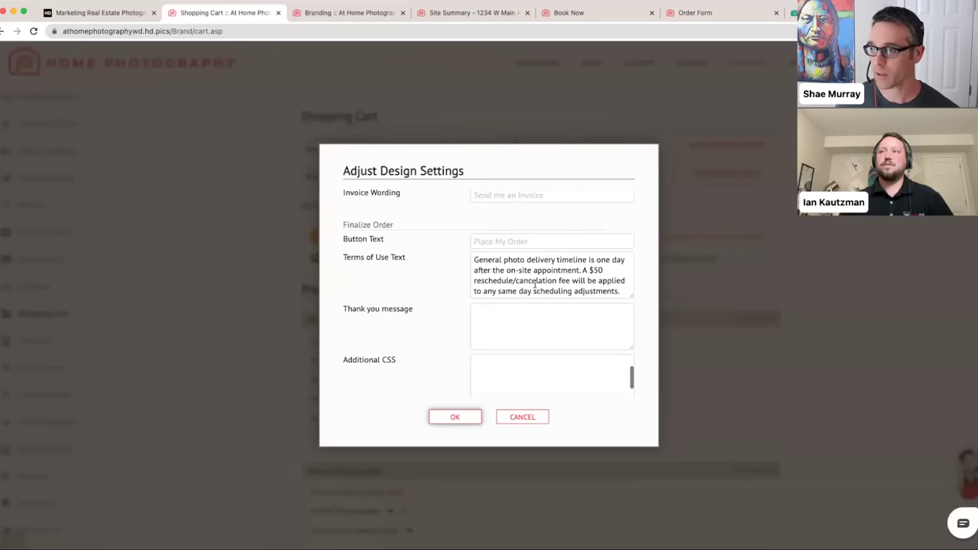
{"action": "scroll", "coordinate": [535, 287], "scroll_direction": "down", "scroll_amount": 1}
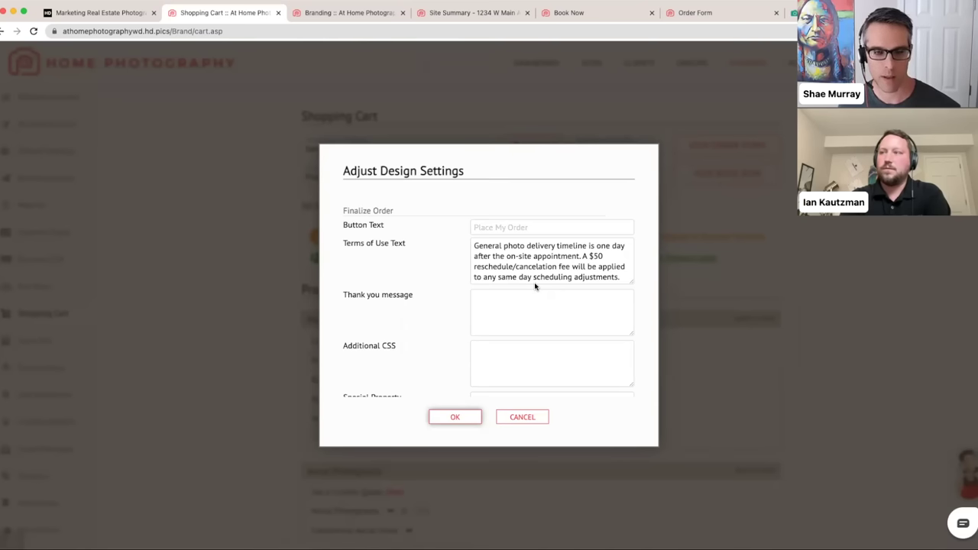
{"action": "left_click", "coordinate": [504, 417]}
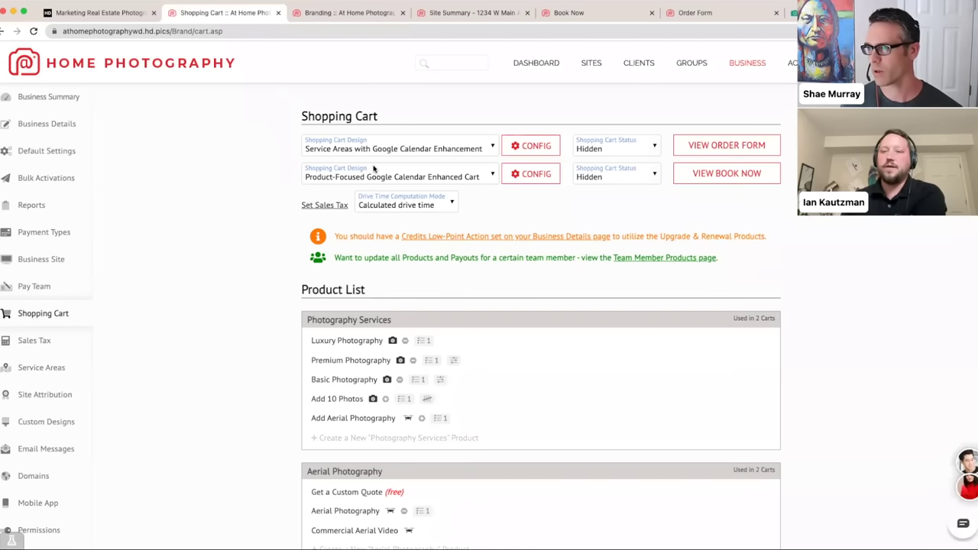
- Open the first cart design's settings and begin editing its Terms of Use text
{"action": "left_click", "coordinate": [530, 145]}
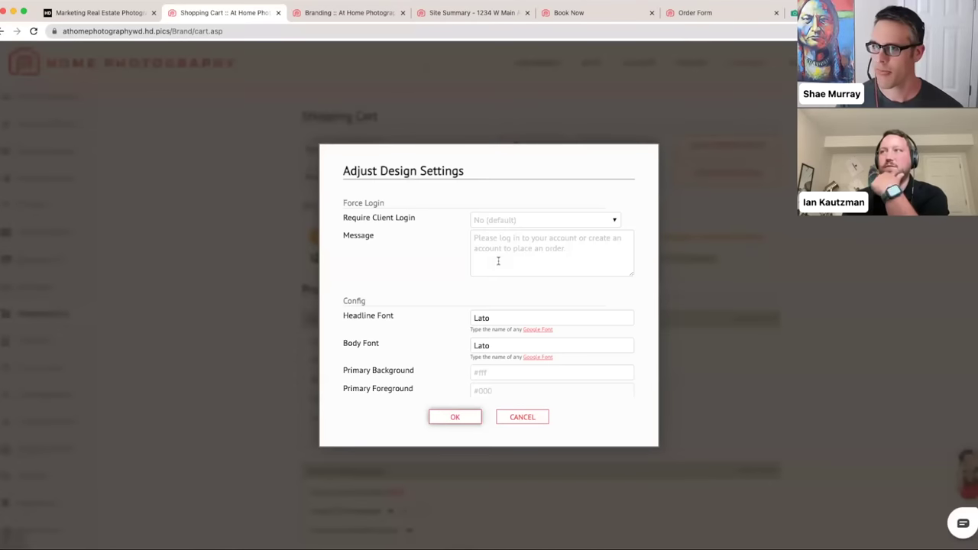
{"action": "scroll", "coordinate": [509, 296], "scroll_direction": "down", "scroll_amount": 15}
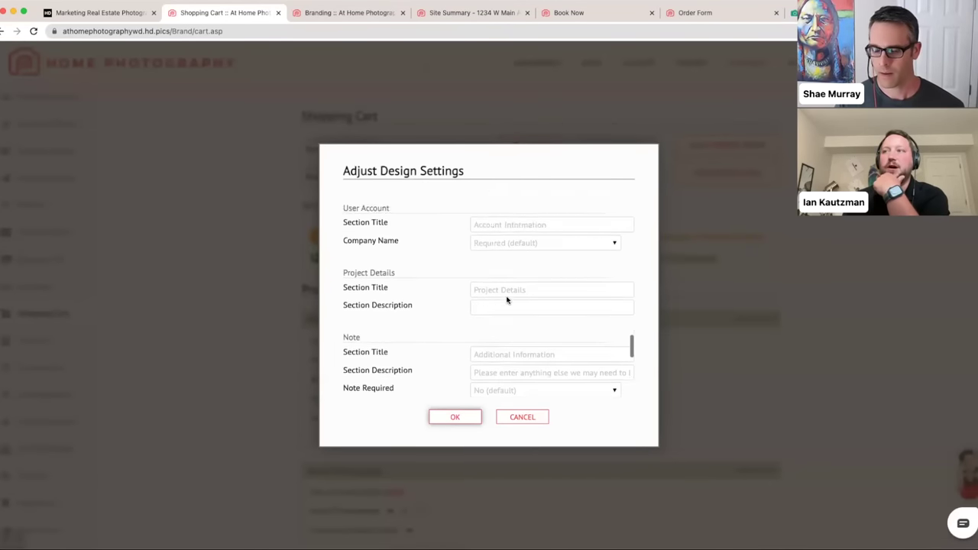
{"action": "scroll", "coordinate": [506, 296], "scroll_direction": "down", "scroll_amount": 3}
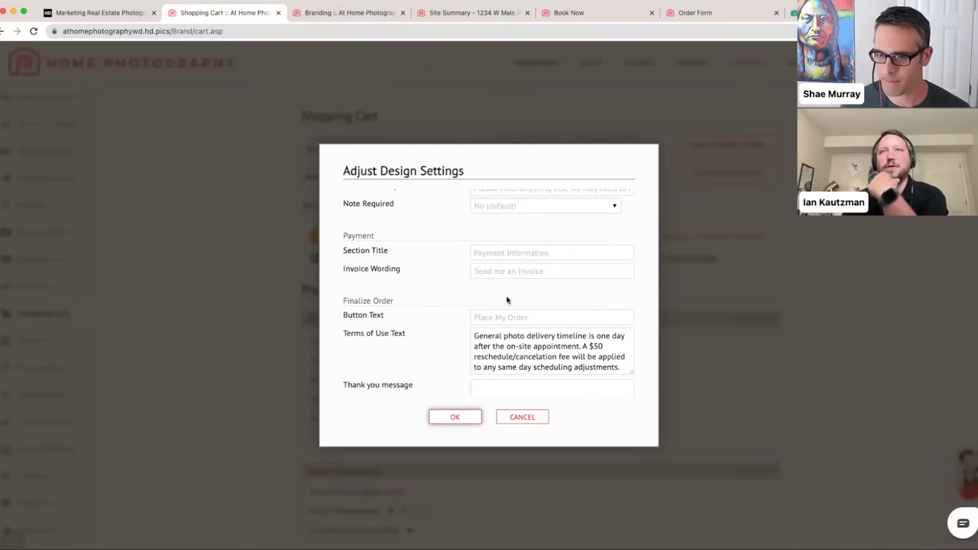
{"action": "scroll", "coordinate": [506, 300], "scroll_direction": "down", "scroll_amount": 3}
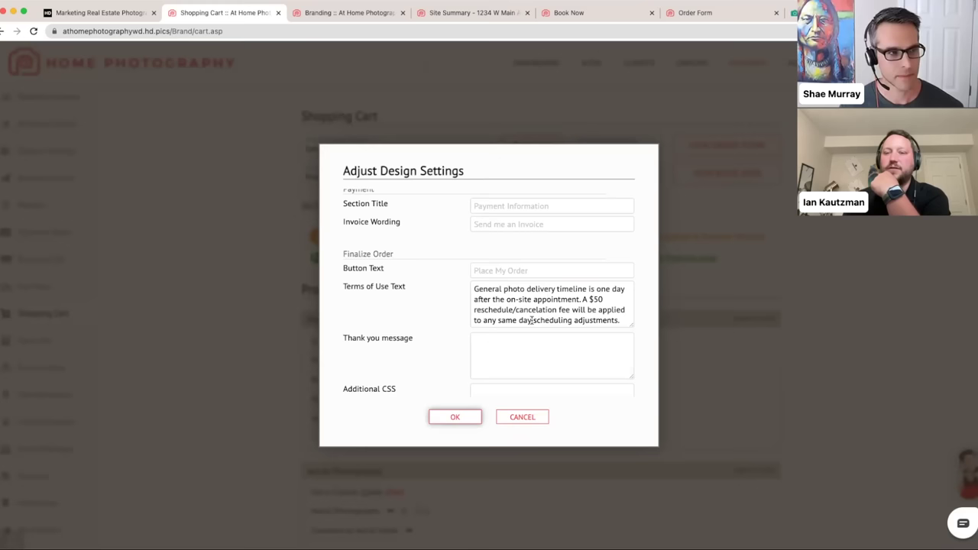
{"action": "scroll", "coordinate": [535, 319], "scroll_direction": "down", "scroll_amount": 1}
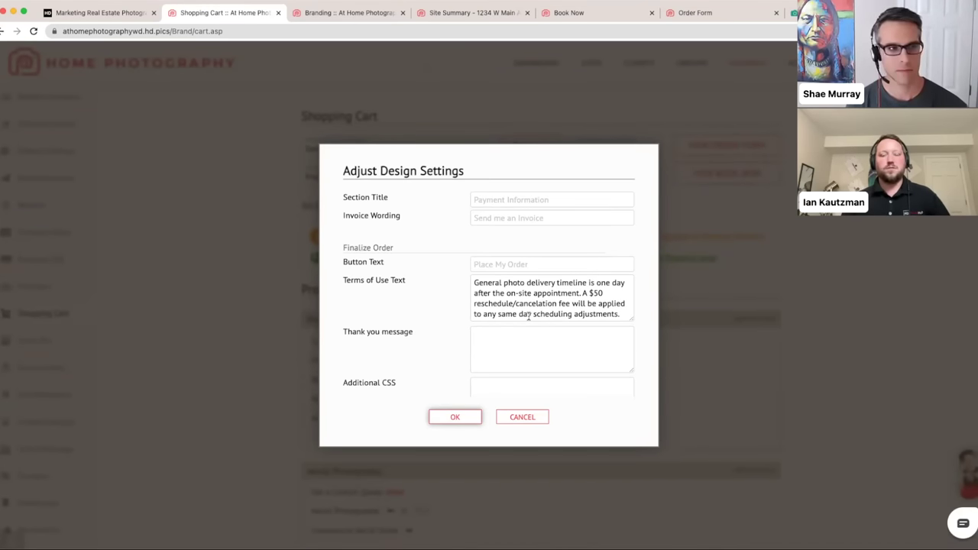
{"action": "left_click", "coordinate": [619, 315]}
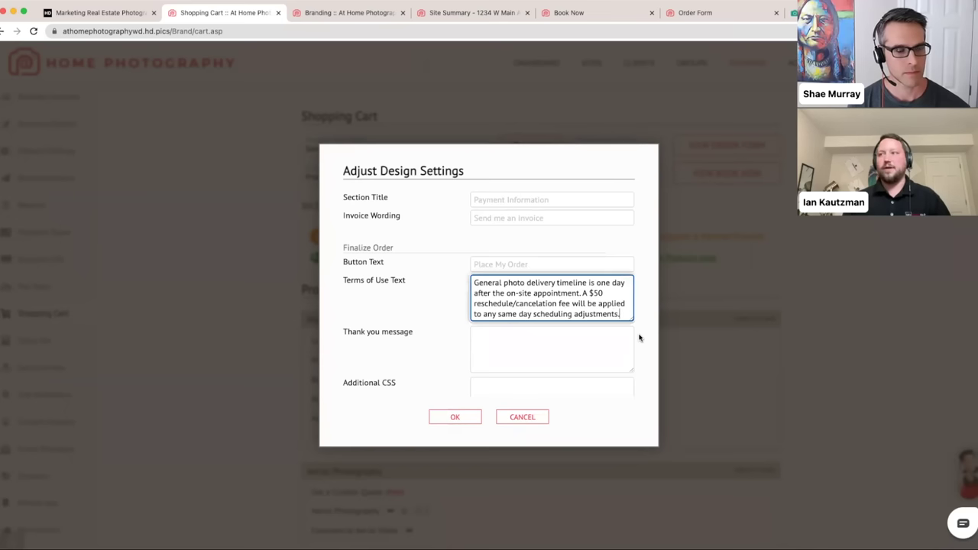
{"action": "key", "text": "Return"}
{"action": "key", "text": "Return"}
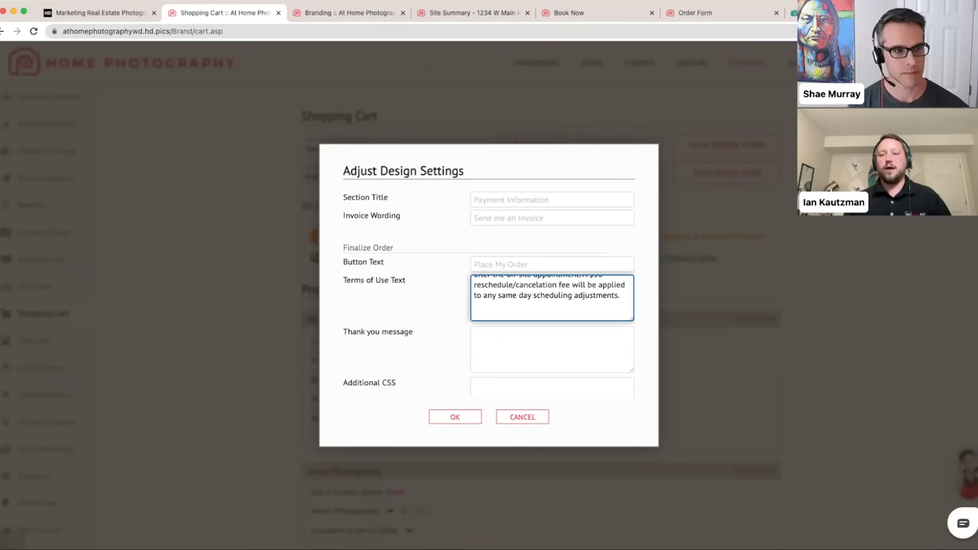
{"action": "key", "text": "BackSpace"}
{"action": "key", "text": "BackSpace"}
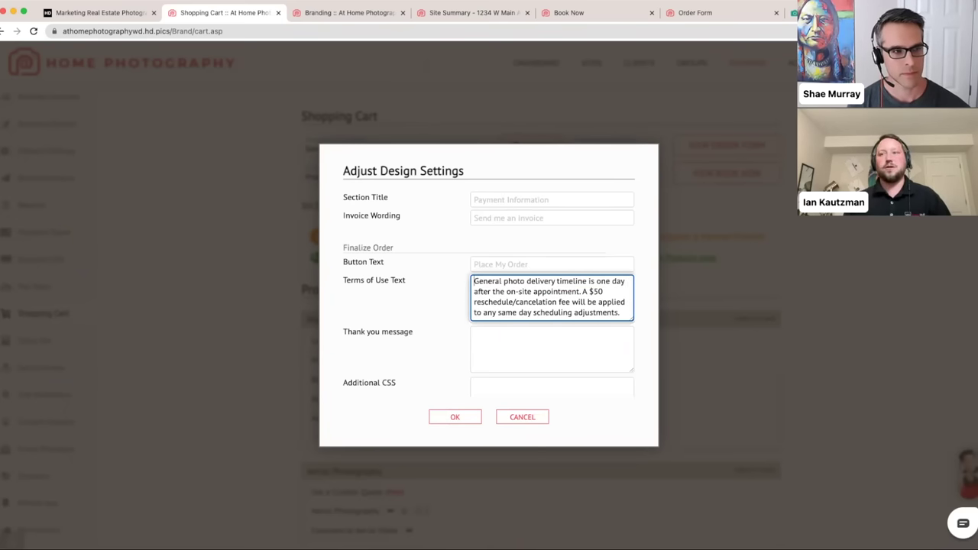
- Add a 'Genermaral Terms' line above the terms and a 'Copyright' line below
{"action": "left_click", "coordinate": [475, 281]}
{"action": "key", "text": "Return"}
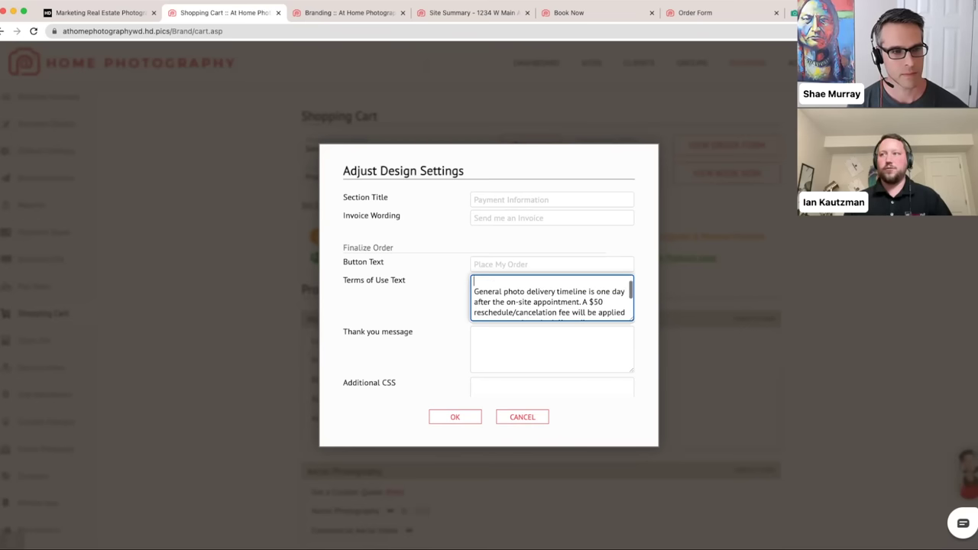
{"action": "type", "text": "Ge"}
{"action": "type", "text": "nerma"}
{"action": "type", "text": "ral Terms"}
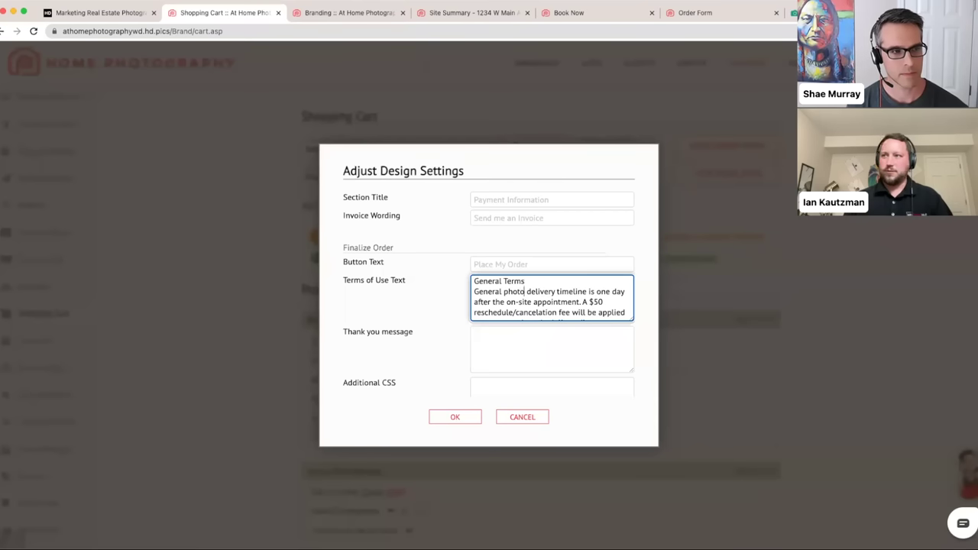
{"action": "key", "text": "super+Down"}
{"action": "key", "text": "Return"}
{"action": "type", "text": "Copyright"}
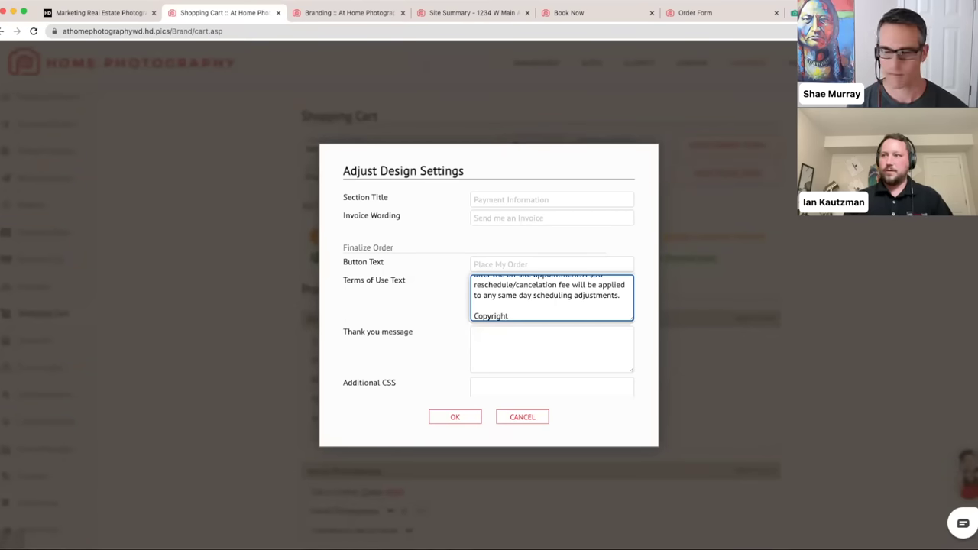
{"action": "key", "text": "Return"}
{"action": "type", "text": "sdafsfad"}
{"action": "key", "text": "BackSpace"}
{"action": "key", "text": "BackSpace"}
{"action": "key", "text": "BackSpace"}
{"action": "key", "text": "BackSpace"}
{"action": "key", "text": "BackSpace"}
{"action": "key", "text": "BackSpace"}
{"action": "key", "text": "BackSpace"}
{"action": "key", "text": "BackSpace"}
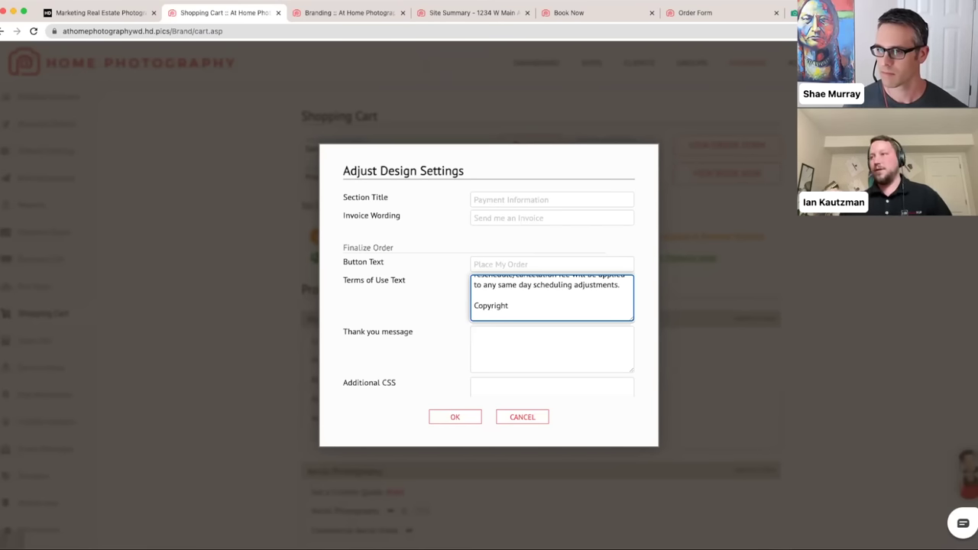
- Delete the Copyright line and the trailing period, then save the Terms of Use
{"action": "key", "text": "shift+super+Left"}
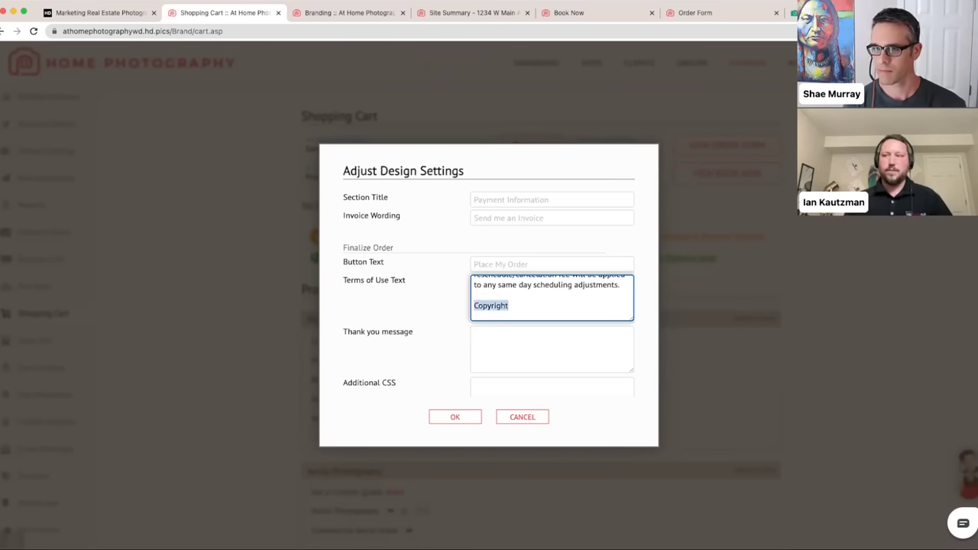
{"action": "key", "text": "BackSpace"}
{"action": "key", "text": "BackSpace"}
{"action": "key", "text": "BackSpace"}
{"action": "key", "text": "BackSpace"}
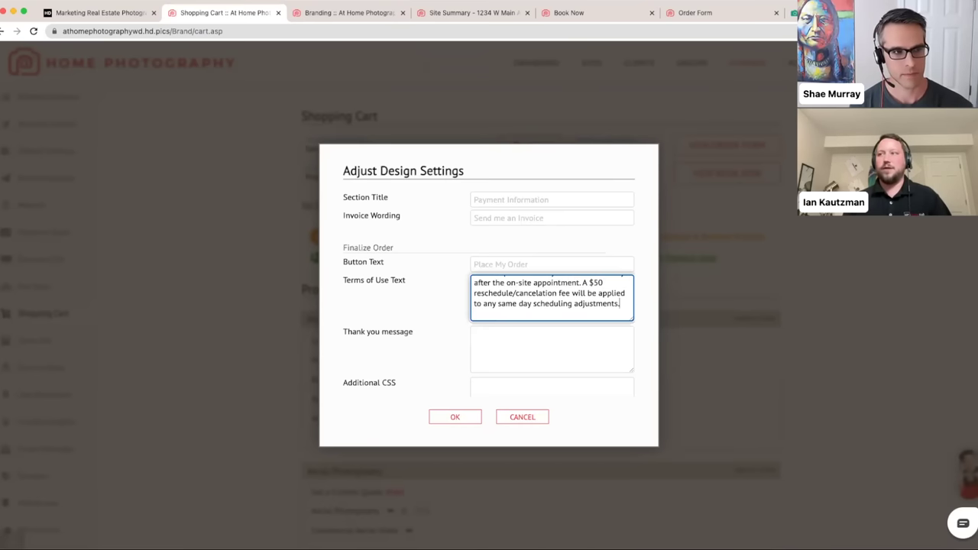
{"action": "scroll", "coordinate": [551, 299], "scroll_direction": "up", "scroll_amount": 2}
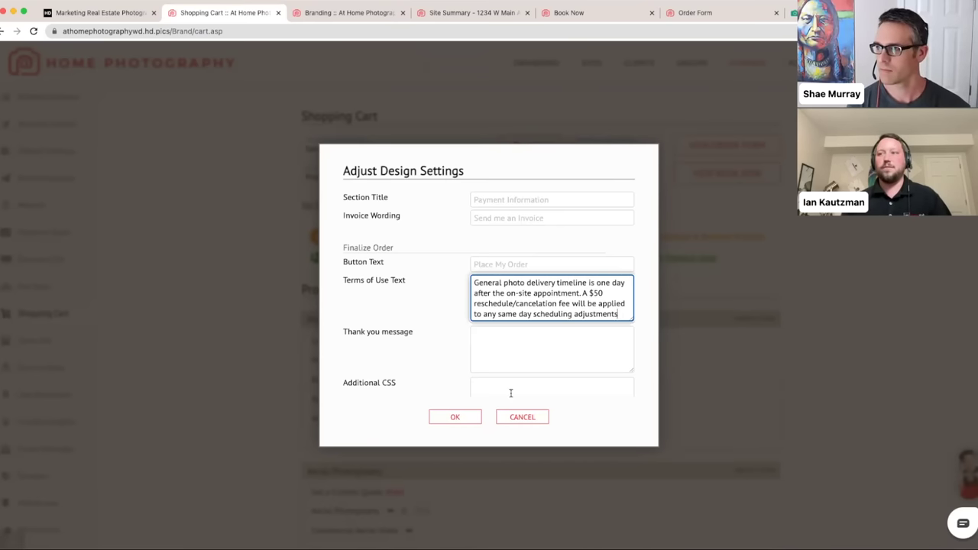
{"action": "left_click", "coordinate": [456, 417]}
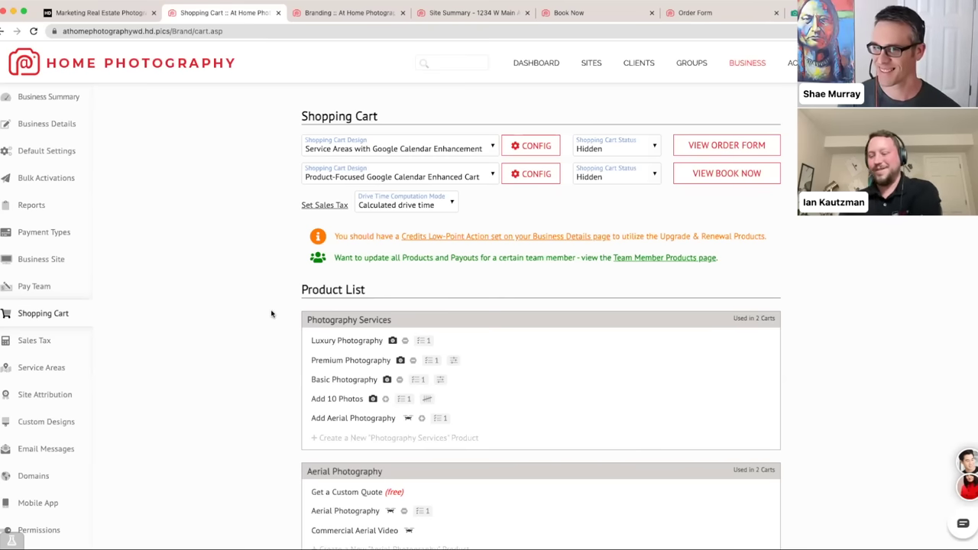
- Save the Photography Services category with its status left unchanged
{"action": "left_click", "coordinate": [308, 321]}
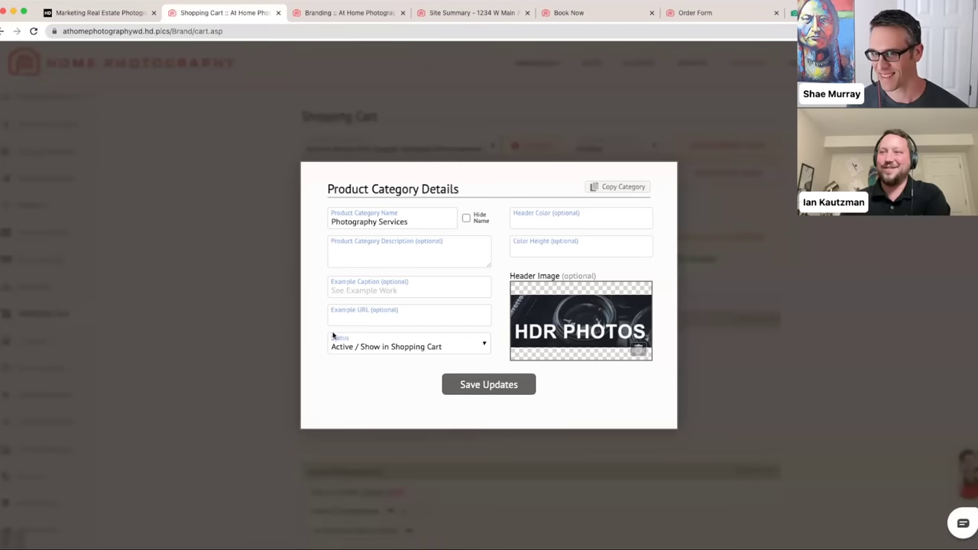
{"action": "left_click", "coordinate": [459, 352]}
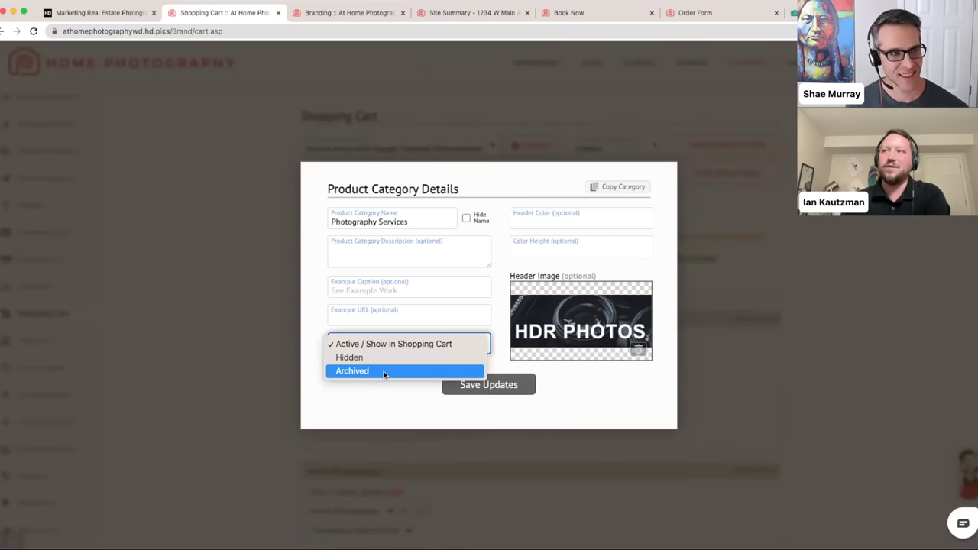
{"action": "left_click", "coordinate": [380, 405]}
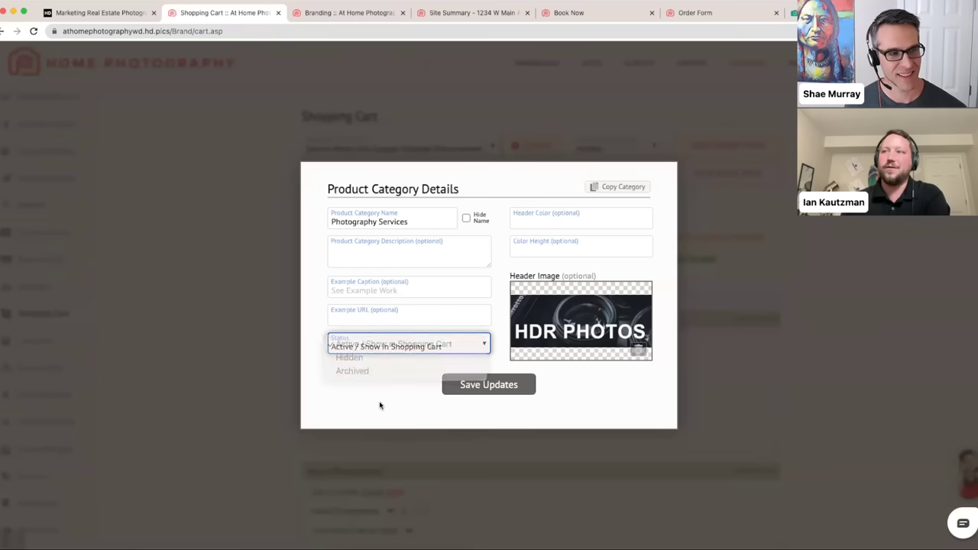
{"action": "left_click", "coordinate": [446, 390]}
- Set the Copy Temp category's status to Archived and save it
{"action": "scroll", "coordinate": [224, 349], "scroll_direction": "down", "scroll_amount": 10}
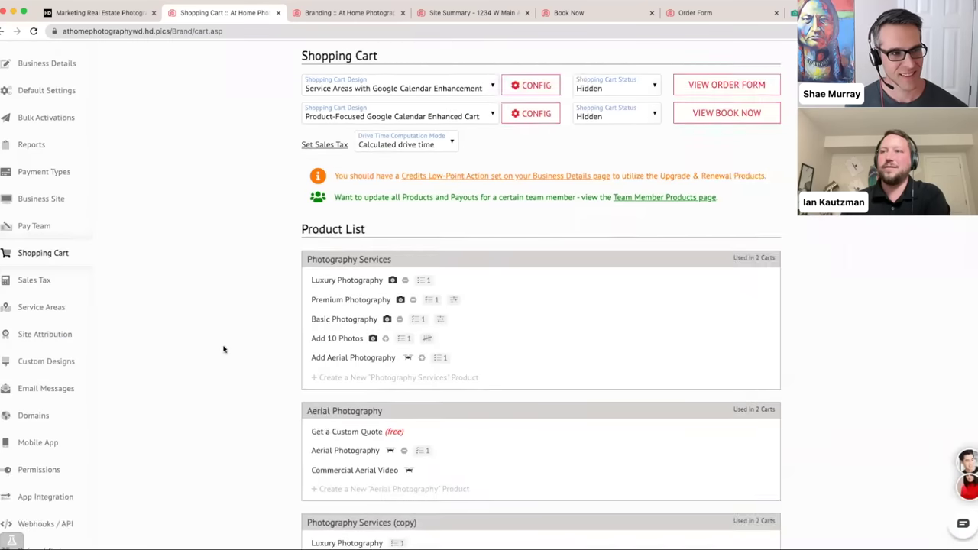
{"action": "left_click", "coordinate": [330, 254]}
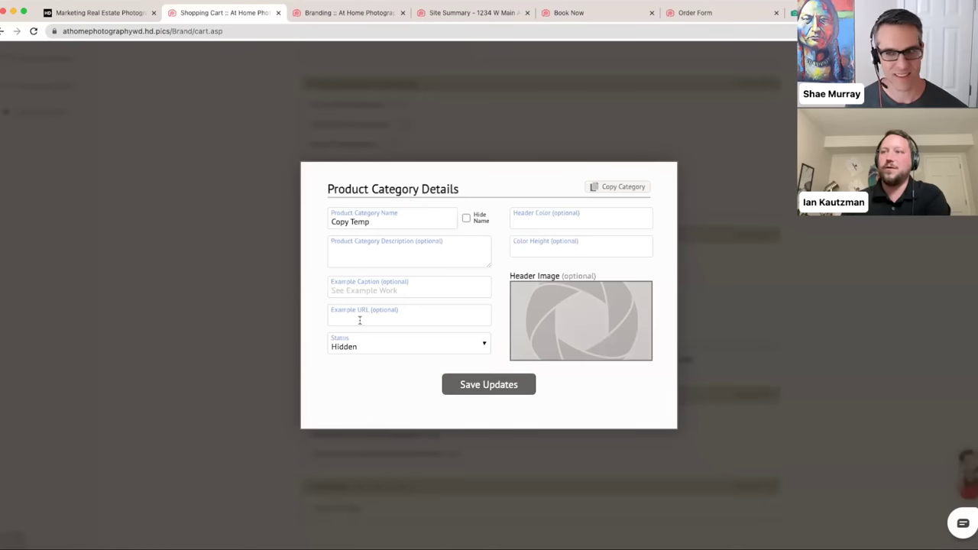
{"action": "left_click", "coordinate": [378, 342]}
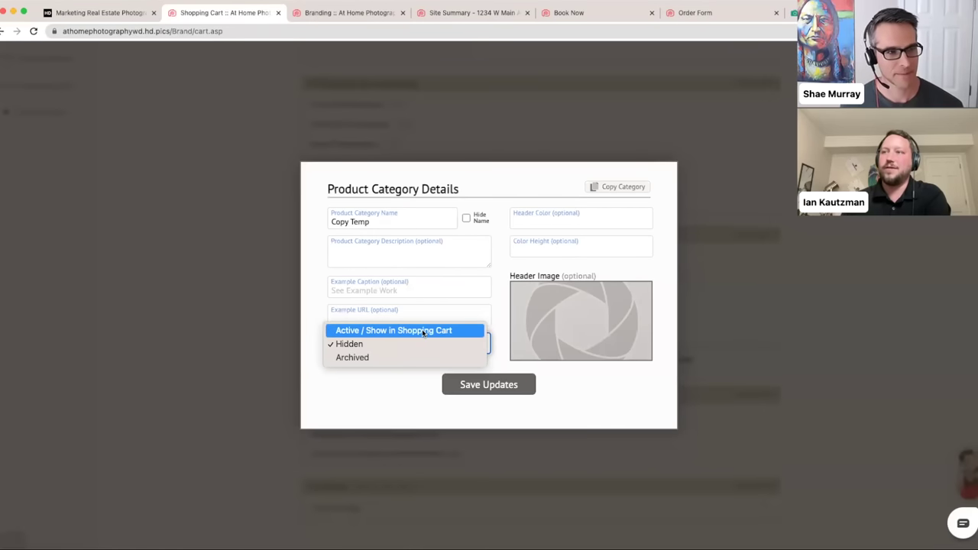
{"action": "left_click", "coordinate": [375, 357]}
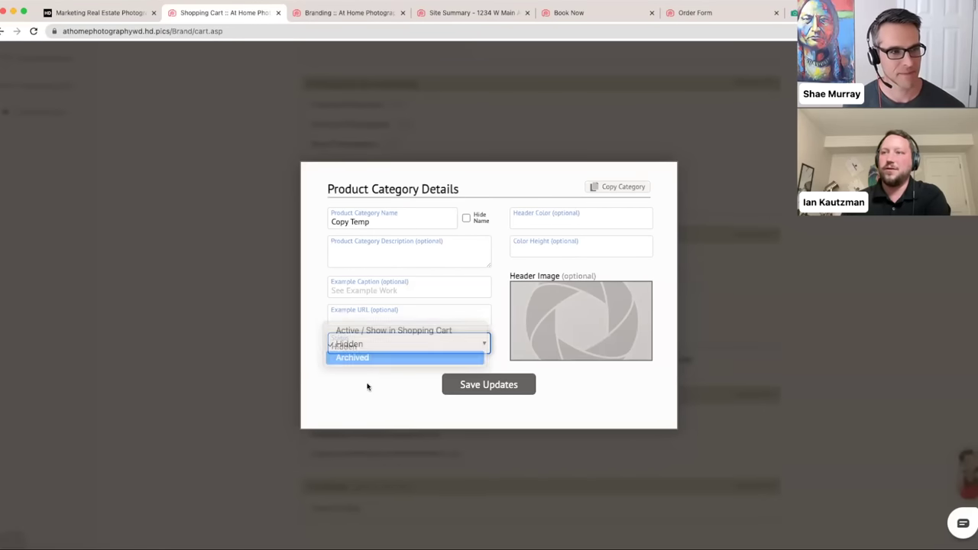
{"action": "left_click", "coordinate": [455, 384]}
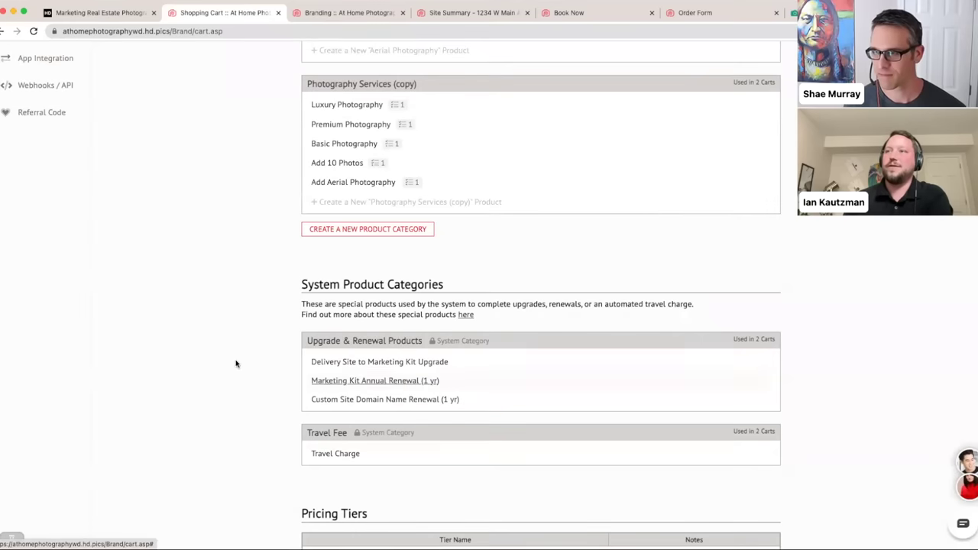
{"action": "scroll", "coordinate": [234, 357], "scroll_direction": "up", "scroll_amount": 5}
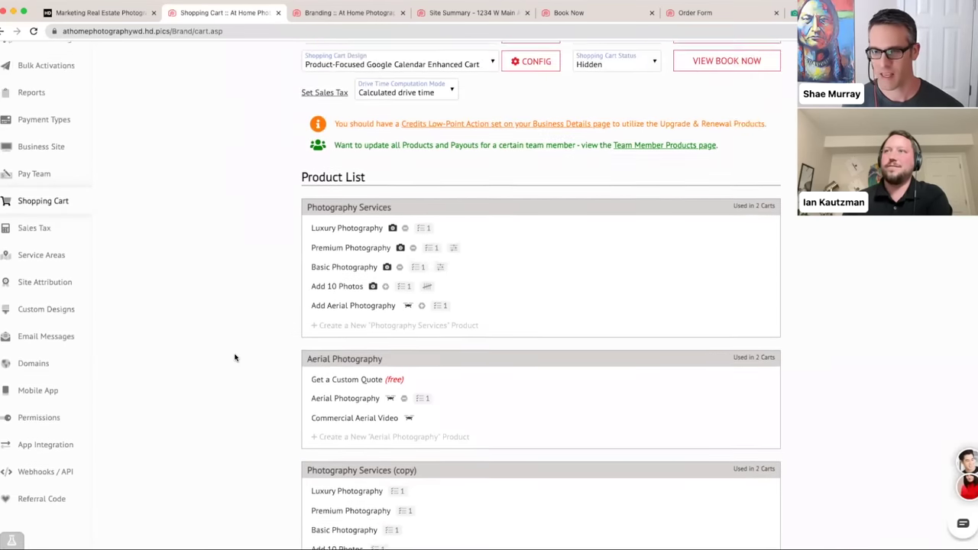
- Scroll the Shopping Cart page to review the Hidden cart design statuses above the Product List
{"action": "scroll", "coordinate": [235, 357], "scroll_direction": "down", "scroll_amount": 2}
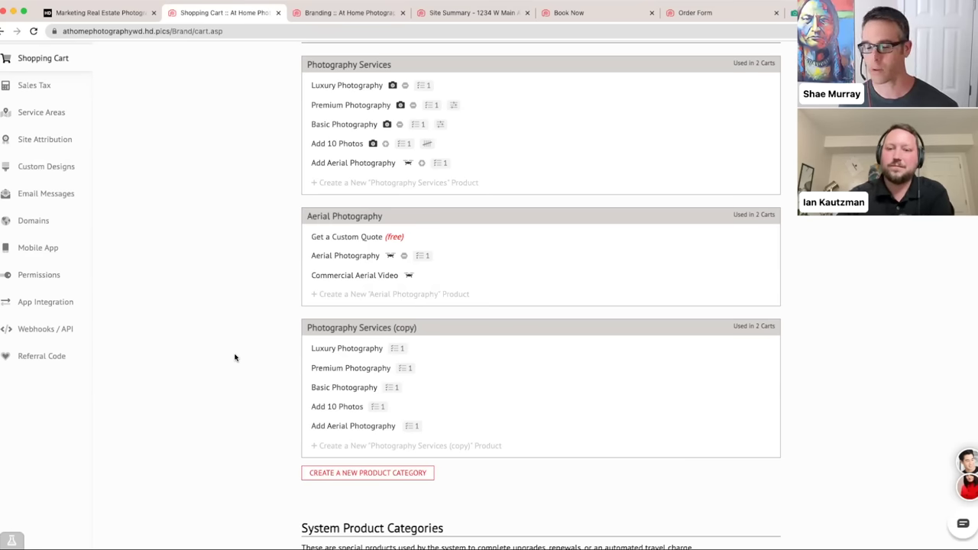
{"action": "scroll", "coordinate": [235, 357], "scroll_direction": "up", "scroll_amount": 1}
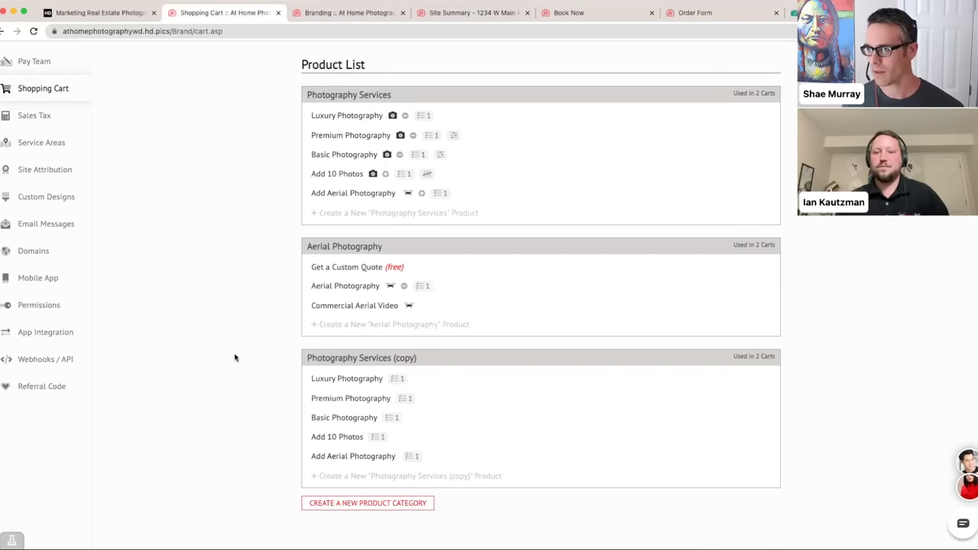
{"action": "scroll", "coordinate": [234, 357], "scroll_direction": "up", "scroll_amount": 5}
{"action": "scroll", "coordinate": [234, 356], "scroll_direction": "down", "scroll_amount": 1}
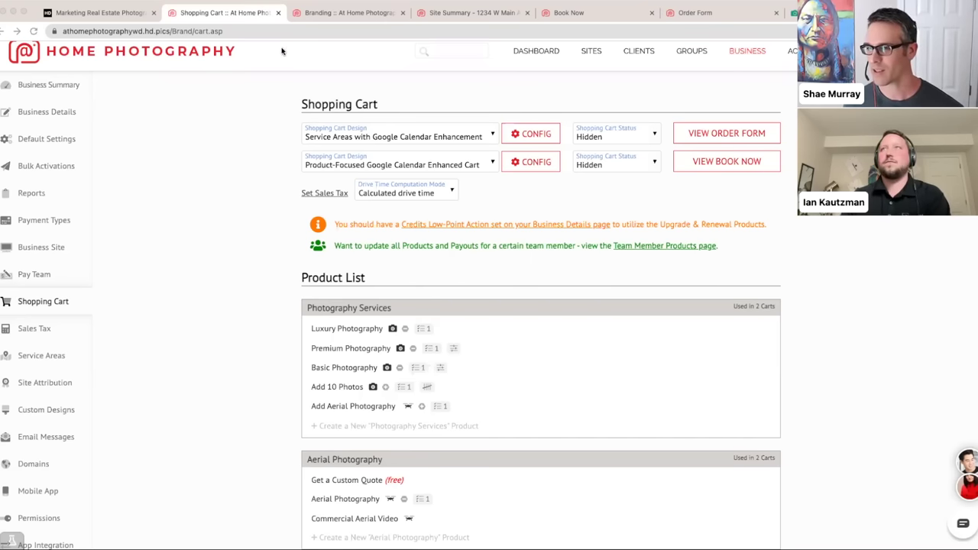
- Draft a Google Calendar event on Tuesday May 2 from 2:00pm to 5:00pm
{"action": "left_click", "coordinate": [280, 20]}
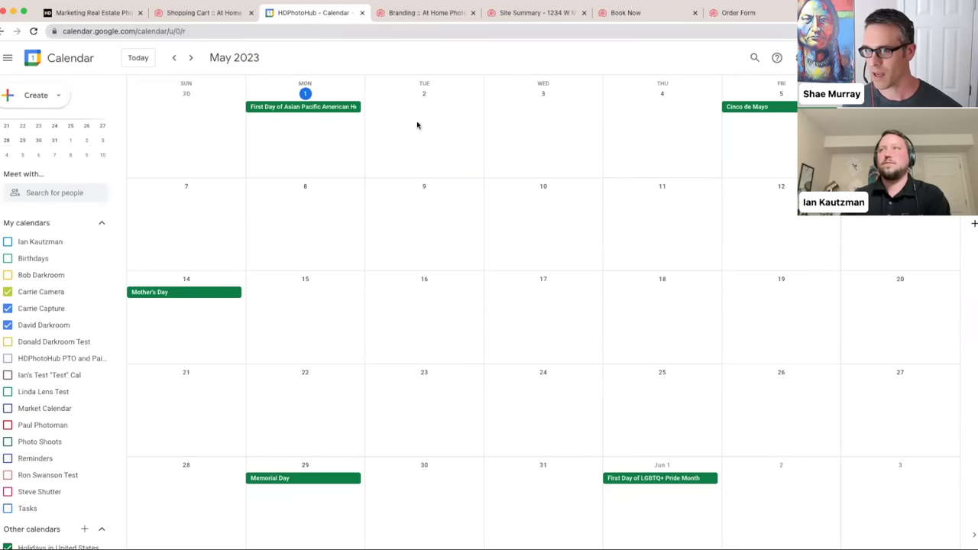
{"action": "left_click", "coordinate": [443, 148]}
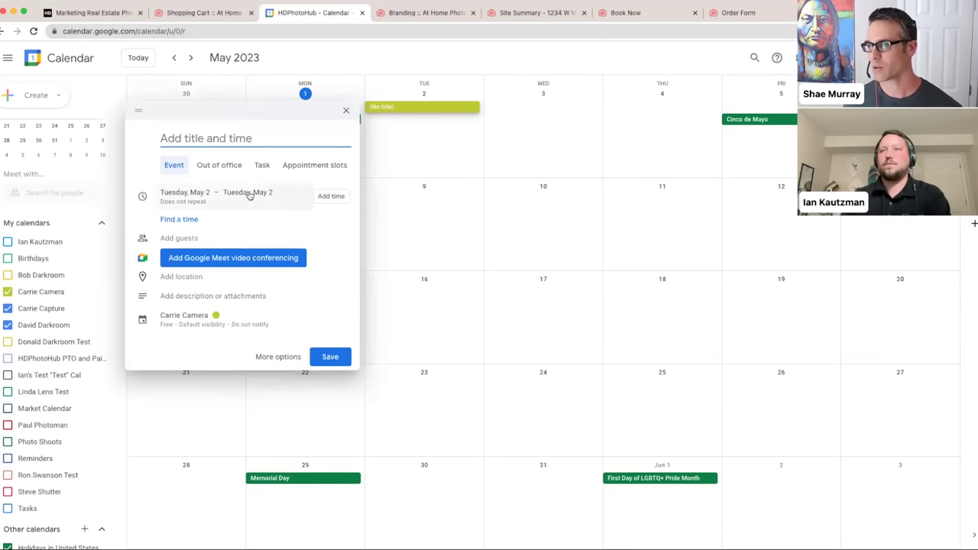
{"action": "left_click", "coordinate": [325, 197]}
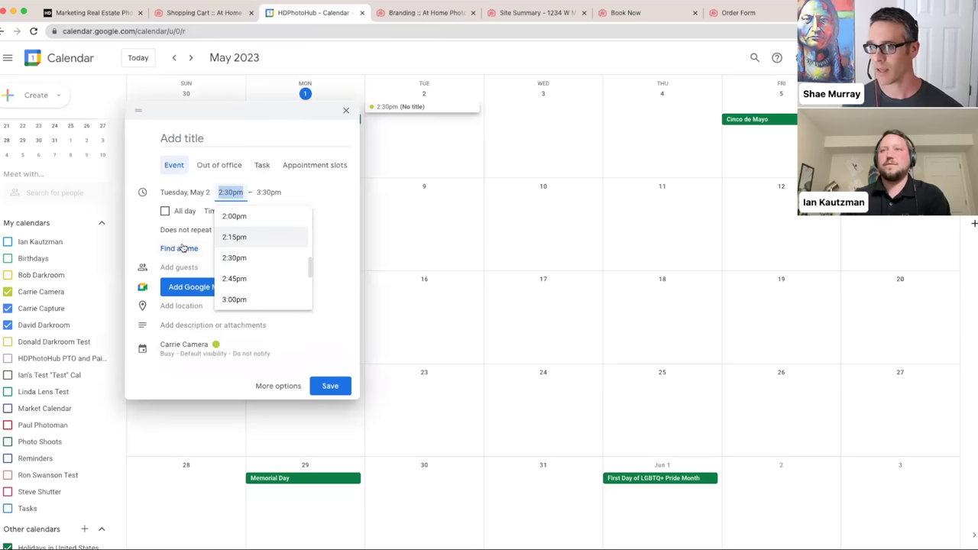
{"action": "left_click", "coordinate": [259, 215]}
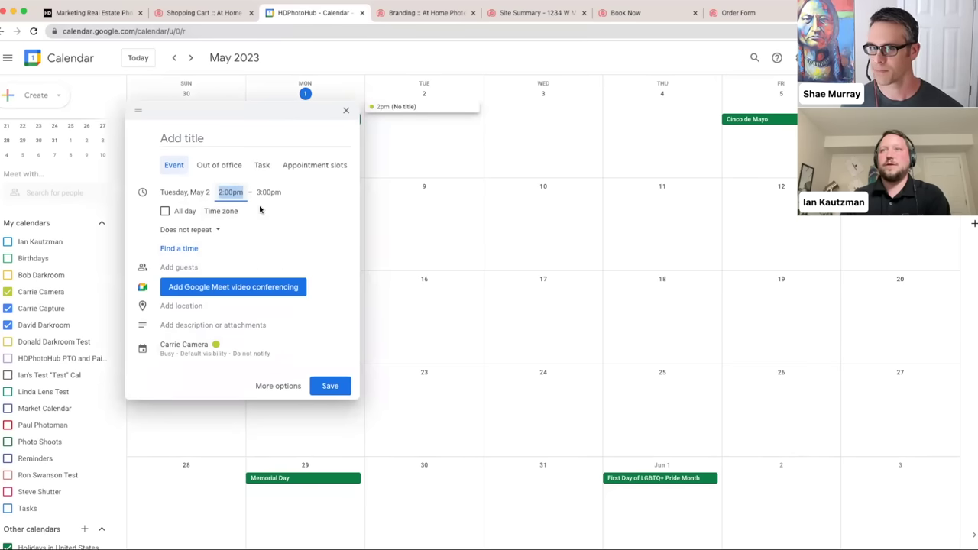
{"action": "left_click", "coordinate": [269, 193]}
{"action": "scroll", "coordinate": [281, 278], "scroll_direction": "down", "scroll_amount": 2}
{"action": "left_click", "coordinate": [281, 285]}
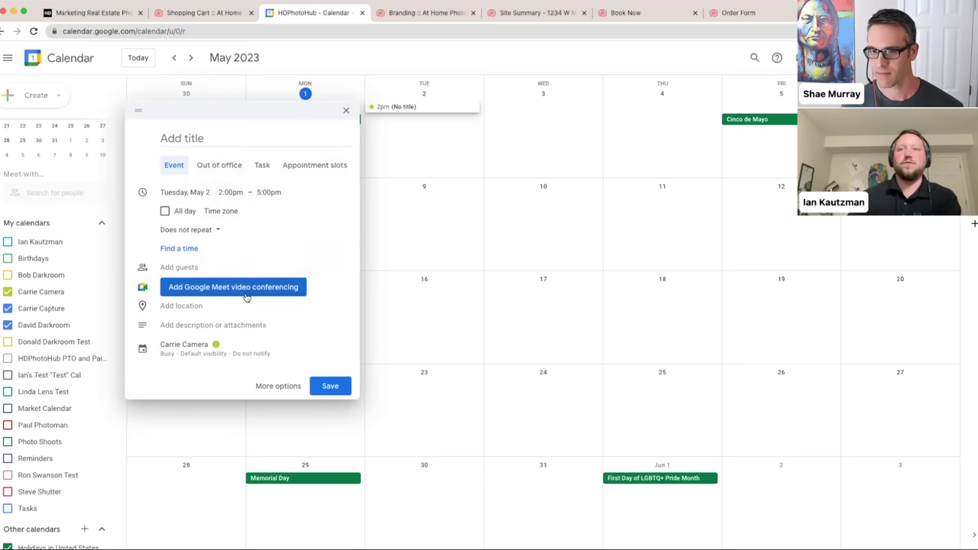
- Keep the event marked Busy in the full editor, then return to Shopping Cart
{"action": "left_click", "coordinate": [267, 387]}
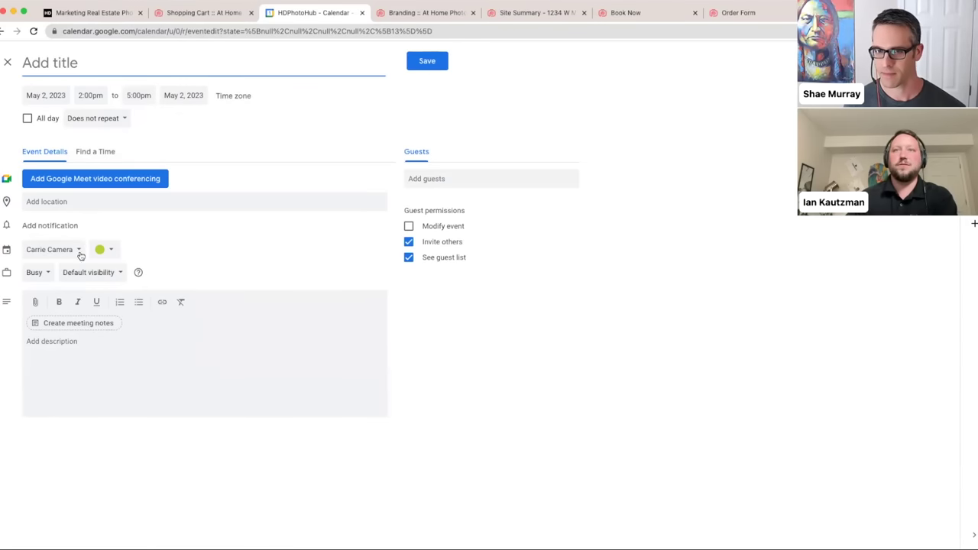
{"action": "left_click", "coordinate": [38, 272]}
{"action": "left_click", "coordinate": [46, 274]}
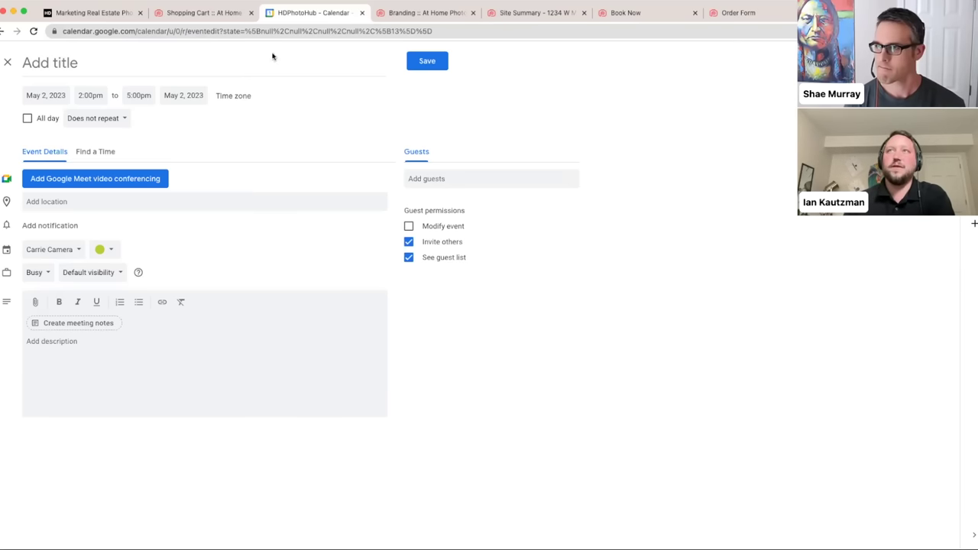
{"action": "left_click", "coordinate": [207, 14]}
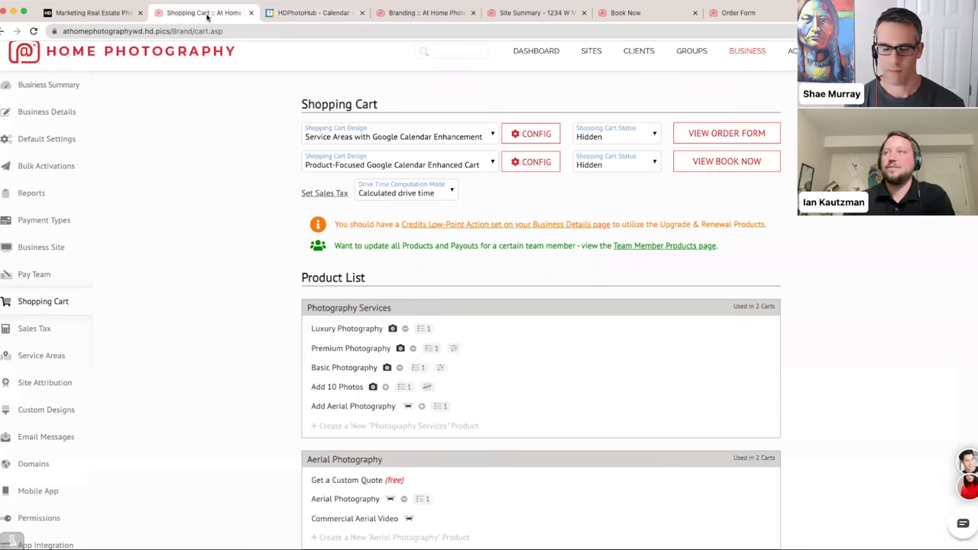
- Open the Sales Tax Collection Report from the Sales Tax settings to see WA Spokane and WA State Tax
{"action": "scroll", "coordinate": [207, 309], "scroll_direction": "down", "scroll_amount": 5}
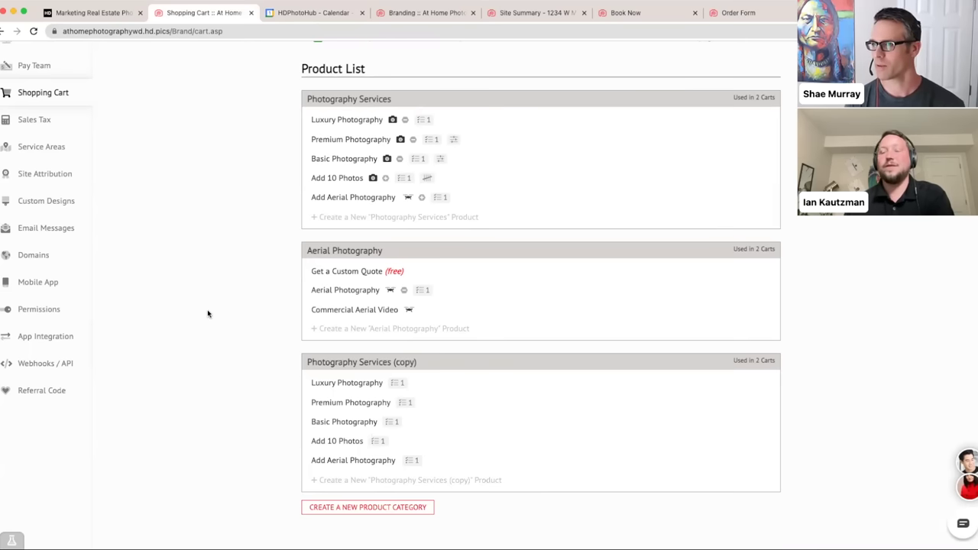
{"action": "left_click", "coordinate": [50, 123]}
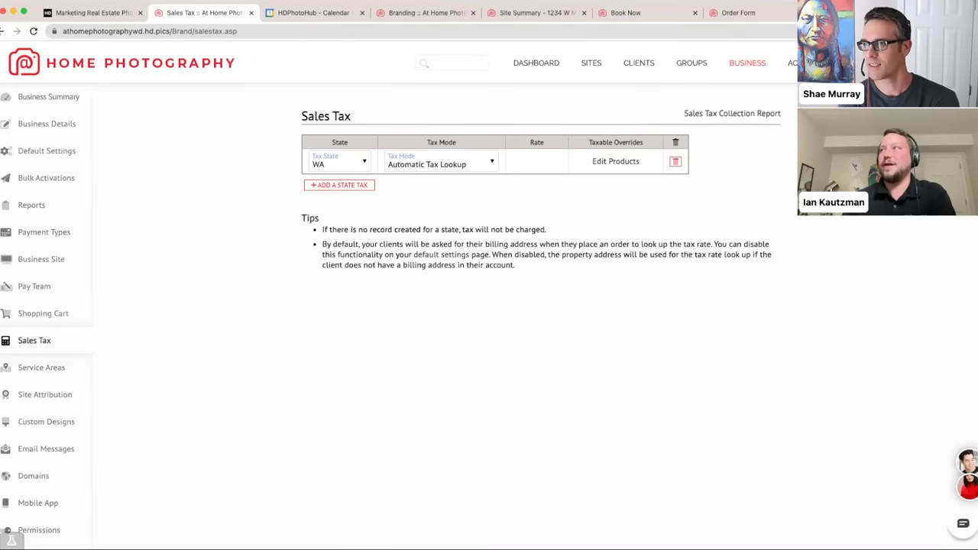
{"action": "left_click", "coordinate": [742, 116]}
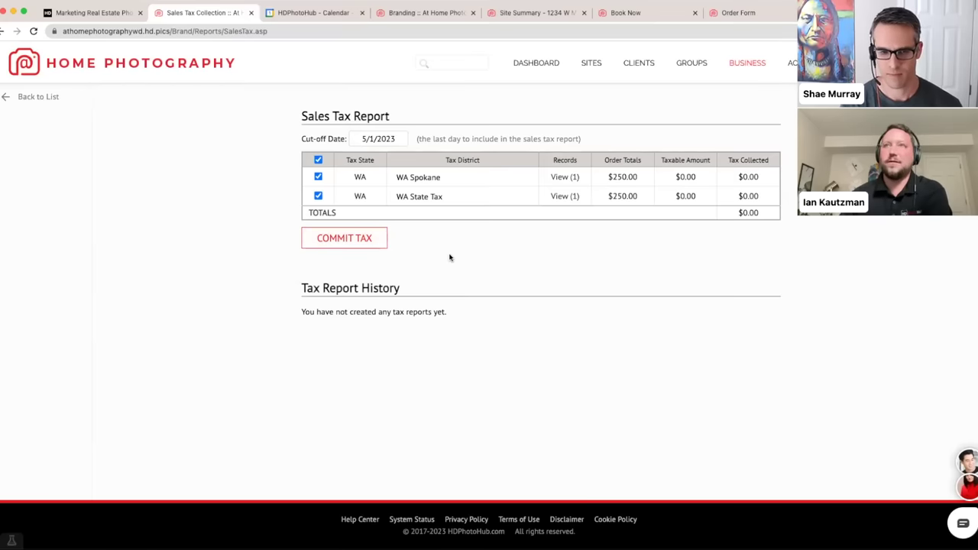
- From the Business summary, open and close the help chat, then go to Customer Support
{"action": "left_click", "coordinate": [747, 66]}
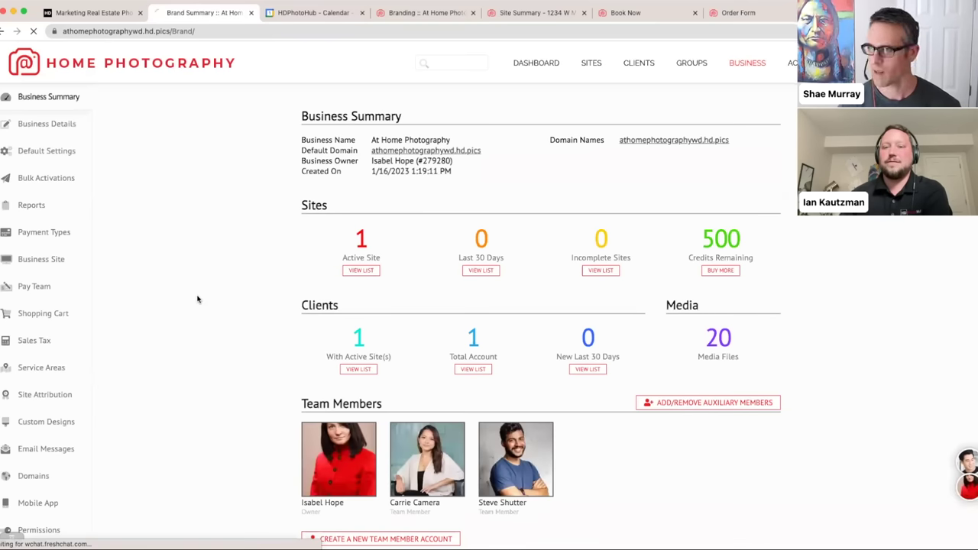
{"action": "scroll", "coordinate": [197, 298], "scroll_direction": "down", "scroll_amount": 1}
{"action": "scroll", "coordinate": [197, 298], "scroll_direction": "down", "scroll_amount": 4}
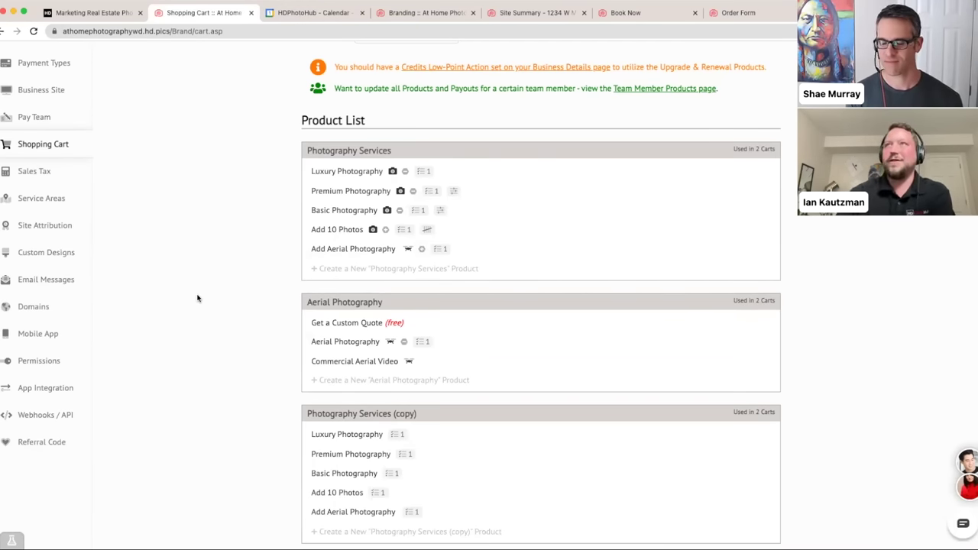
{"action": "left_click", "coordinate": [963, 523]}
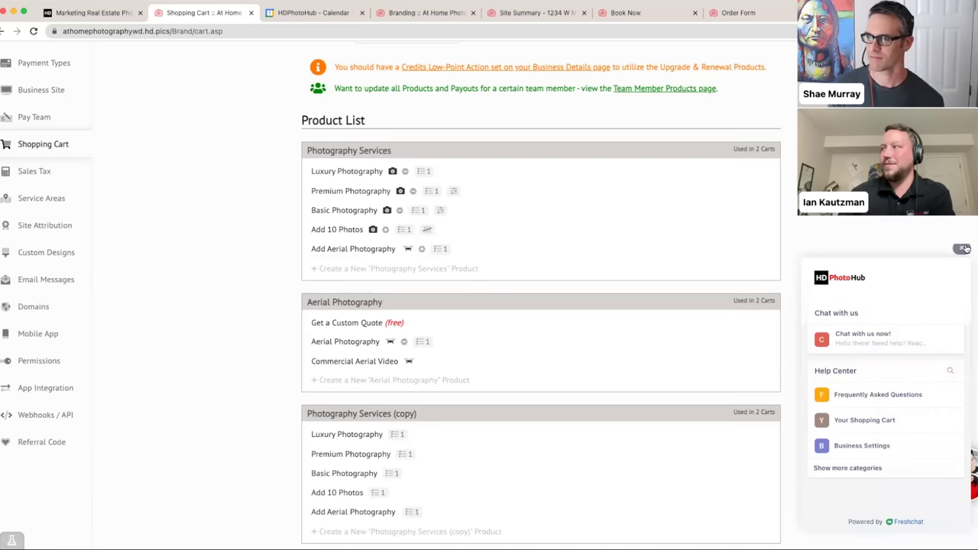
{"action": "left_click", "coordinate": [963, 248]}
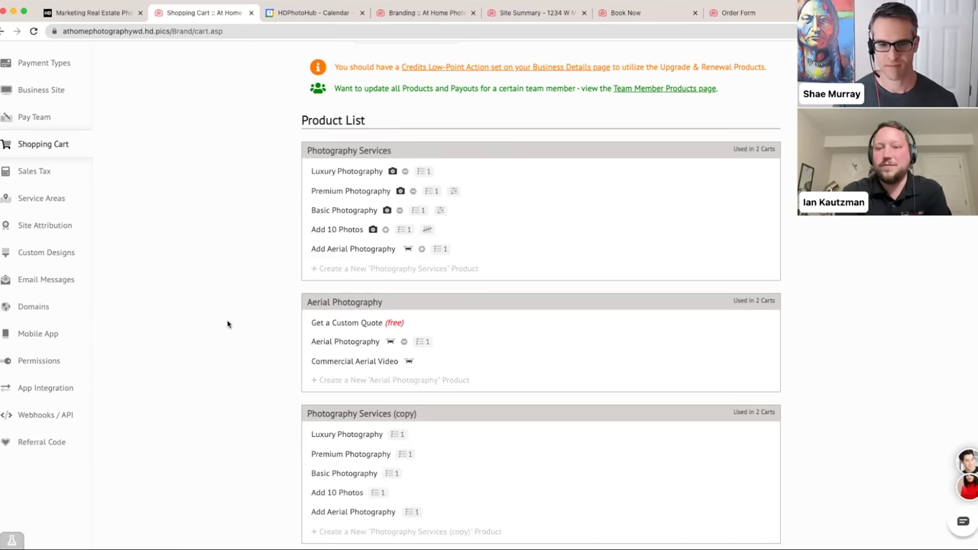
{"action": "scroll", "coordinate": [227, 324], "scroll_direction": "up", "scroll_amount": 5}
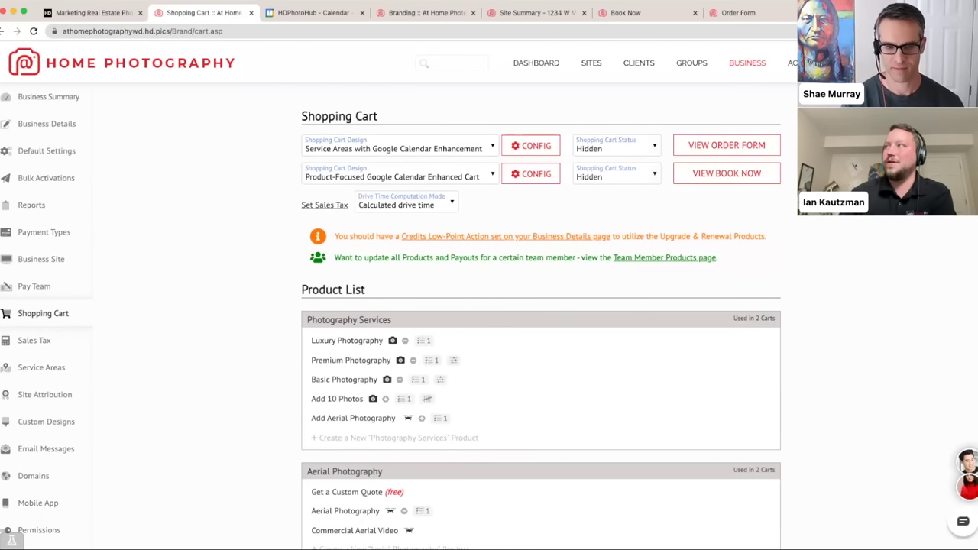
{"action": "left_click", "coordinate": [856, 62]}
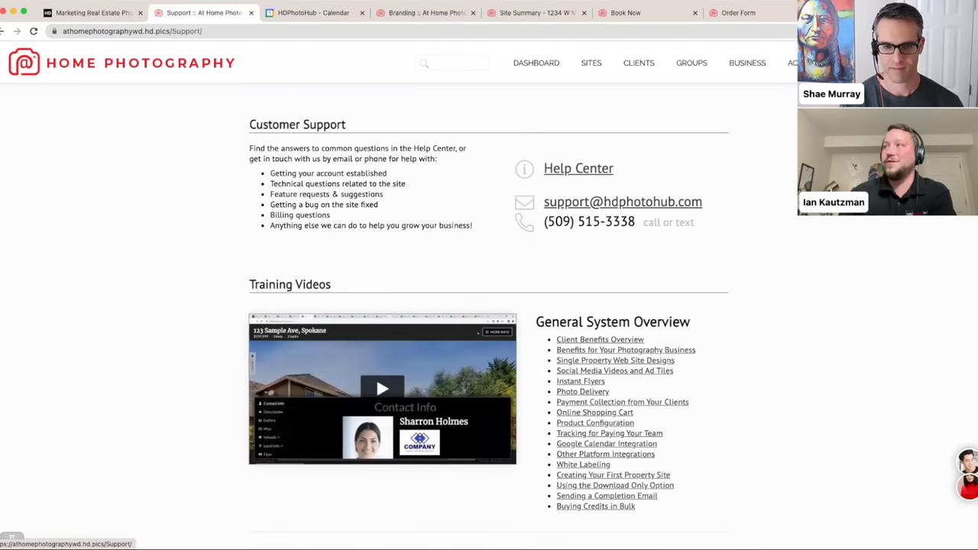
- Search the Help Center for 'filter' and 'shopp', clear both, and return to Customer Support
{"action": "left_click", "coordinate": [582, 171]}
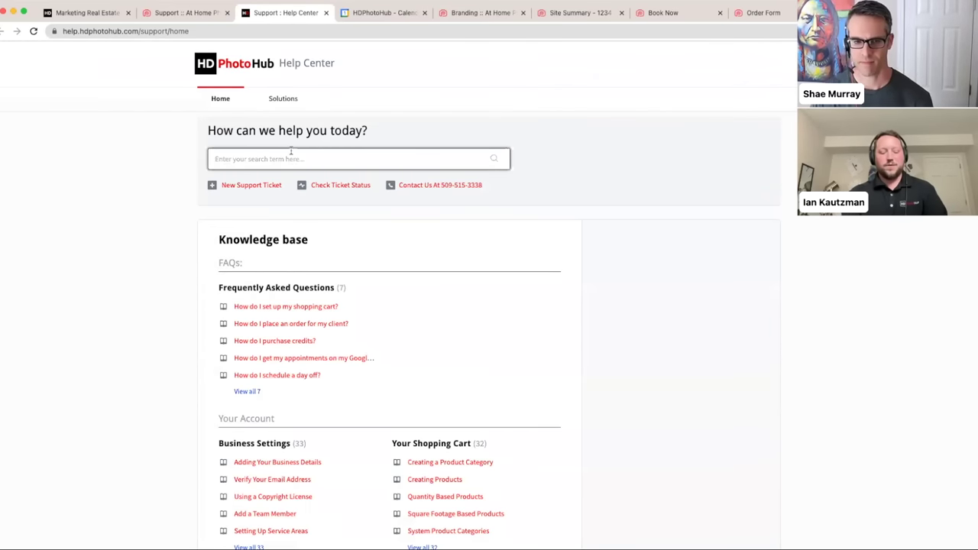
{"action": "type", "text": "filter"}
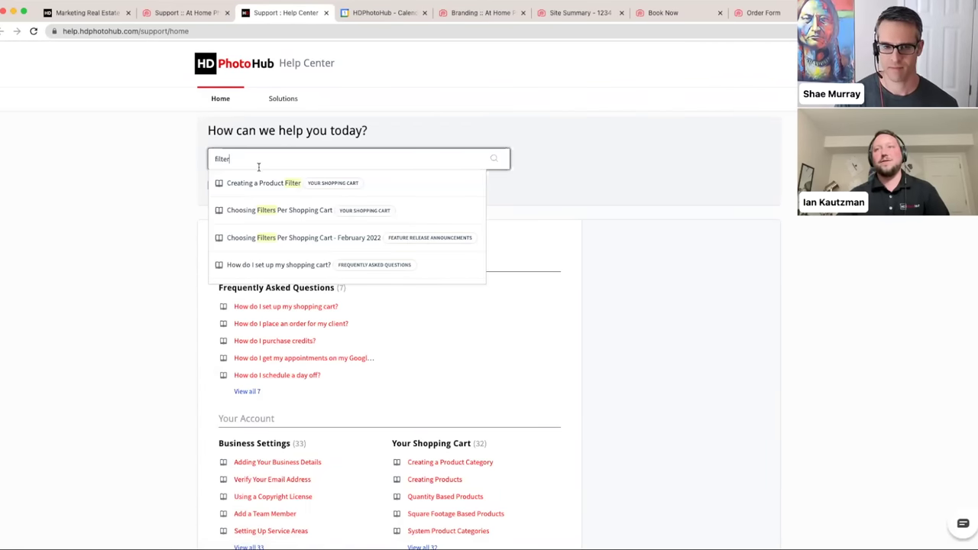
{"action": "key", "text": "BackSpace"}
{"action": "key", "text": "BackSpace"}
{"action": "key", "text": "BackSpace"}
{"action": "key", "text": "BackSpace"}
{"action": "key", "text": "BackSpace"}
{"action": "key", "text": "BackSpace"}
{"action": "type", "text": "shopp"}
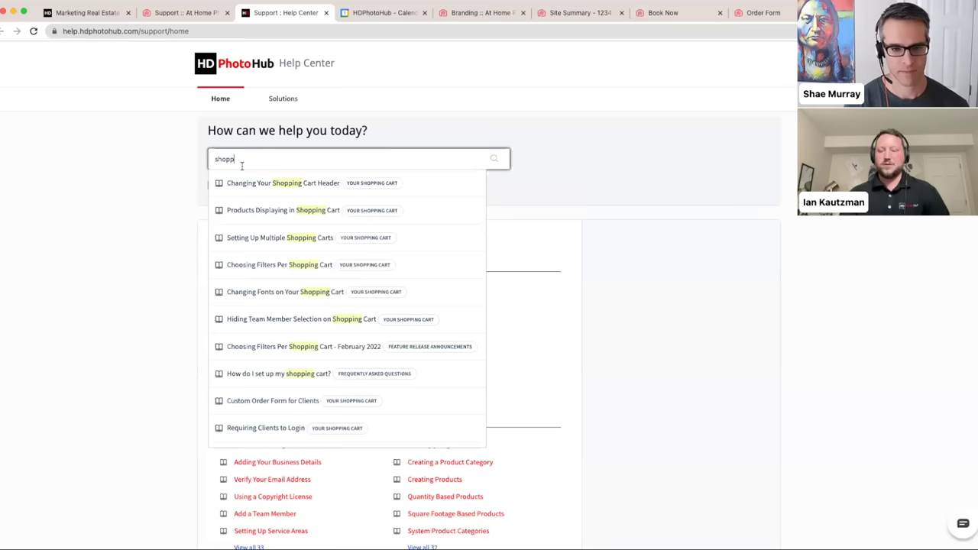
{"action": "key", "text": "super+a"}
{"action": "key", "text": "BackSpace"}
{"action": "left_click", "coordinate": [146, 234]}
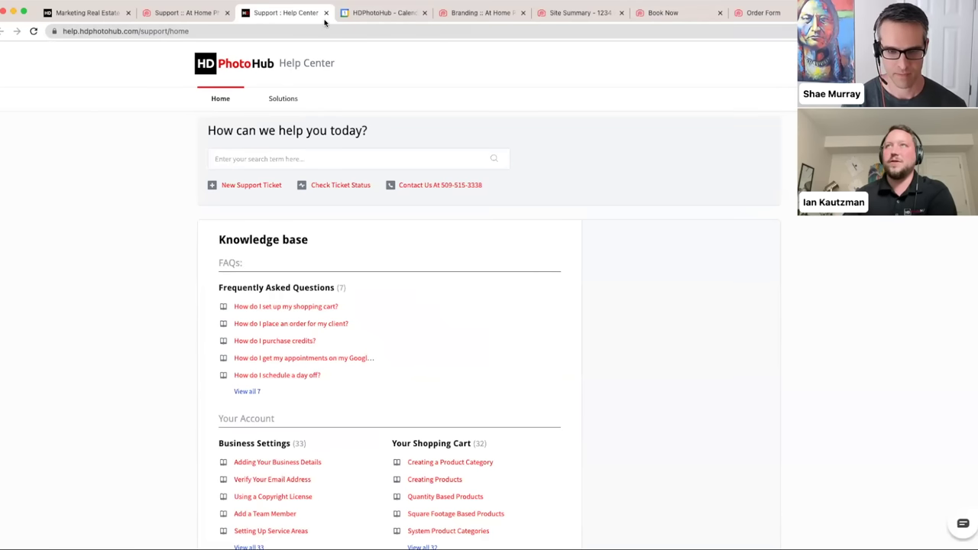
{"action": "left_click", "coordinate": [172, 14]}
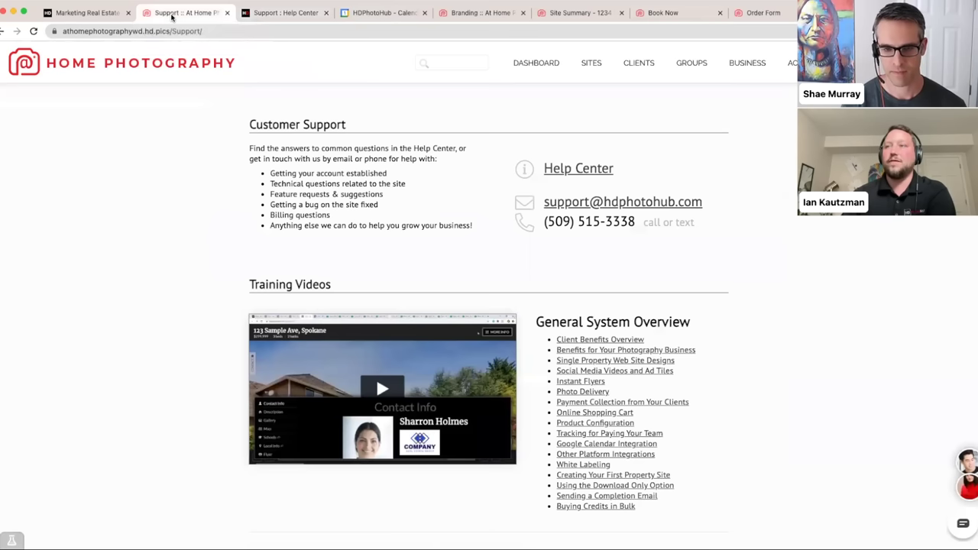